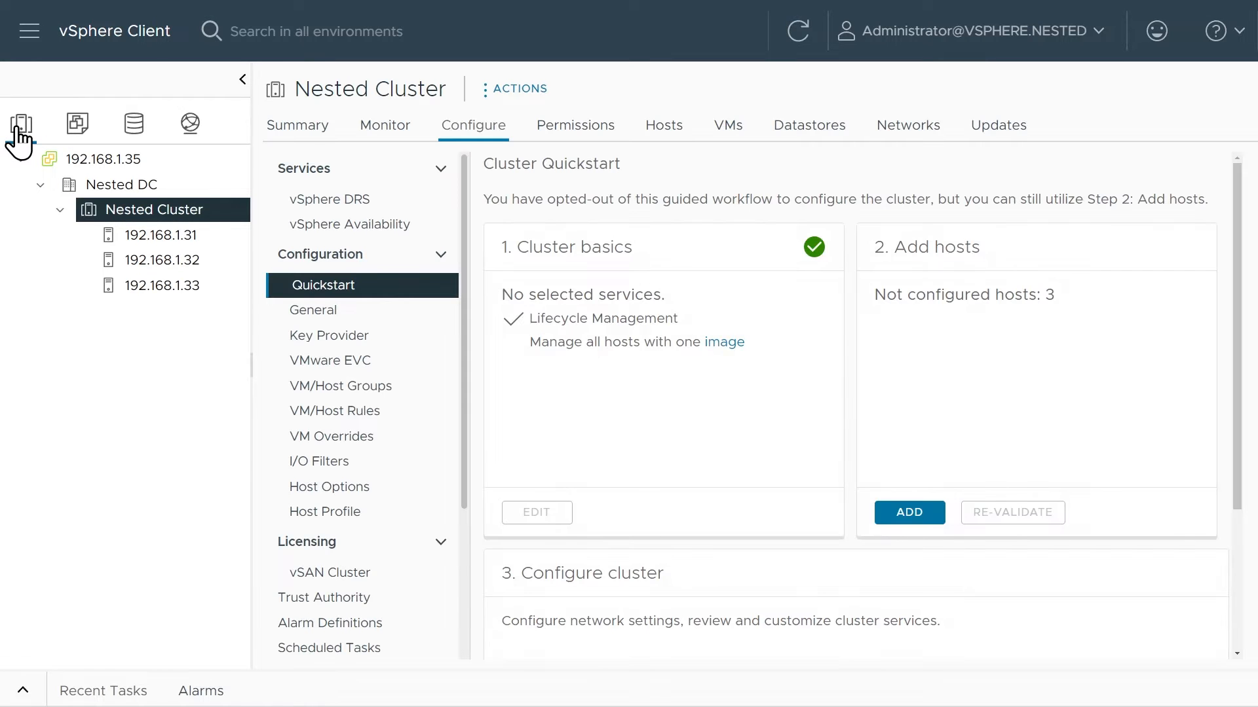
Turn on vSphere DRS for Nested Cluster with the automation level set to Partially Automated.
right_click(163, 208)
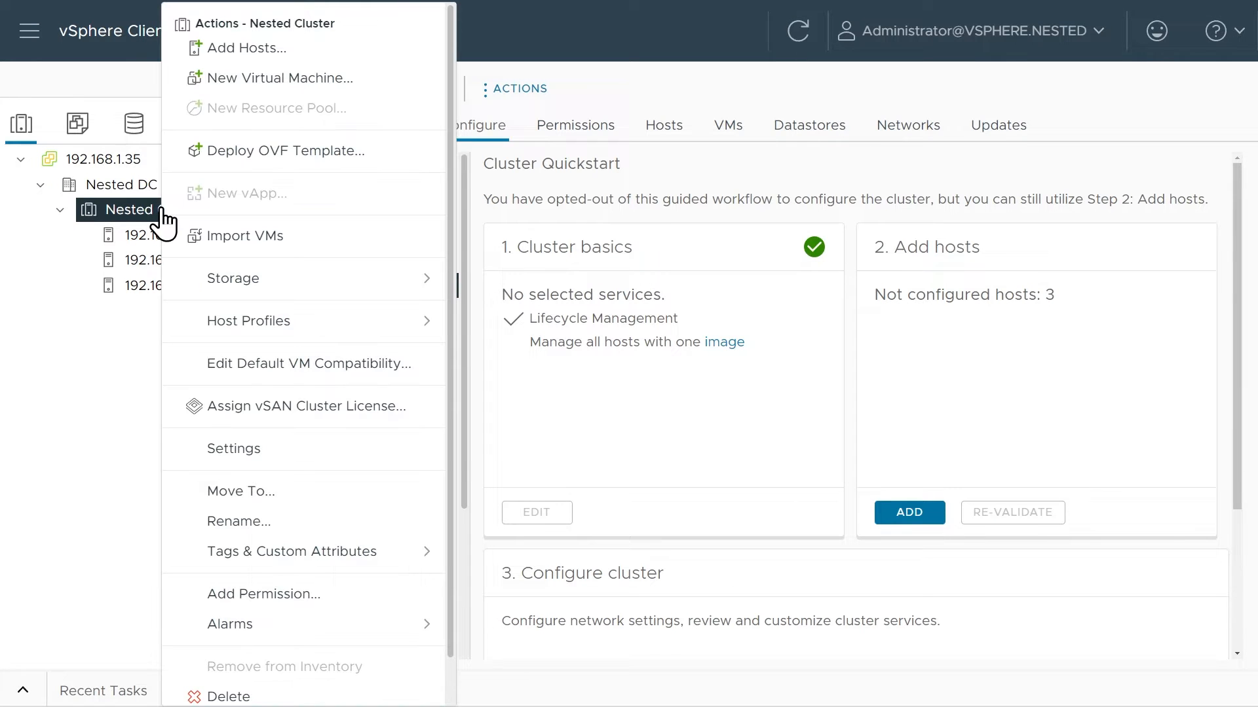
click(221, 449)
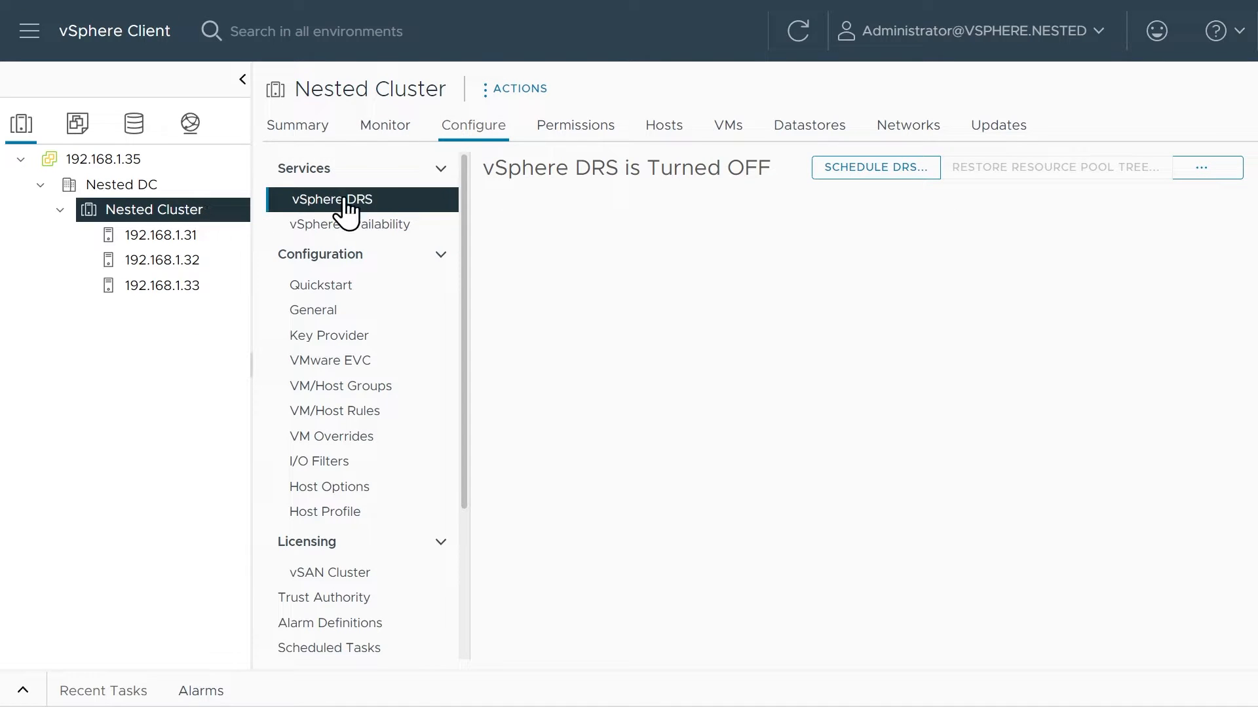
click(1205, 170)
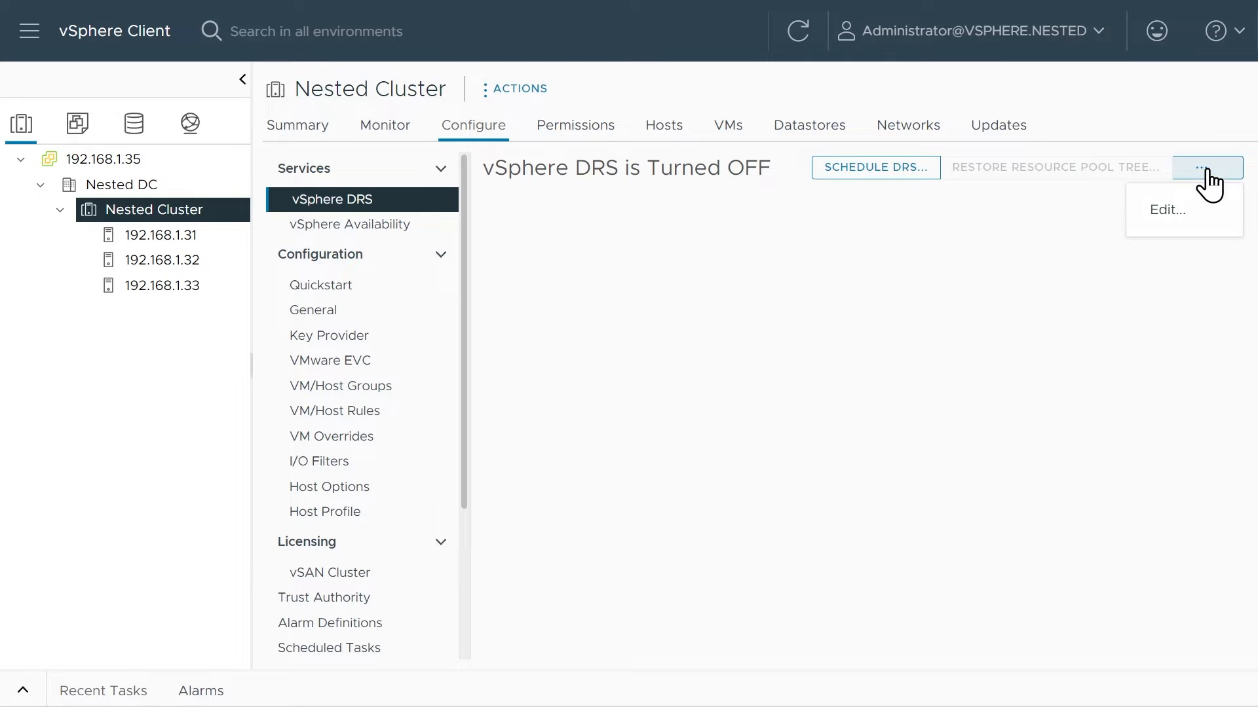
click(1168, 218)
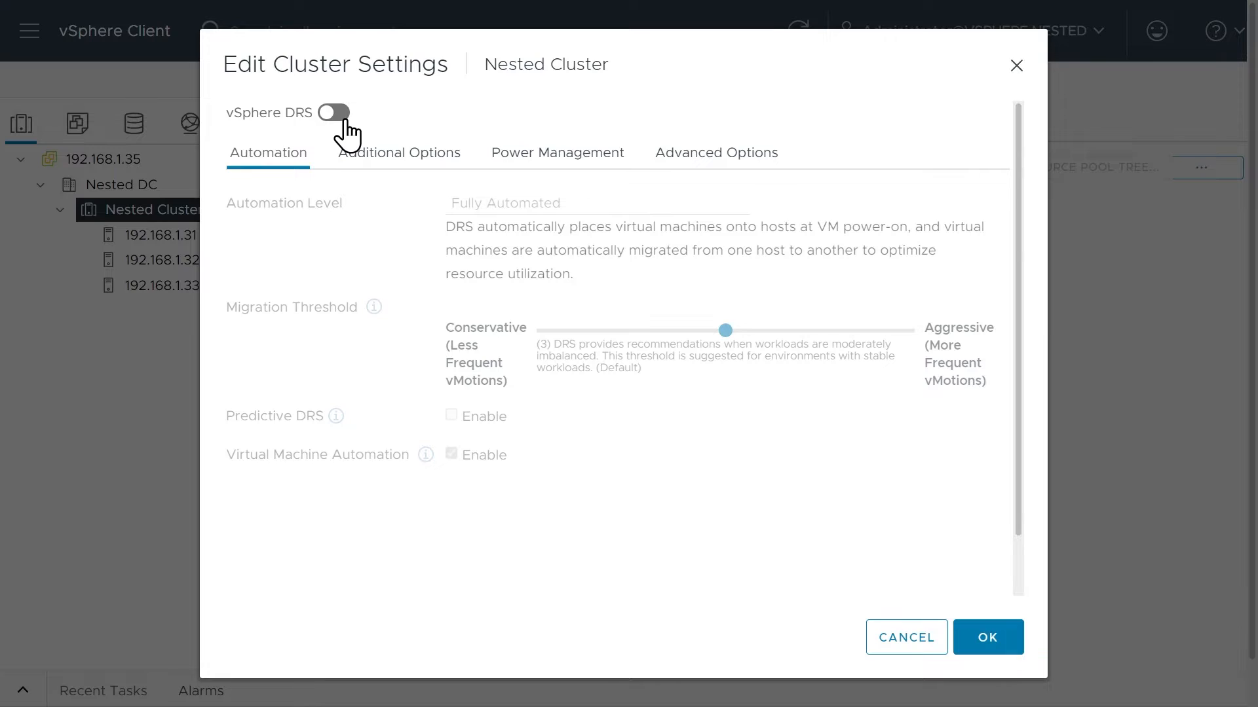
click(341, 118)
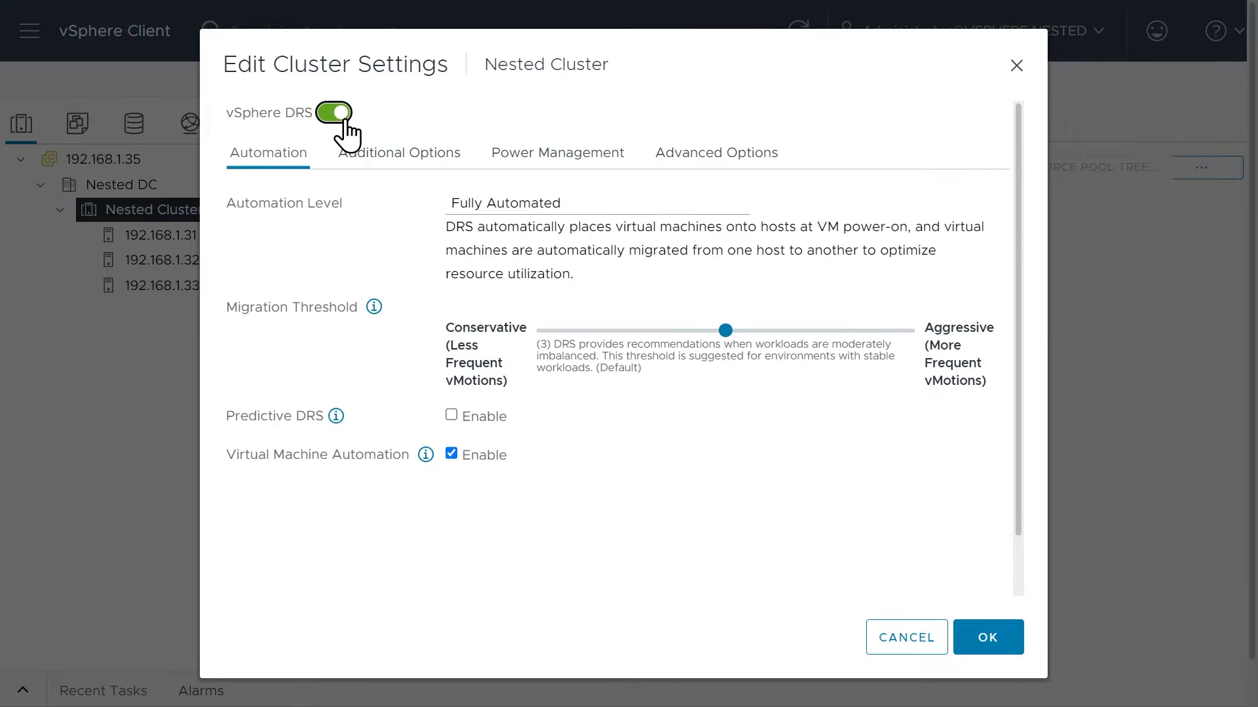
click(514, 206)
click(505, 241)
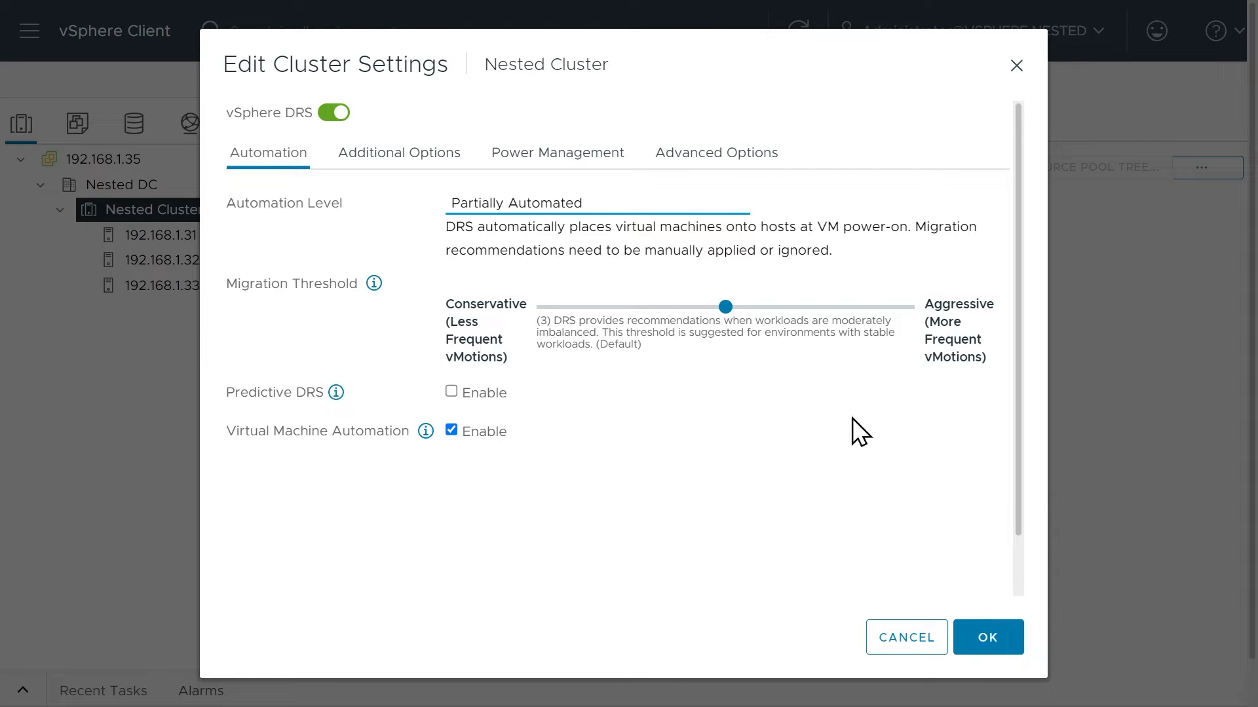
click(989, 638)
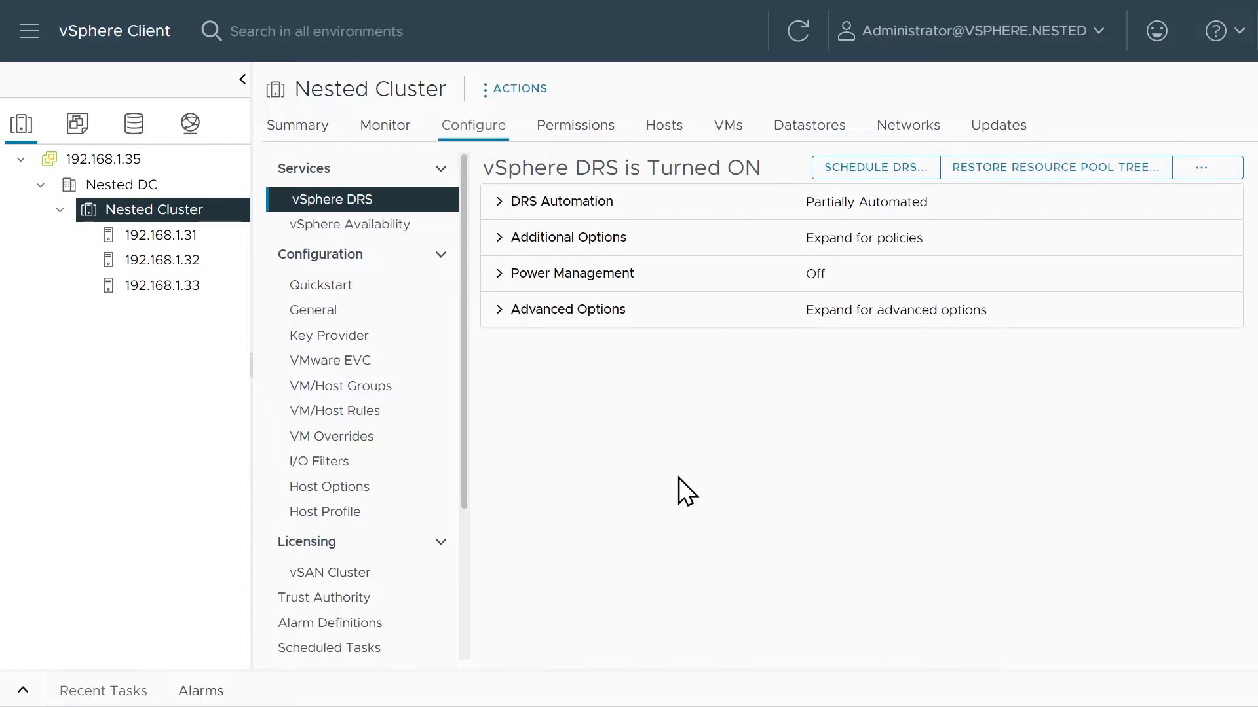
Start a new distributed switch in the Nested DC datacenter and name it Nested VDS.
click(190, 124)
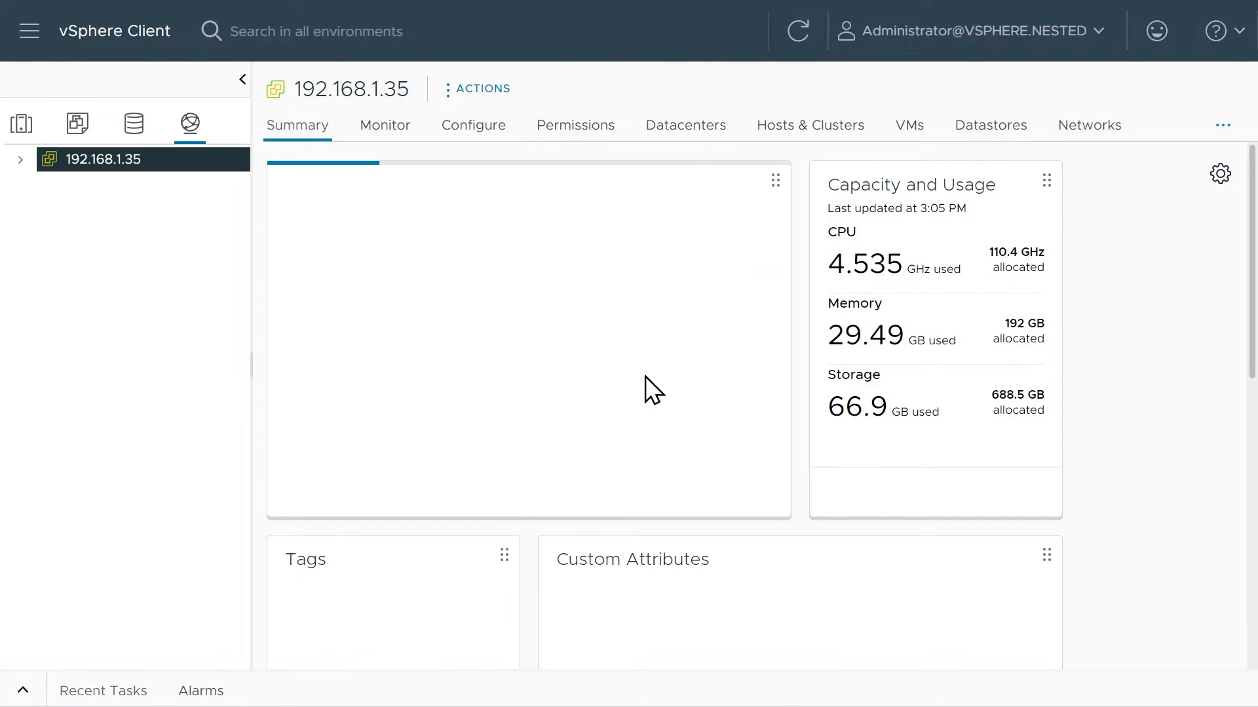
click(20, 160)
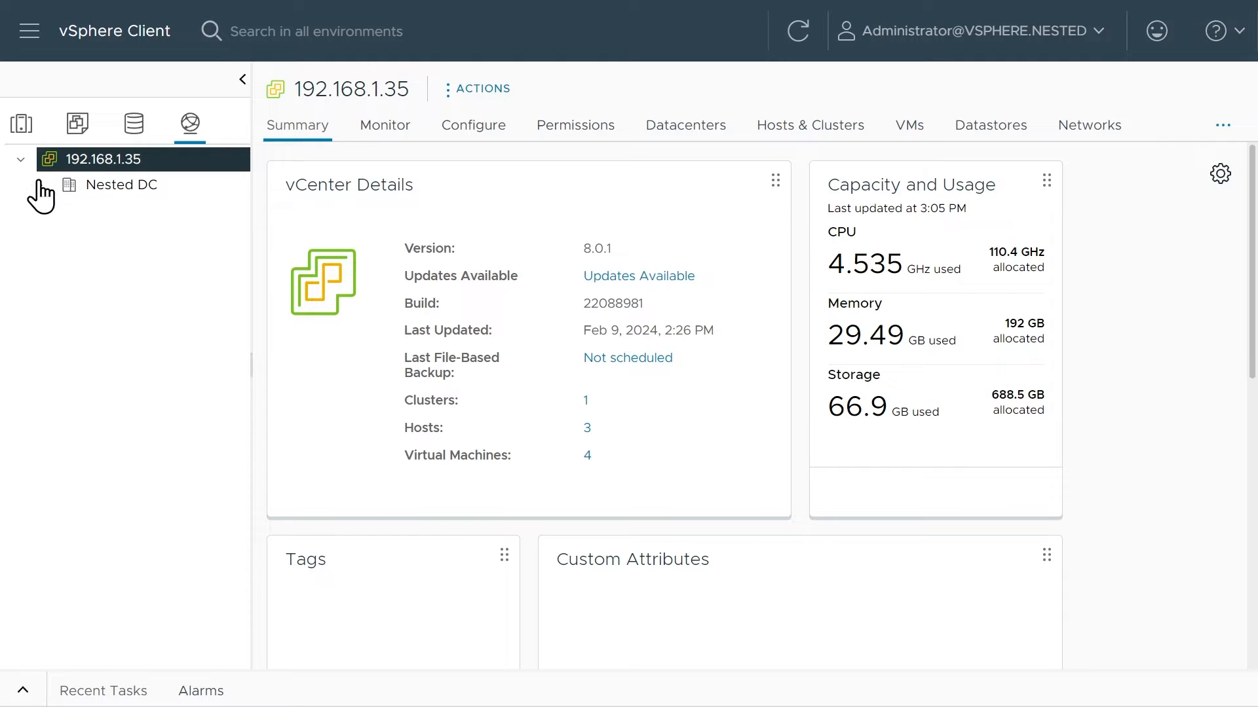
click(94, 187)
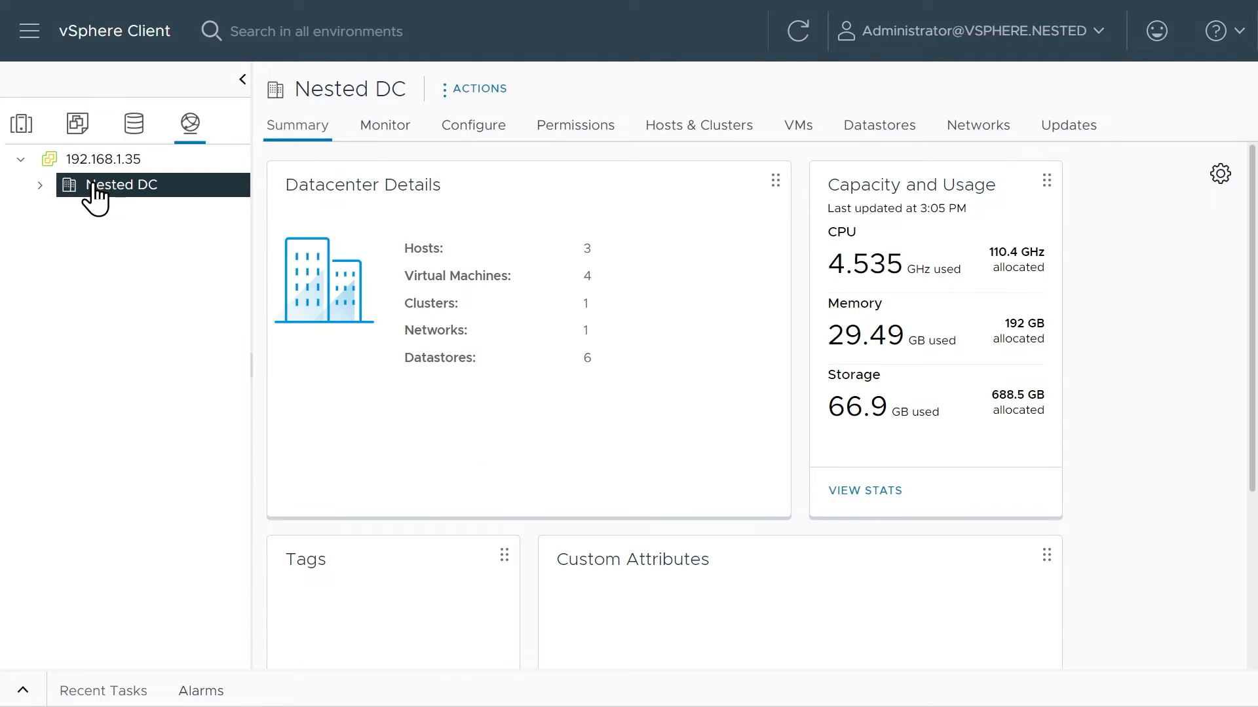
right_click(131, 188)
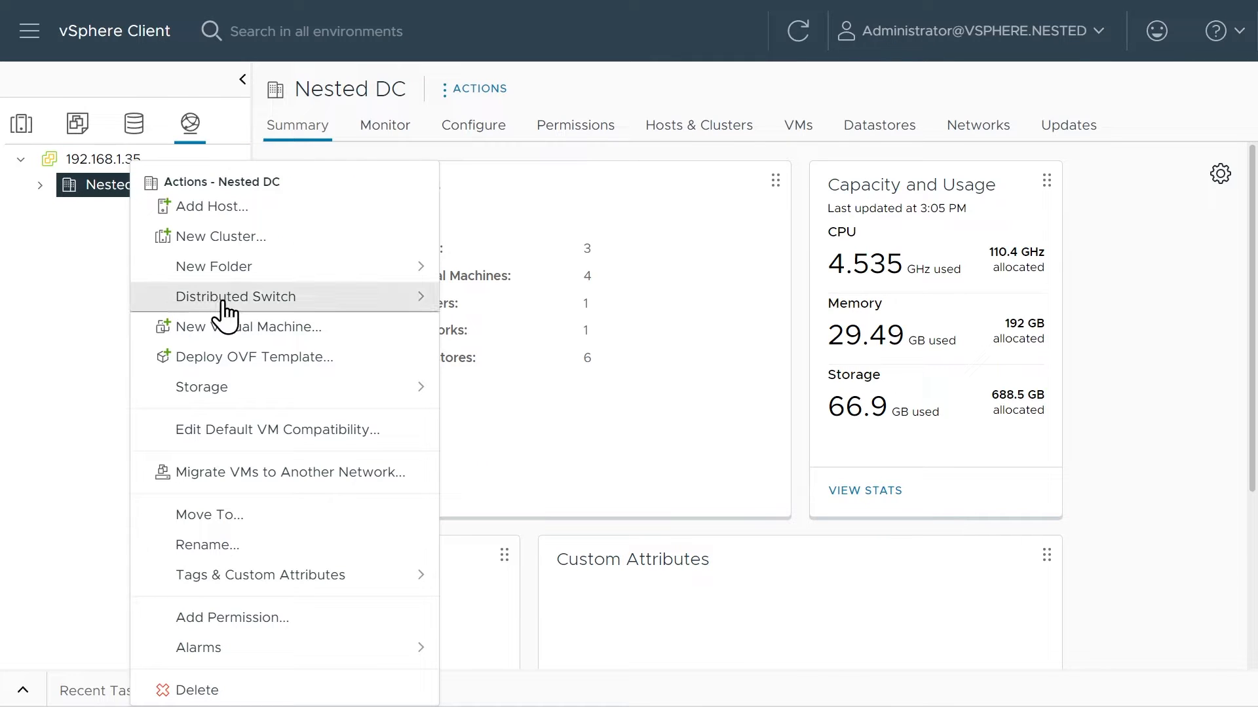
mouse_move(247, 313)
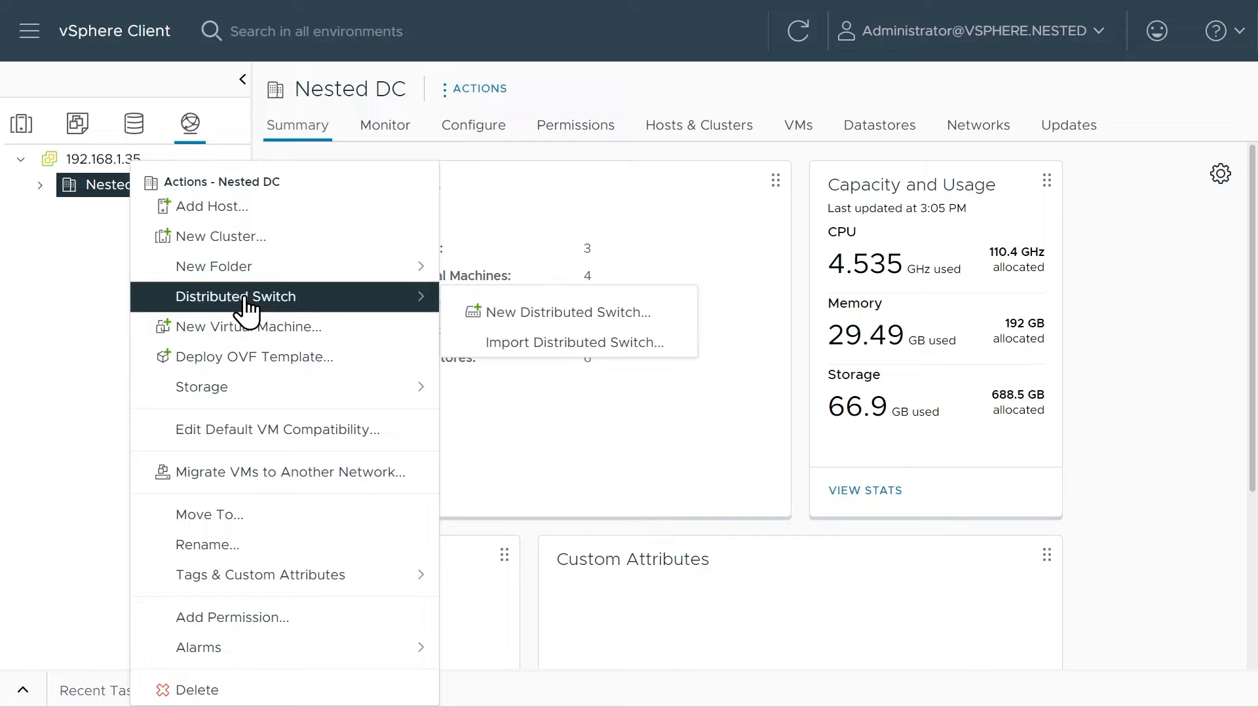
click(576, 312)
click(641, 205)
text(Nested VDS)
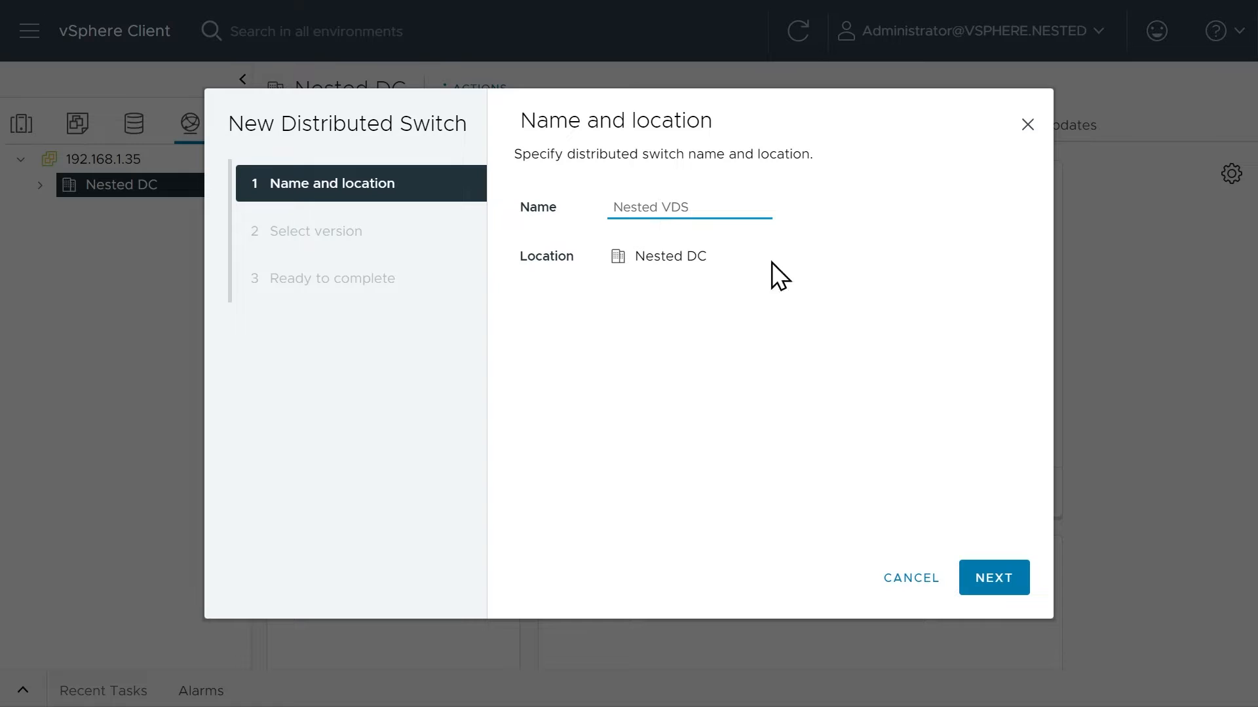
click(992, 579)
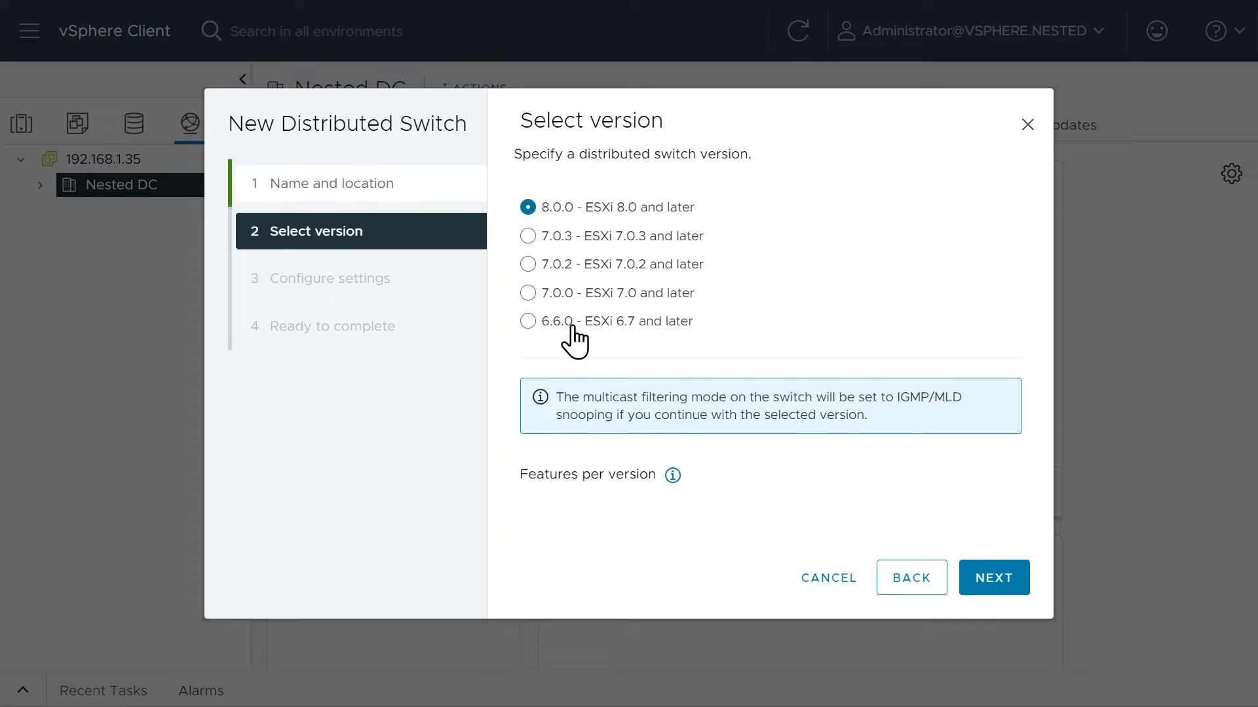
Accept switch version 8.0.0, leave out the default port group, and finish creating the distributed switch.
click(994, 580)
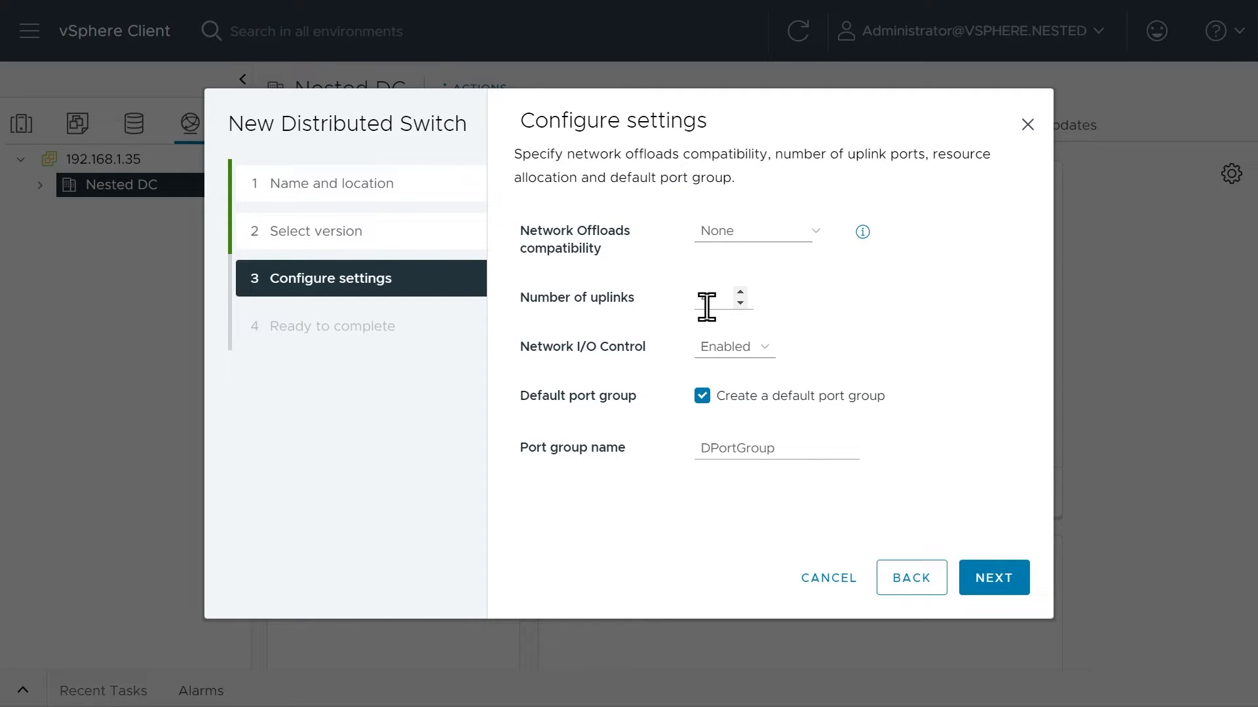
click(700, 398)
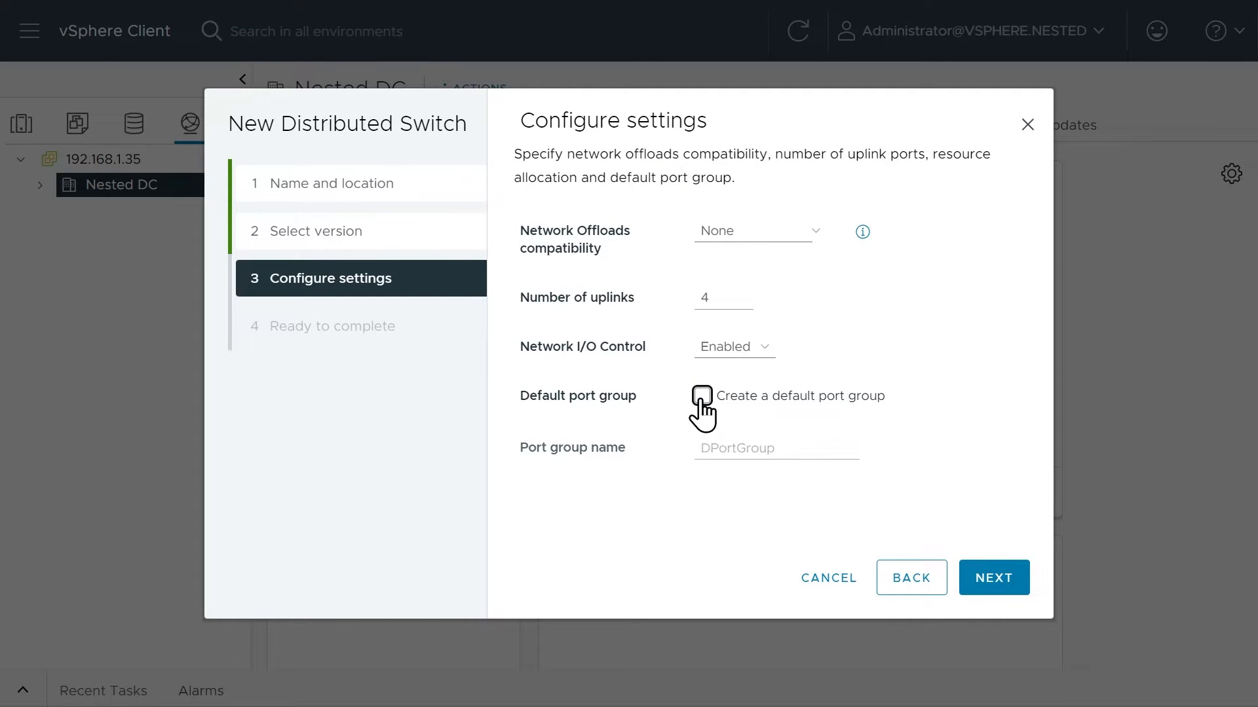
click(993, 580)
click(993, 578)
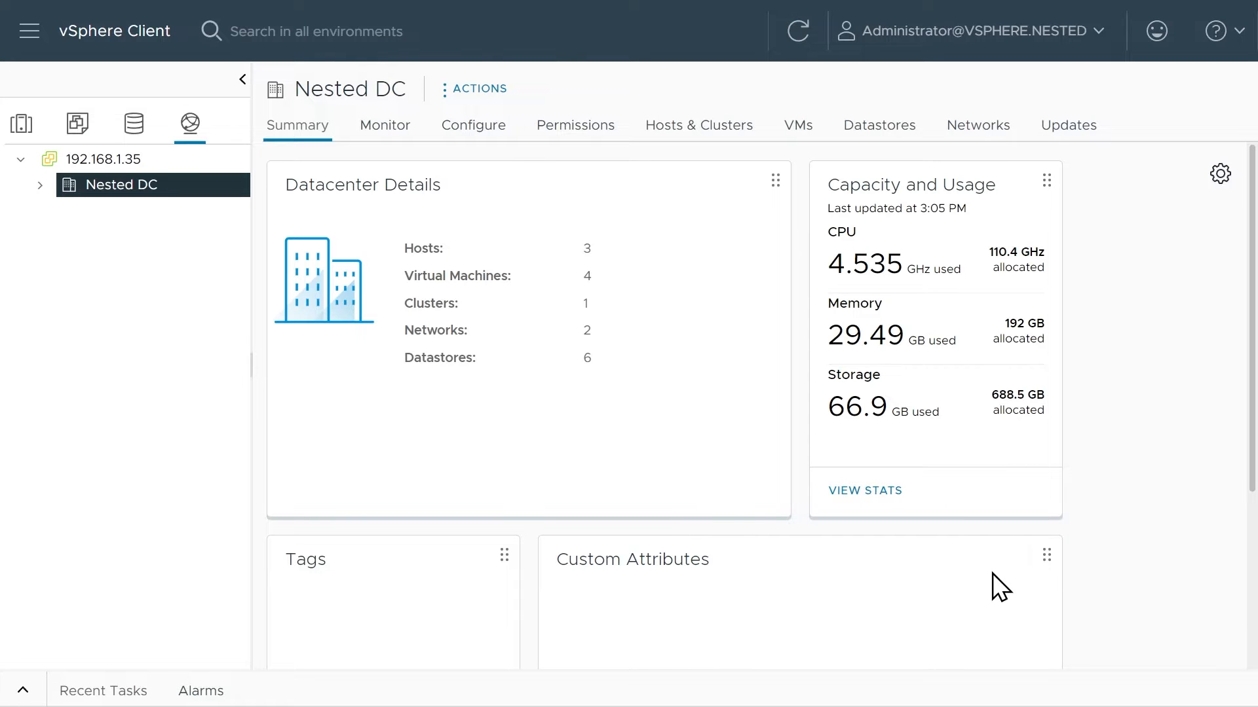
Edit the advanced settings of the Nested VDS switch and set its MTU to 9000 bytes.
click(40, 186)
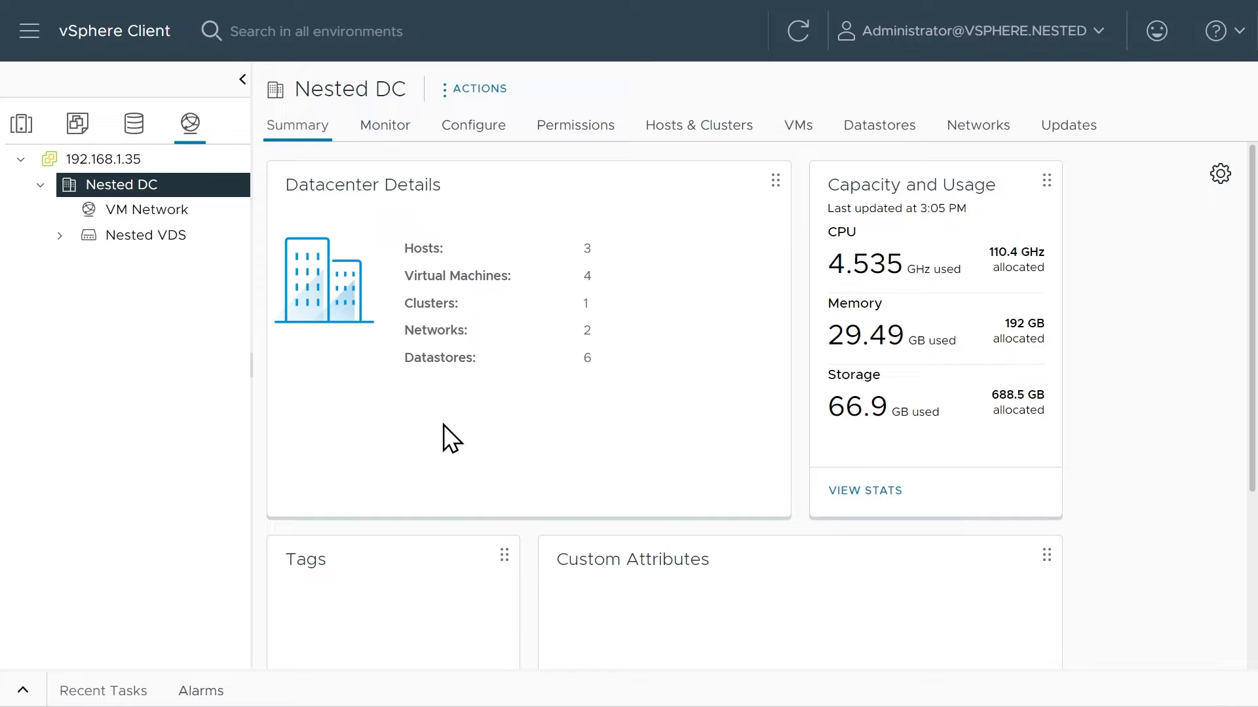
click(59, 235)
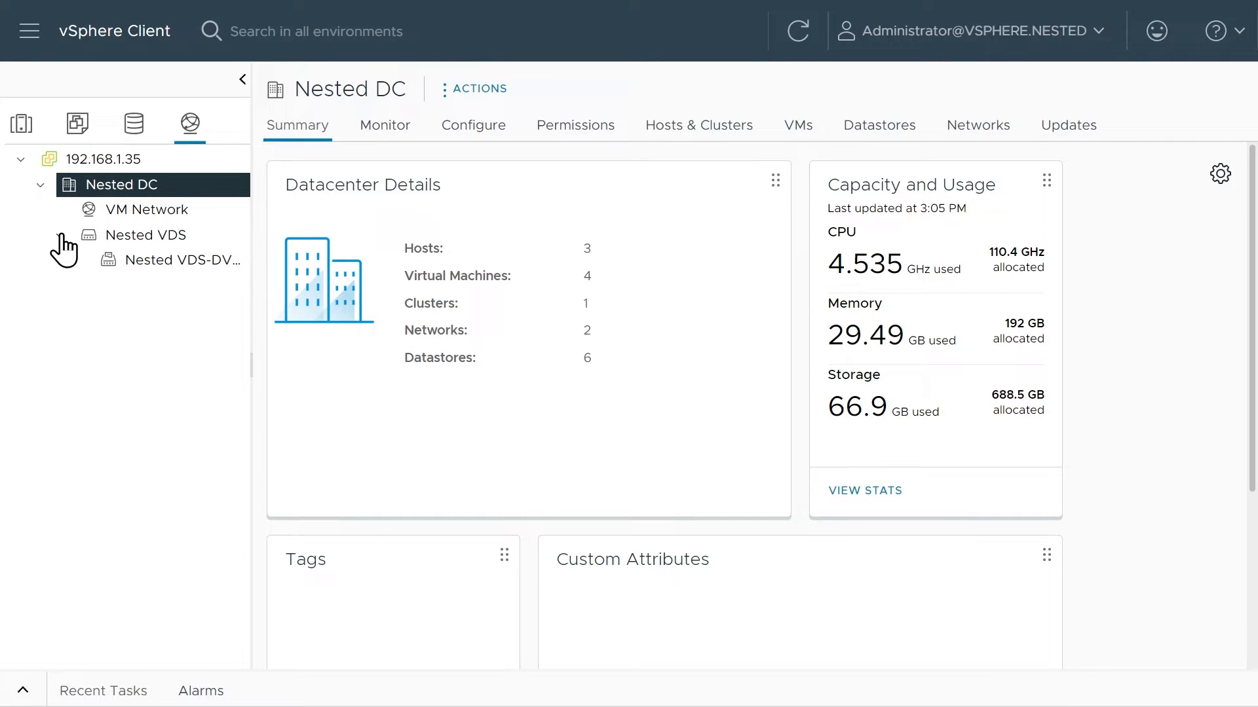
click(145, 240)
right_click(145, 239)
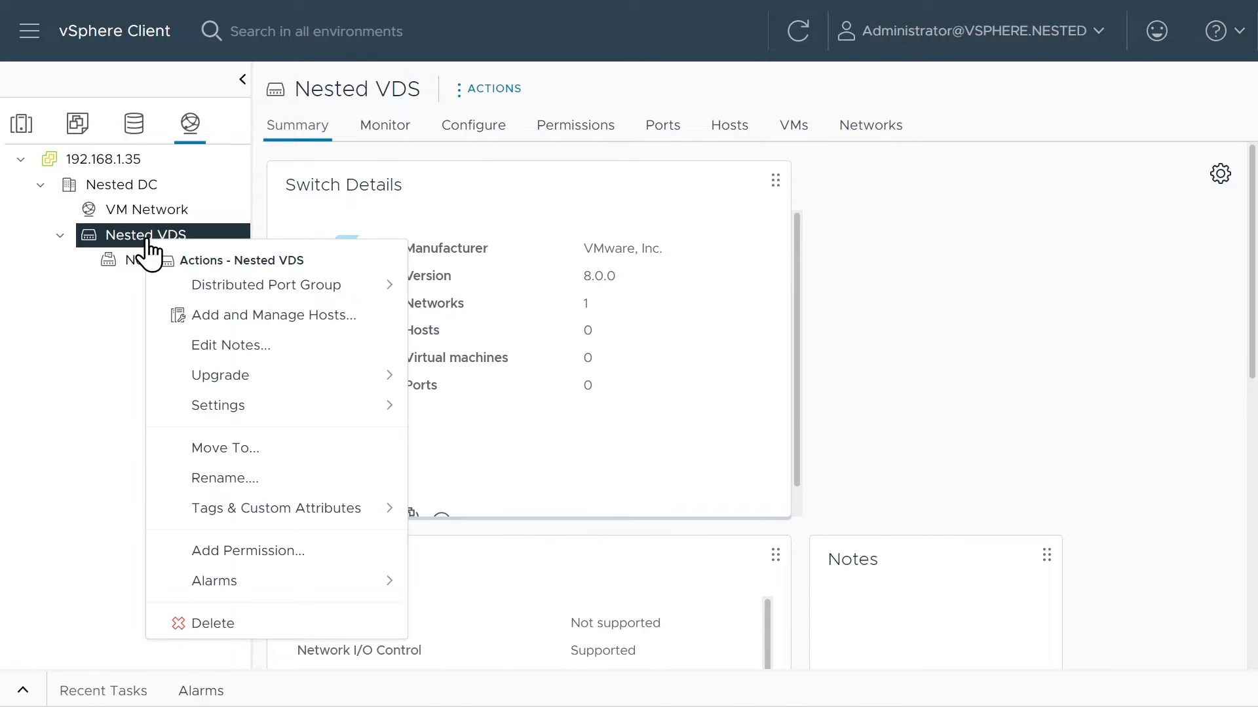
click(247, 411)
click(508, 426)
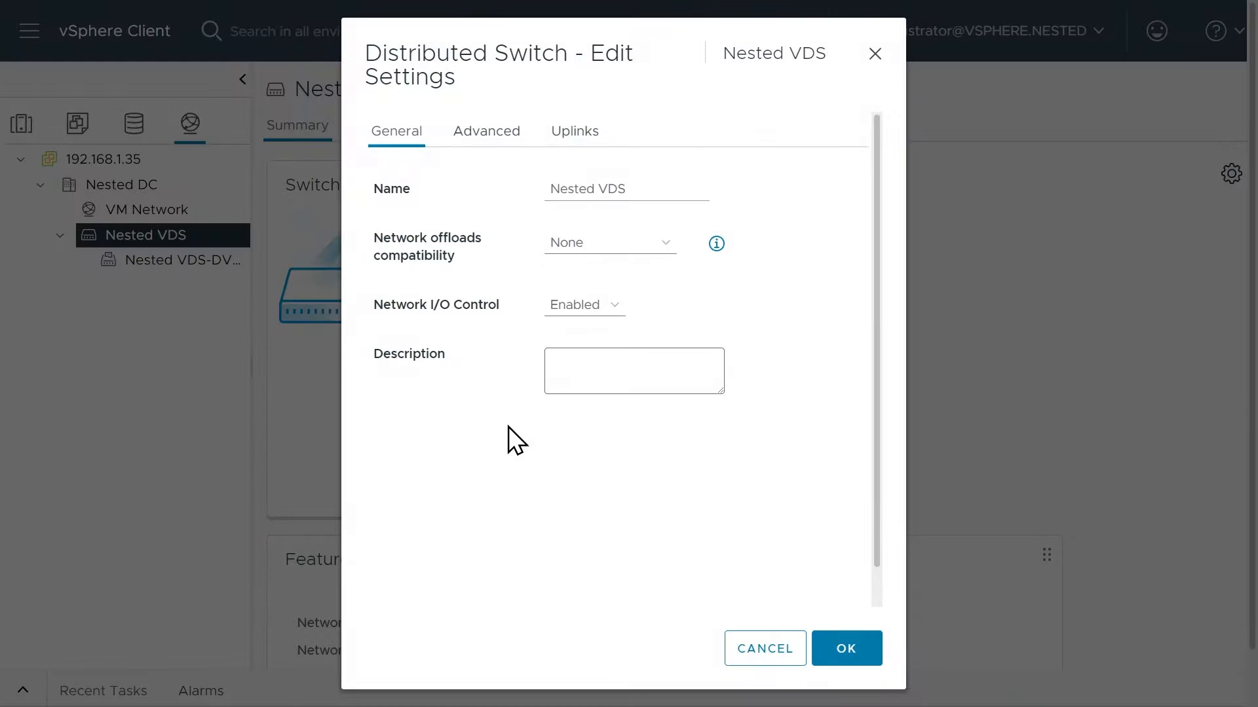
click(483, 146)
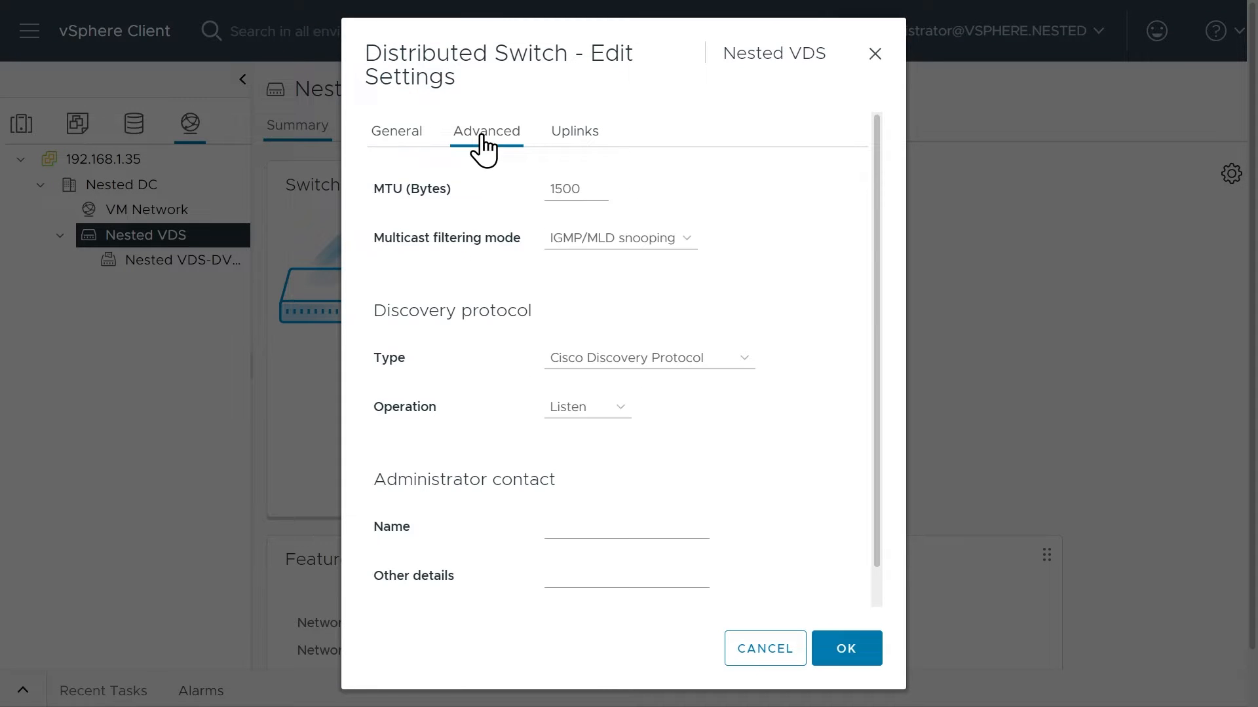
double_click(550, 189)
text(9000)
Set the switch's discovery protocol to Link Layer Discovery Protocol with the operation Both.
click(630, 359)
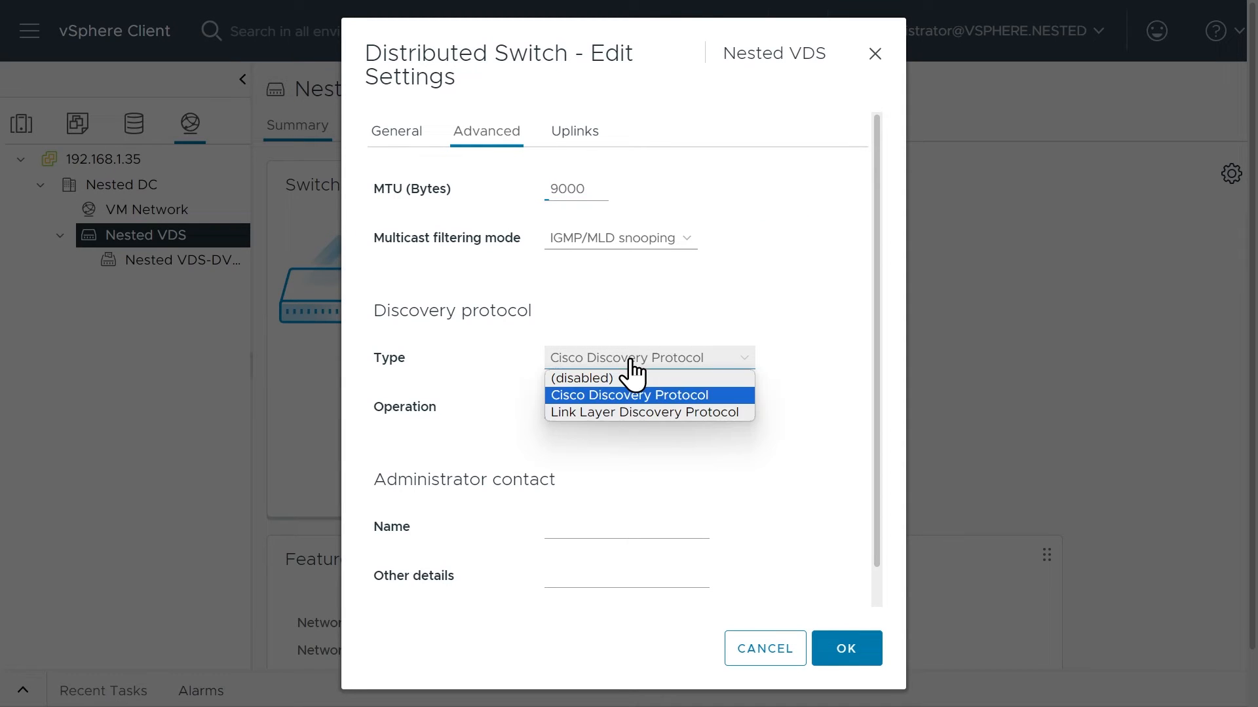
click(611, 411)
click(609, 409)
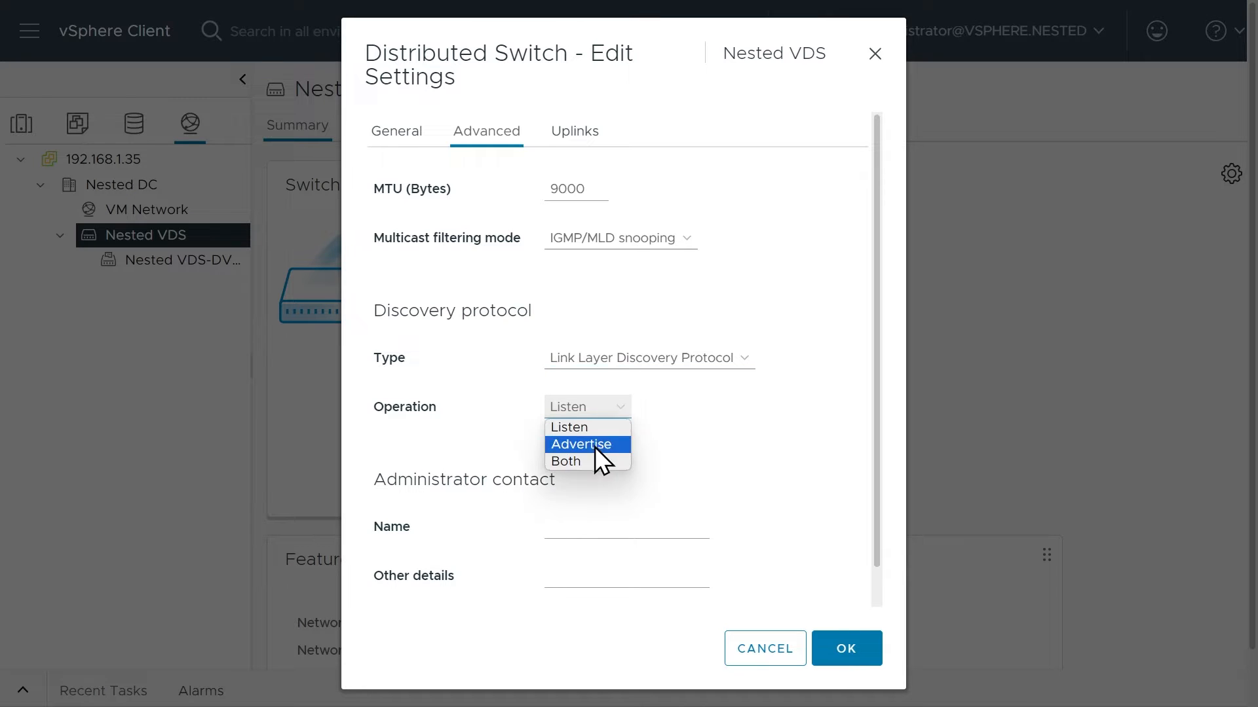
click(591, 459)
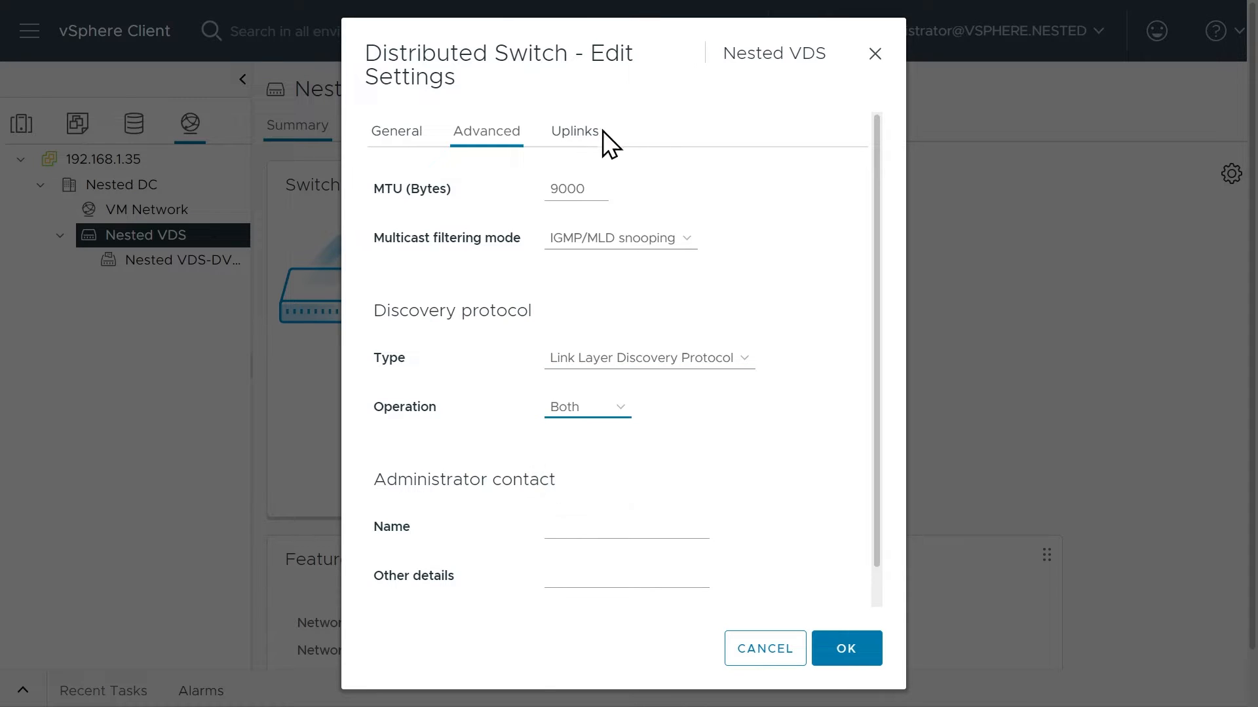
Rename the switch's first two uplinks as "Use vmnic0" and "Use vmnic1".
click(579, 136)
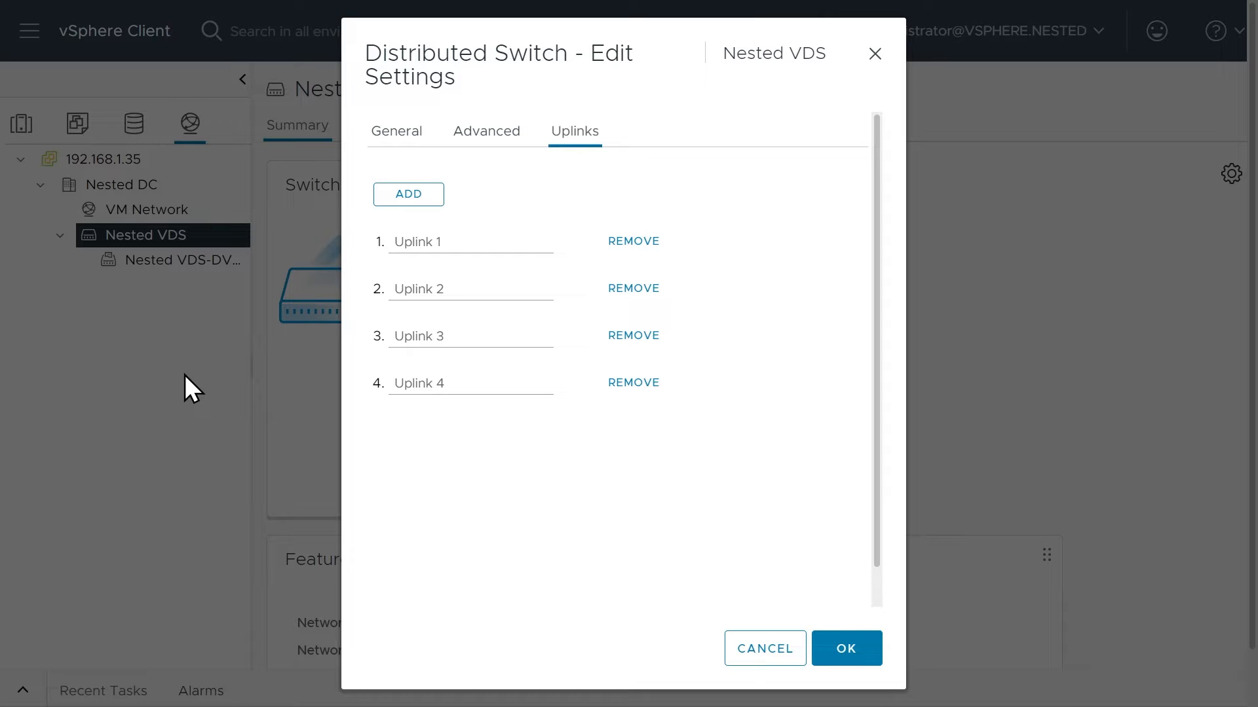
drag(449, 242, 388, 243)
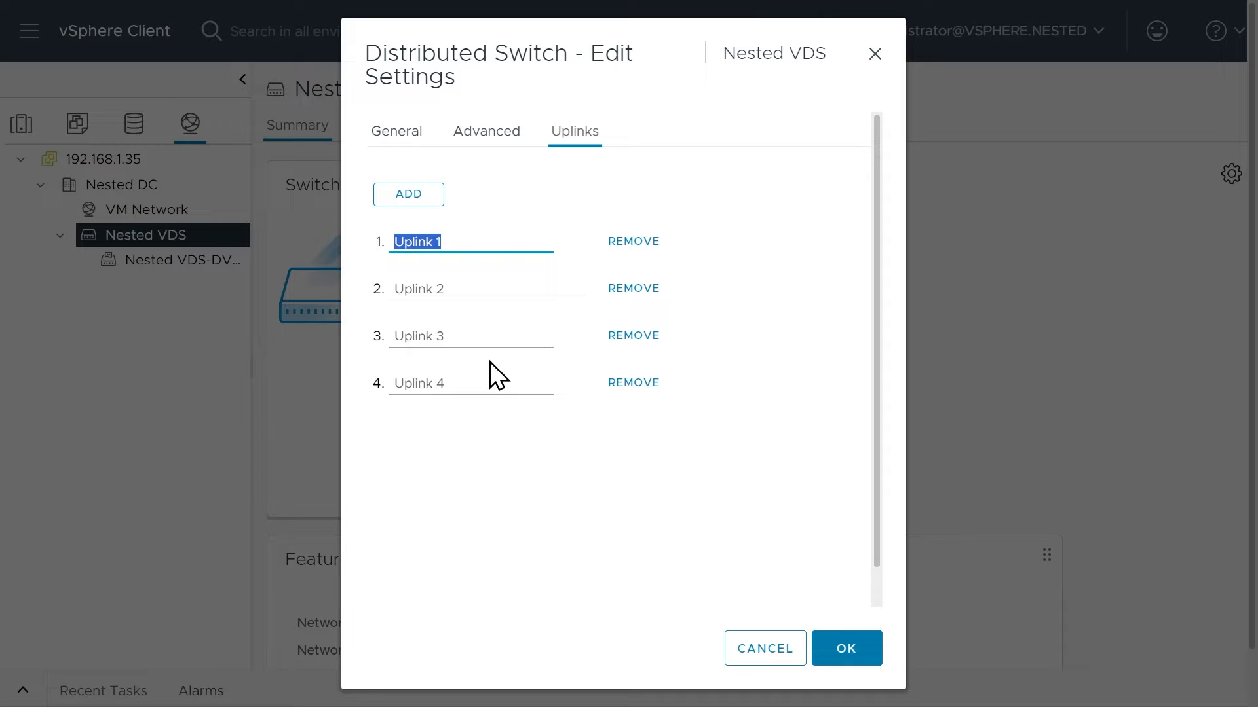
text(Use vmnic0)
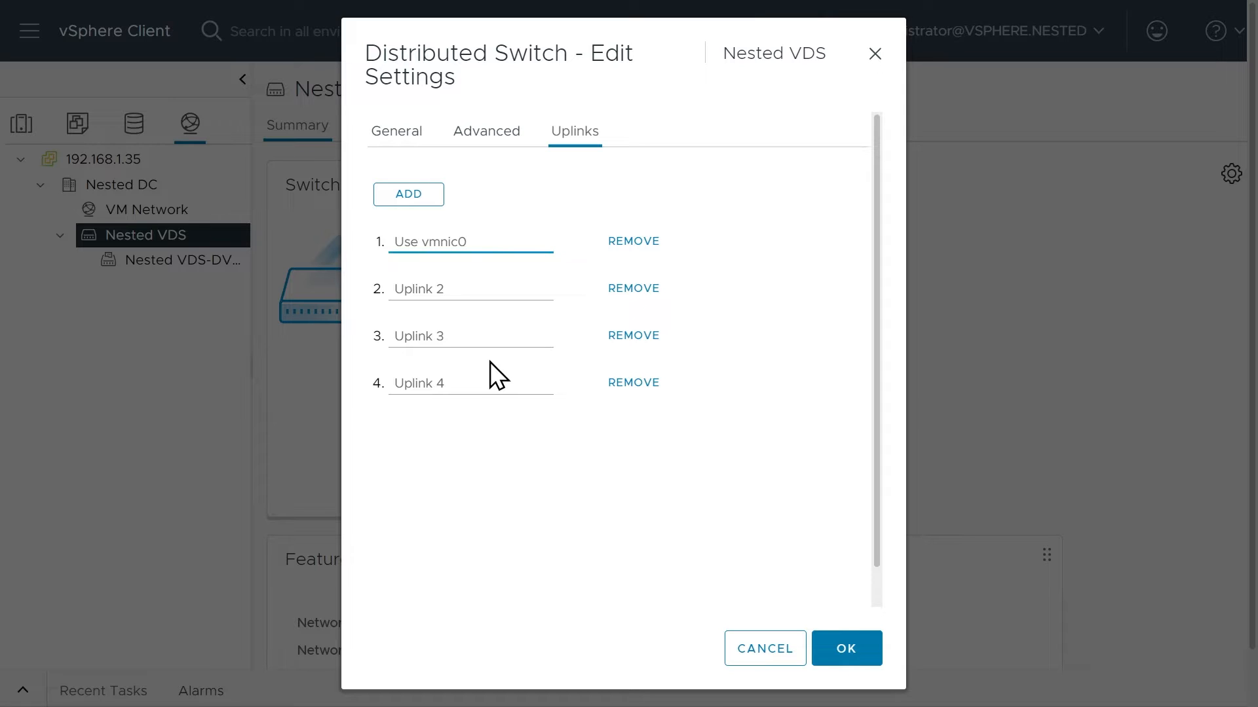
key(Tab)
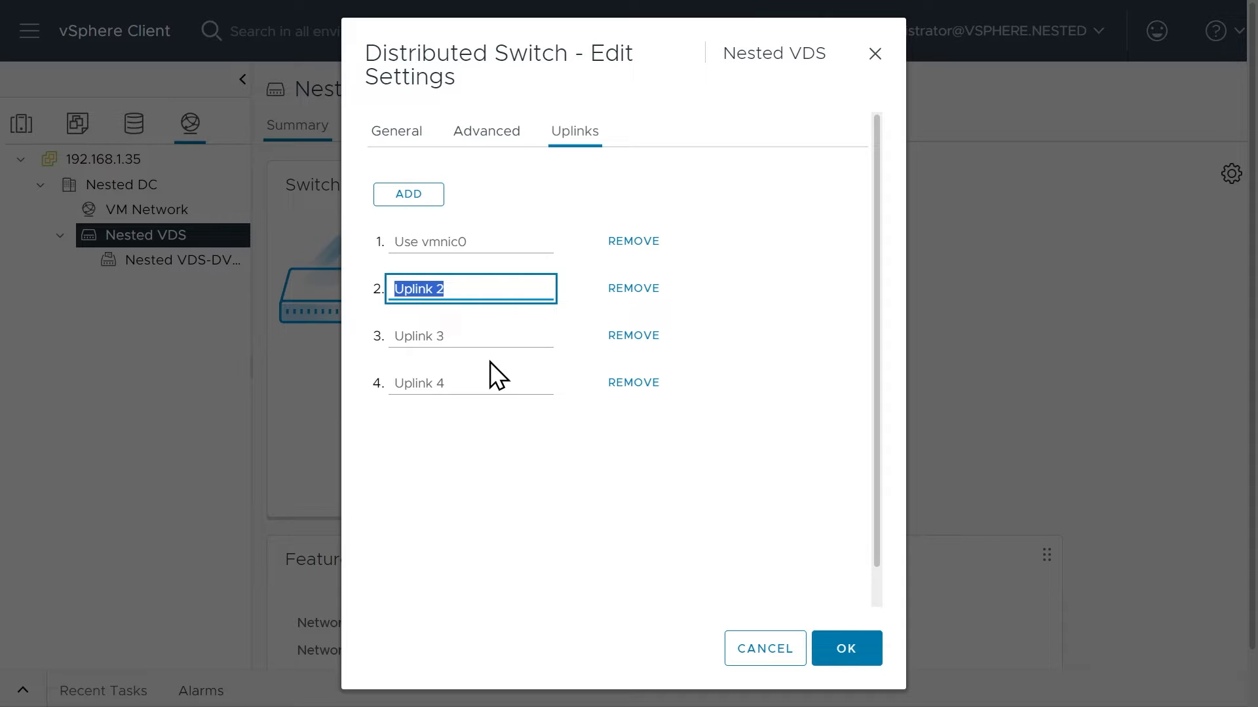
text(Use vmnic1)
Rename the third and fourth uplinks as "Use vmnic2" and "Use vmnic3" and save the switch settings.
key(Tab)
key(Tab)
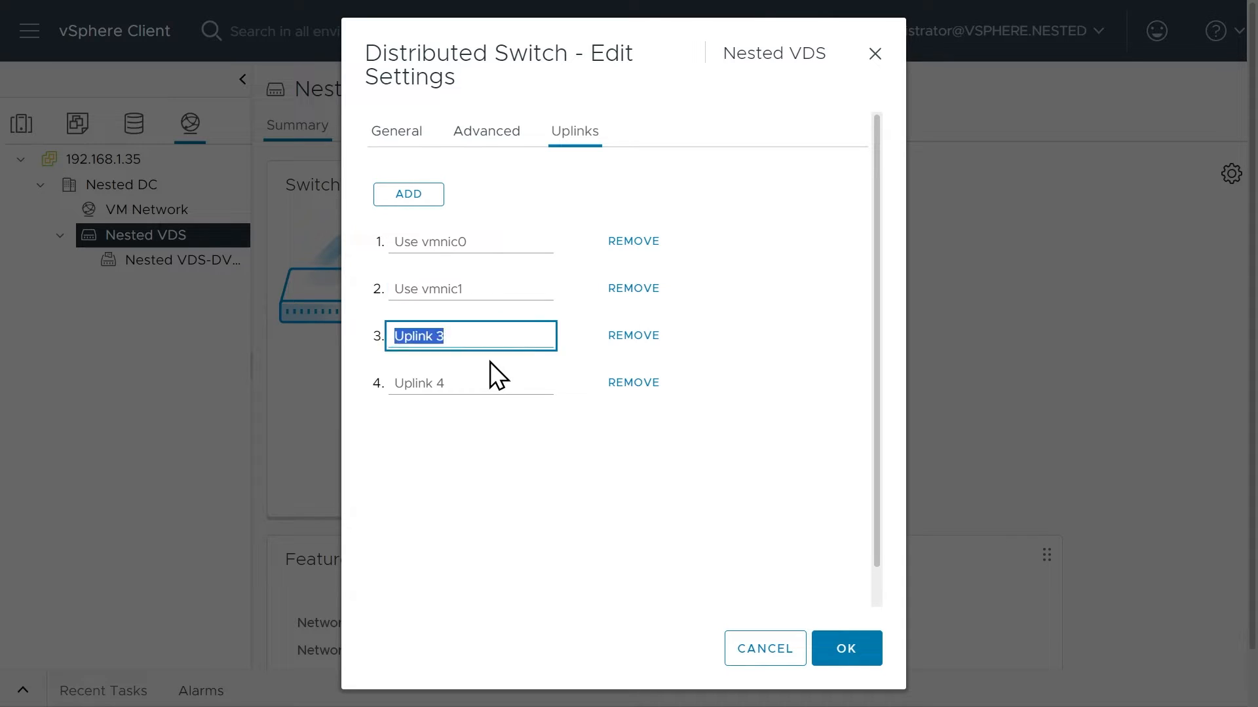
text(Use vmnic2)
key(Tab)
key(Tab)
text(Use vmnic3)
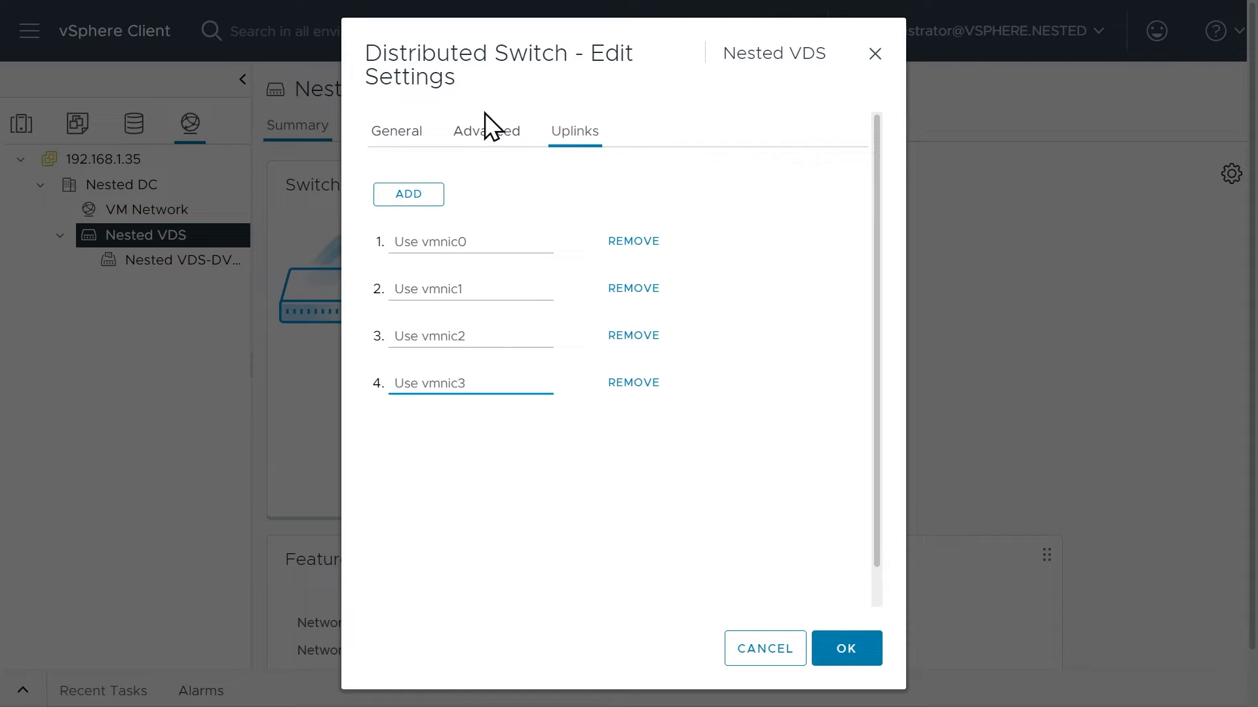
click(449, 379)
click(852, 651)
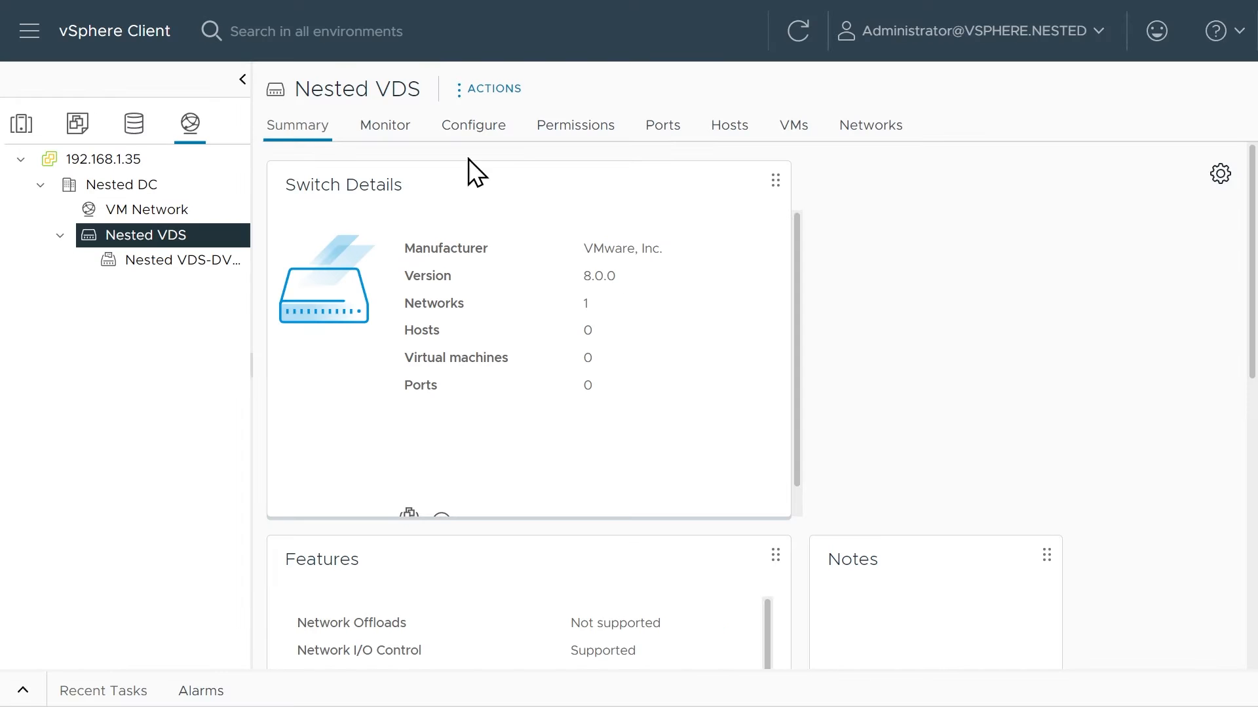
Review the configured properties of Nested VDS and its topology with the renamed uplinks.
click(477, 135)
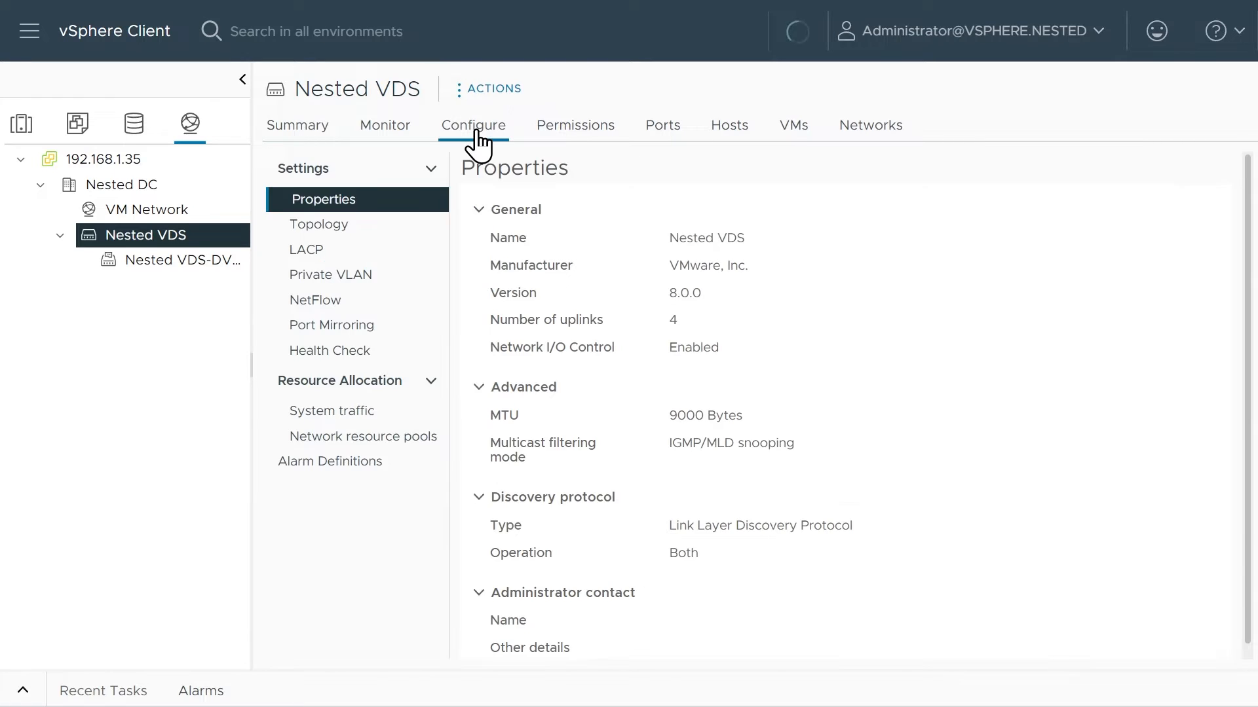
click(325, 226)
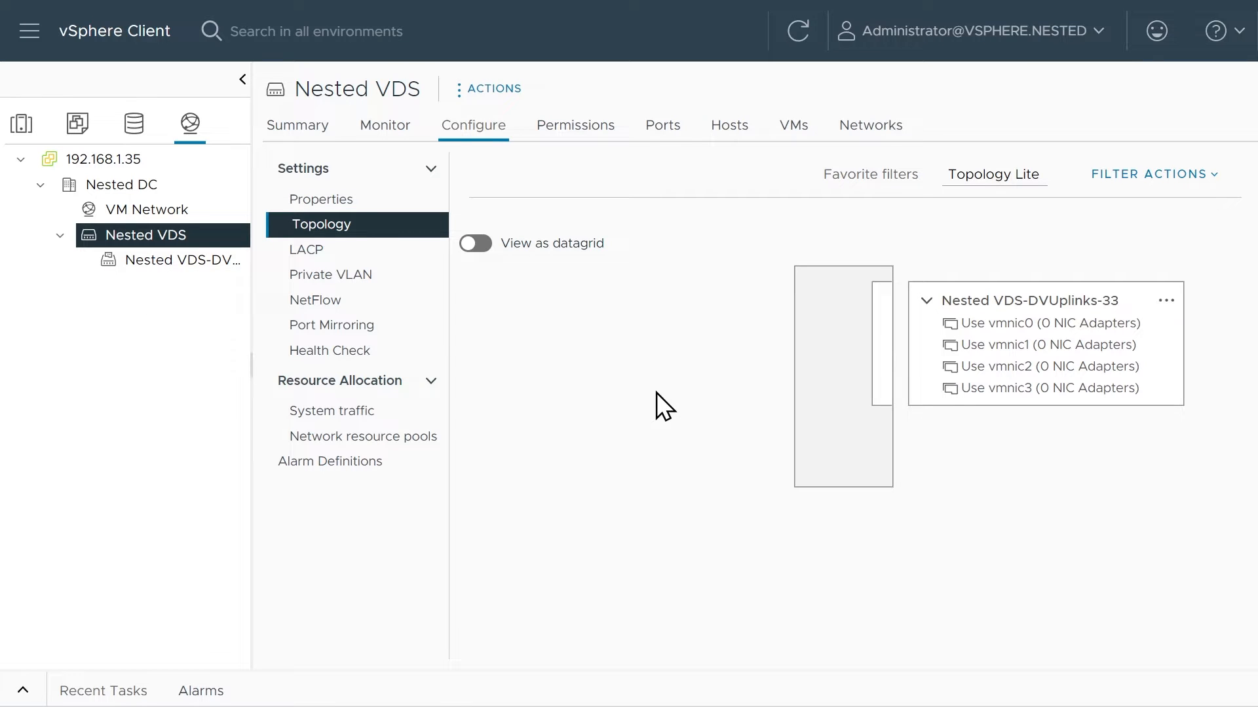
Start a new distributed port group on Nested VDS and name it "Nested vMotion".
right_click(155, 237)
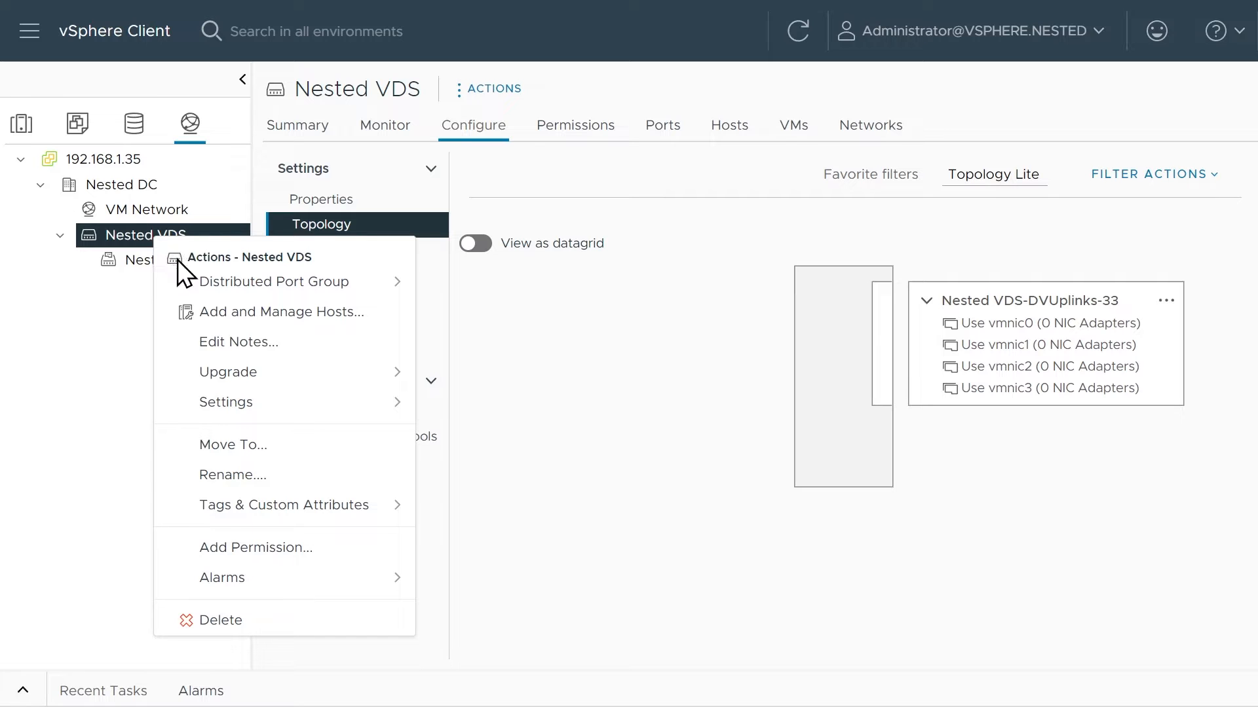
mouse_move(245, 280)
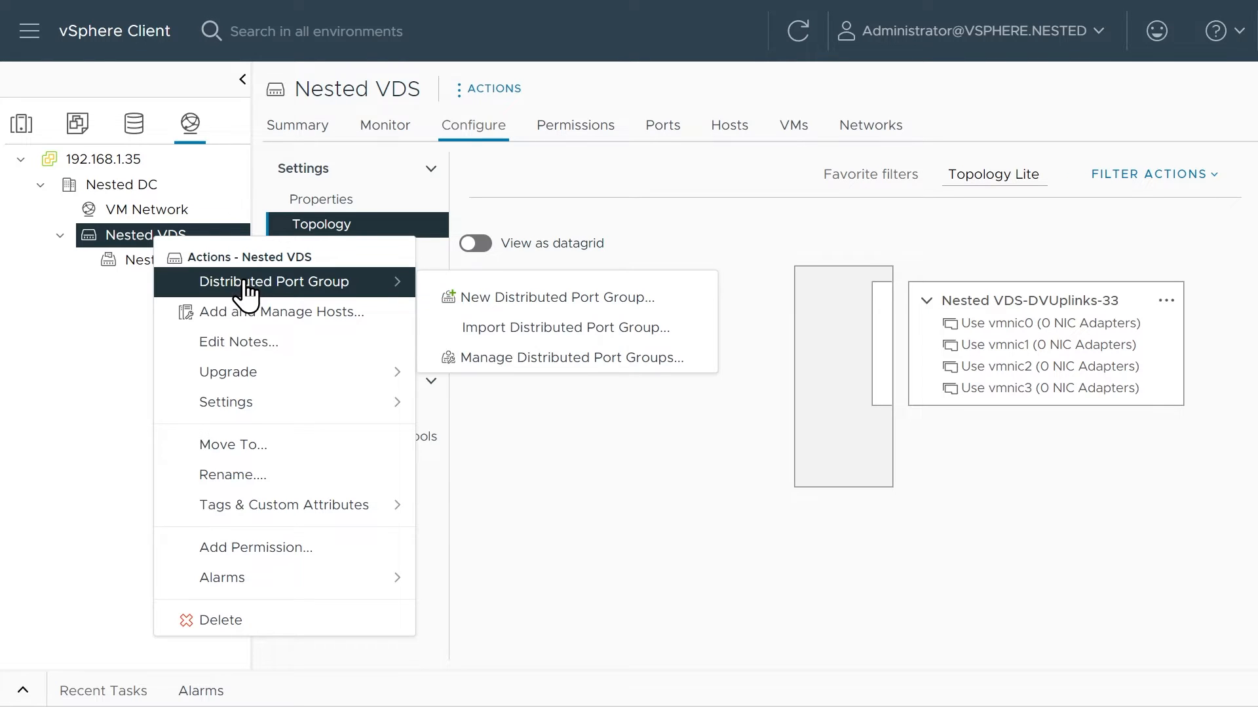
click(556, 303)
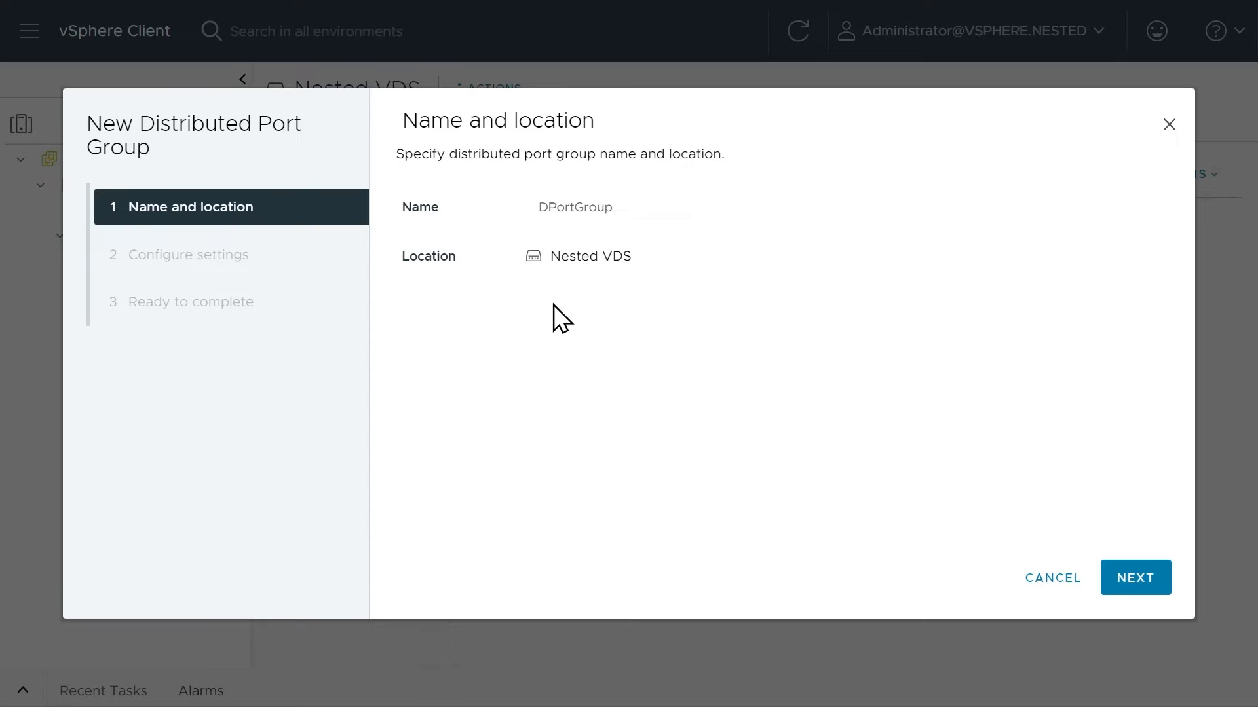
double_click(569, 210)
text(Nested vMotion)
click(1137, 585)
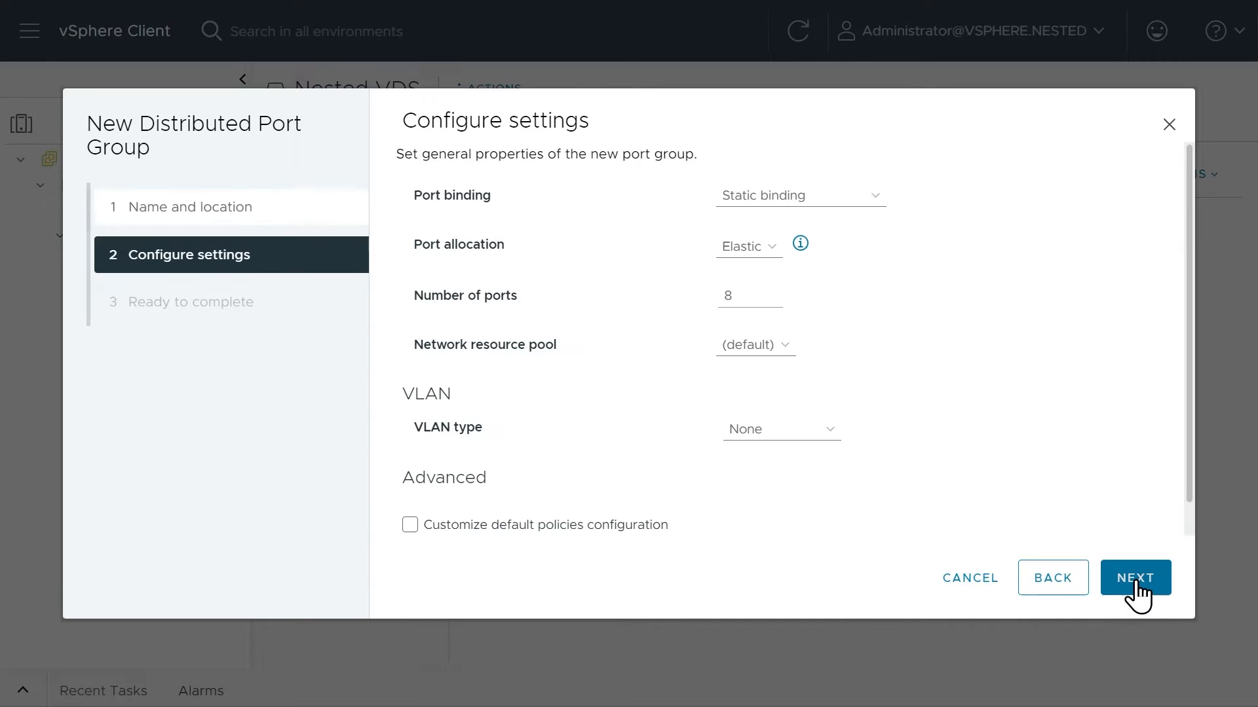
Set the port group's VLAN type to VLAN with ID 3 and enable customizing the default policies configuration.
click(799, 433)
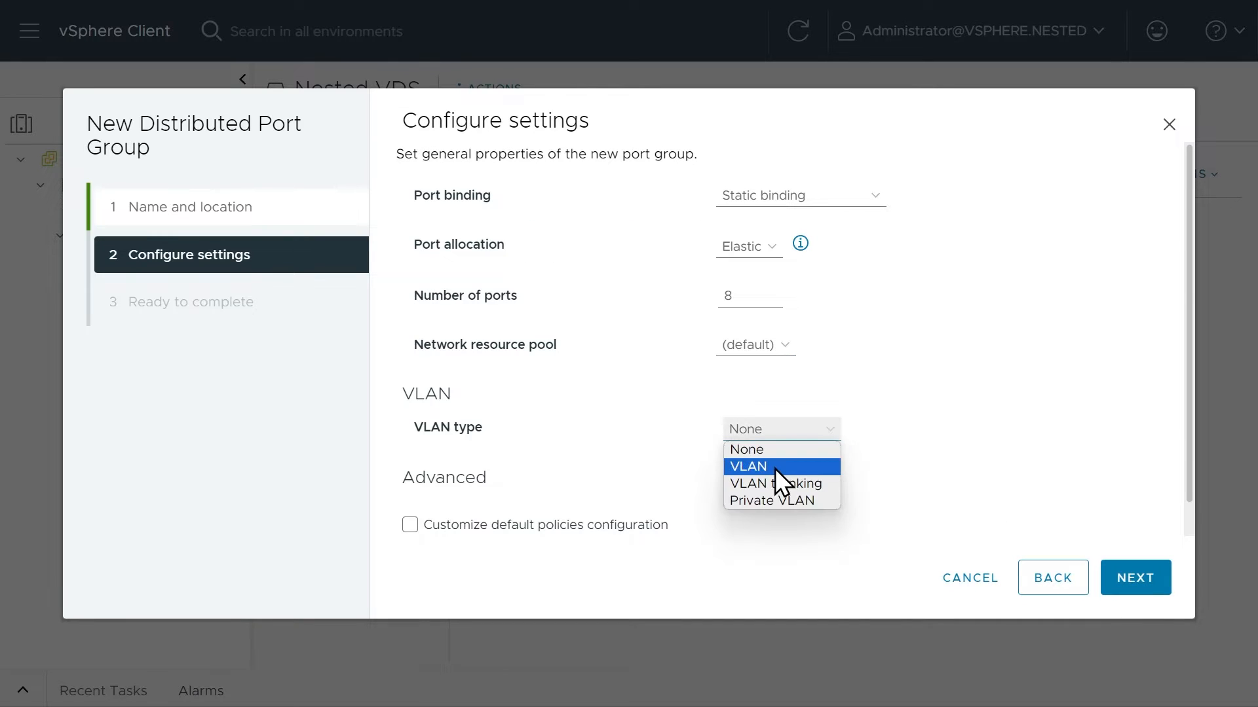
click(776, 469)
click(730, 476)
text(3)
scroll(985, 483, down, 2)
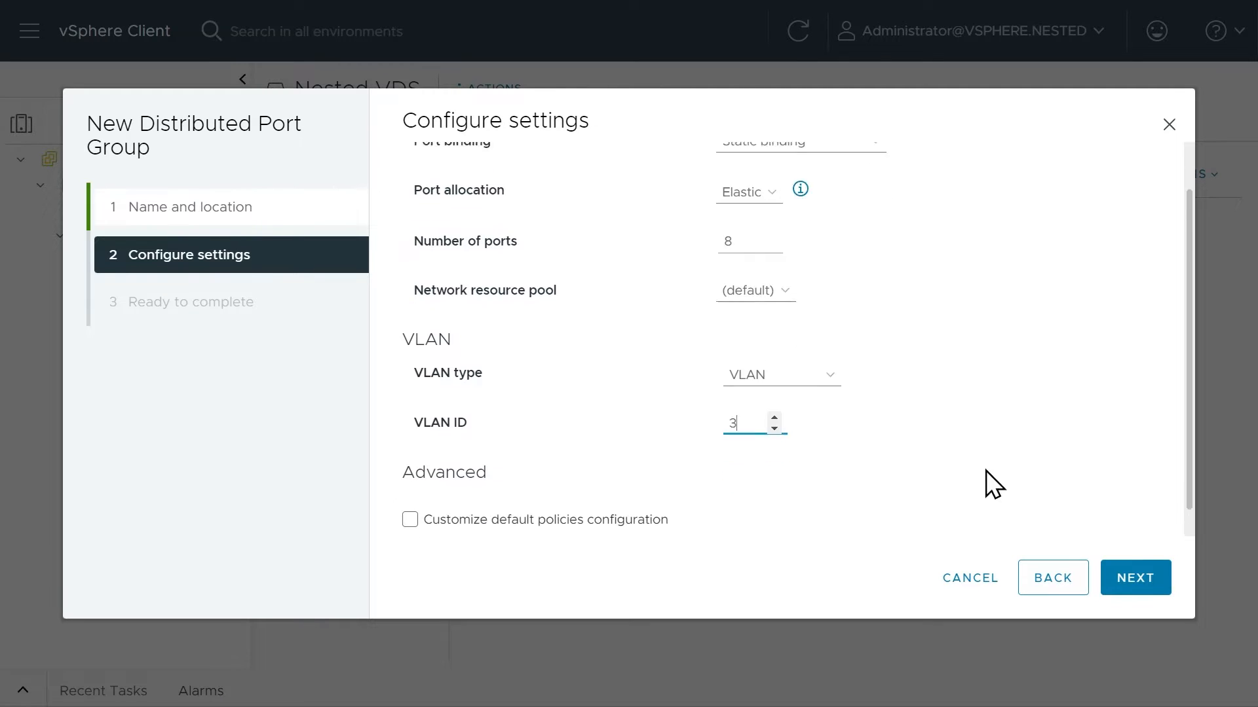
click(410, 491)
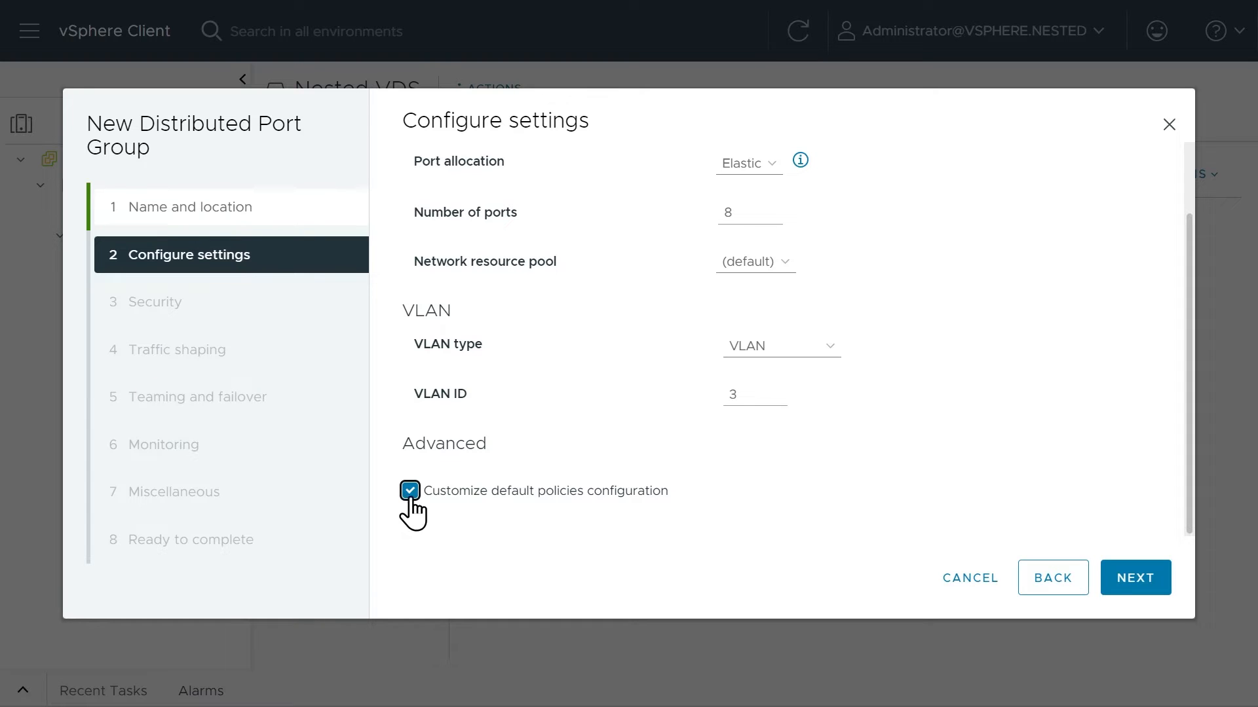
click(1138, 579)
Set MAC address changes and forged transmits to Accept, enable MAC learning, and keep the default traffic shaping.
click(751, 279)
click(745, 290)
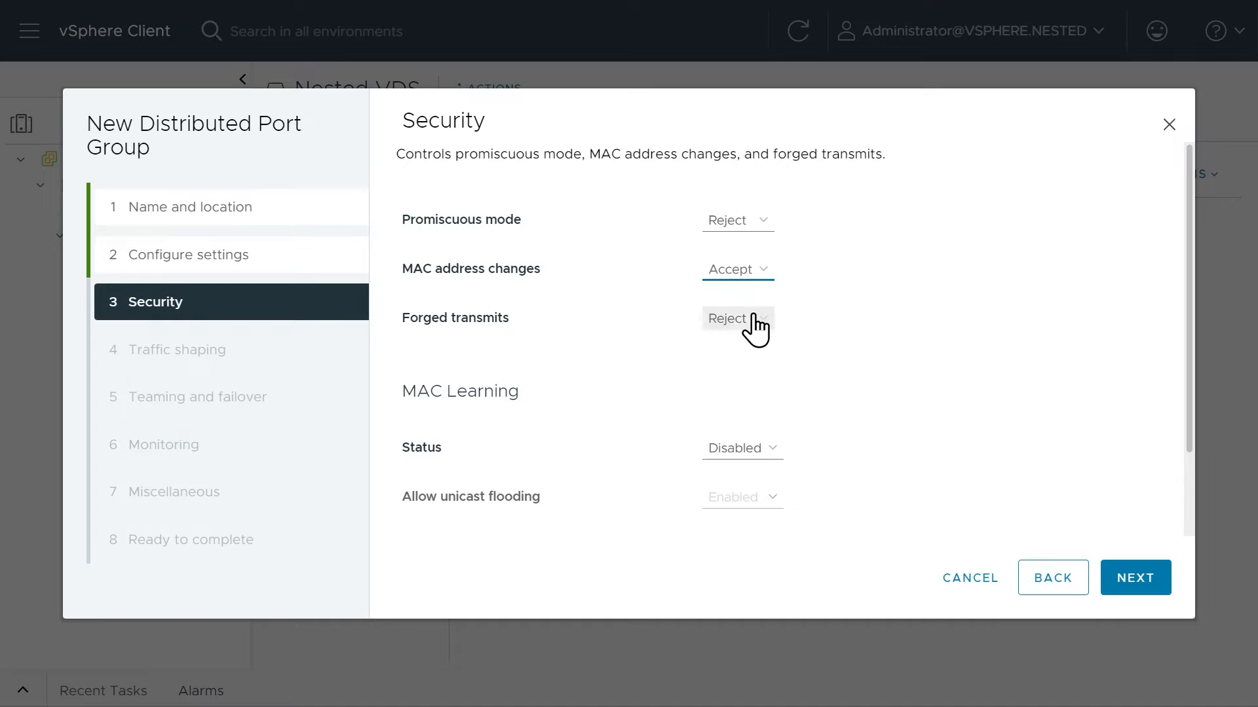
click(747, 320)
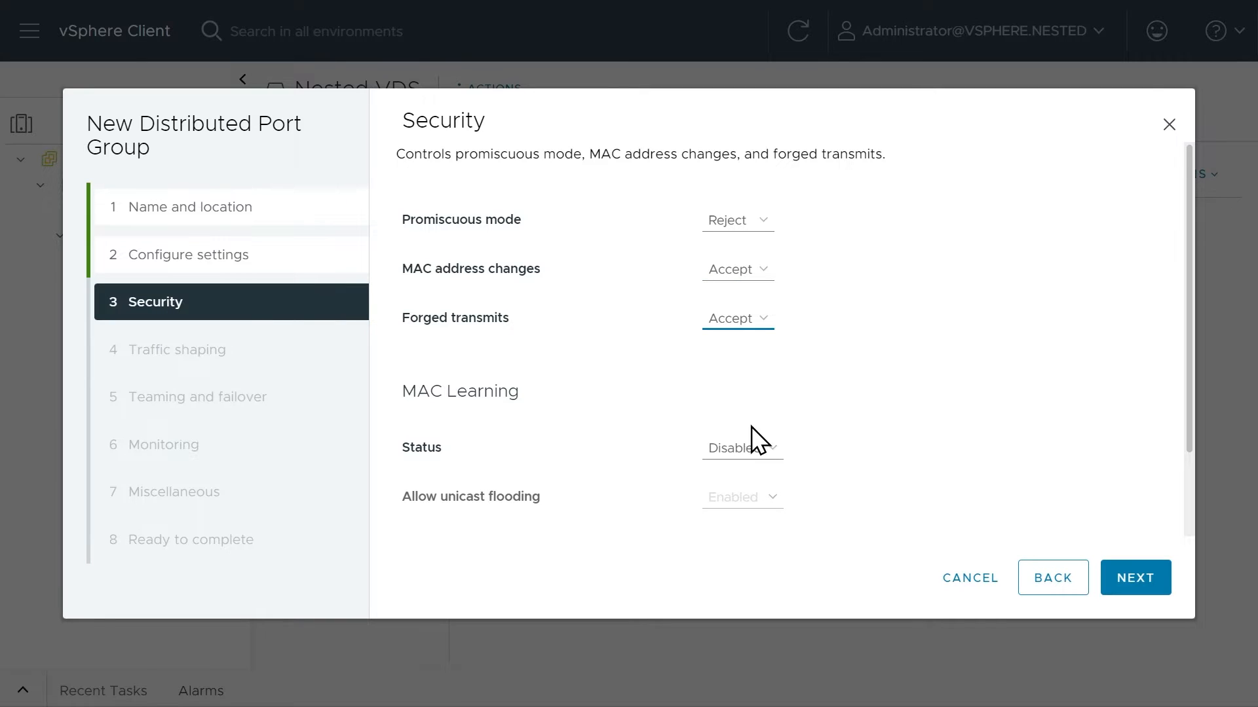
click(747, 448)
click(741, 468)
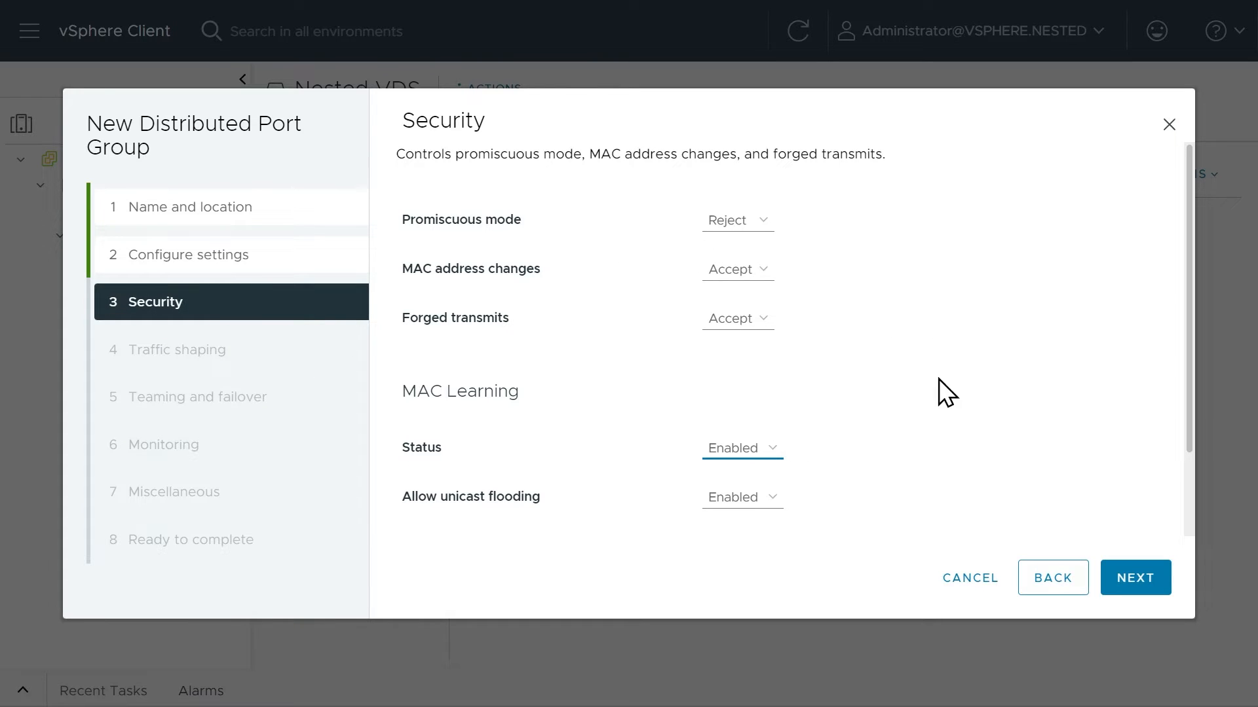
scroll(951, 355, down, 3)
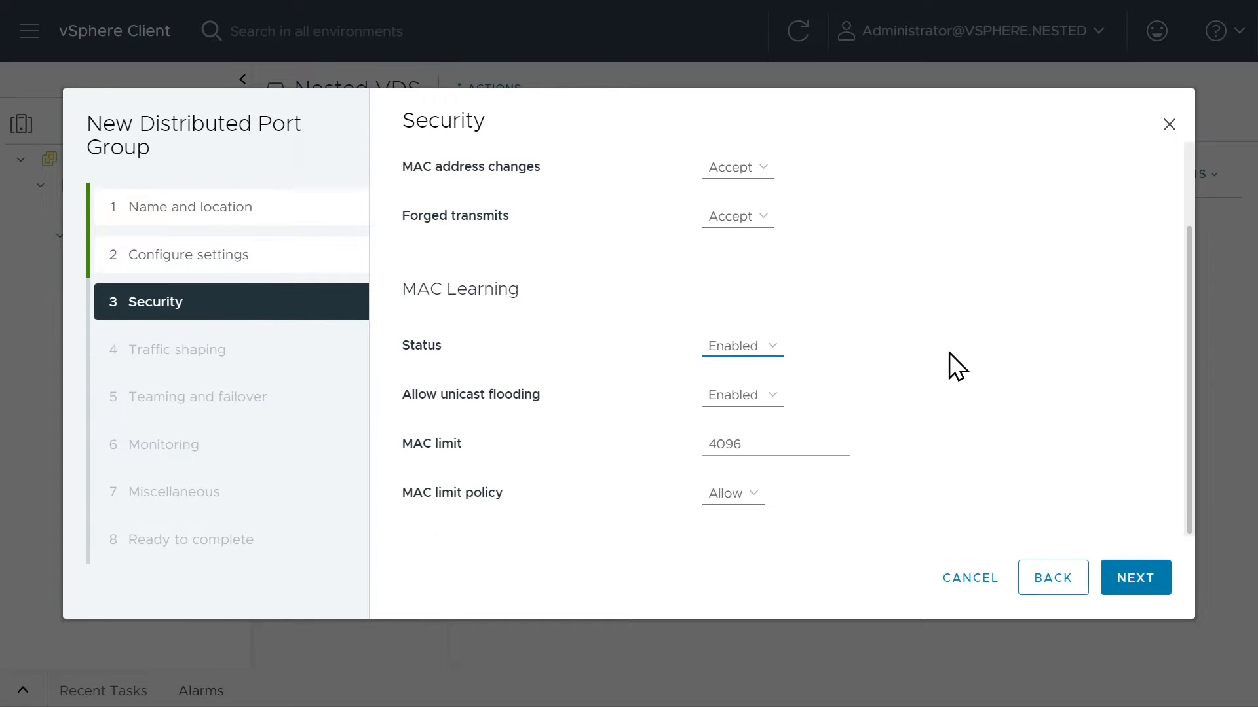
click(1131, 588)
click(1132, 587)
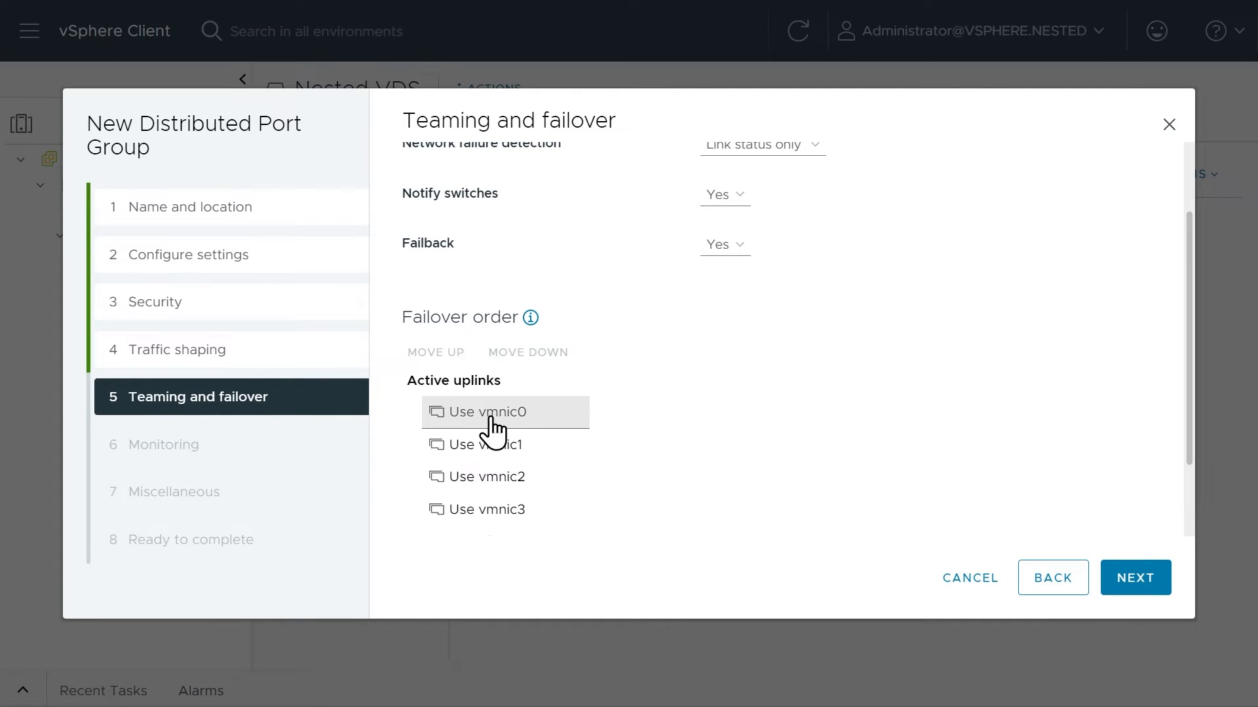
Move all four uplinks, Use vmnic0 through Use vmnic3, to the unused uplinks in the failover order.
scroll(493, 427, down, 2)
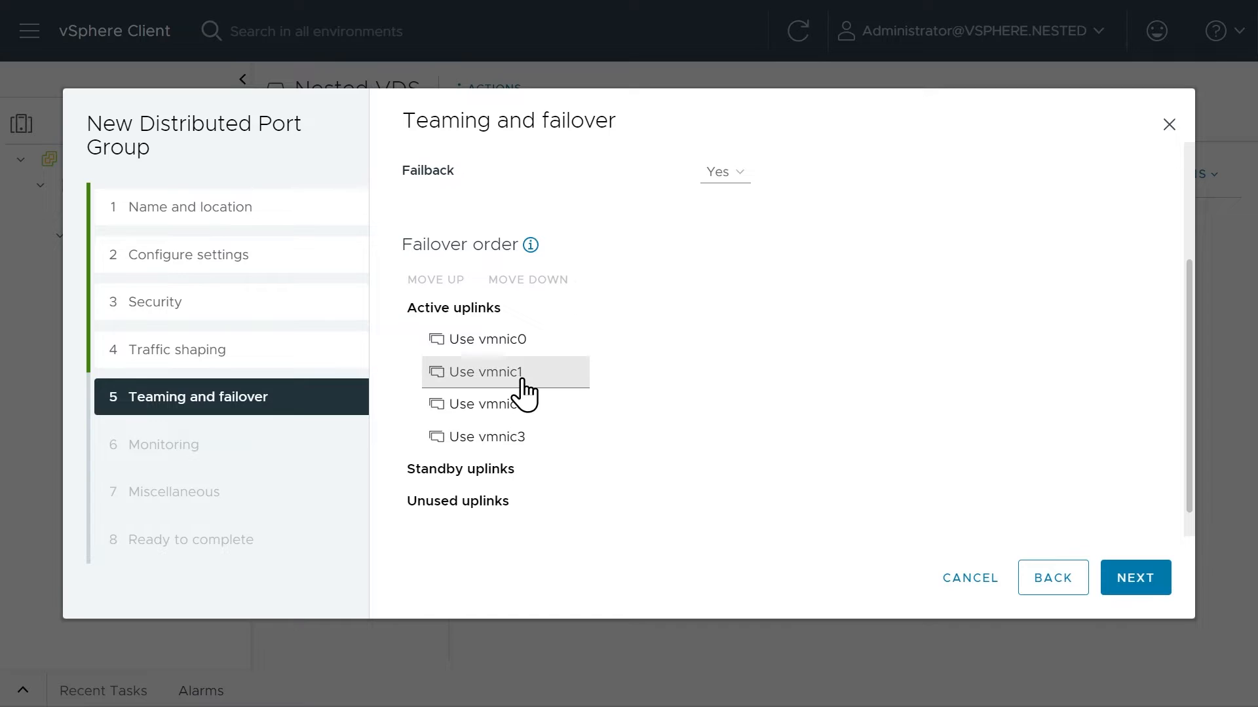
click(499, 342)
click(501, 372)
click(502, 404)
click(503, 434)
click(522, 281)
click(522, 282)
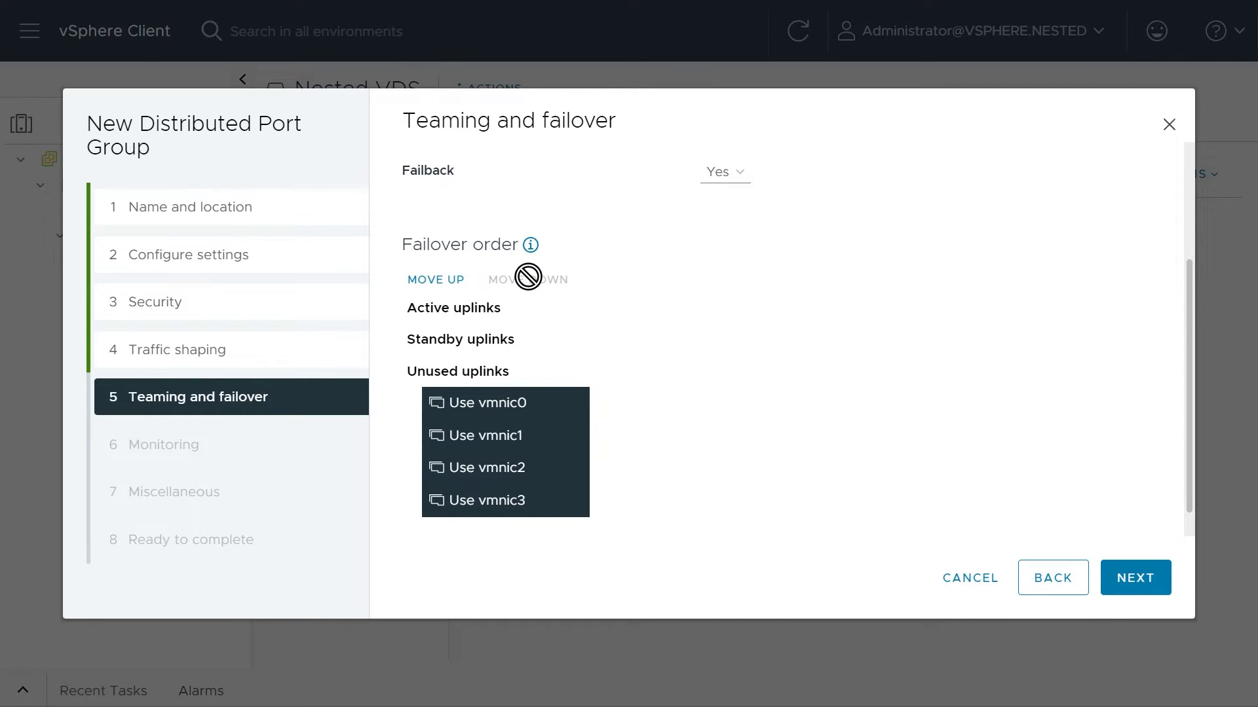
Make Use vmnic1 the only active uplink in the port group's failover order.
click(527, 438)
click(511, 469)
click(515, 503)
click(501, 437)
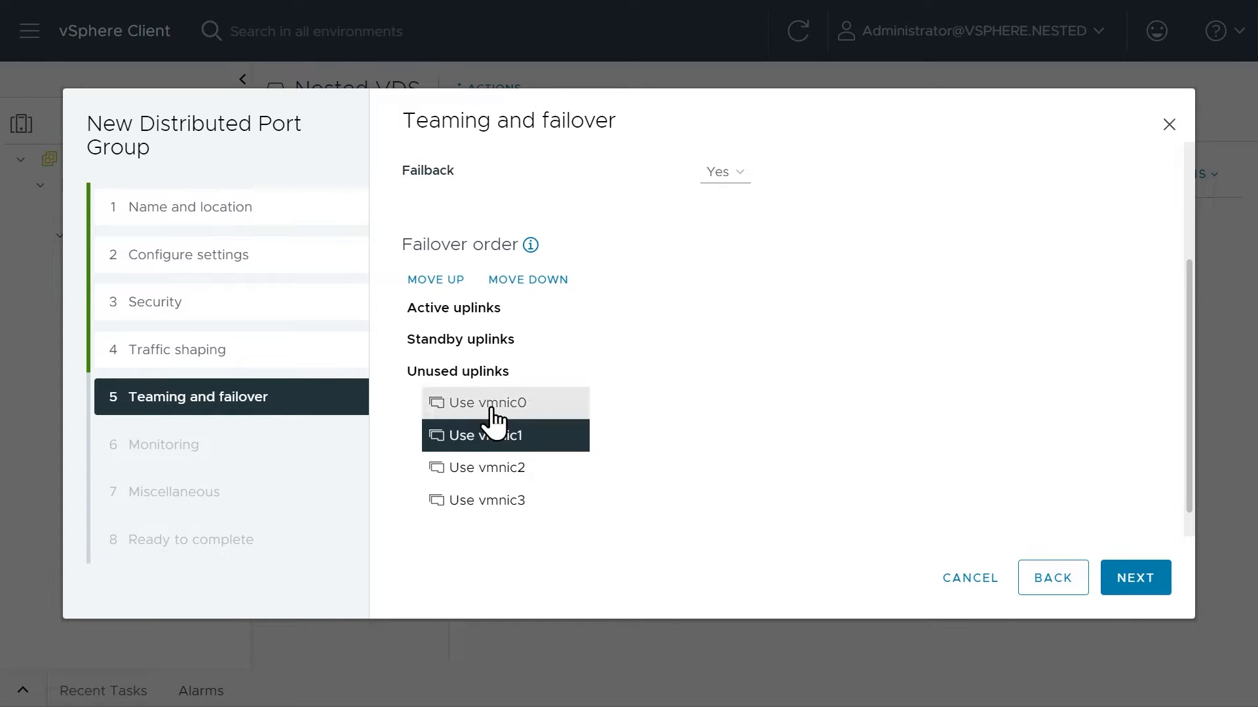
click(436, 281)
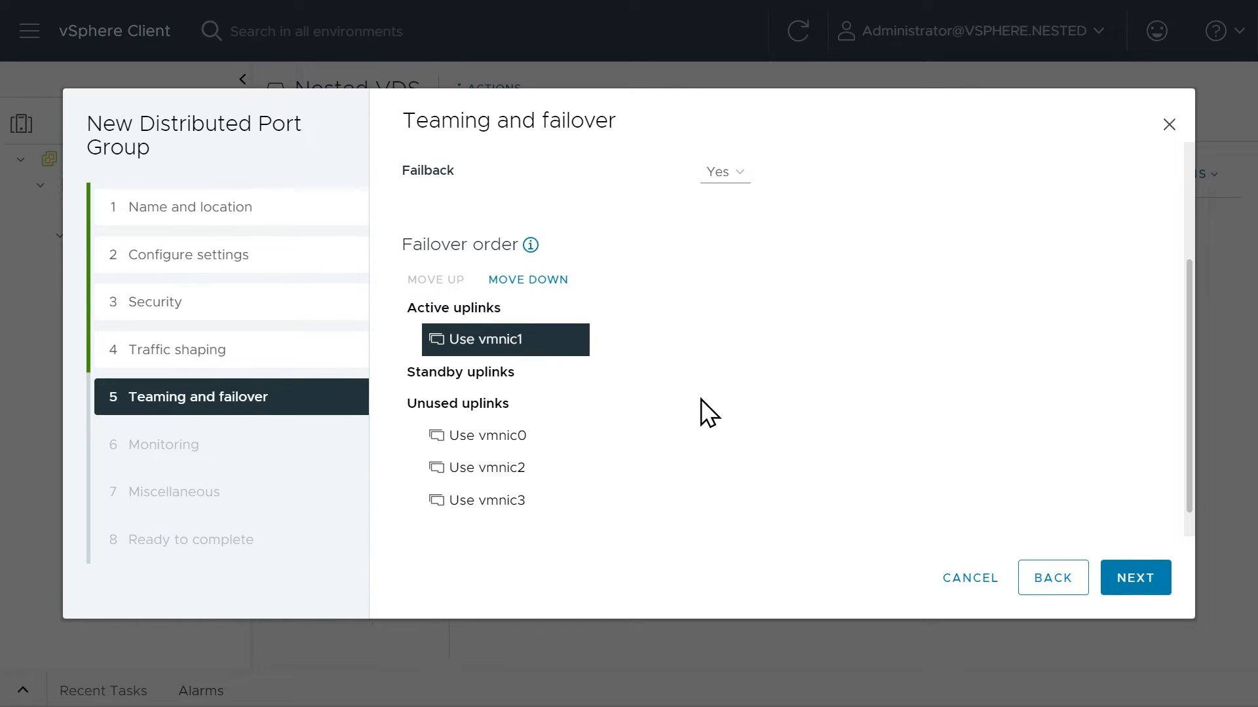
Keep the default monitoring and miscellaneous settings and finish creating the Nested vMotion port group.
click(1135, 585)
click(1137, 588)
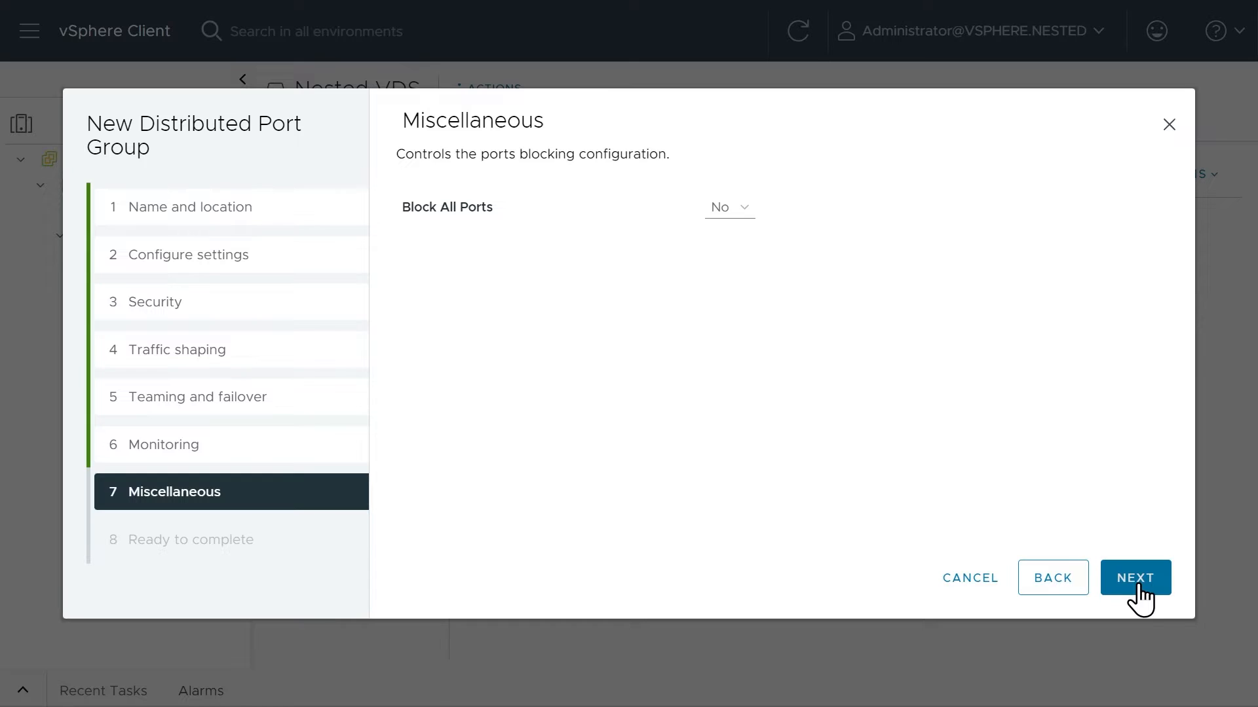
click(1138, 586)
click(1138, 587)
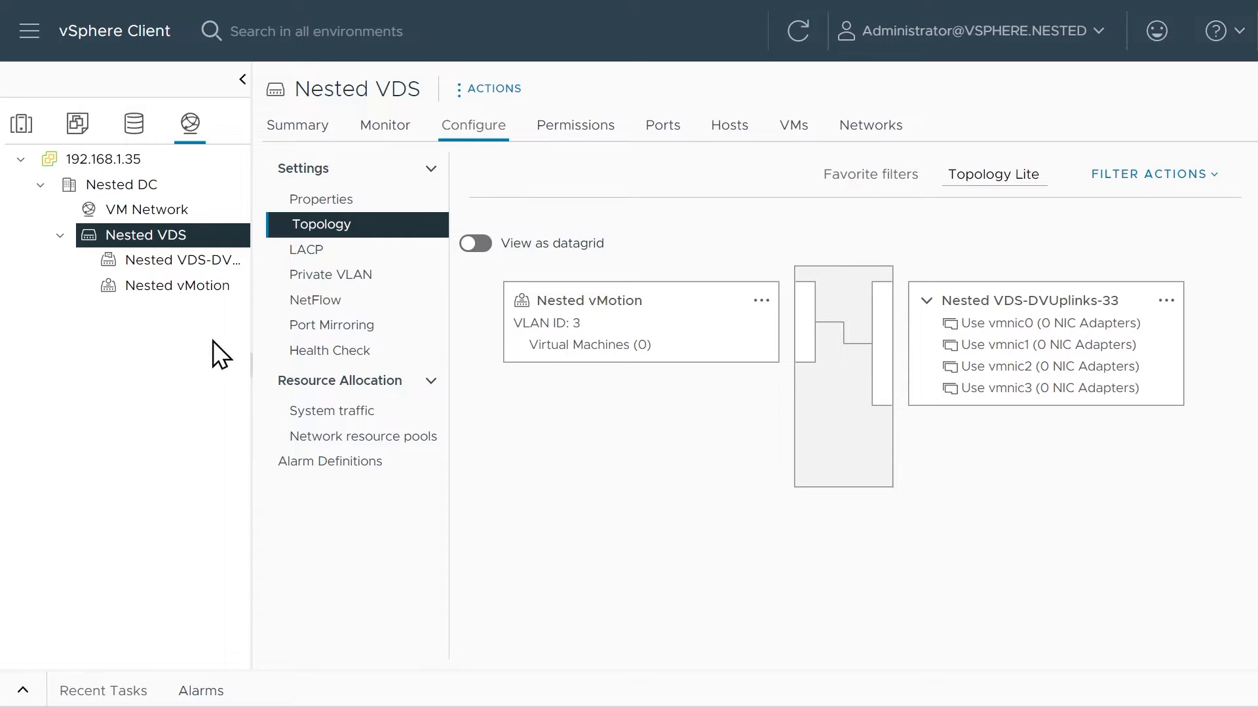
right_click(200, 247)
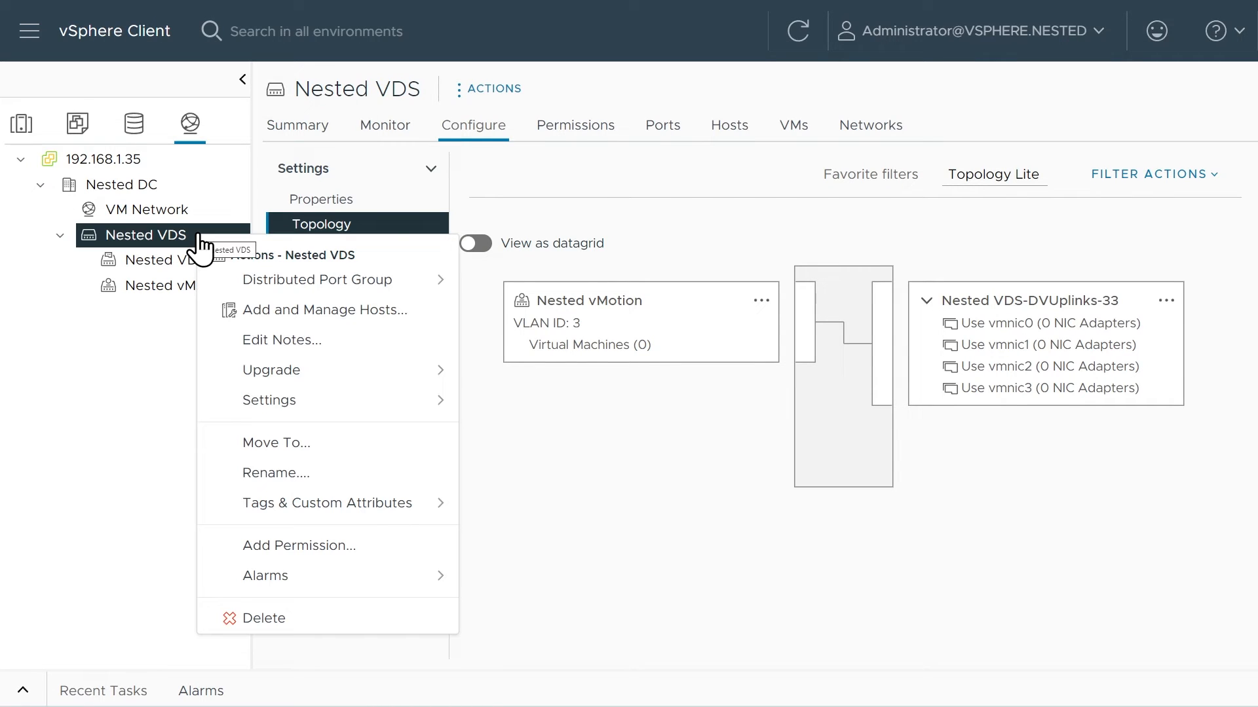
click(318, 312)
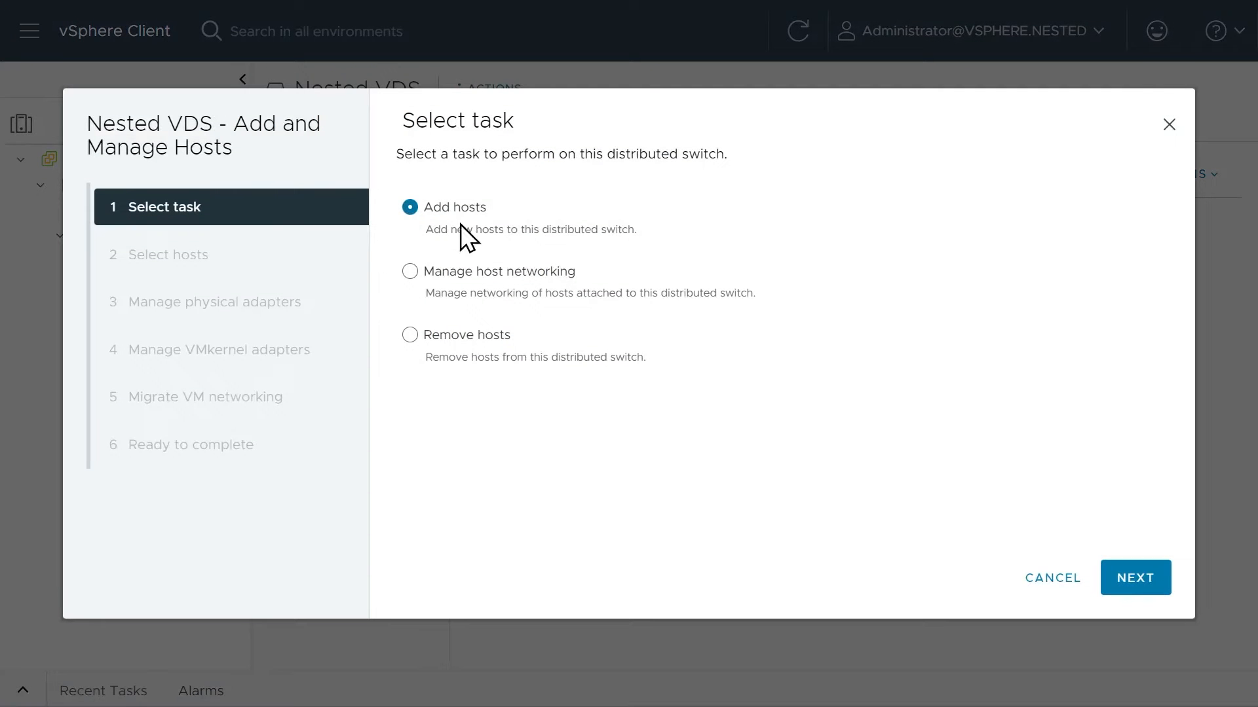
click(1115, 577)
click(416, 300)
click(416, 328)
click(415, 358)
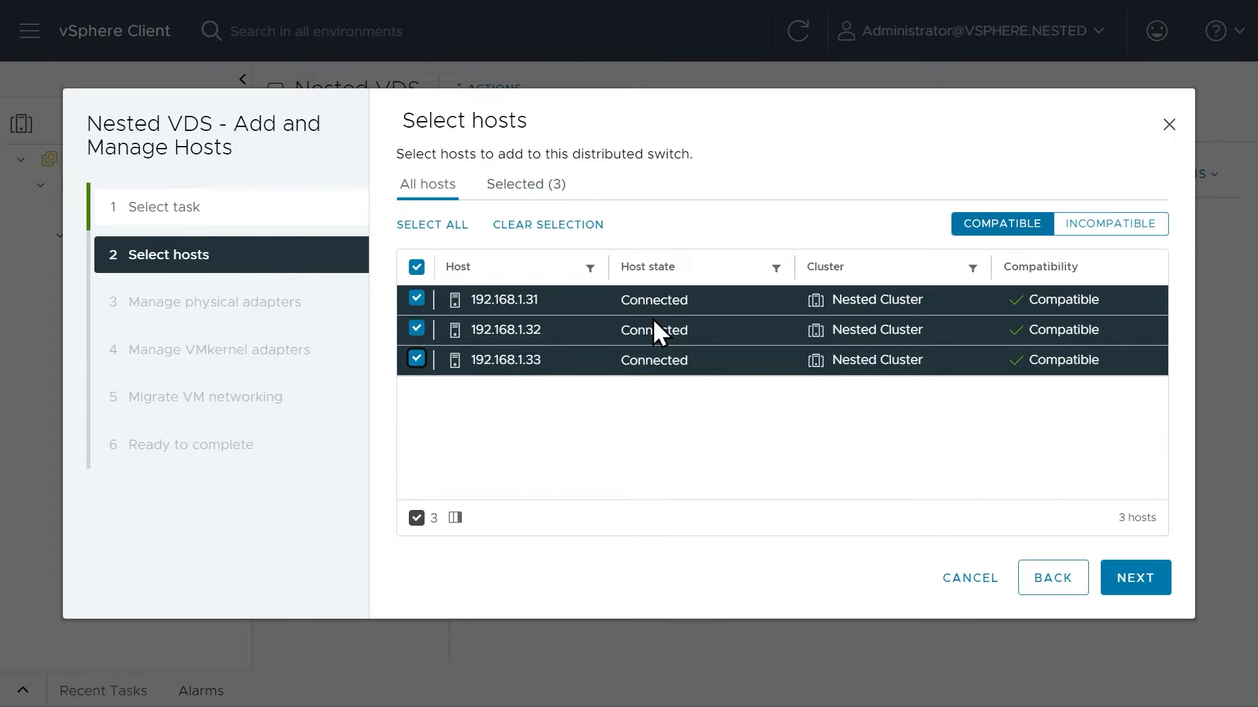
click(1137, 587)
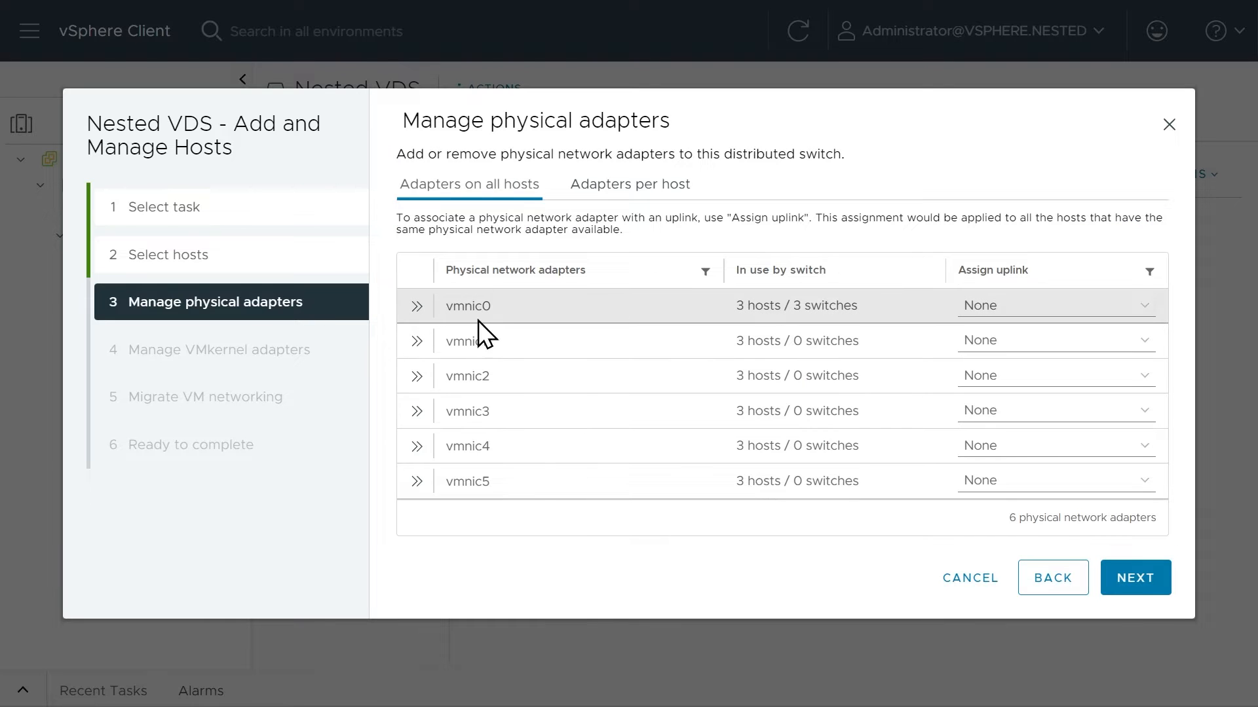
click(1048, 307)
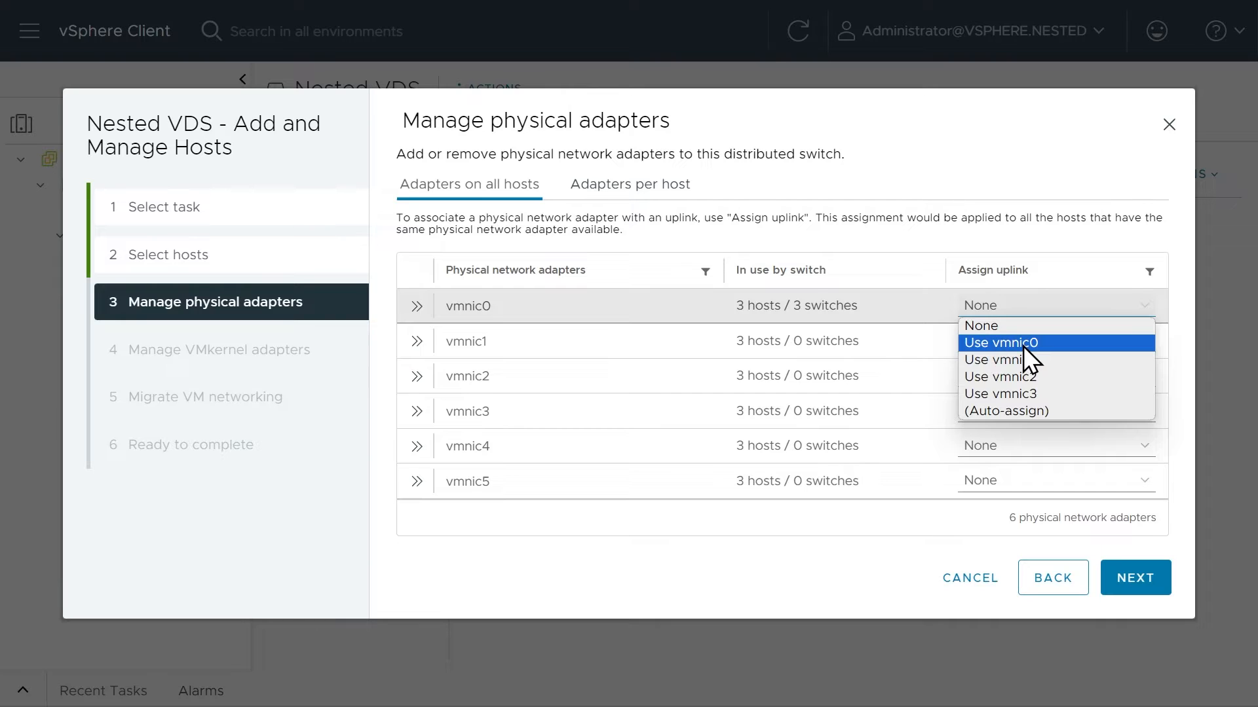
click(1023, 343)
click(1022, 346)
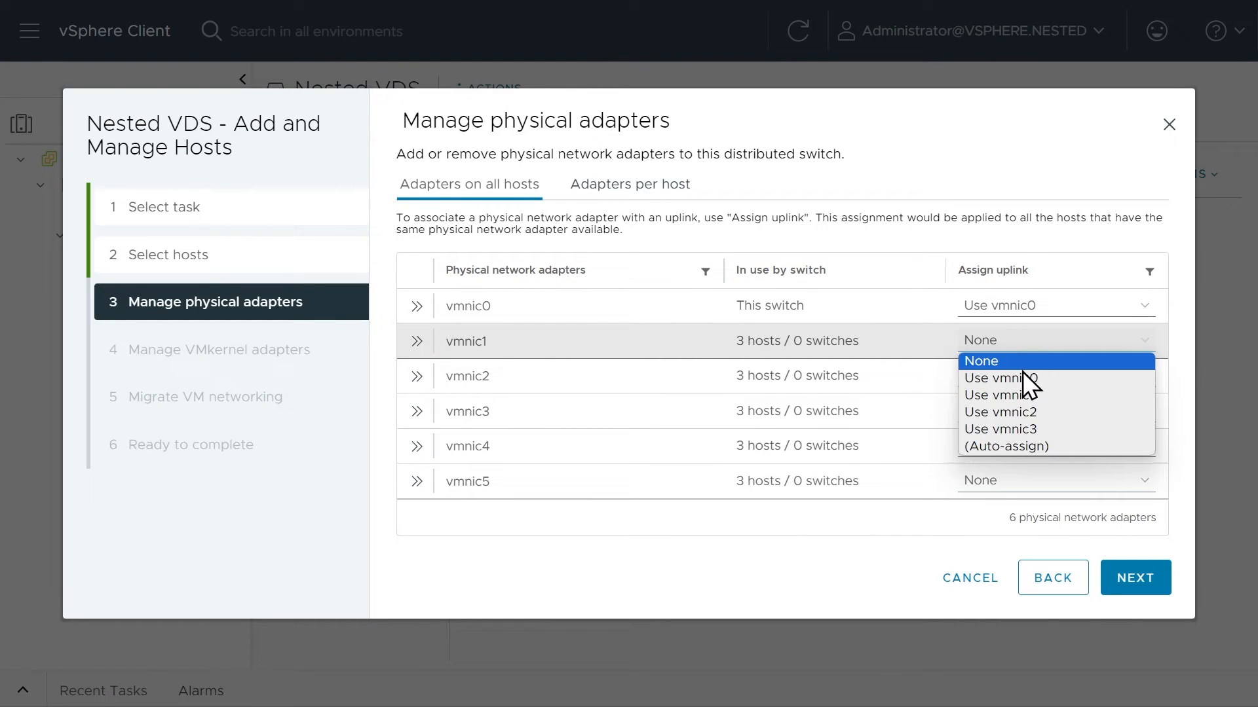
click(1024, 396)
click(1024, 385)
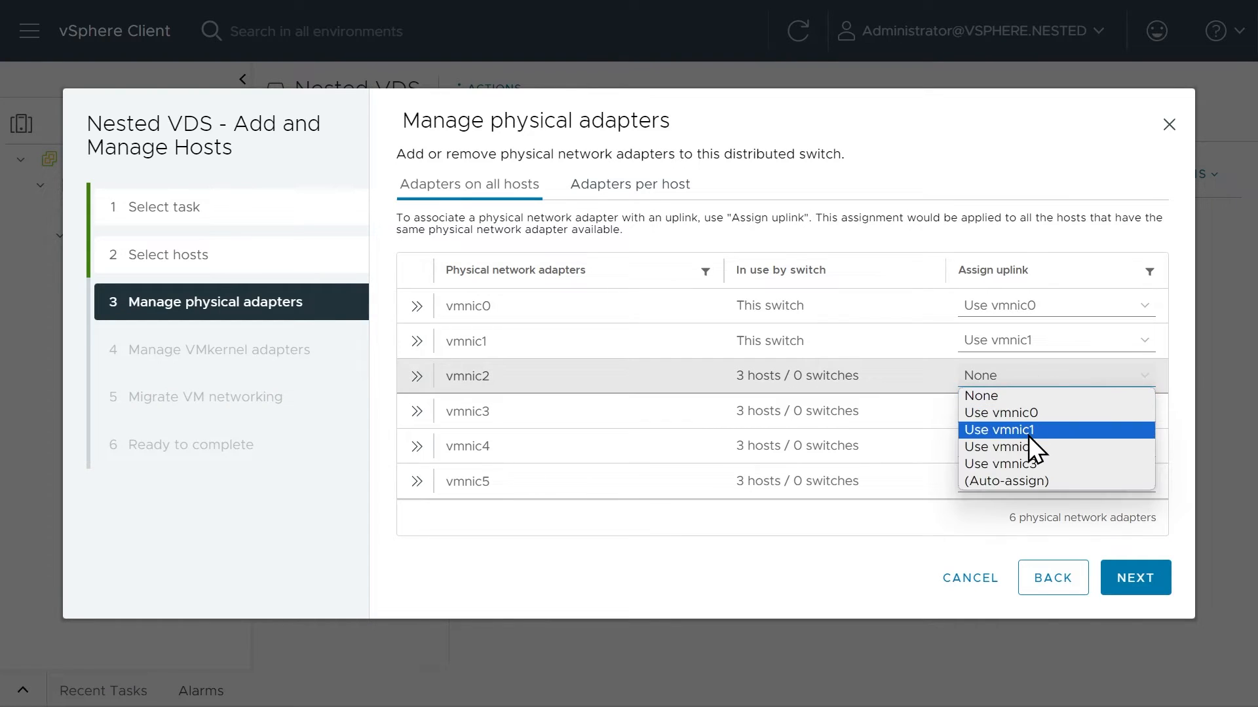
click(1030, 447)
click(1032, 413)
click(1034, 499)
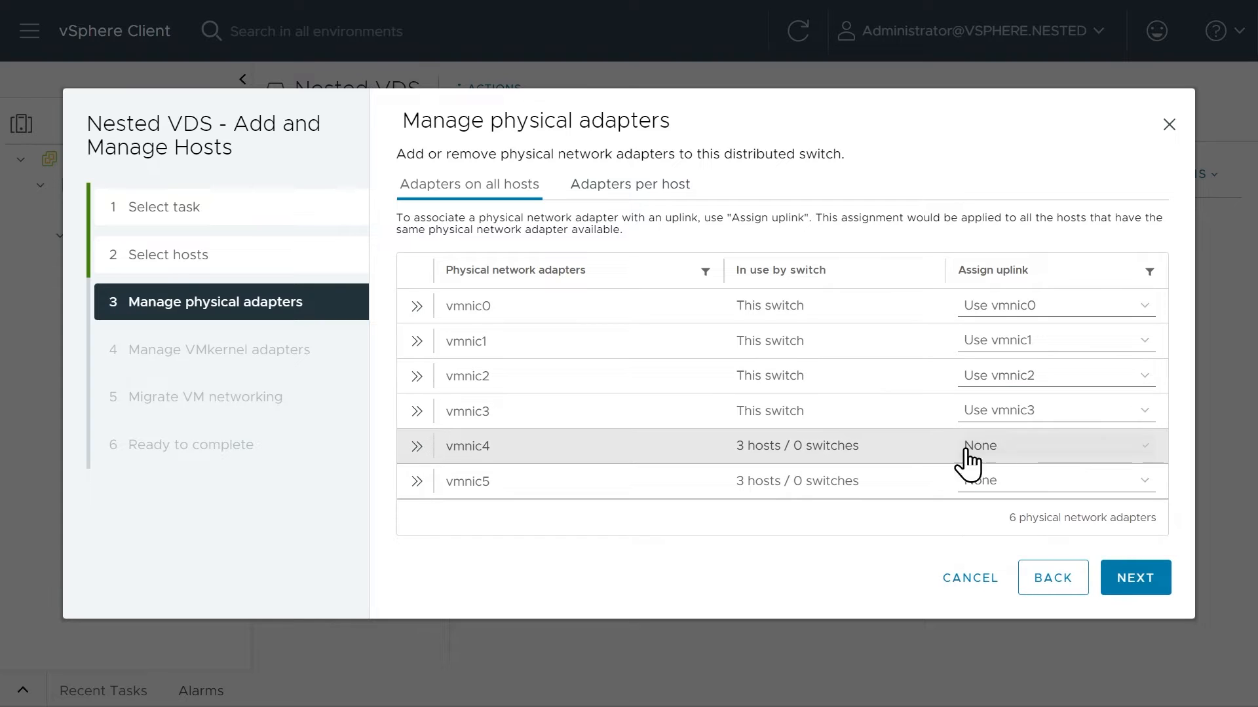
click(1148, 590)
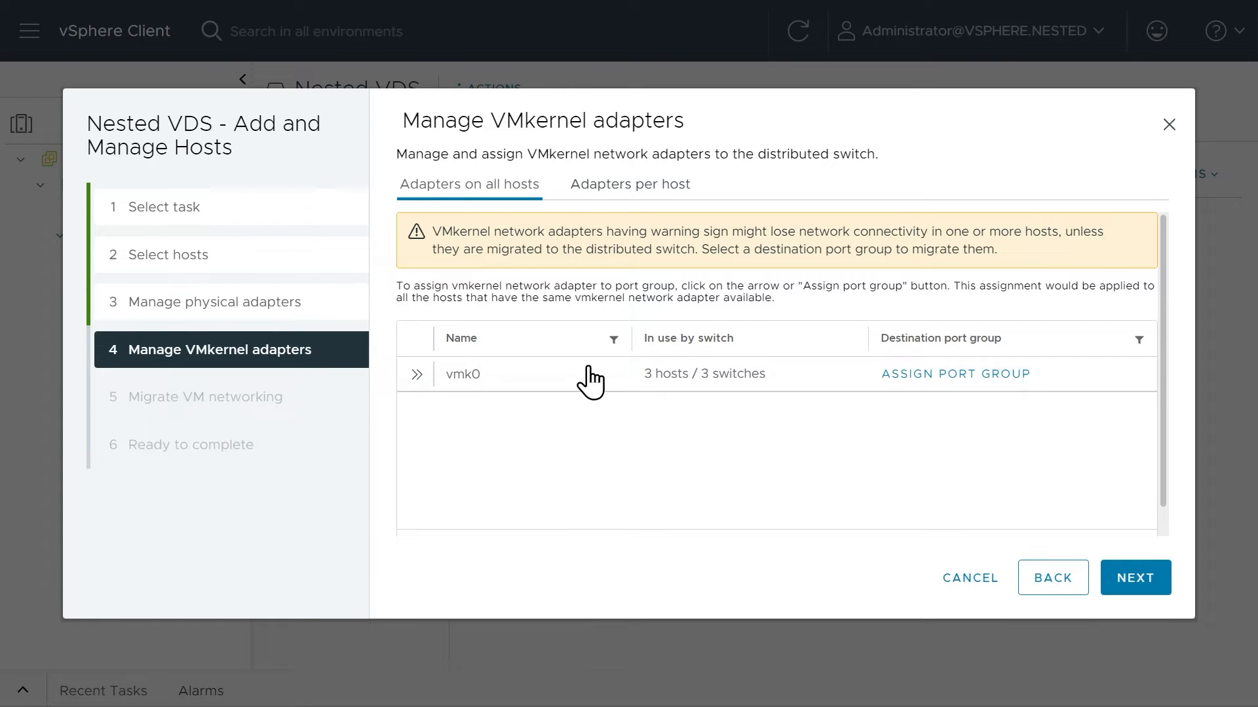
click(461, 387)
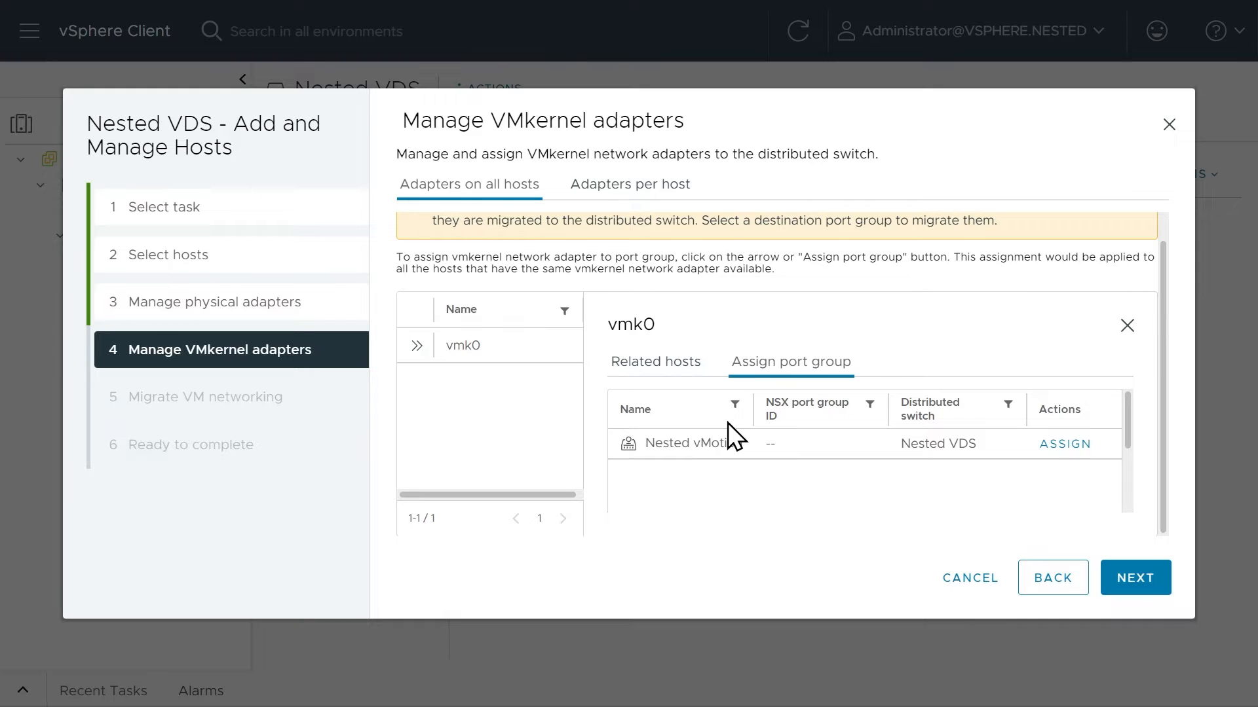
click(971, 582)
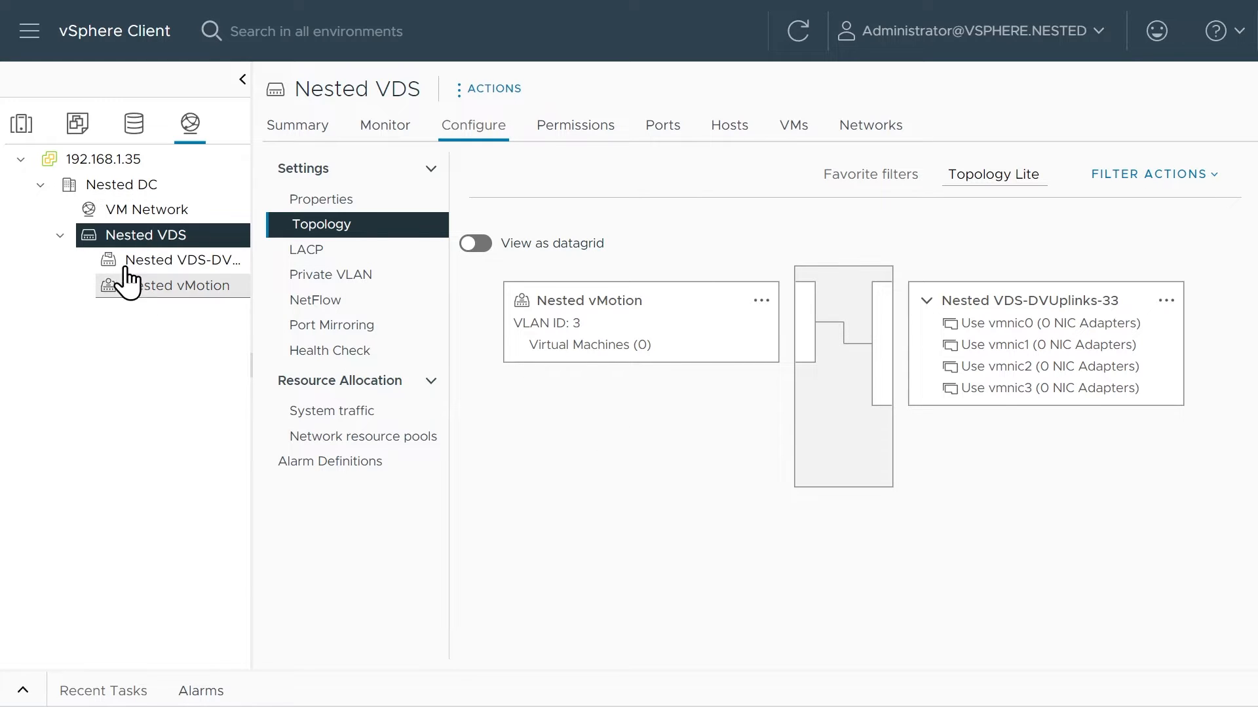
Start a new distributed port group on Nested VDS for management, with a name beginning "Nested Mgmt to".
right_click(161, 249)
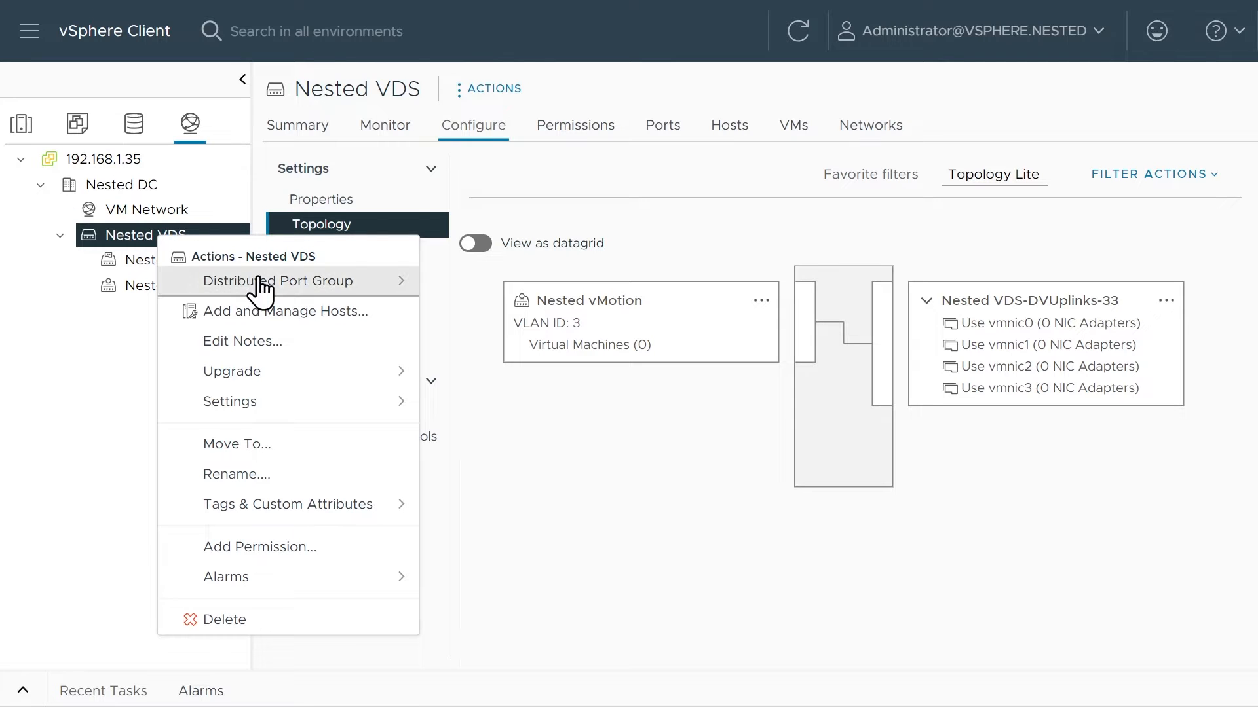
mouse_move(282, 292)
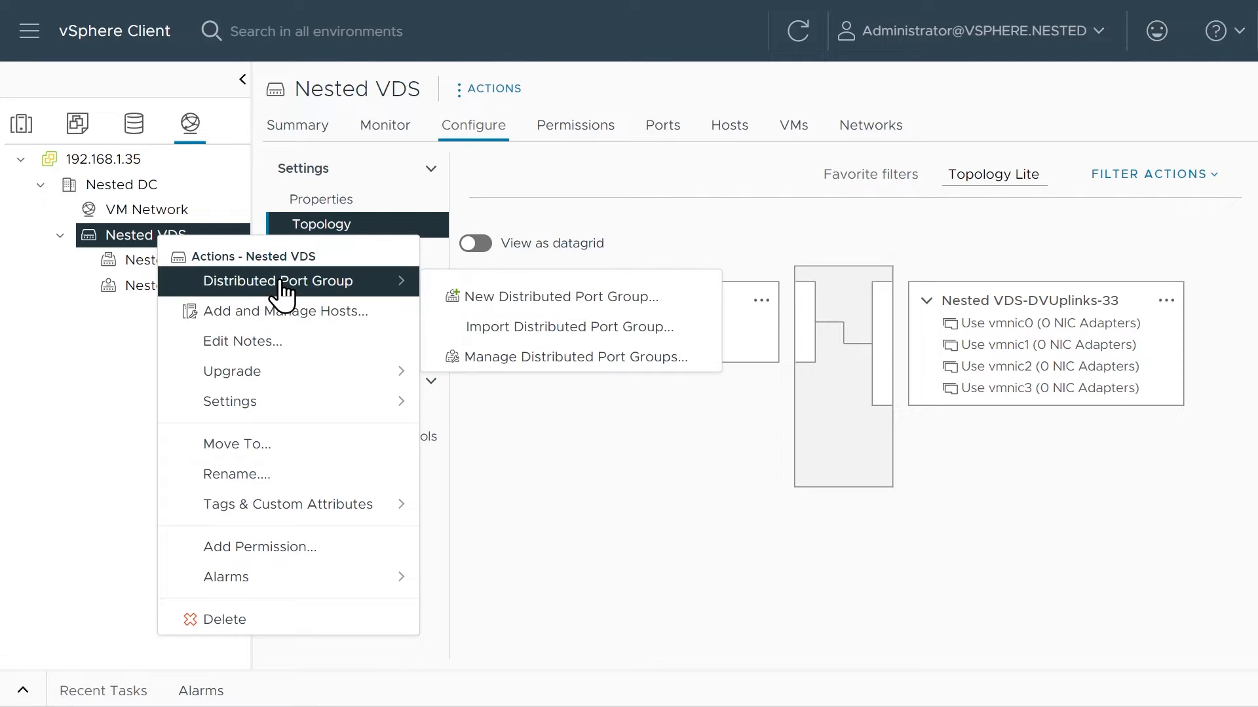
click(535, 305)
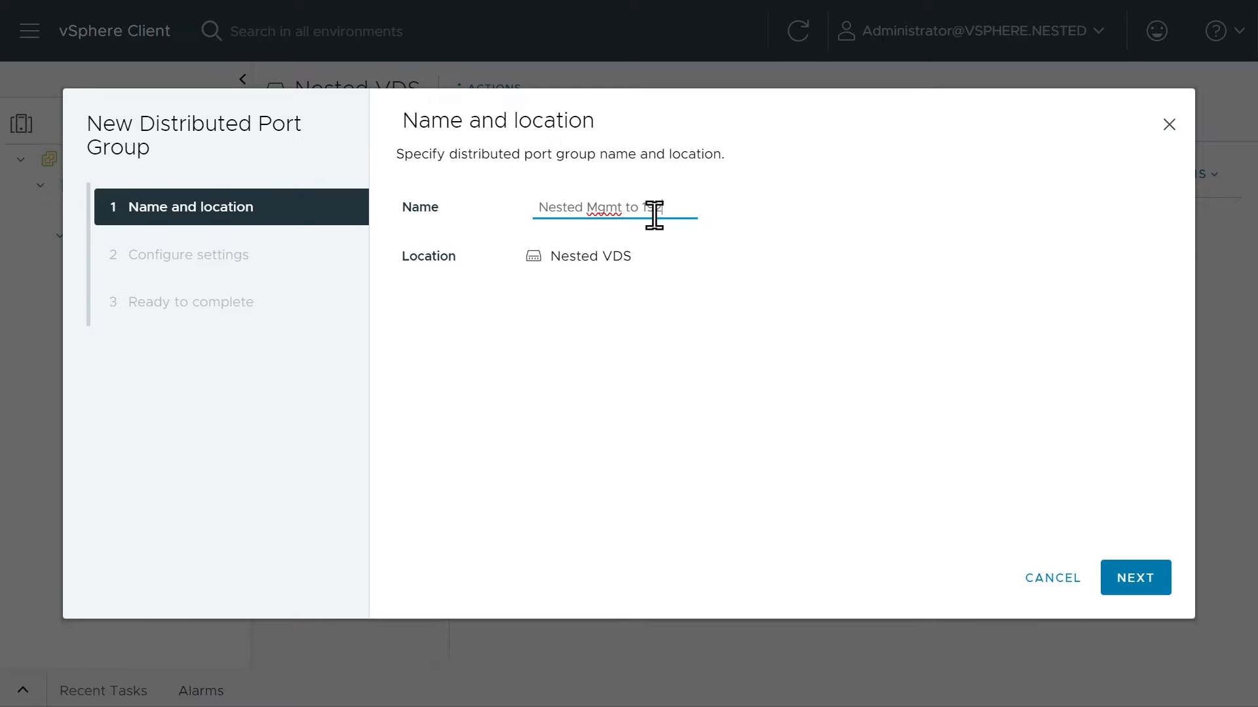
click(1154, 583)
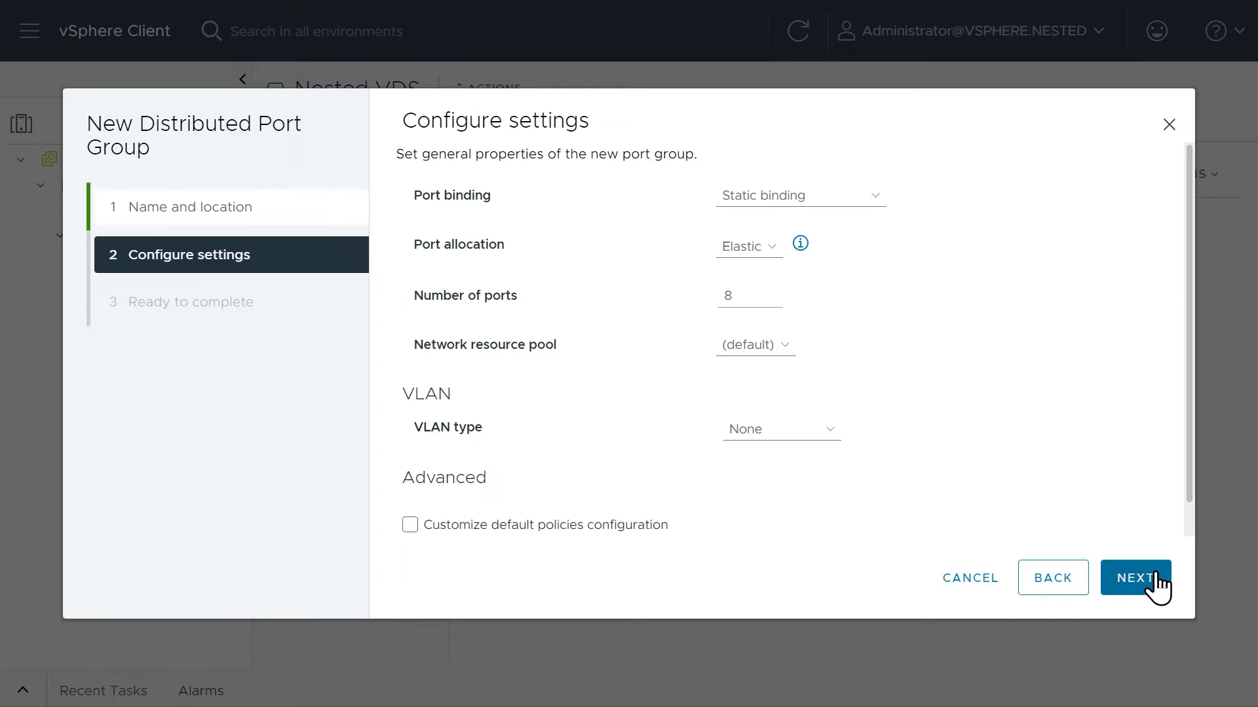
Keep the management port group's VLAN type as None and enable customizing the default policies configuration.
click(804, 434)
click(788, 451)
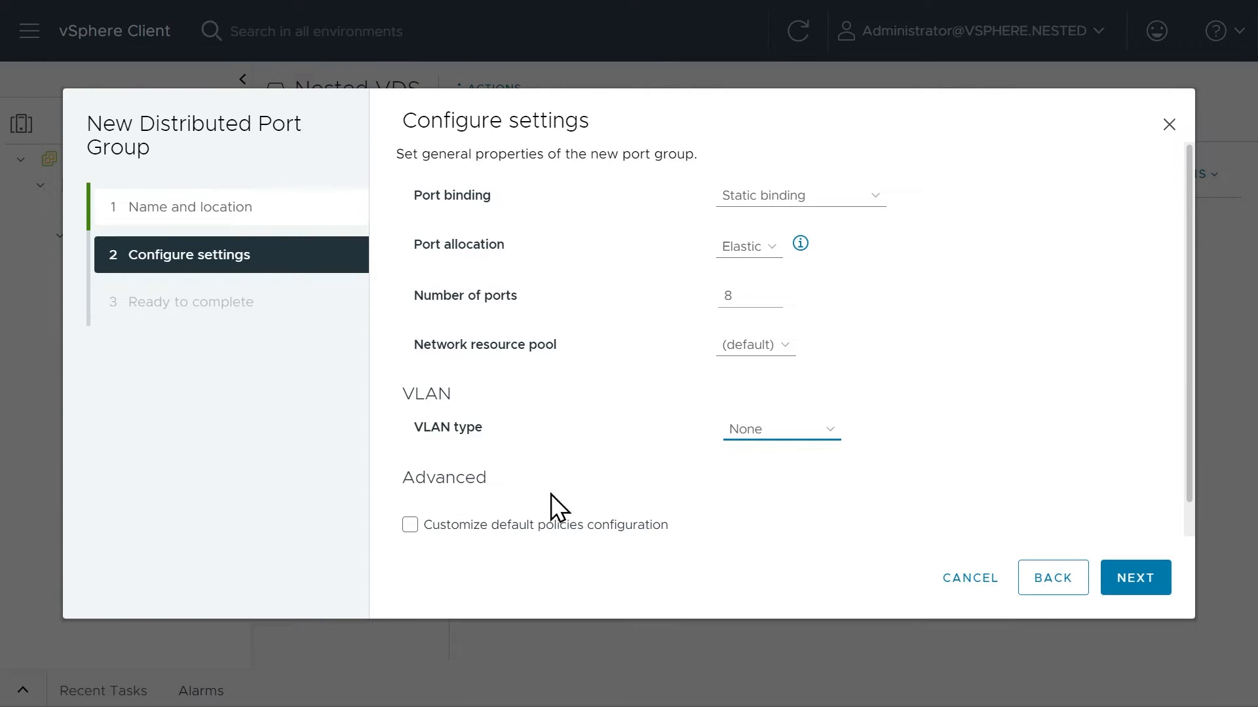
click(410, 525)
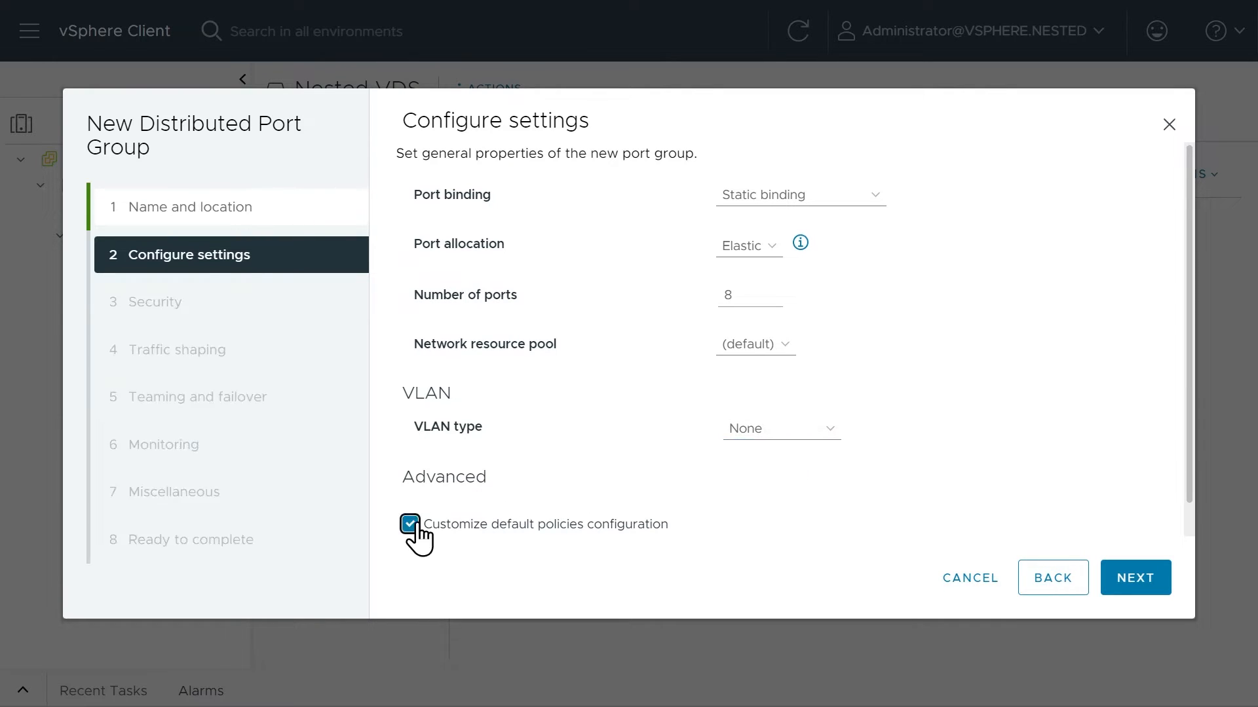
Accept MAC address changes and forged transmits for the management port group and choose its MAC Learning status.
click(1132, 585)
click(738, 269)
click(737, 291)
click(737, 319)
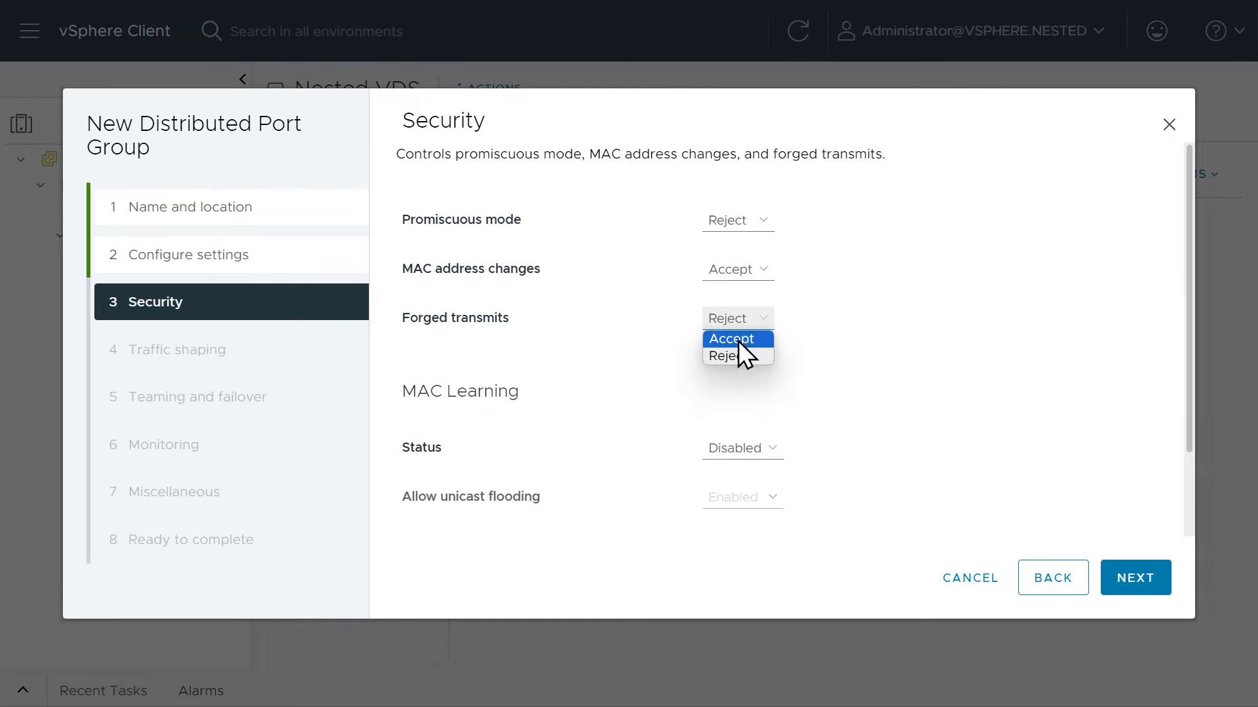
click(737, 341)
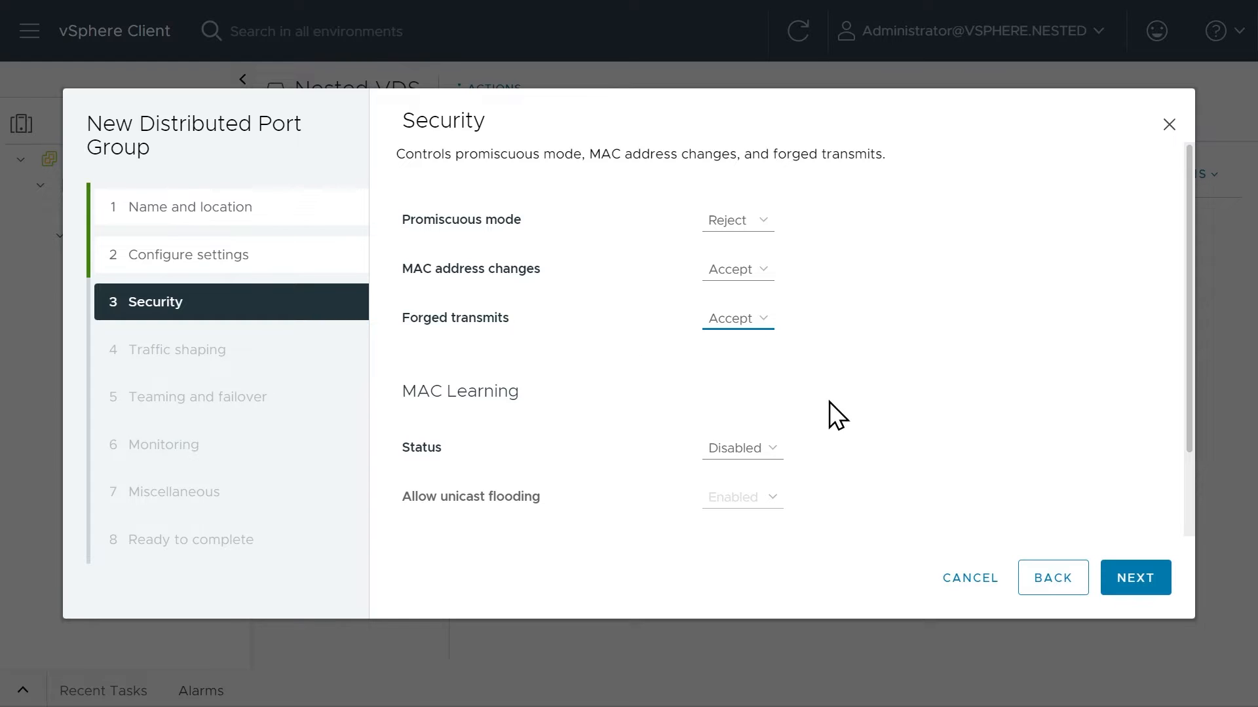
click(774, 452)
click(747, 440)
click(734, 472)
click(1135, 579)
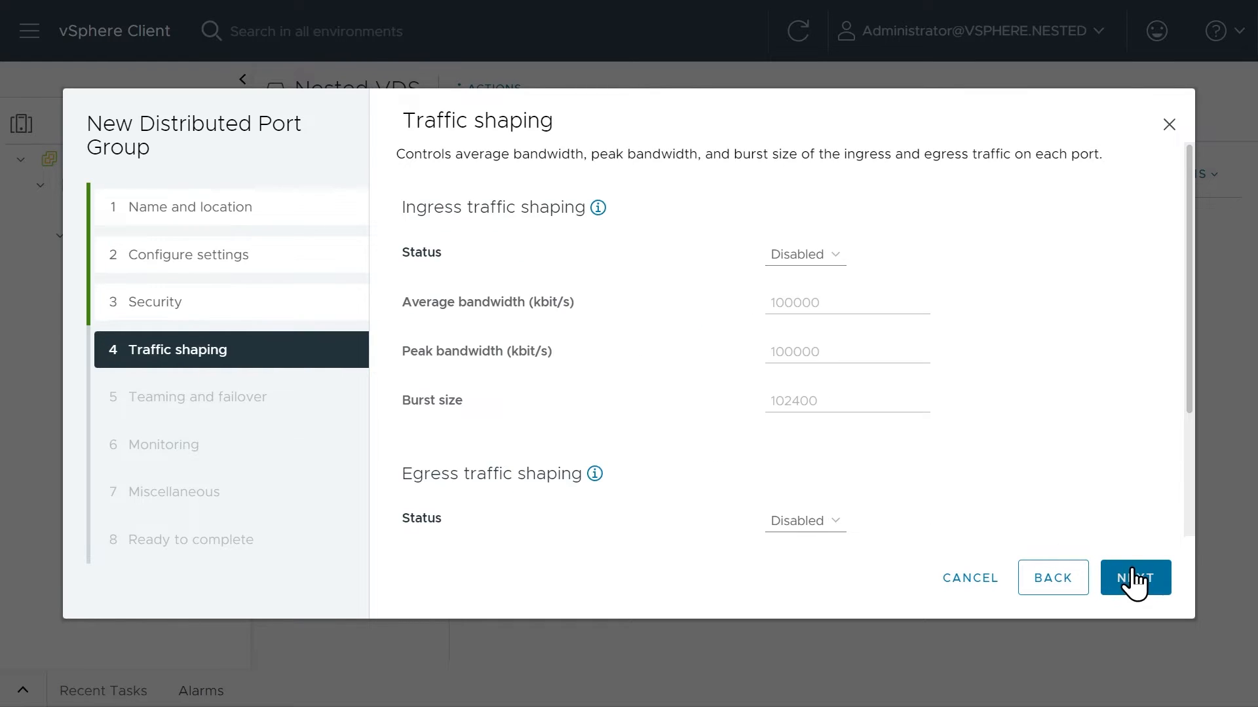
Keep the default traffic shaping and move Use vmnic2 and Use vmnic3 to the unused uplinks in the failover order.
click(1135, 579)
scroll(699, 429, down, 2)
scroll(698, 429, down, 1)
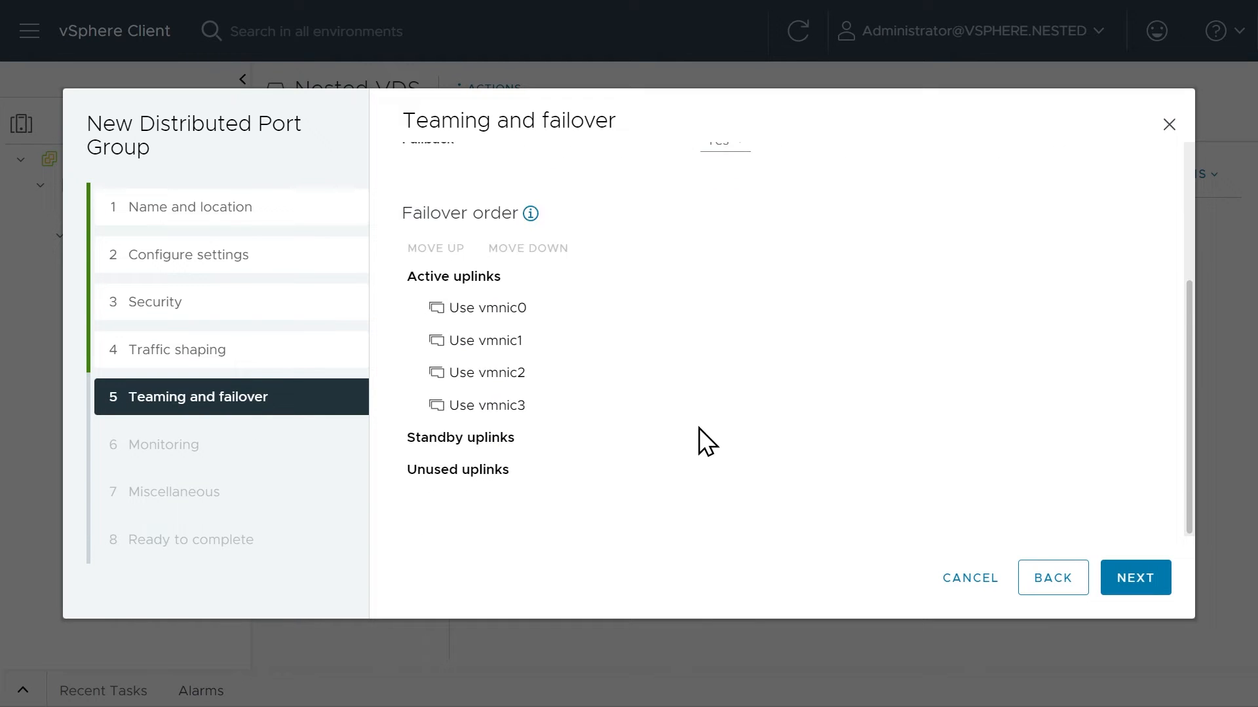
click(519, 373)
shift+click(518, 407)
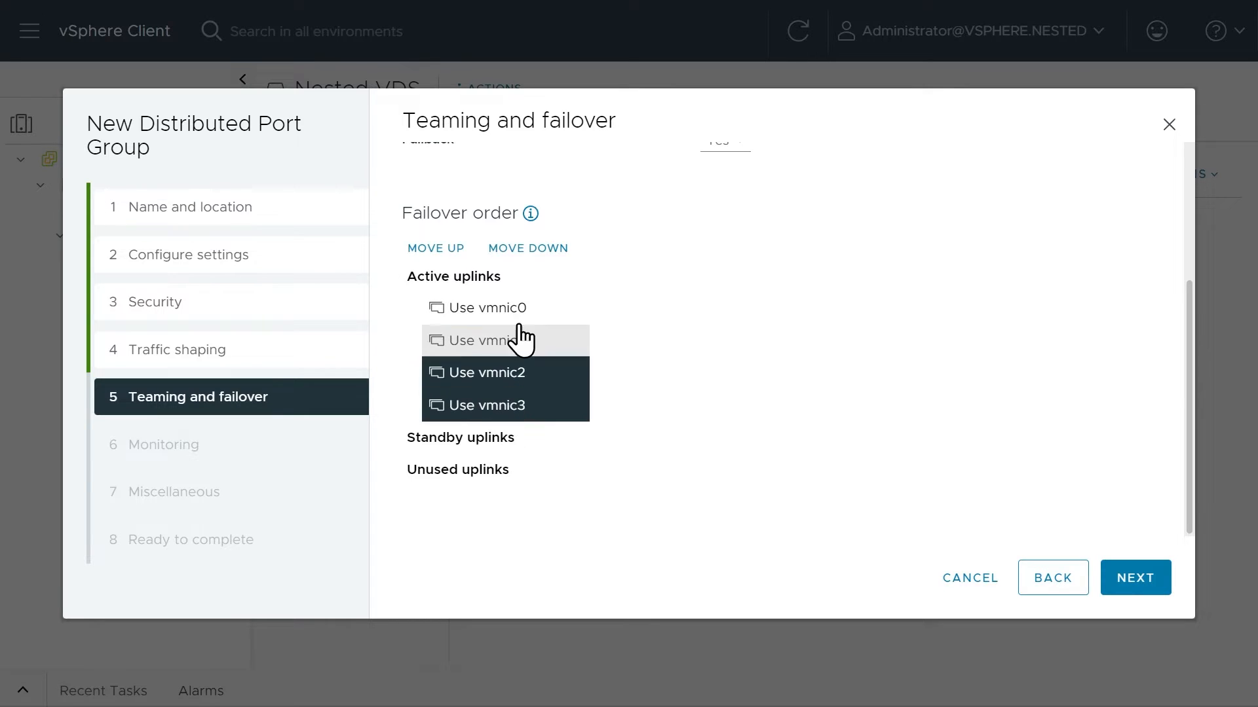
double_click(524, 247)
click(521, 437)
click(522, 460)
Make Use vmnic1 the standby uplink, leaving Use vmnic0 as the only active uplink.
click(502, 339)
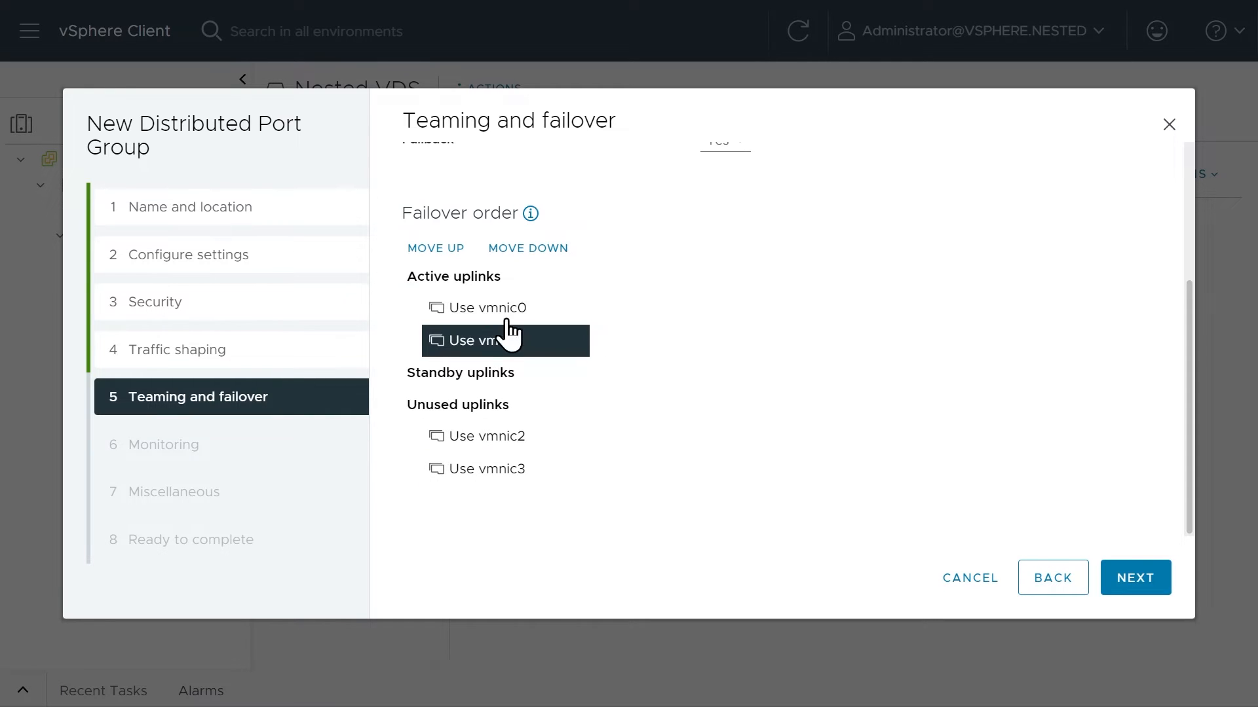
click(542, 253)
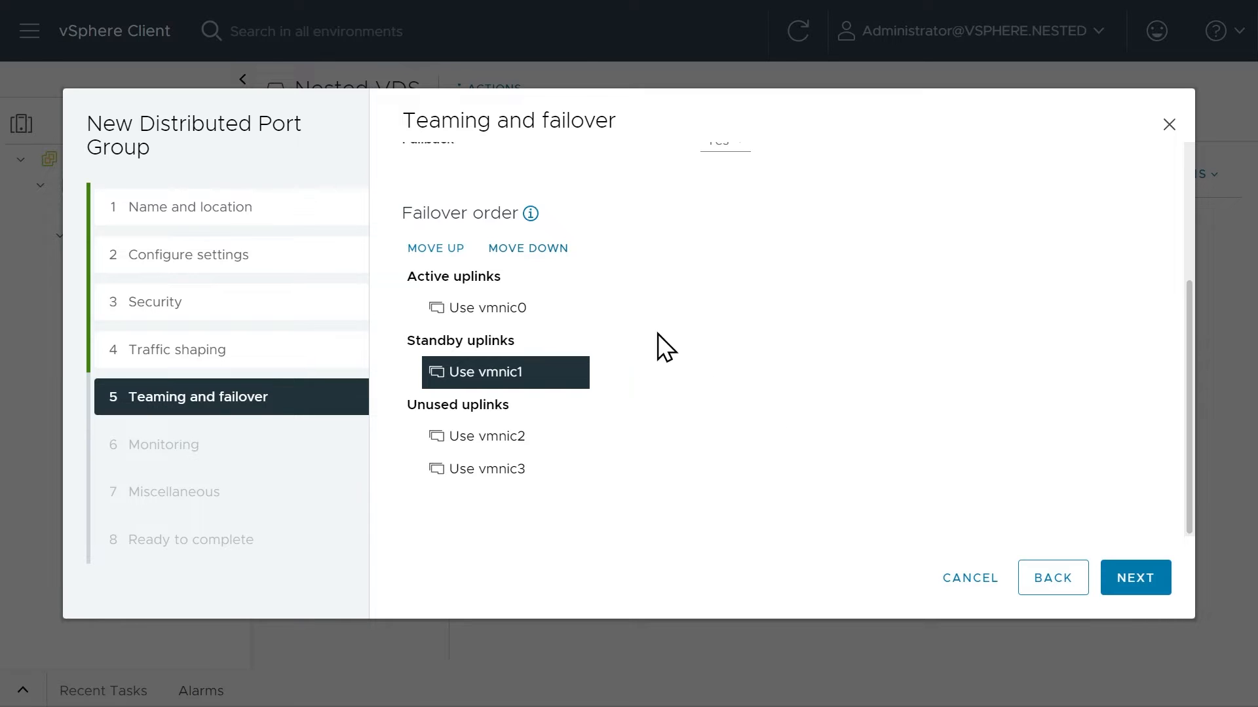
scroll(722, 398, up, 3)
scroll(722, 398, down, 3)
Keep the default monitoring and miscellaneous settings and finish creating the Nested Mgmt to 192 port group.
click(1133, 580)
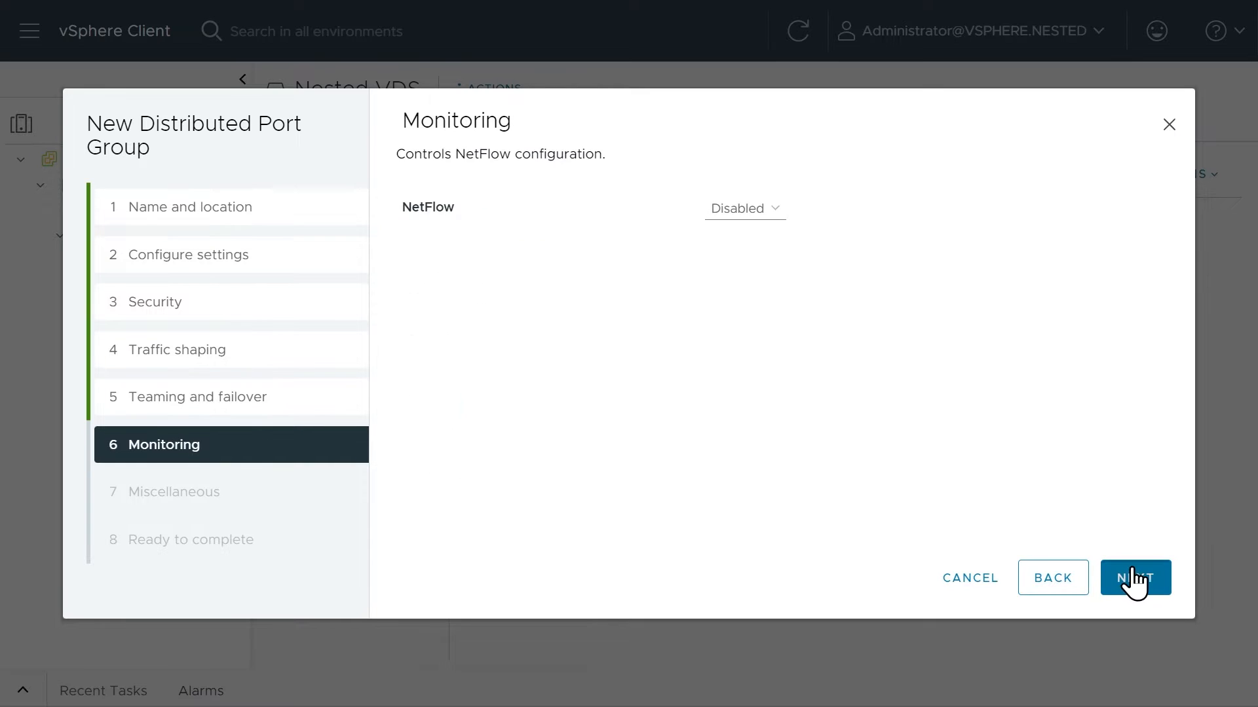
click(1134, 580)
click(1133, 581)
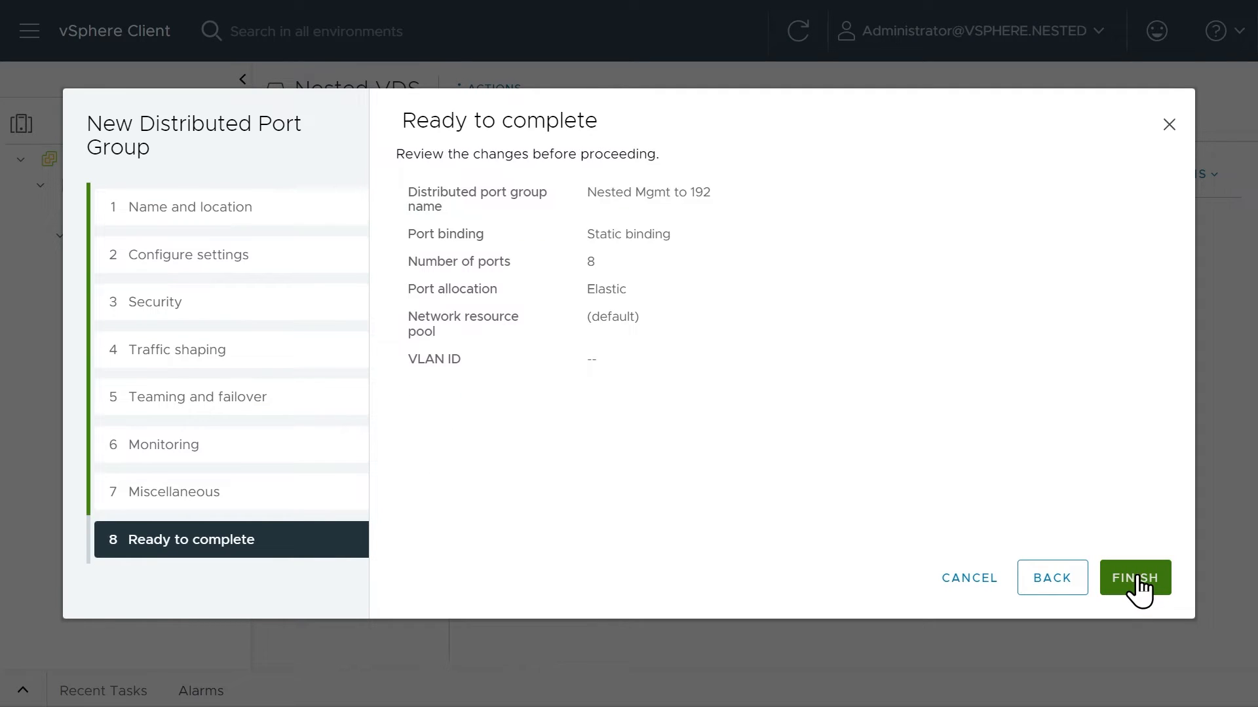
click(1135, 578)
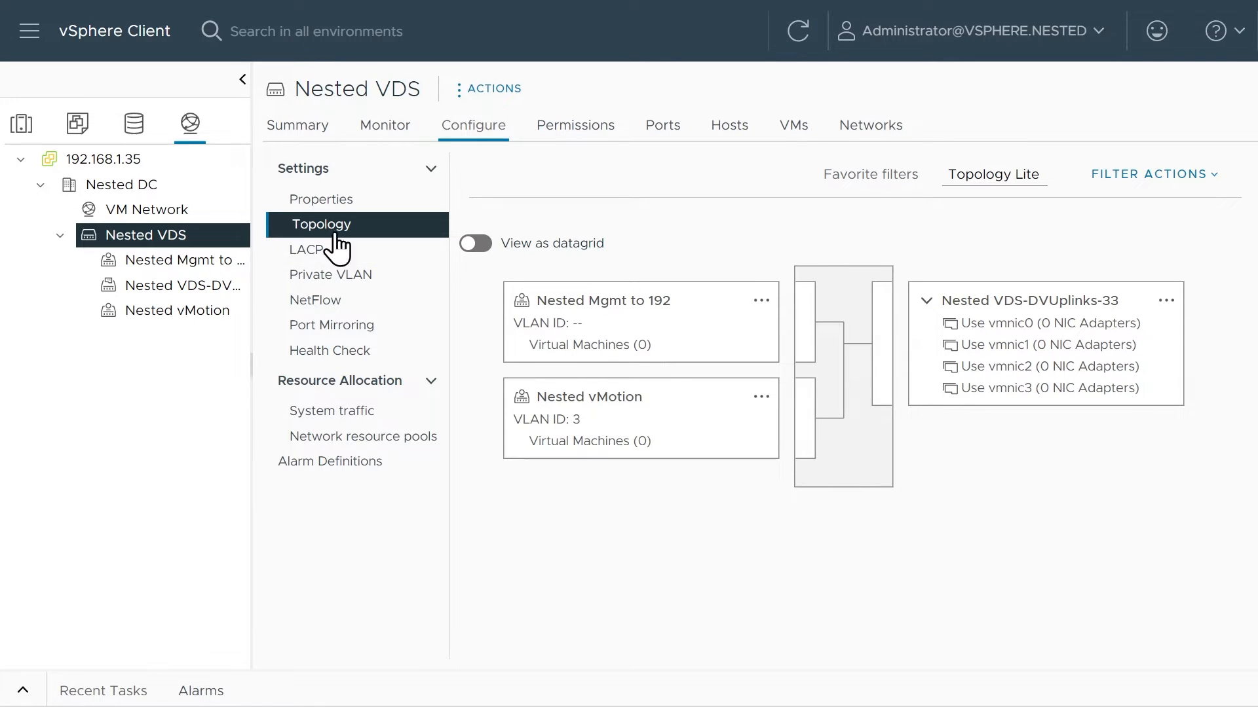
Start adding hosts to Nested VDS and select all three Nested Cluster hosts, 192.168.1.31 to 192.168.1.33.
right_click(203, 248)
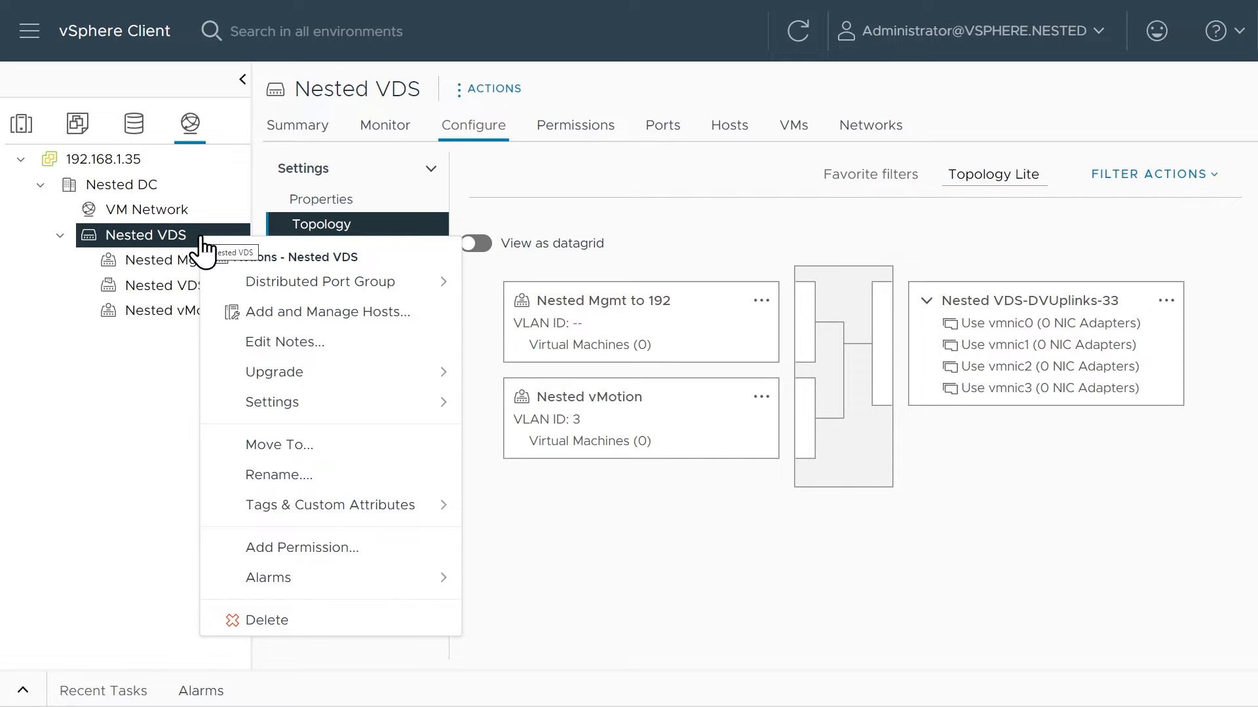
click(330, 317)
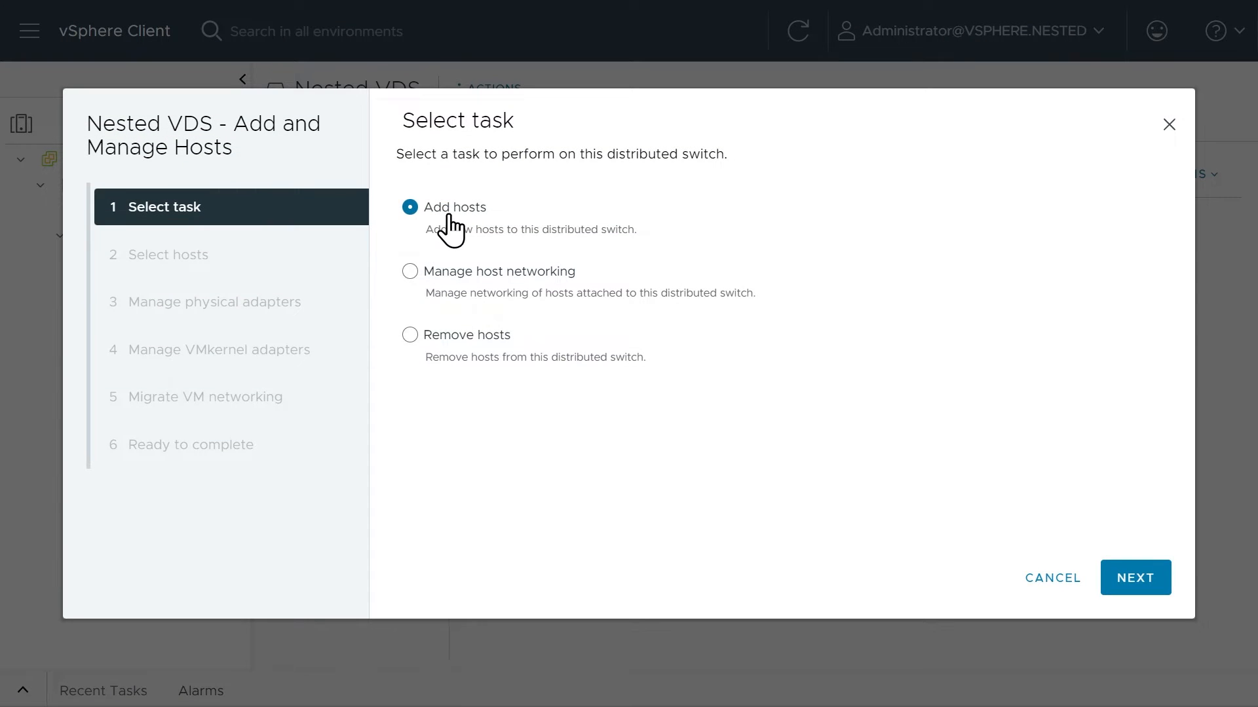
click(1121, 579)
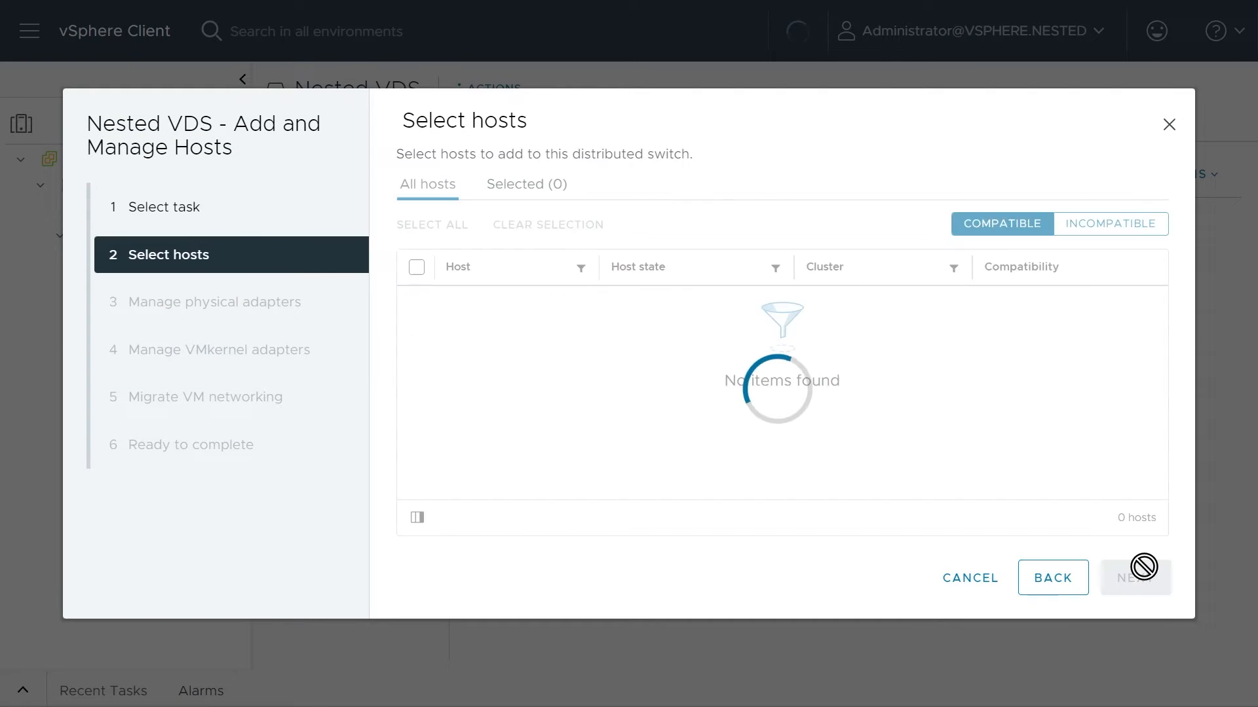
click(417, 269)
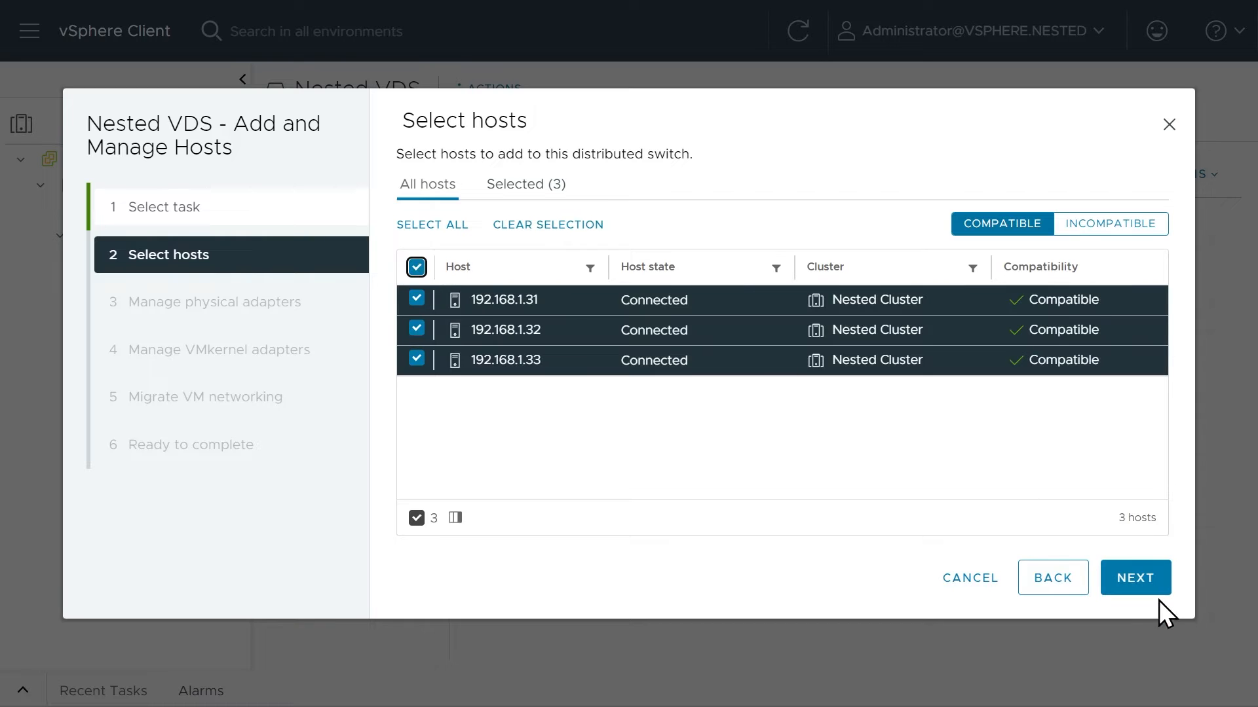
click(1143, 592)
Assign physical adapters vmnic0 through vmnic3 on all hosts to the matching uplinks Use vmnic0 through Use vmnic3.
click(1060, 313)
click(1058, 339)
click(1056, 342)
click(1052, 395)
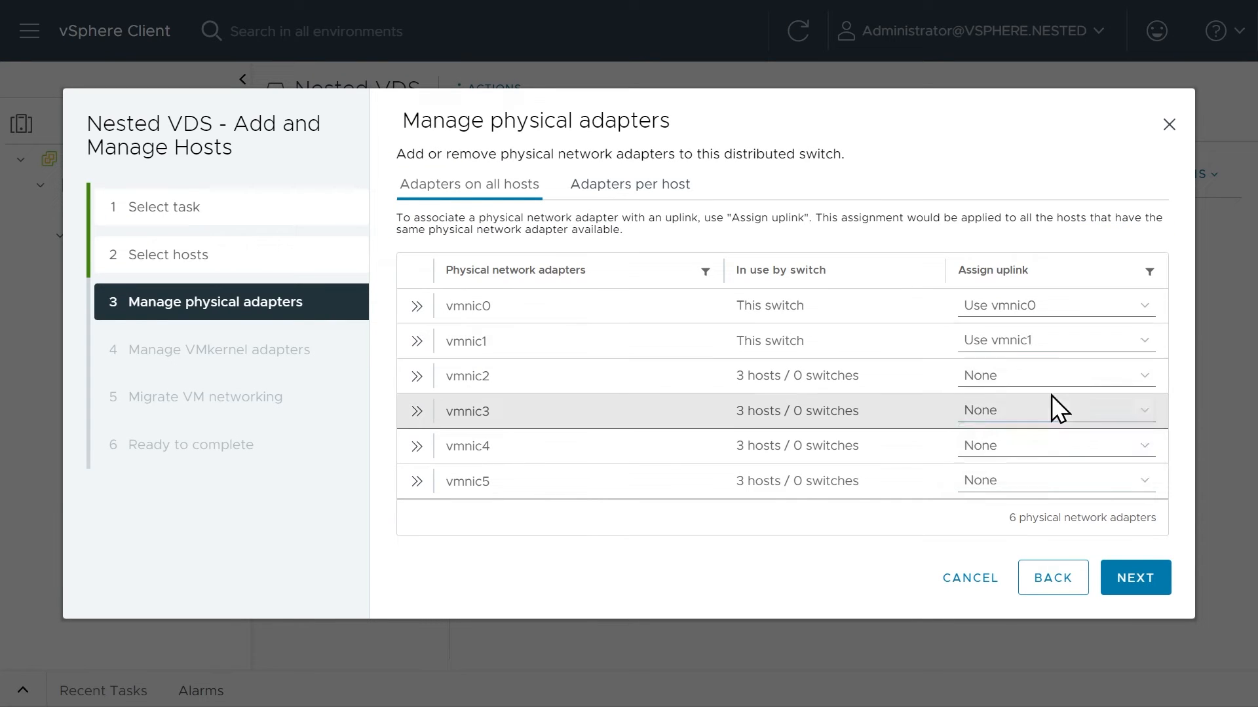
click(1056, 378)
click(1056, 447)
click(1055, 410)
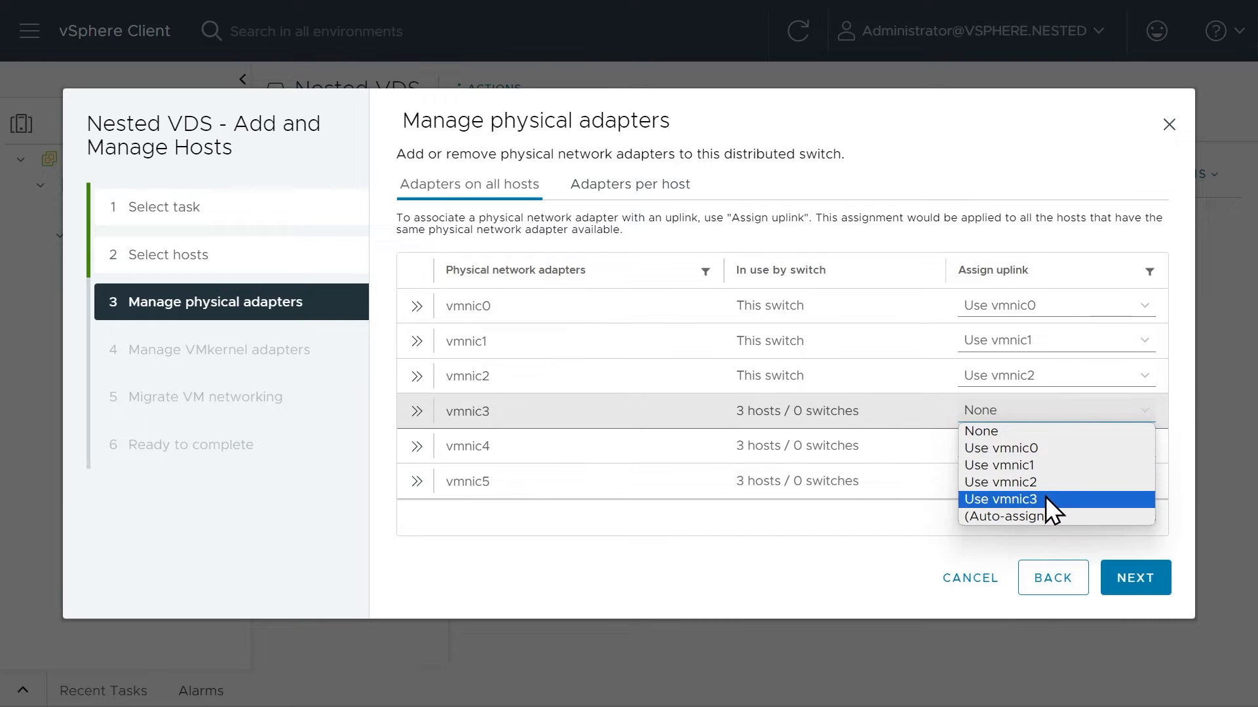
click(1045, 498)
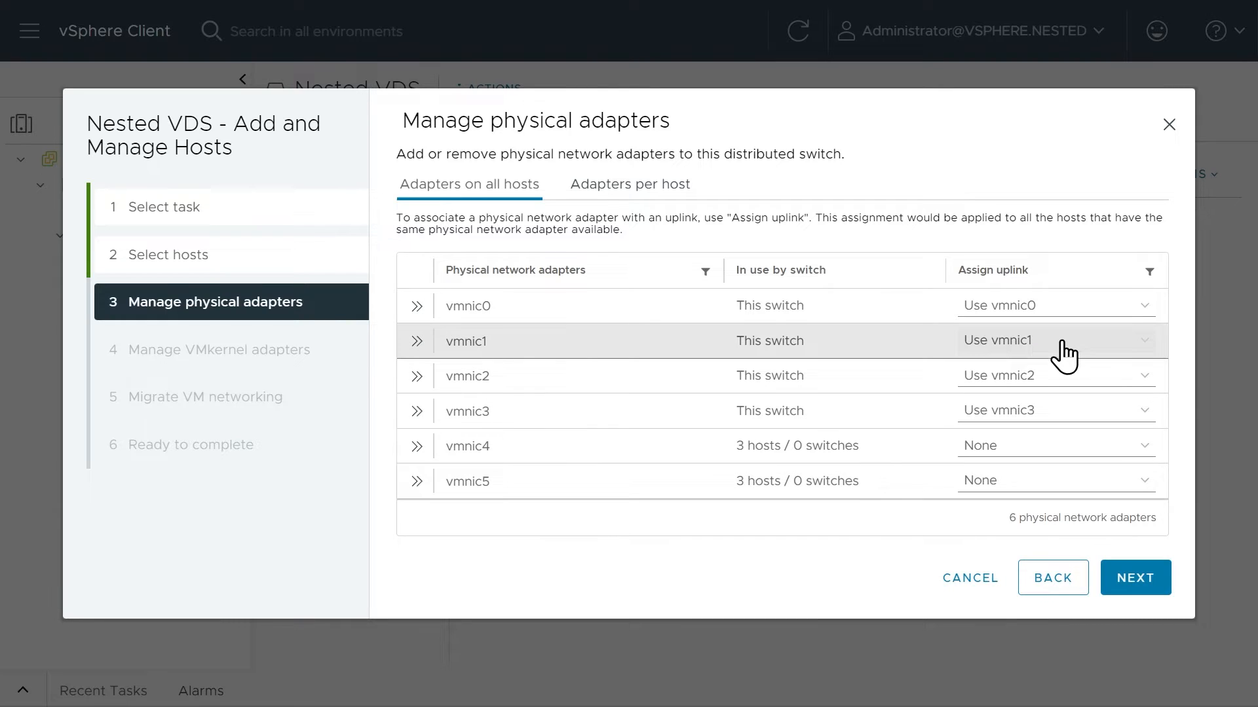
click(1143, 581)
Assign the vmk0 VMkernel adapter on all hosts to the Nested Mgmt to 192 port group.
click(1065, 444)
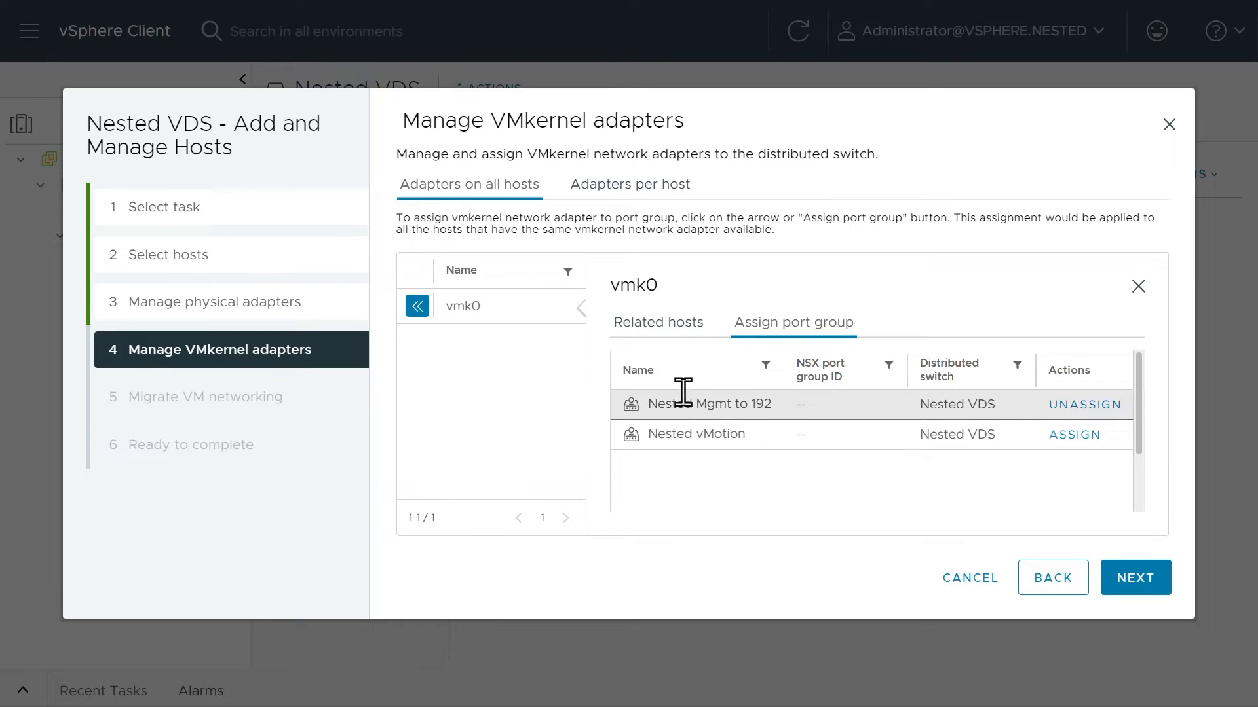
click(417, 307)
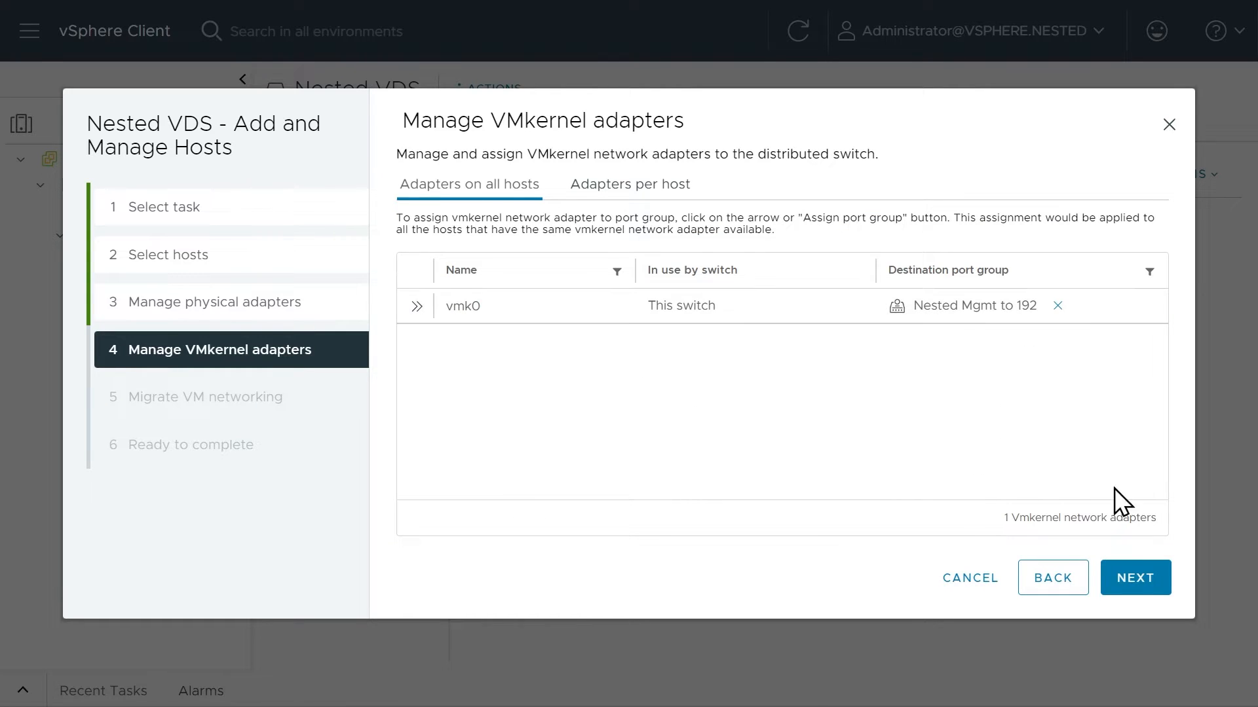
click(1134, 590)
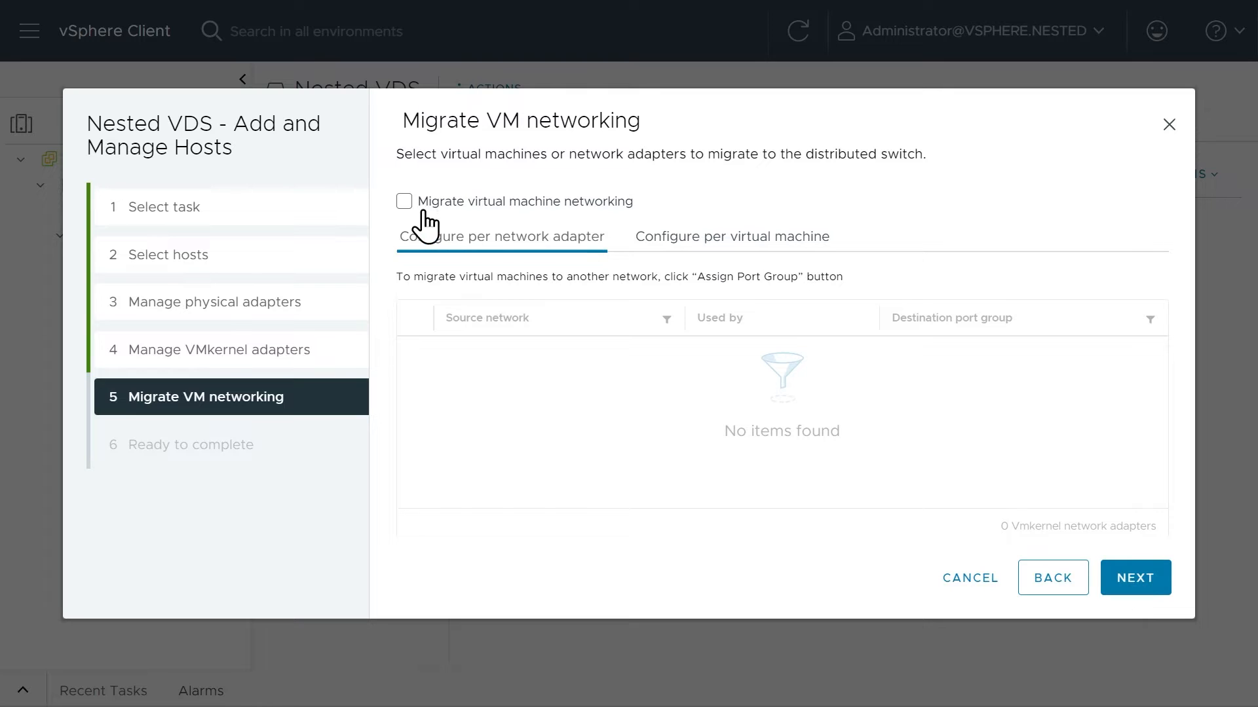
Enable VM network migration, assign the vCSA-Nested virtual machine to Nested Mgmt to 192, and finish adding the hosts.
click(406, 201)
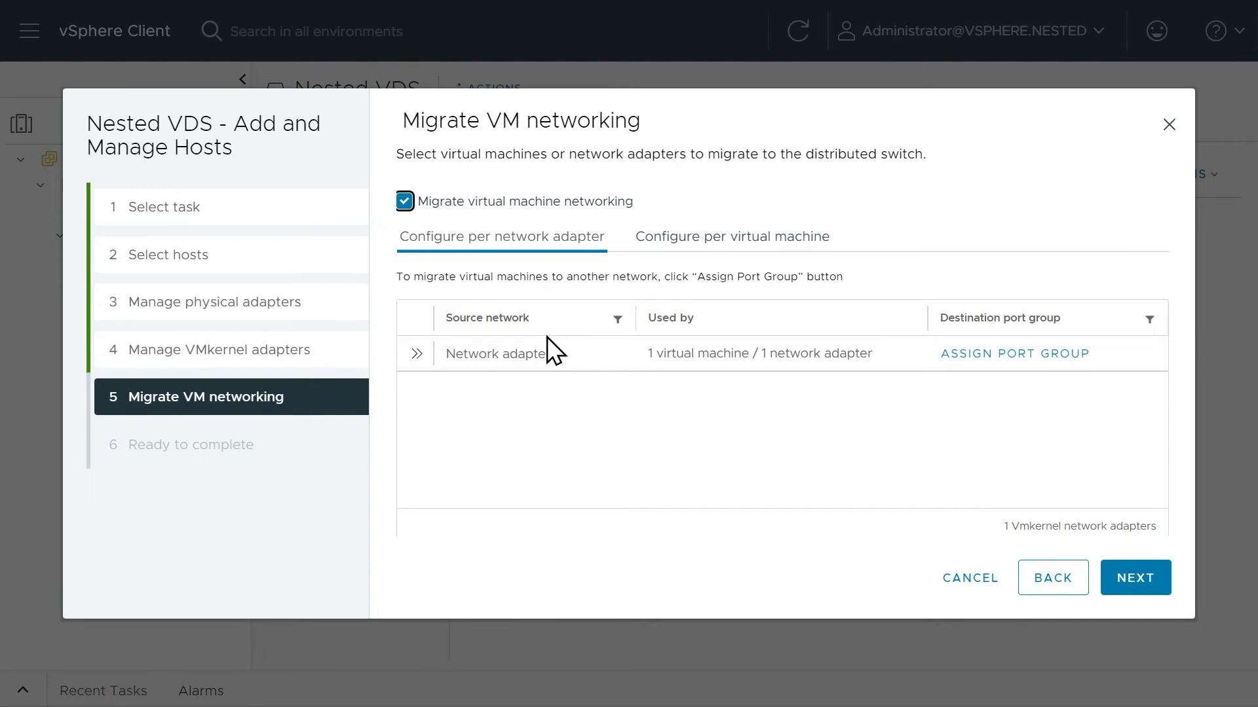
scroll(668, 458, down, 1)
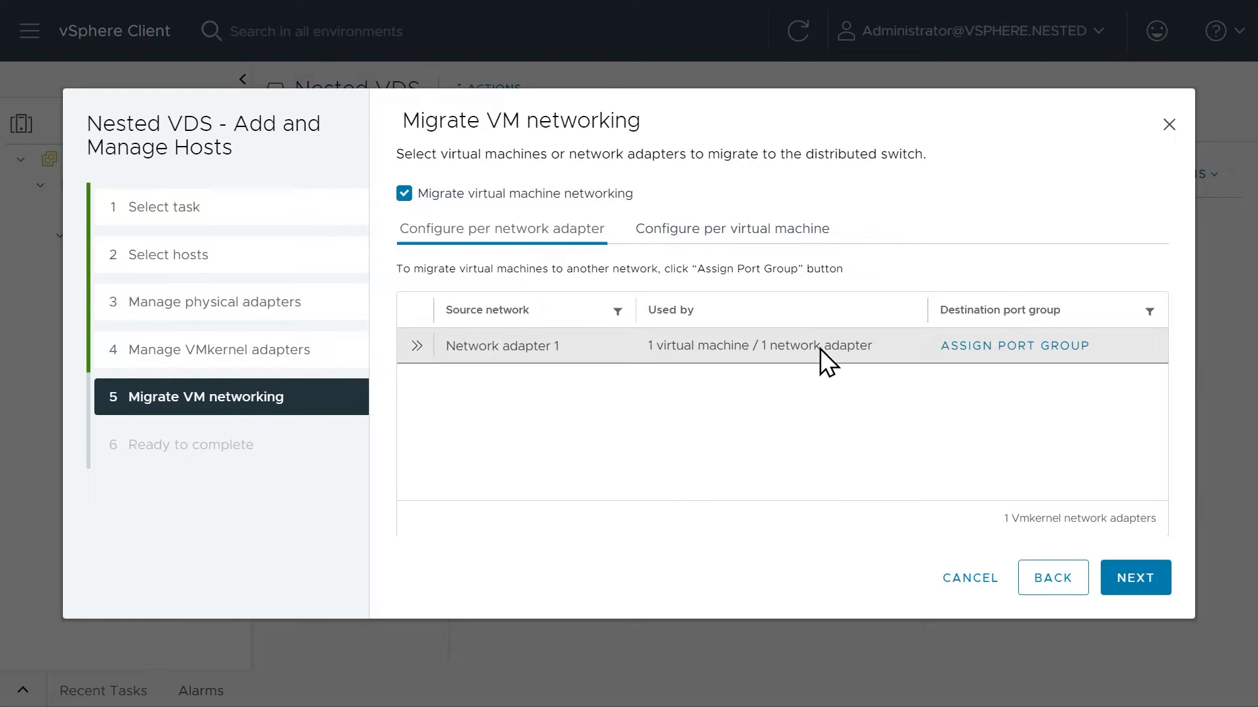
click(763, 239)
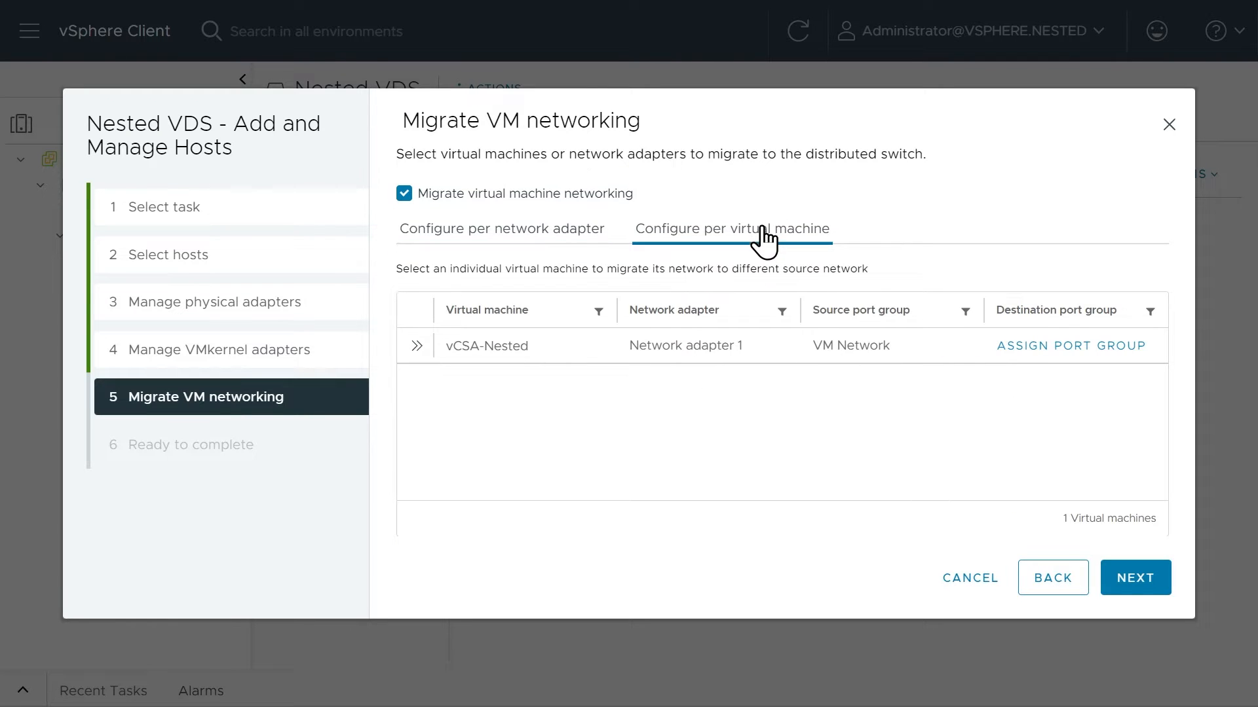
click(417, 347)
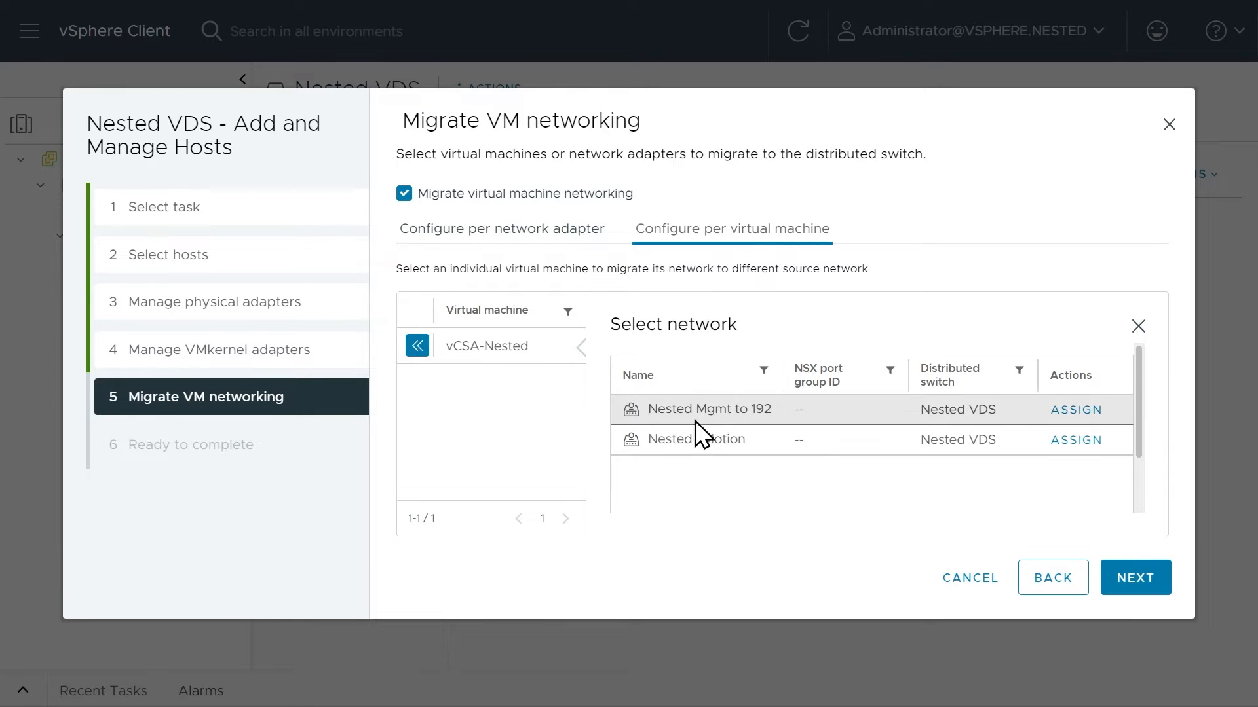
click(1076, 410)
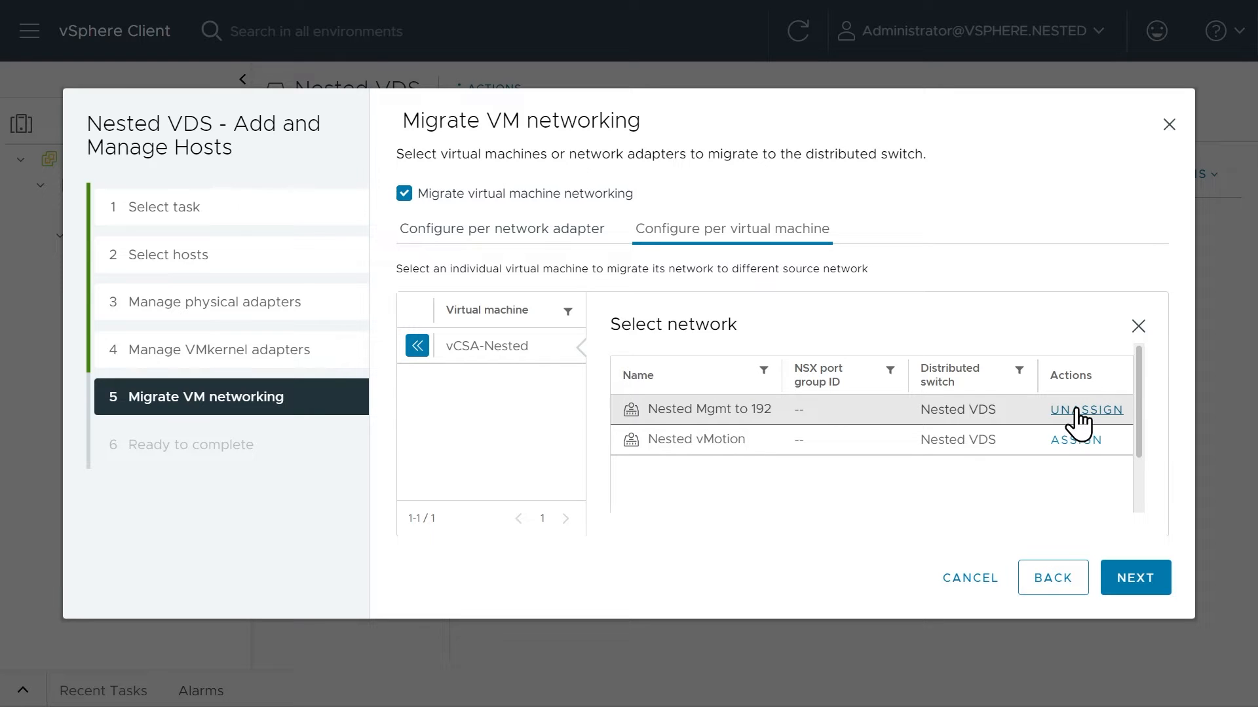
click(1141, 589)
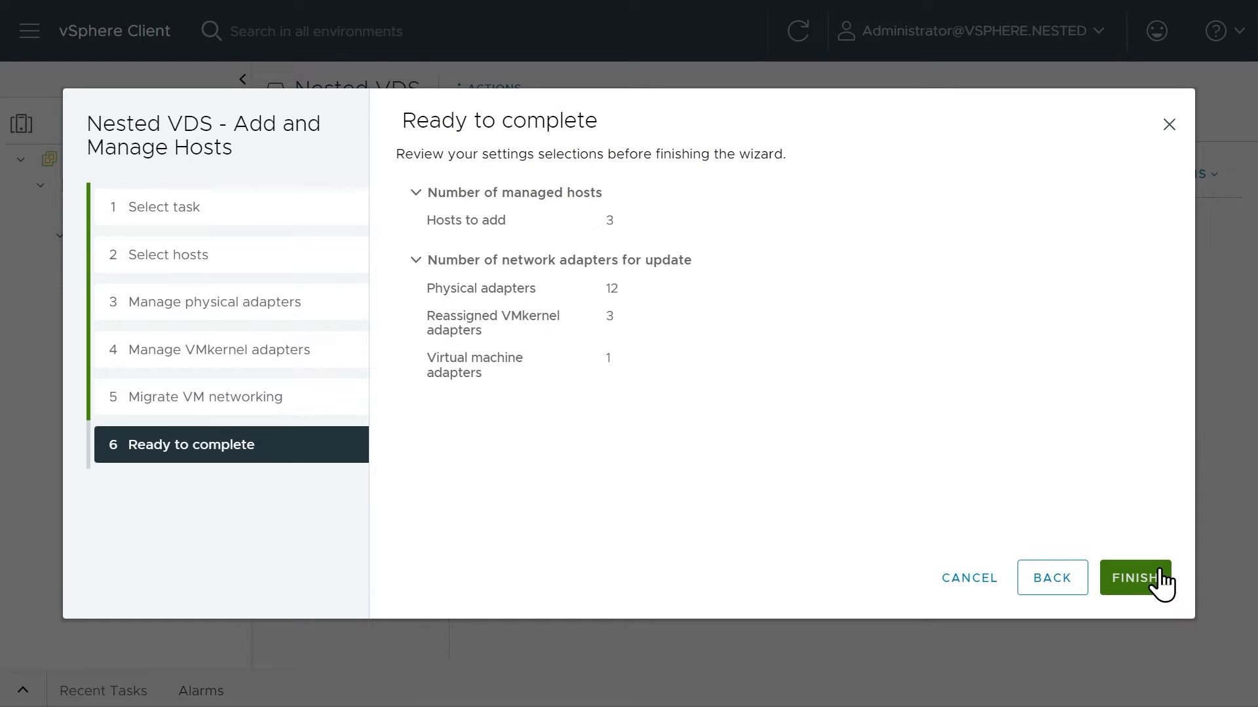
click(1127, 584)
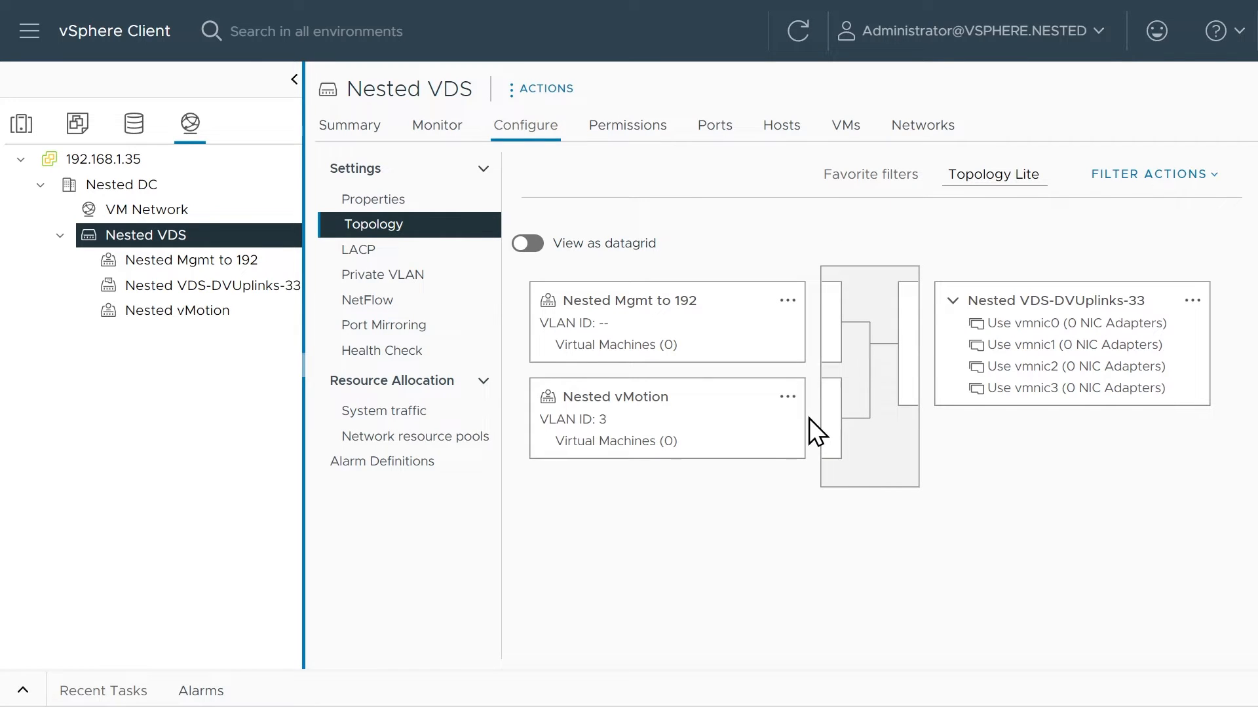
Remove all three hosts, 192.168.1.31 to 192.168.1.33, from Nested VDS.
right_click(208, 242)
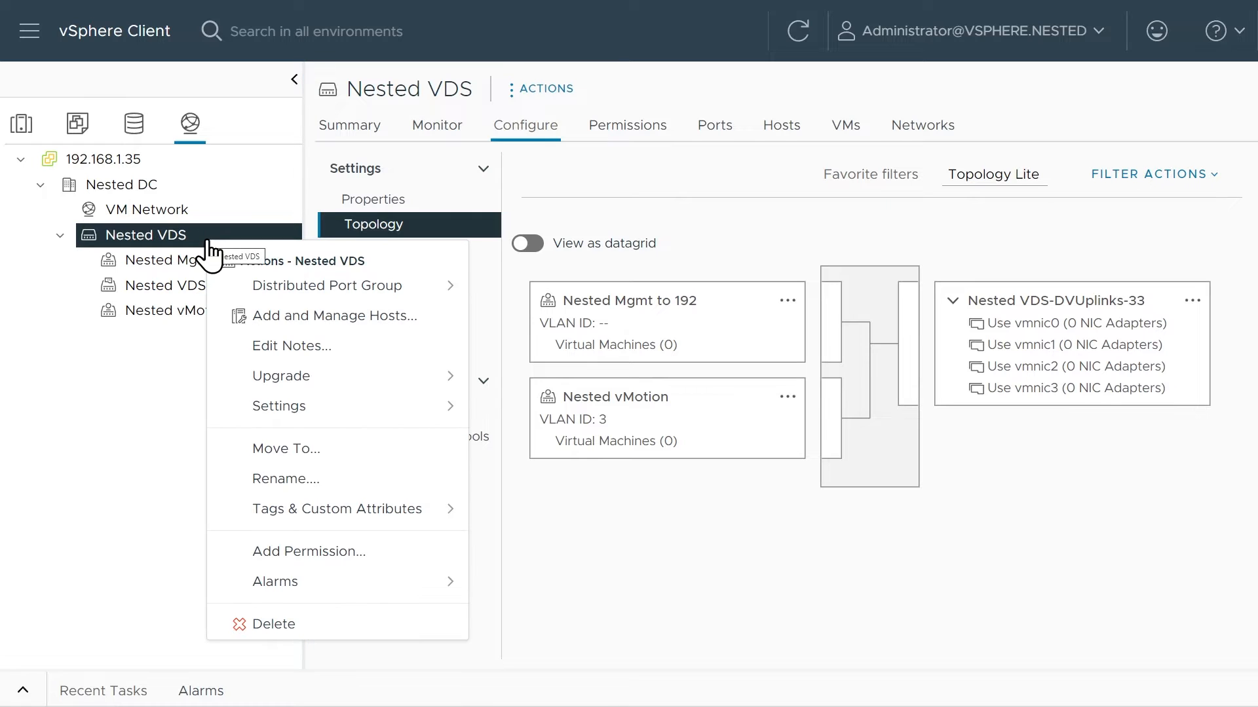
click(308, 320)
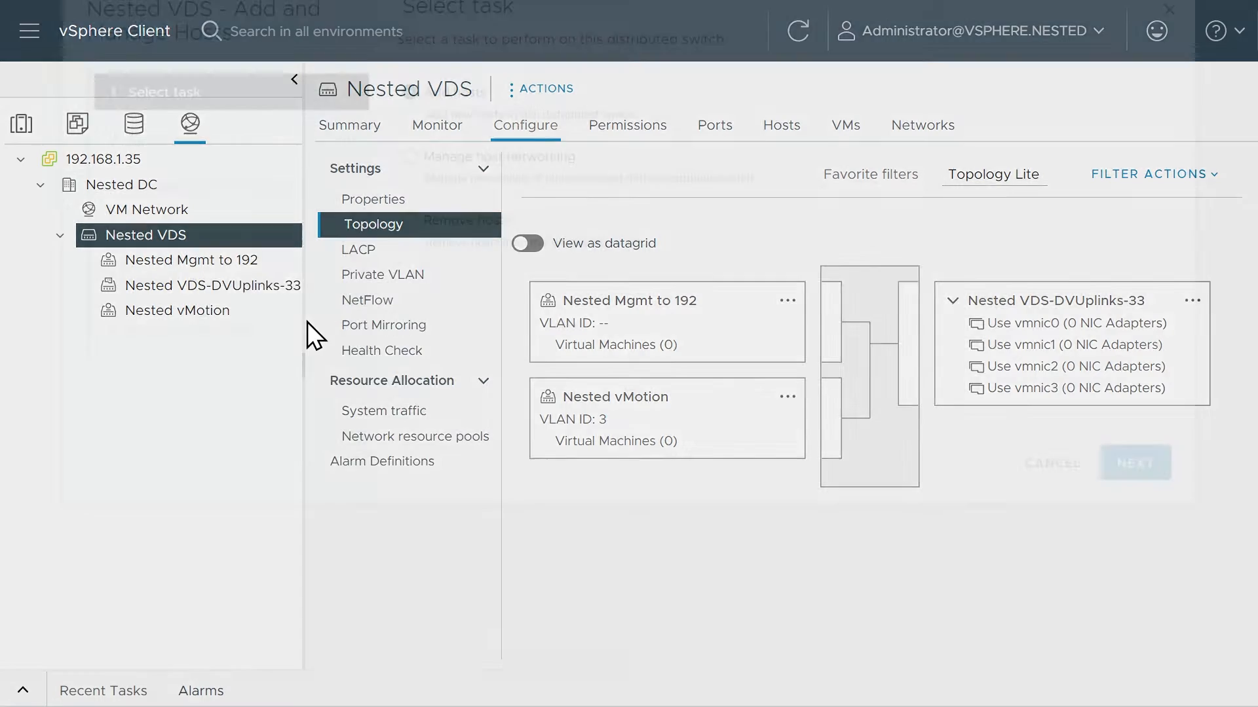
click(409, 336)
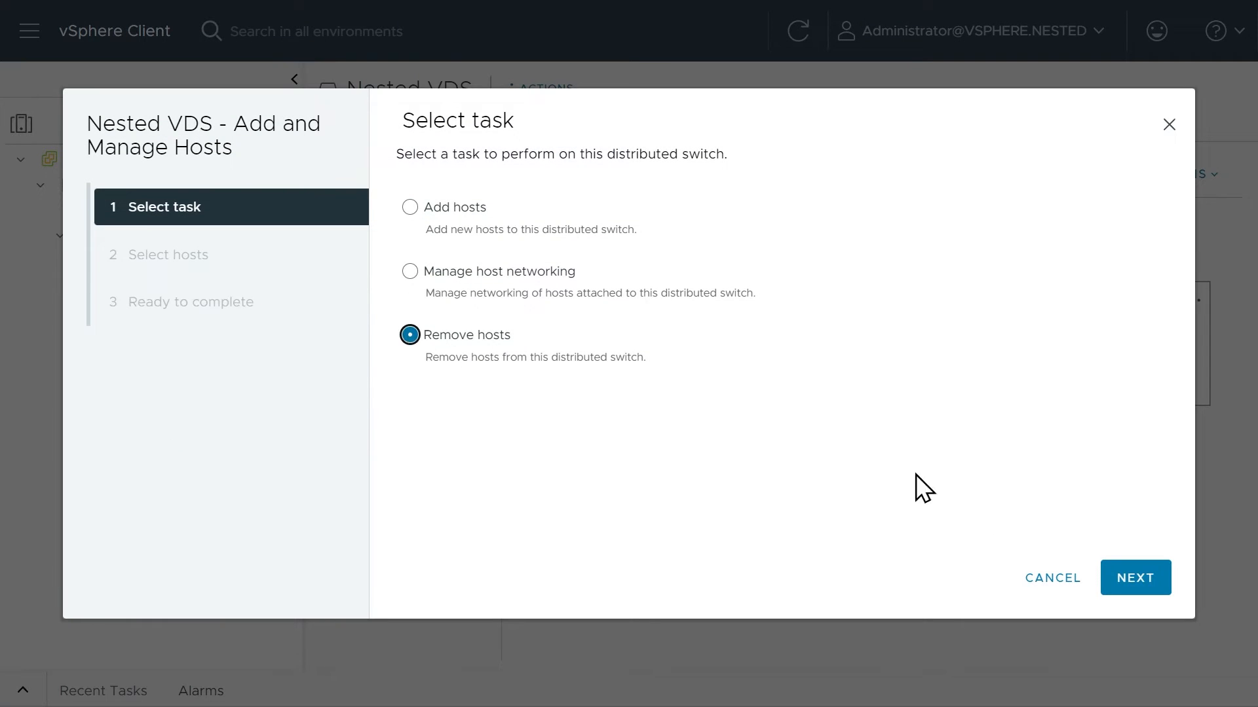
click(1143, 590)
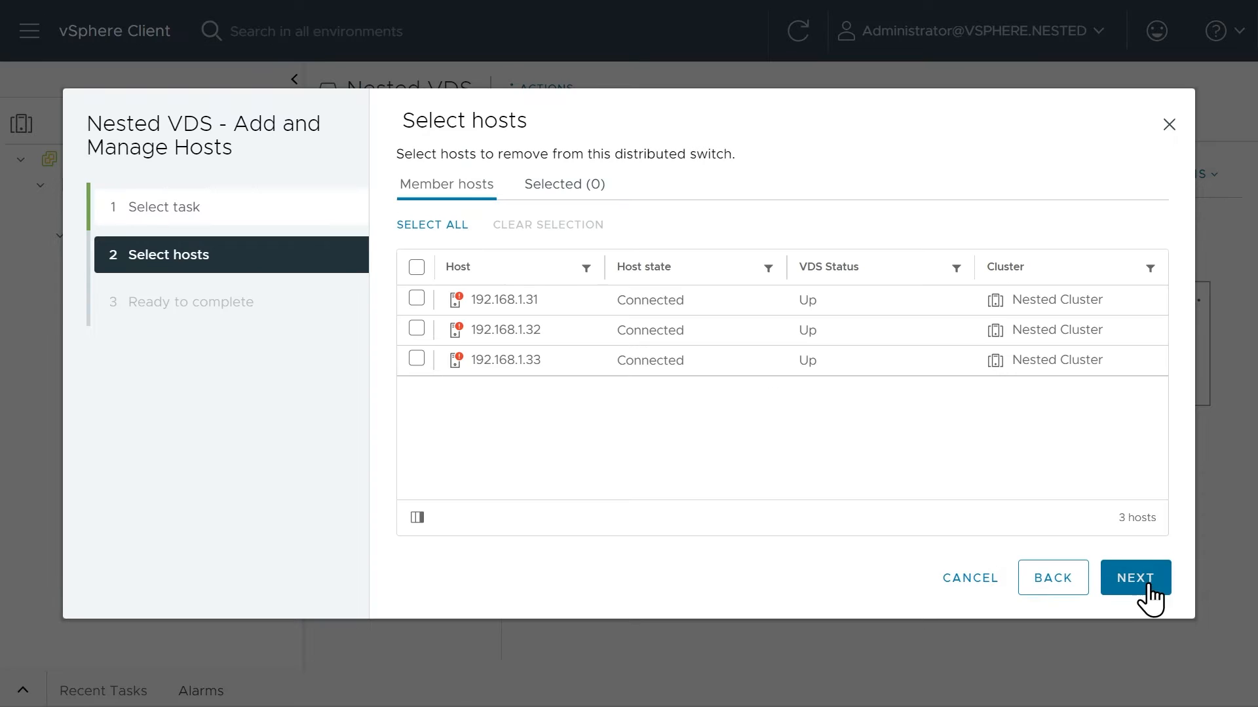
click(417, 267)
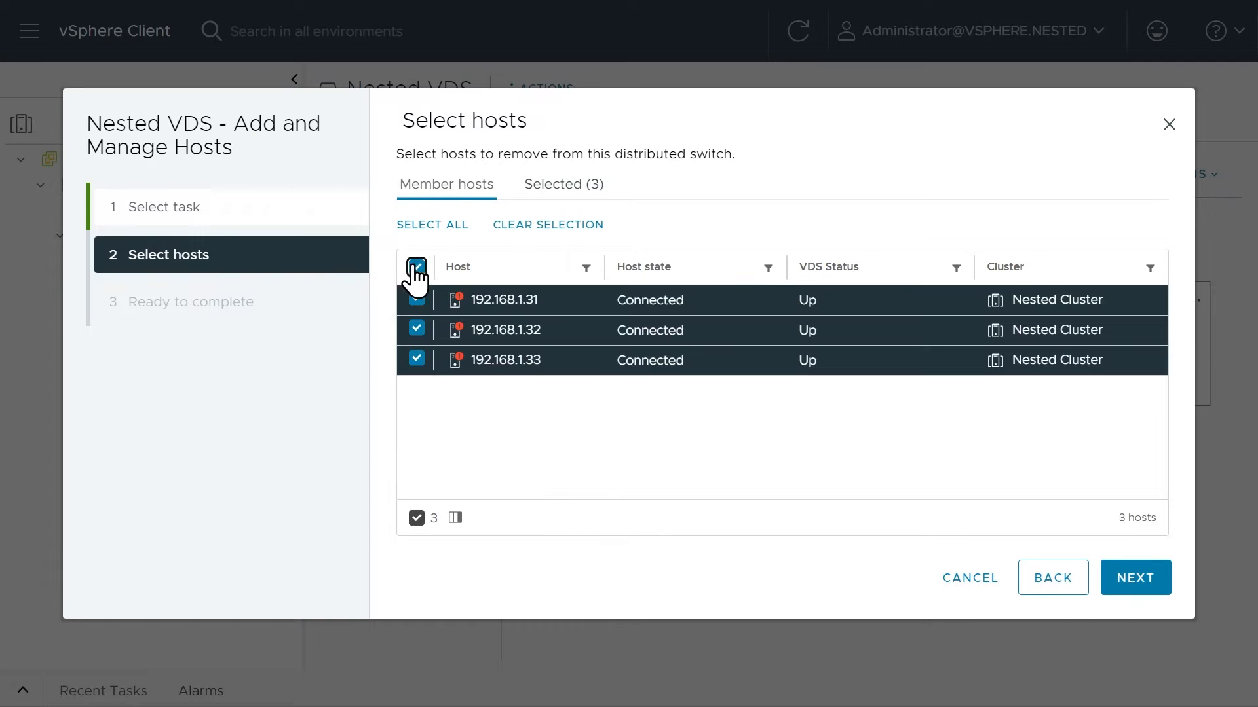
click(1136, 580)
click(1141, 593)
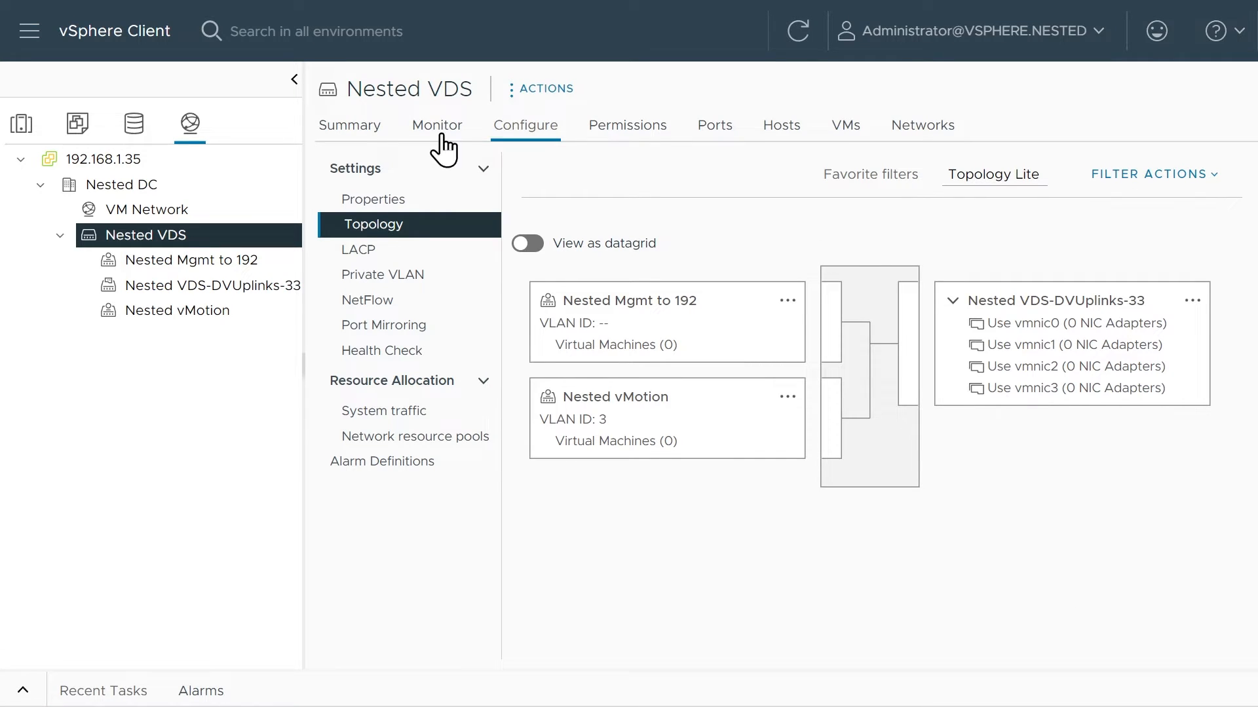
Open the summary of host 192.168.1.31 in the Nested Cluster inventory to examine its issues and alarms.
click(22, 126)
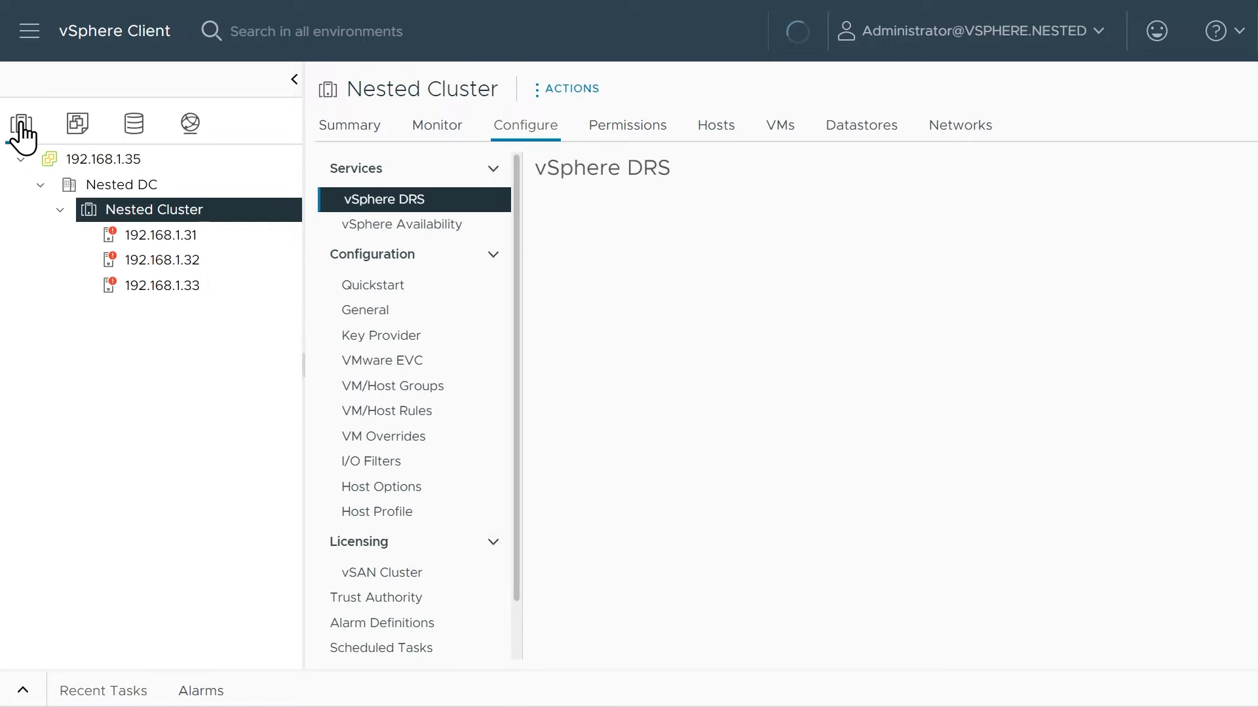
click(141, 238)
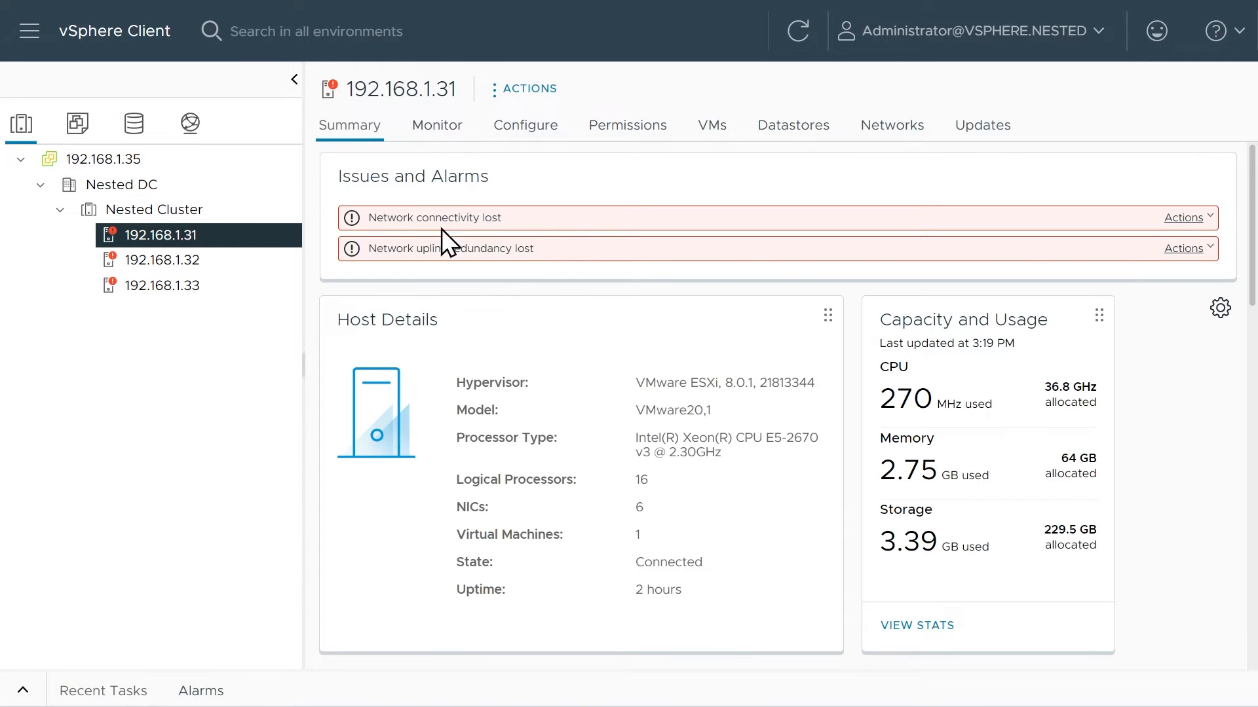
Reset all triggered network alarms on Nested Cluster to green.
click(445, 128)
click(153, 211)
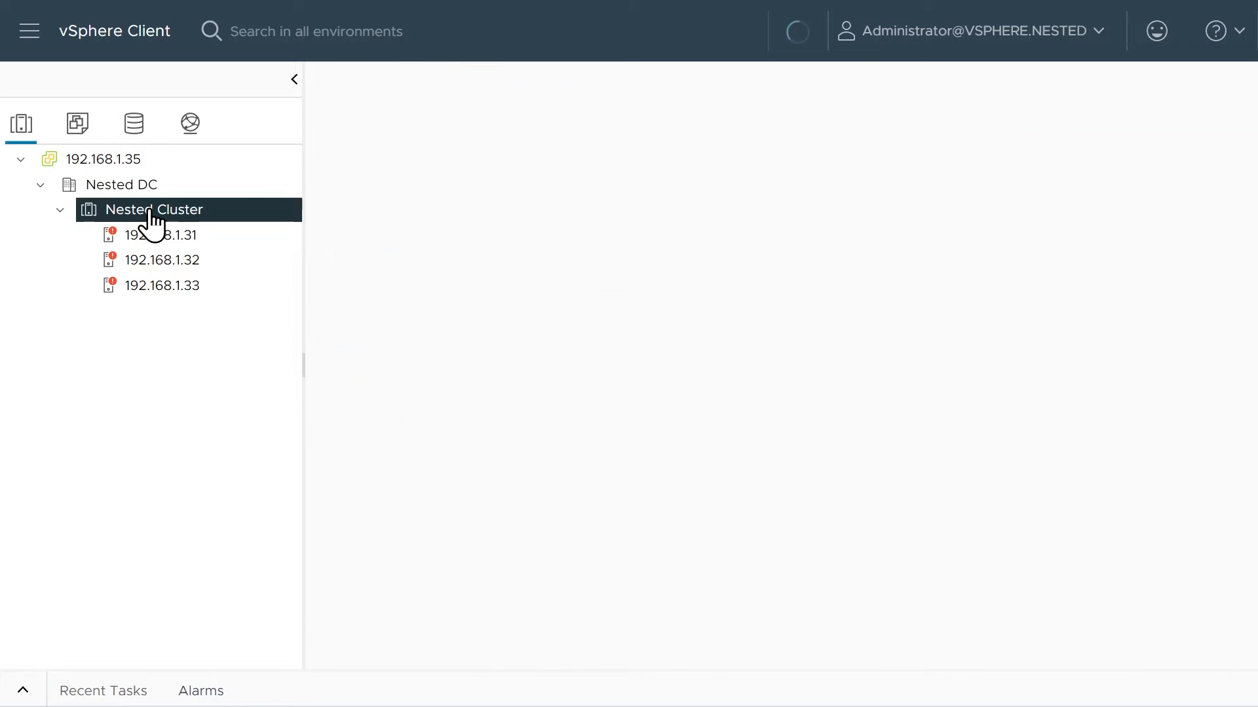
click(435, 128)
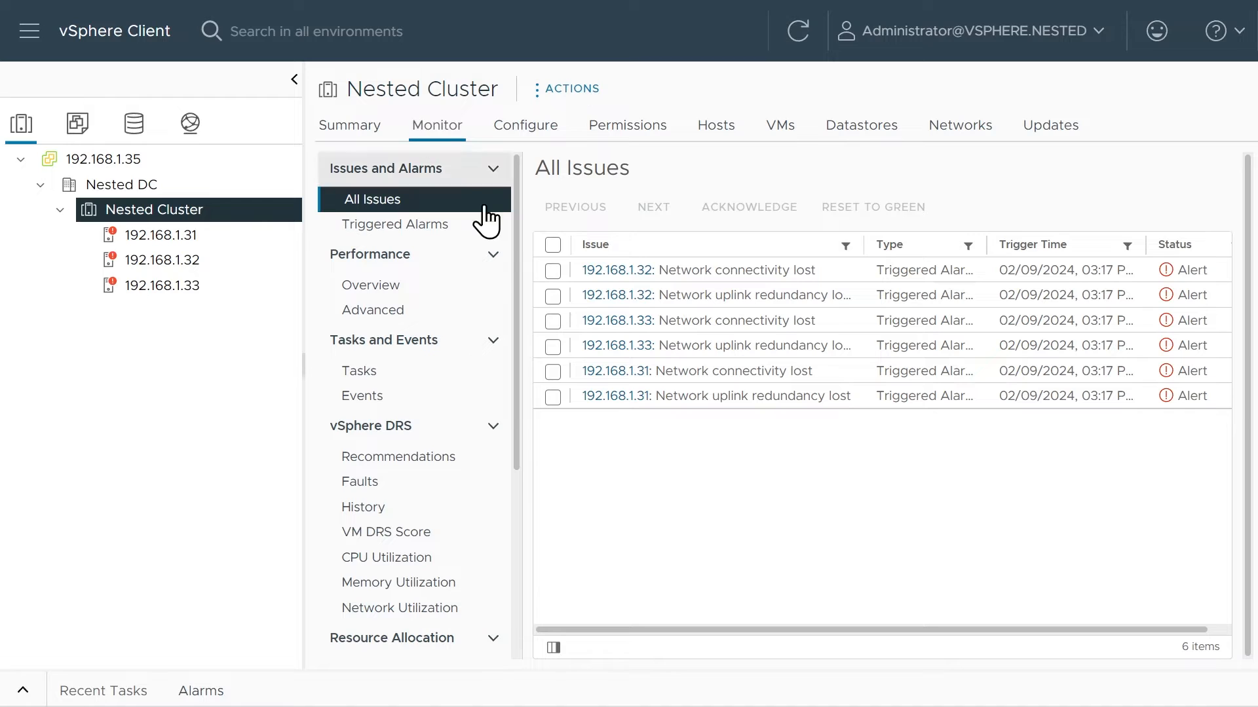
click(552, 247)
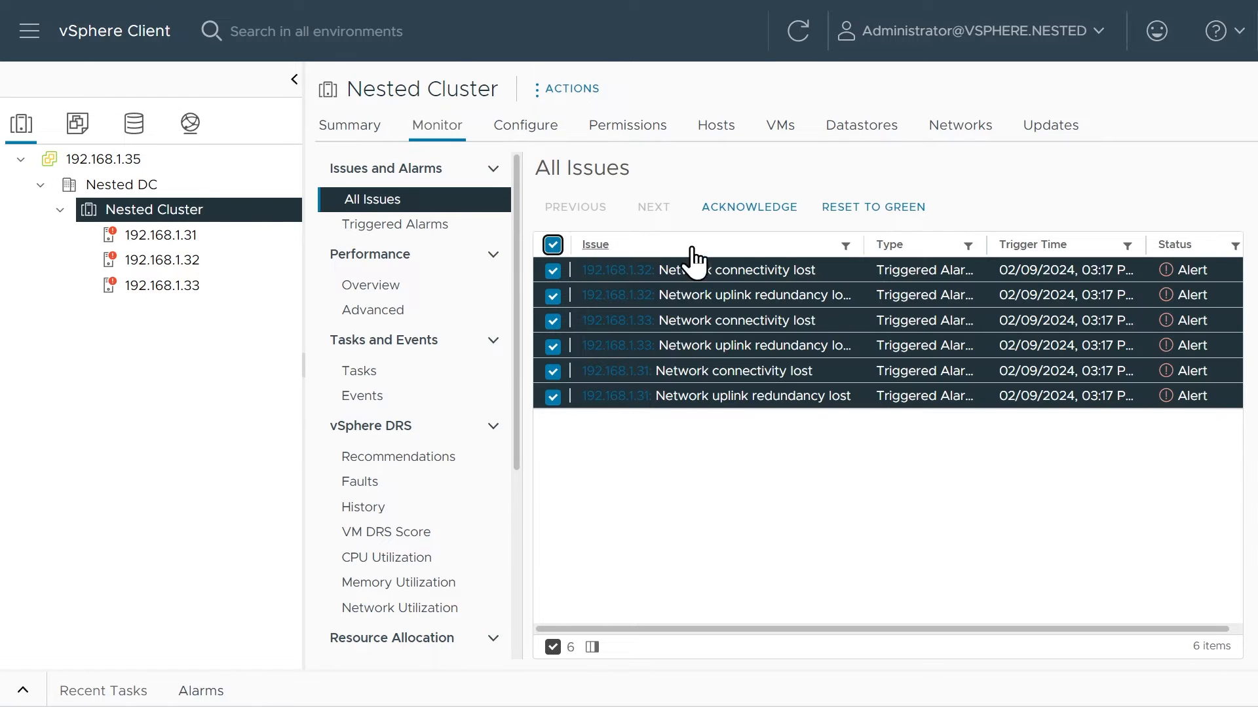
click(842, 208)
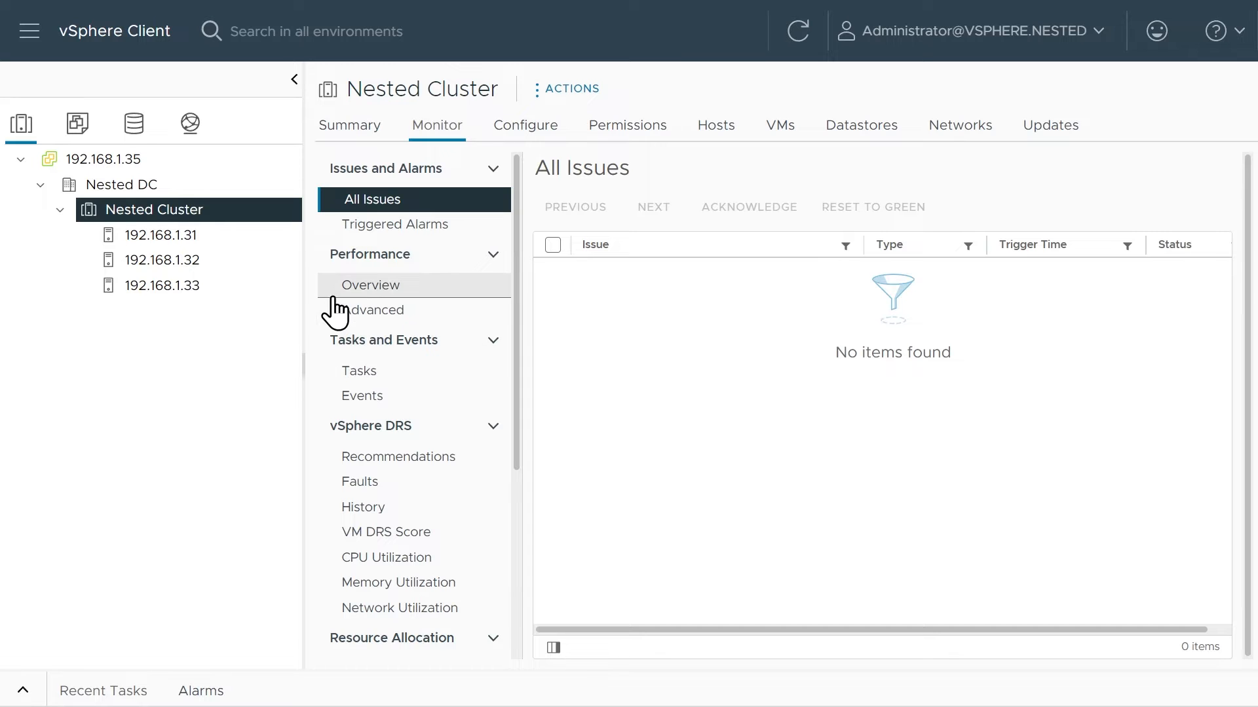
Check the virtual machines running on host 192.168.1.33 and open its virtual switches configuration.
click(159, 288)
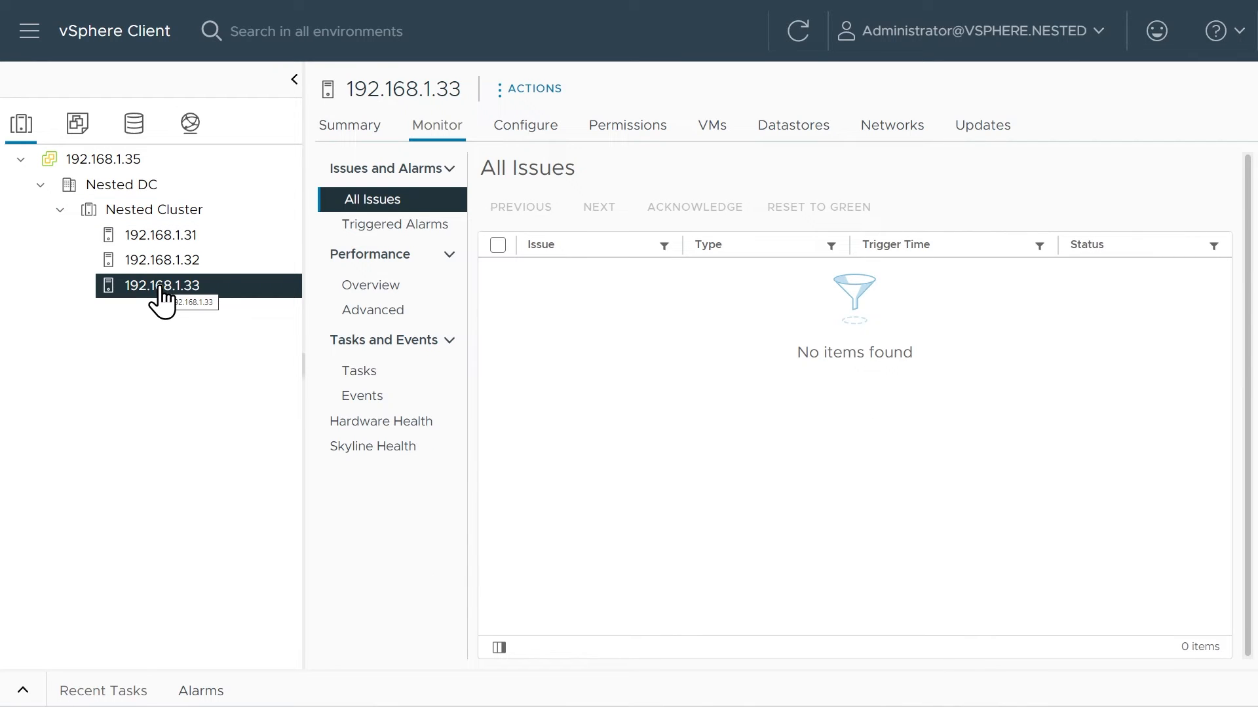
click(710, 130)
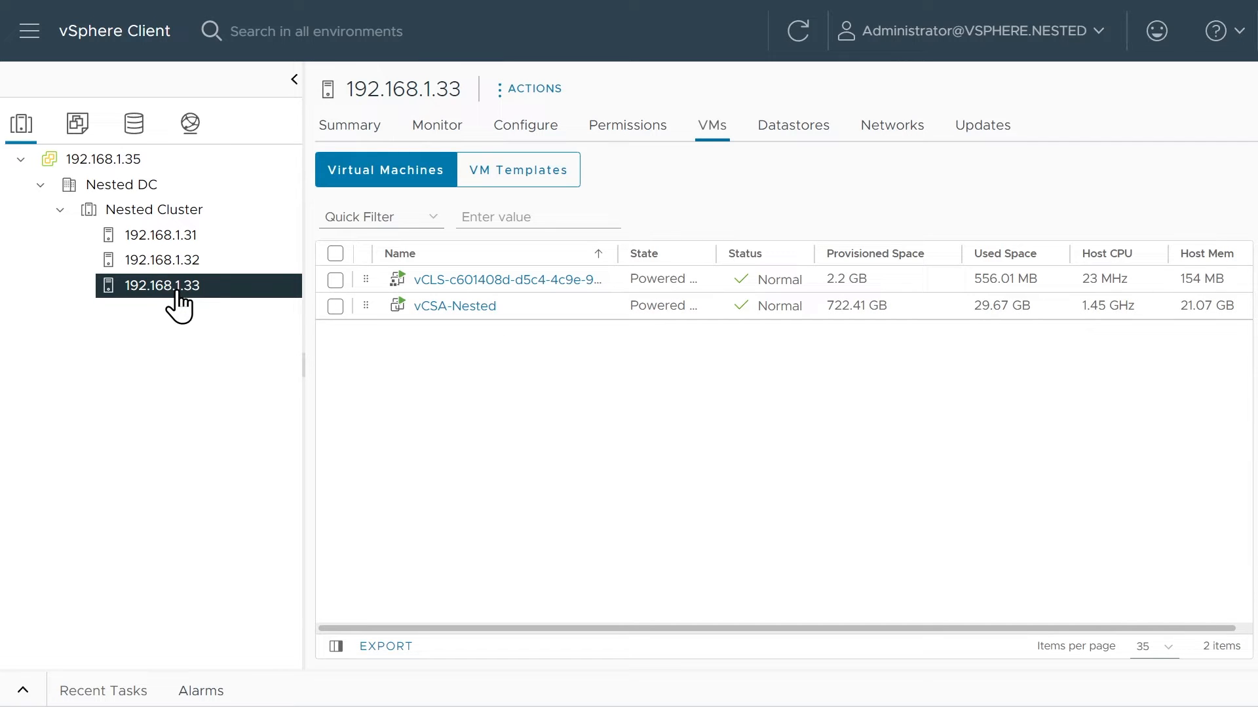
click(523, 129)
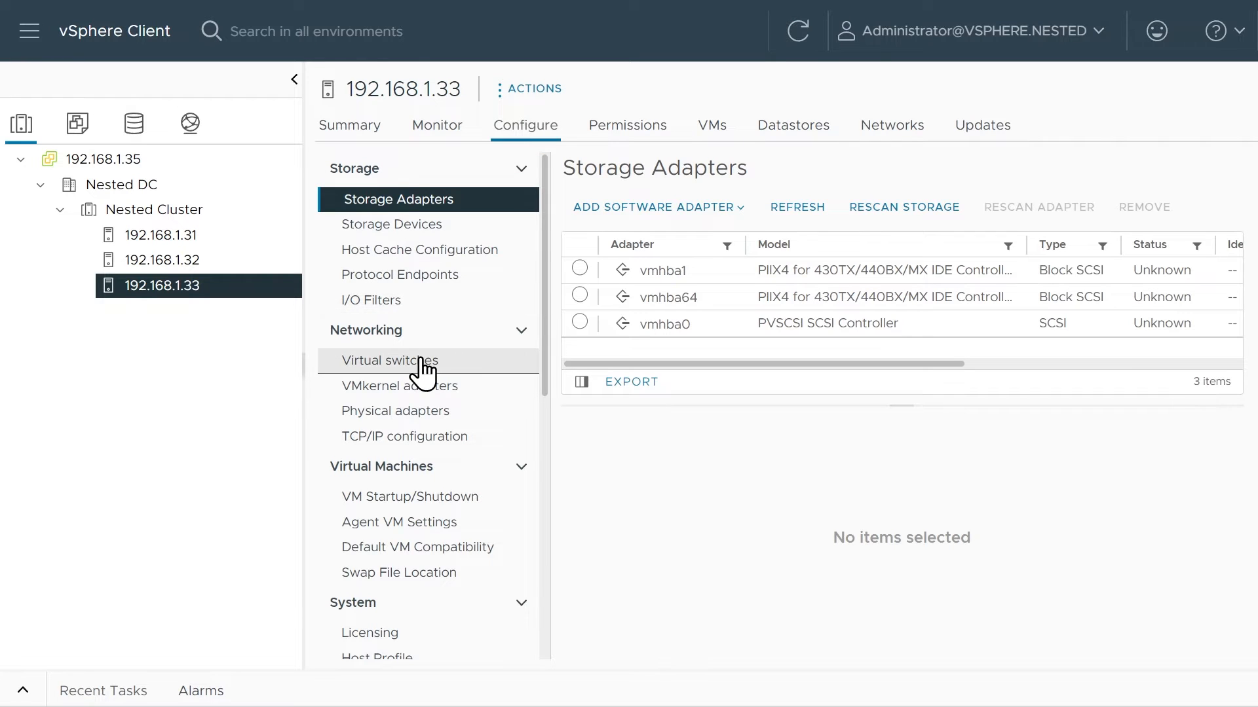
click(422, 372)
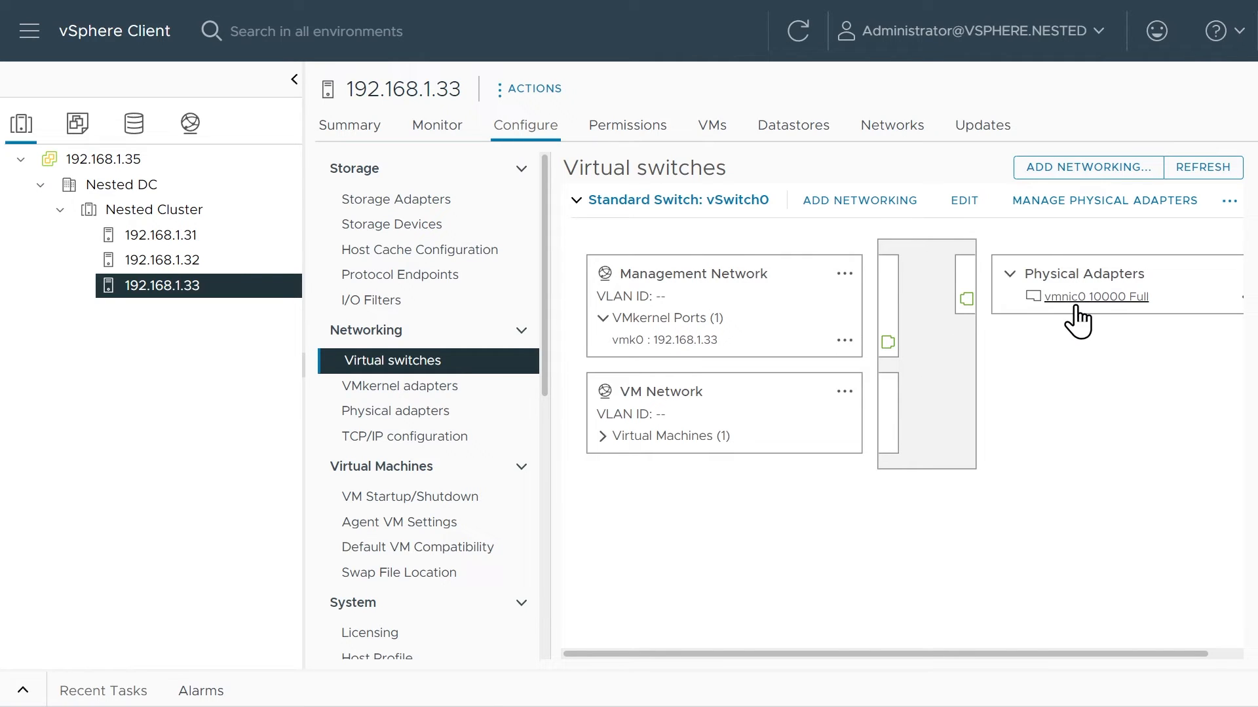
Start adding a virtual machine port group on host 192.168.1.33 and target a new standard switch.
click(866, 211)
click(477, 309)
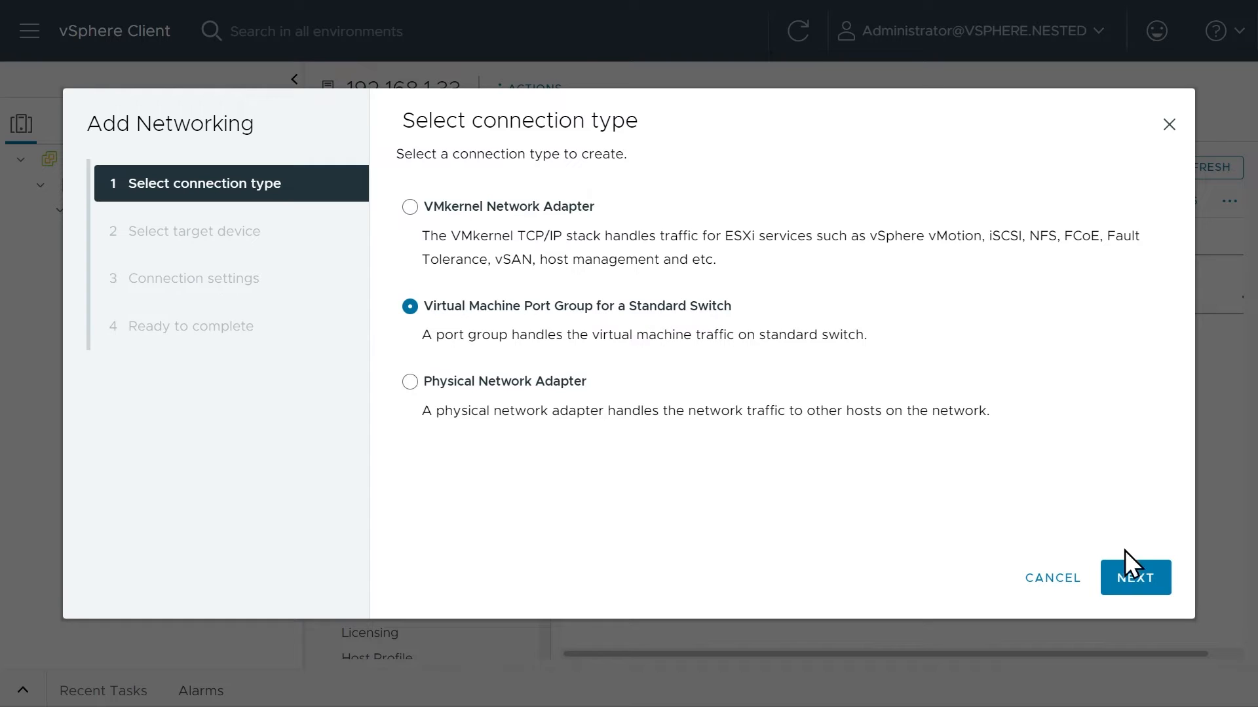
click(1139, 583)
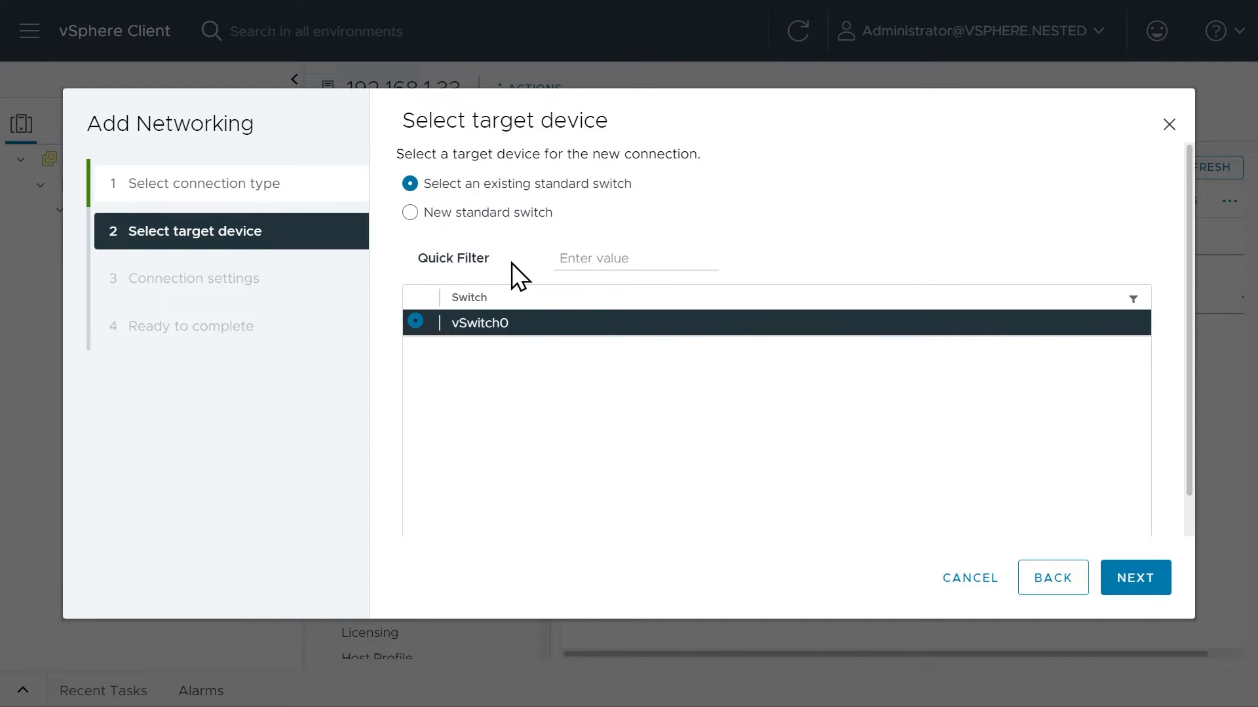
click(410, 213)
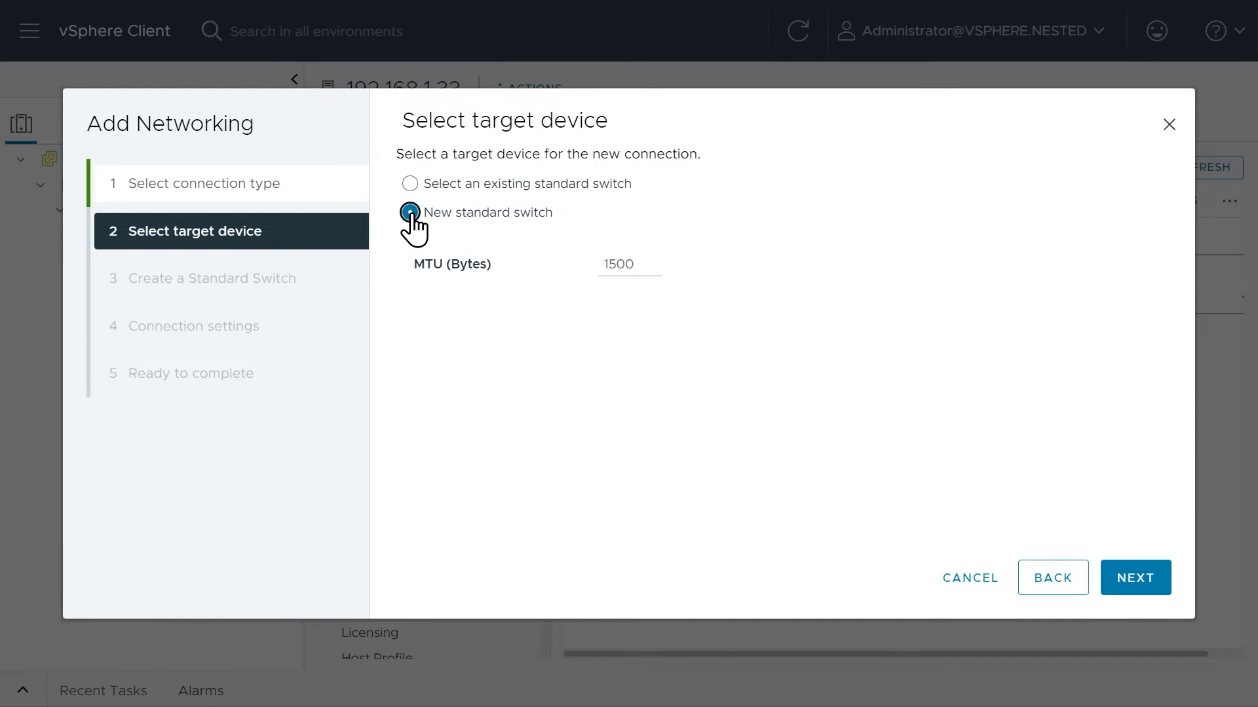
double_click(614, 264)
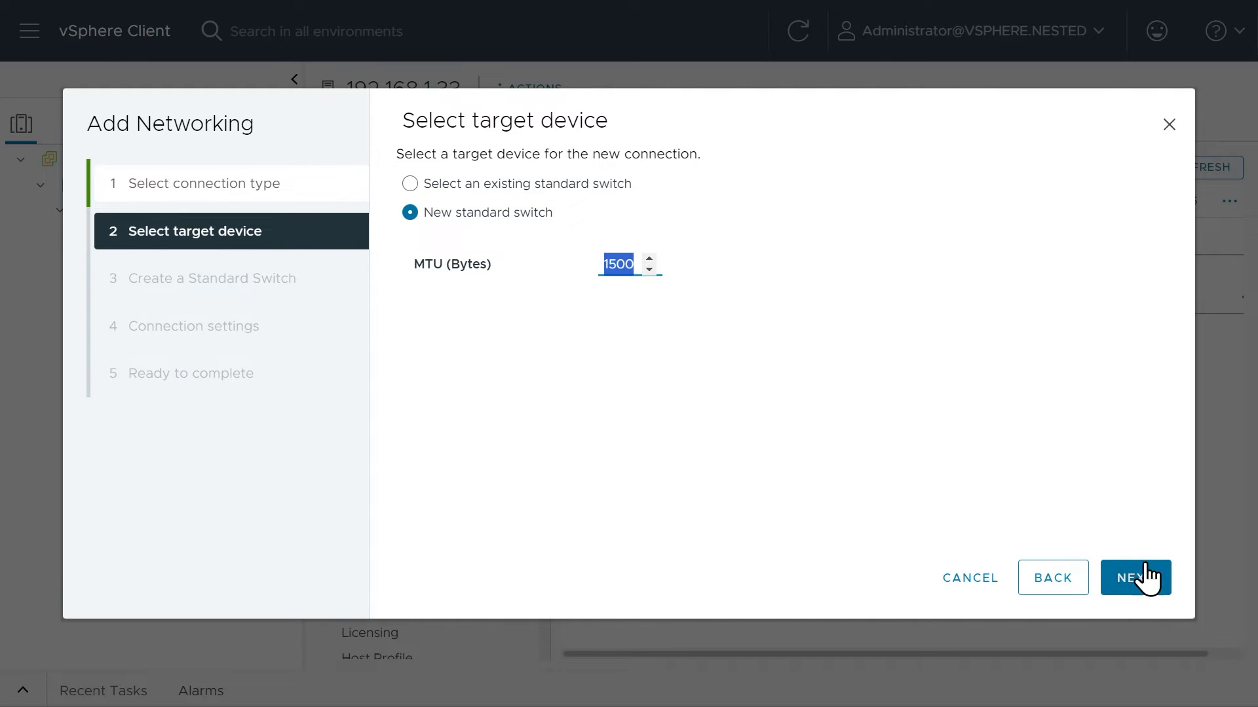
click(1137, 591)
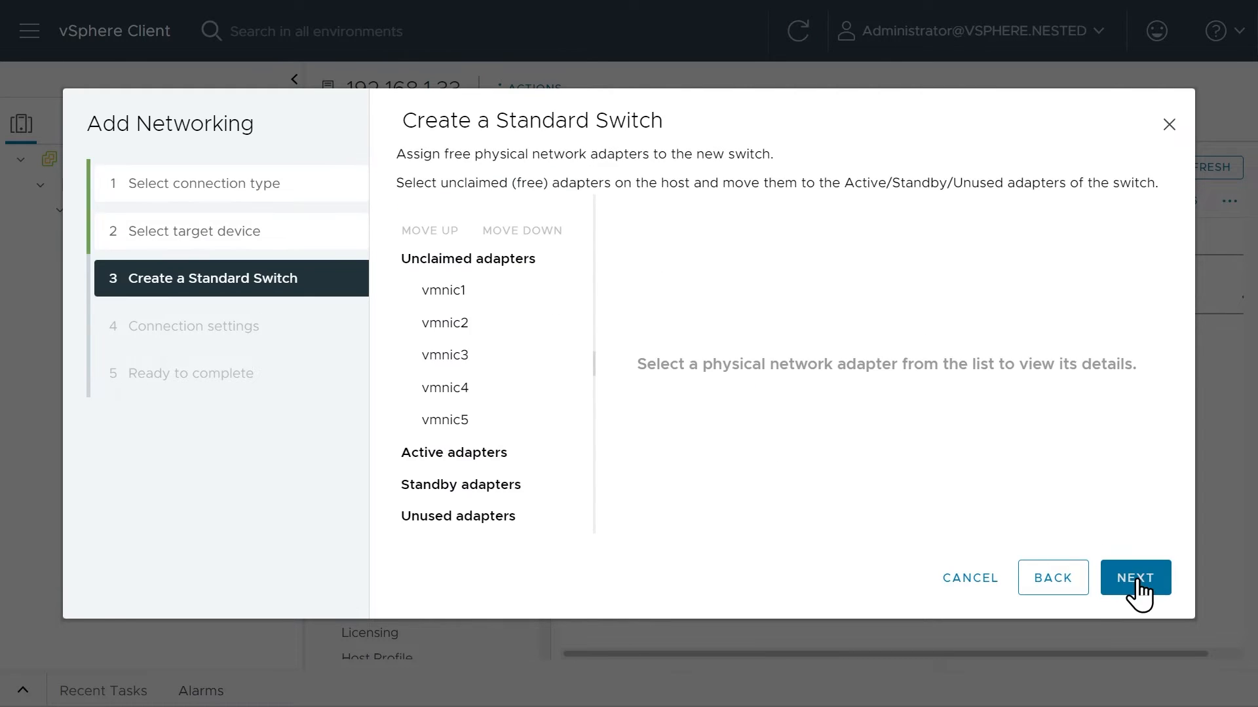
Make vmnic5 an active adapter of the new standard switch, label the network Temp 192, and finish adding the networking.
click(492, 433)
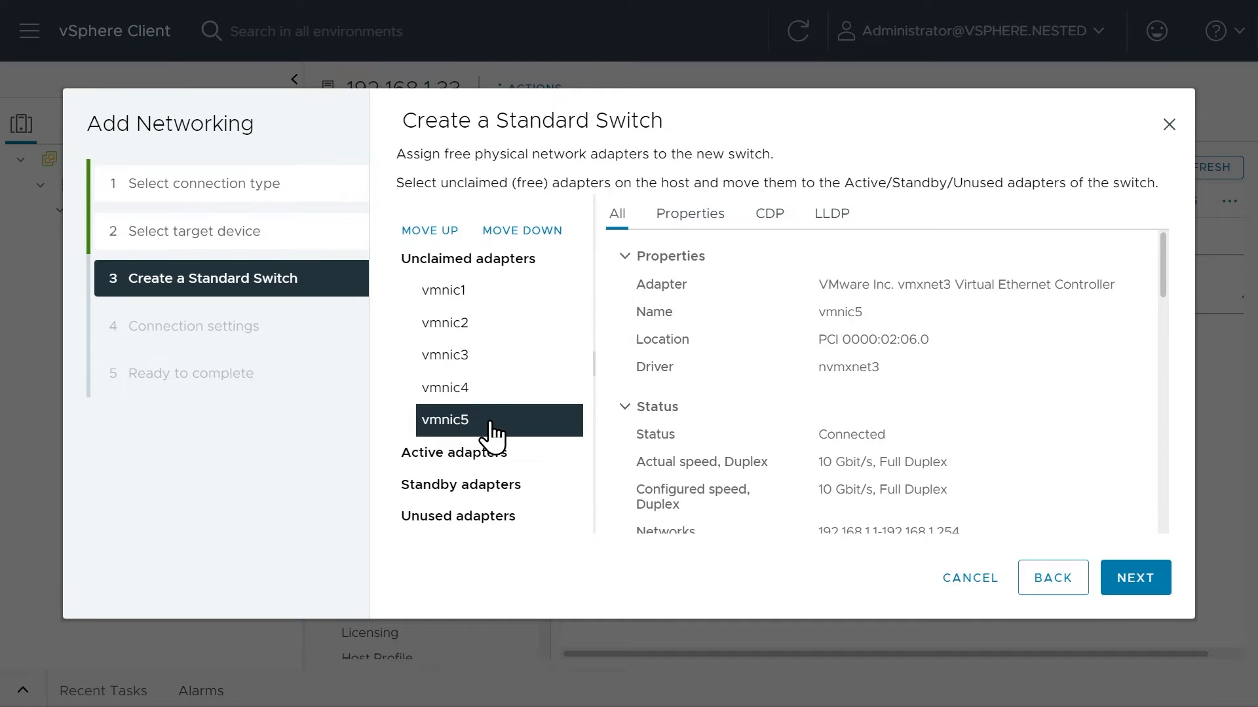
click(528, 232)
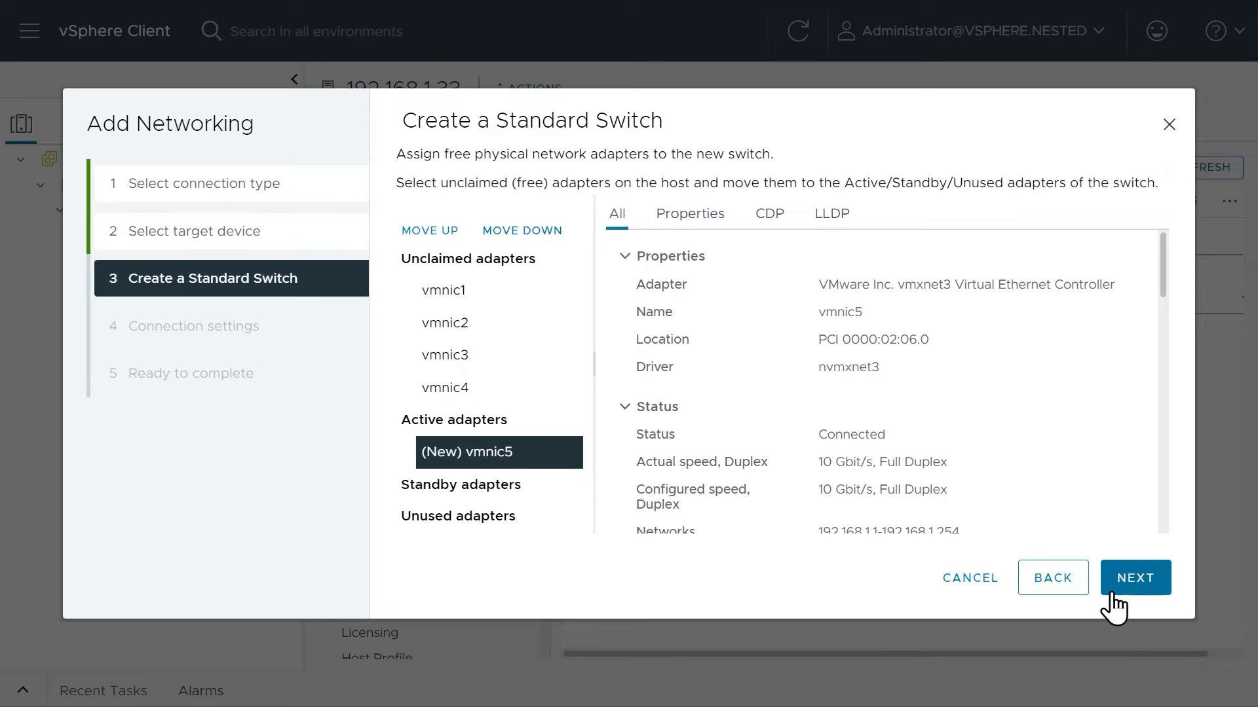
click(1128, 576)
double_click(650, 196)
triple_click(649, 196)
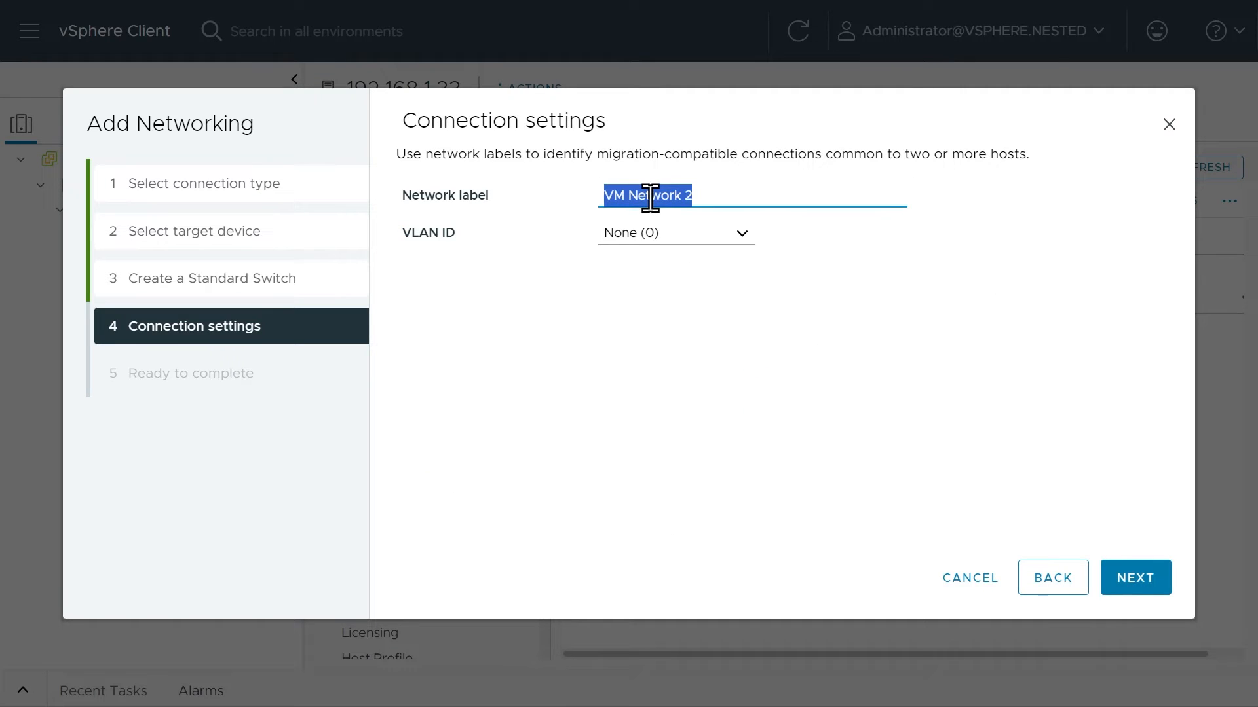
text(Temp 192)
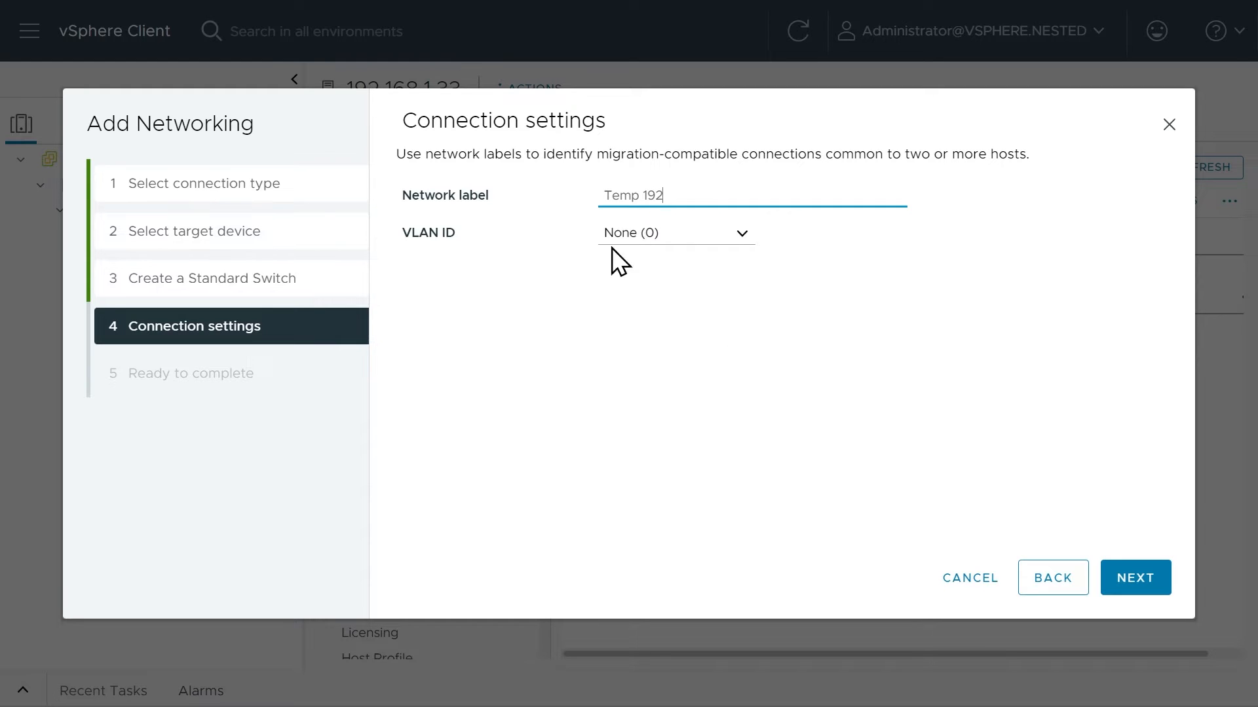
click(1133, 580)
click(1138, 580)
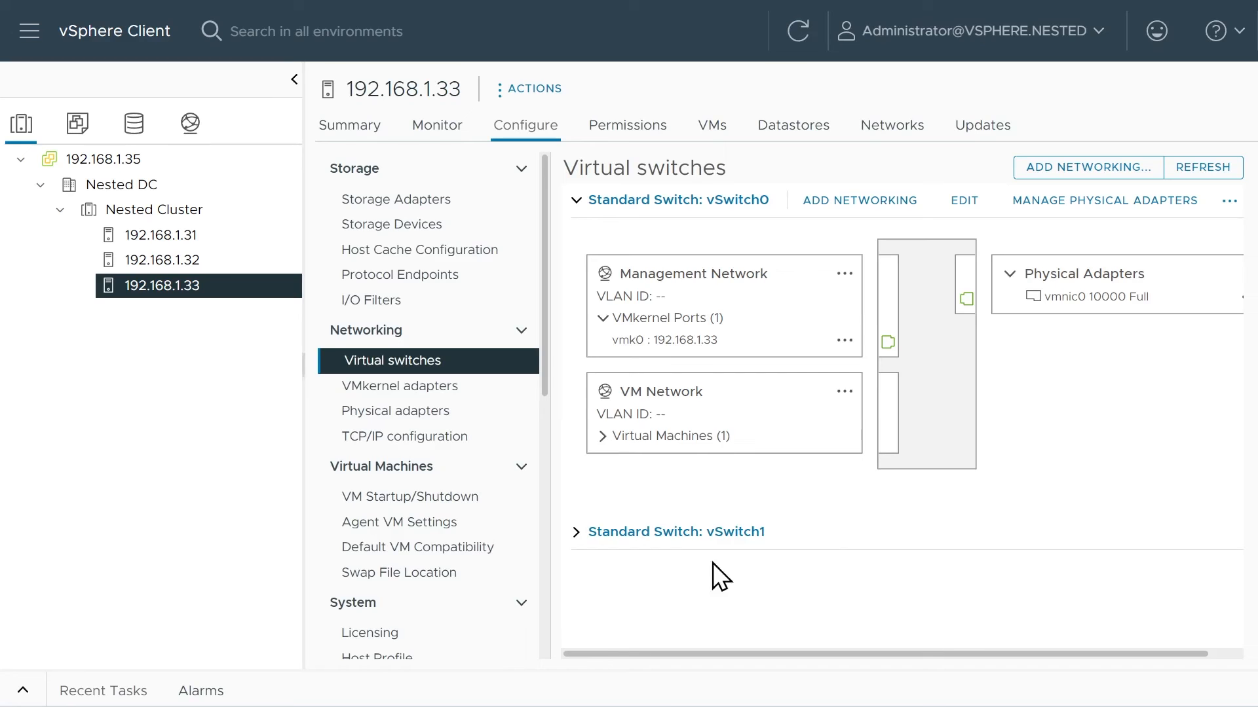
Examine the Temp 192 port group on vSwitch1 and the virtual machines connected to VM Network on vSwitch0.
click(577, 533)
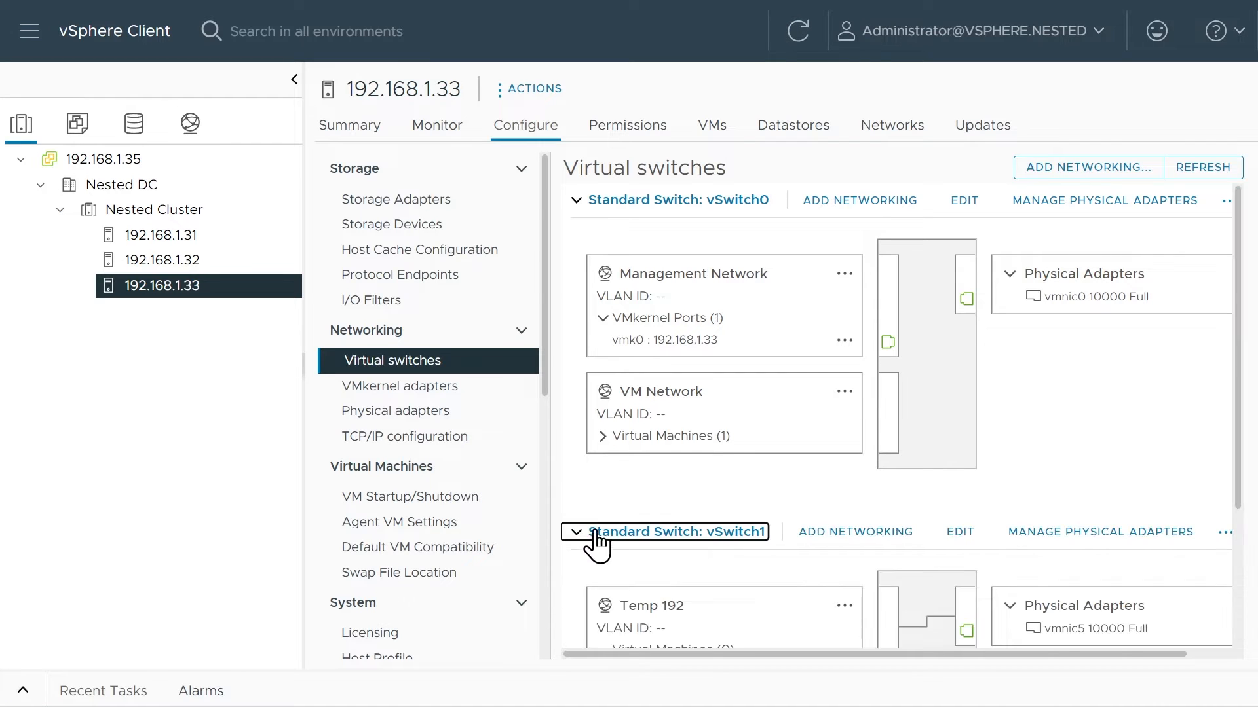
scroll(914, 518, down, 3)
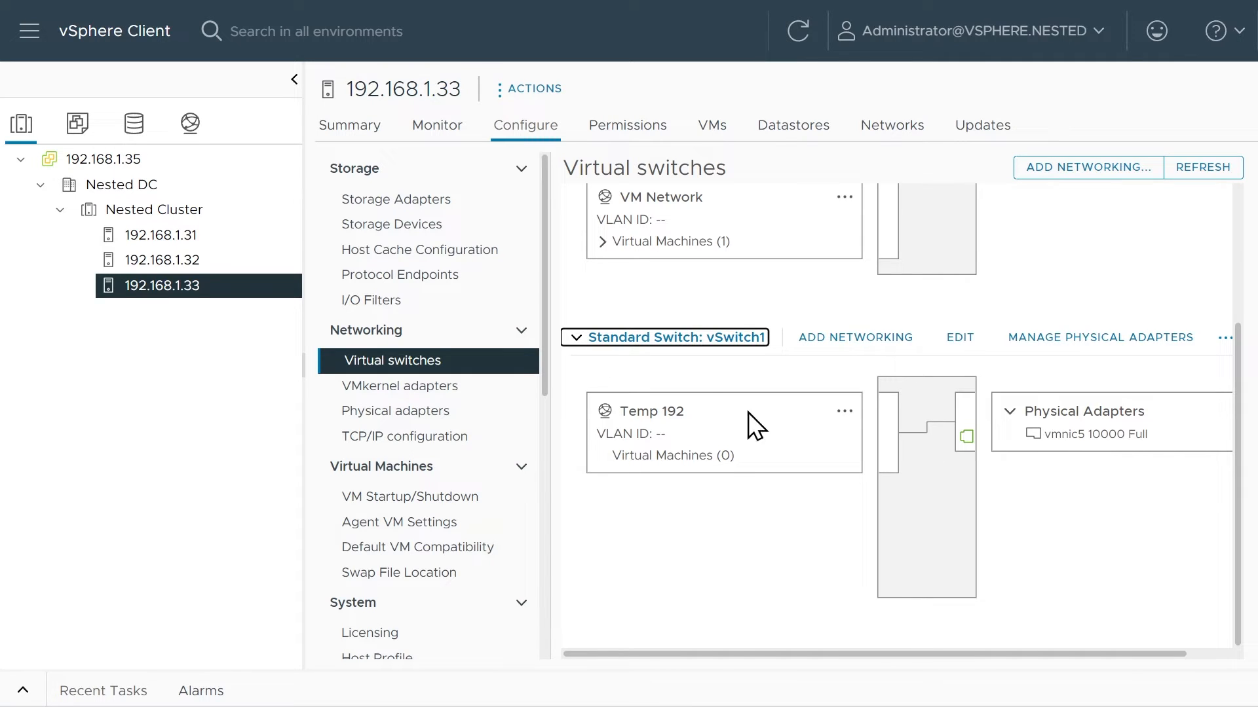
click(602, 242)
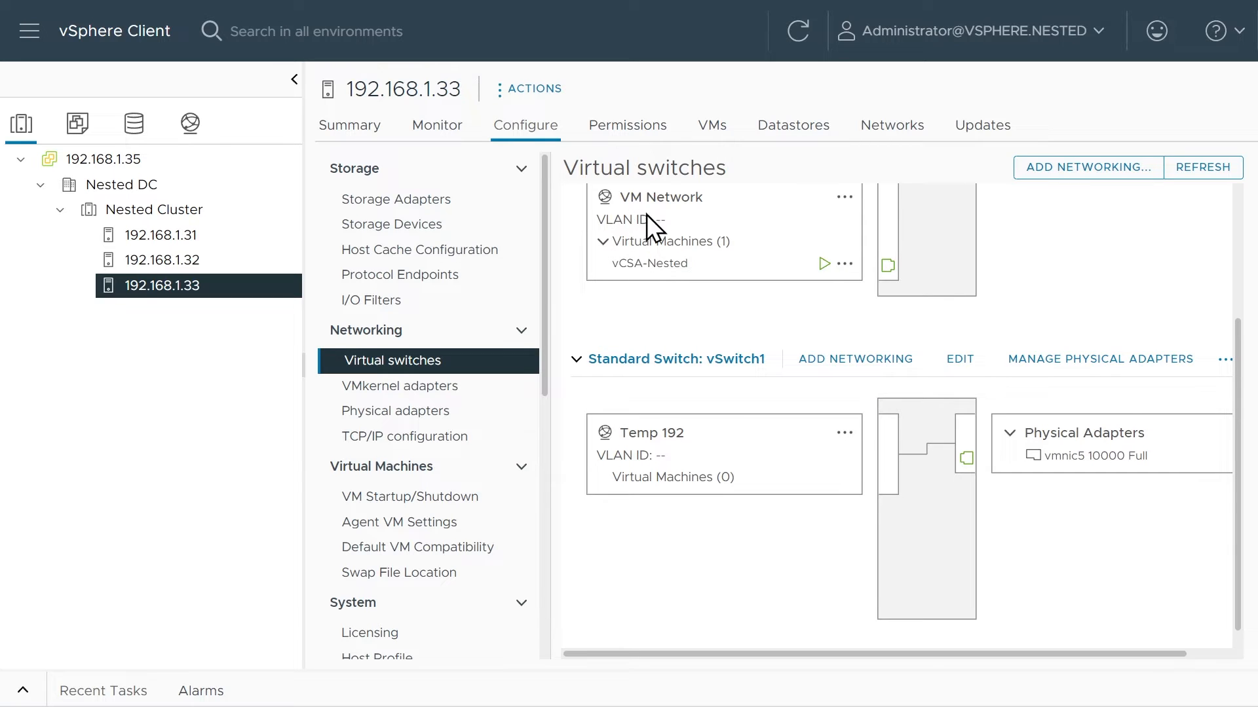
scroll(752, 241, up, 3)
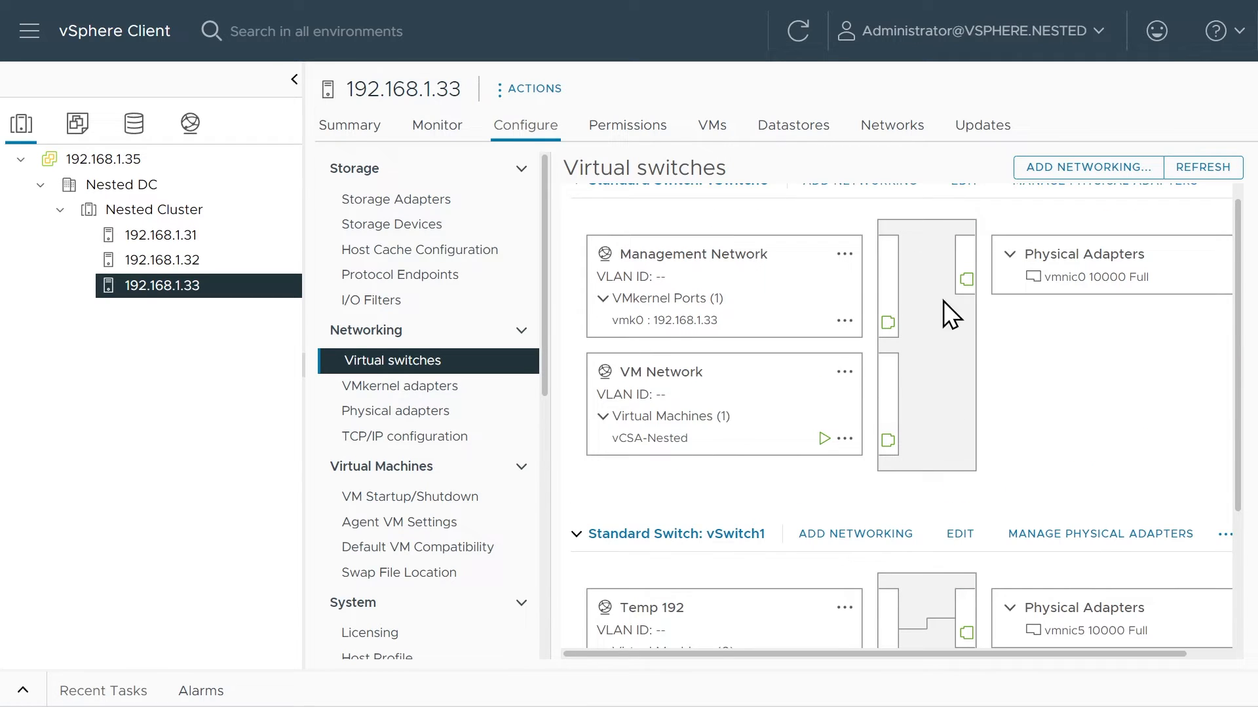
scroll(823, 389, down, 3)
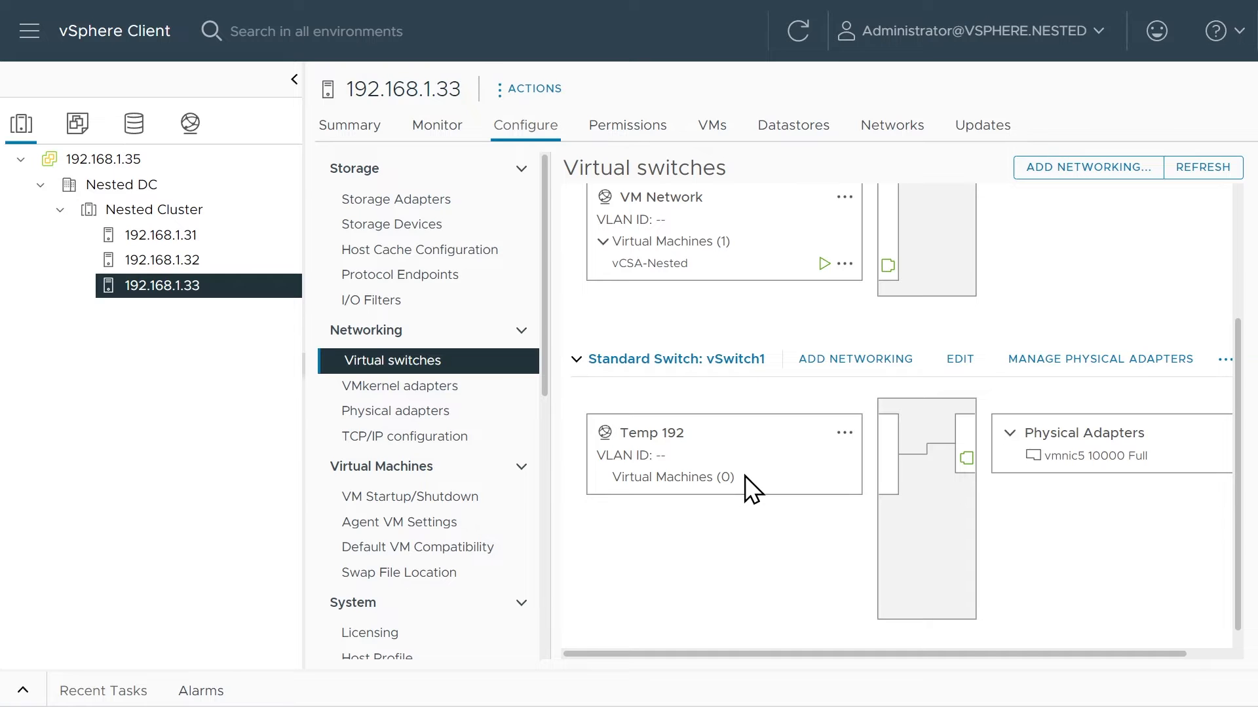
Connect Network adapter 1 of the vCSA-Nested virtual machine to the Temp 192 network and save the settings.
click(84, 131)
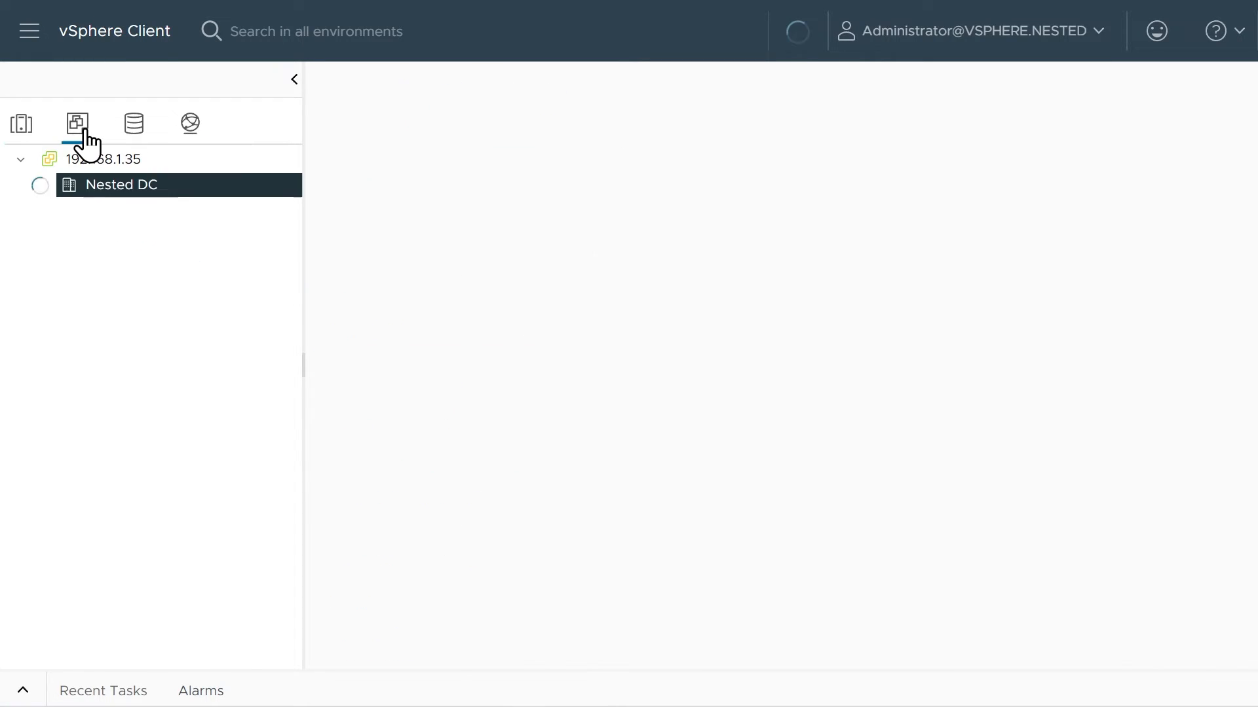
click(169, 263)
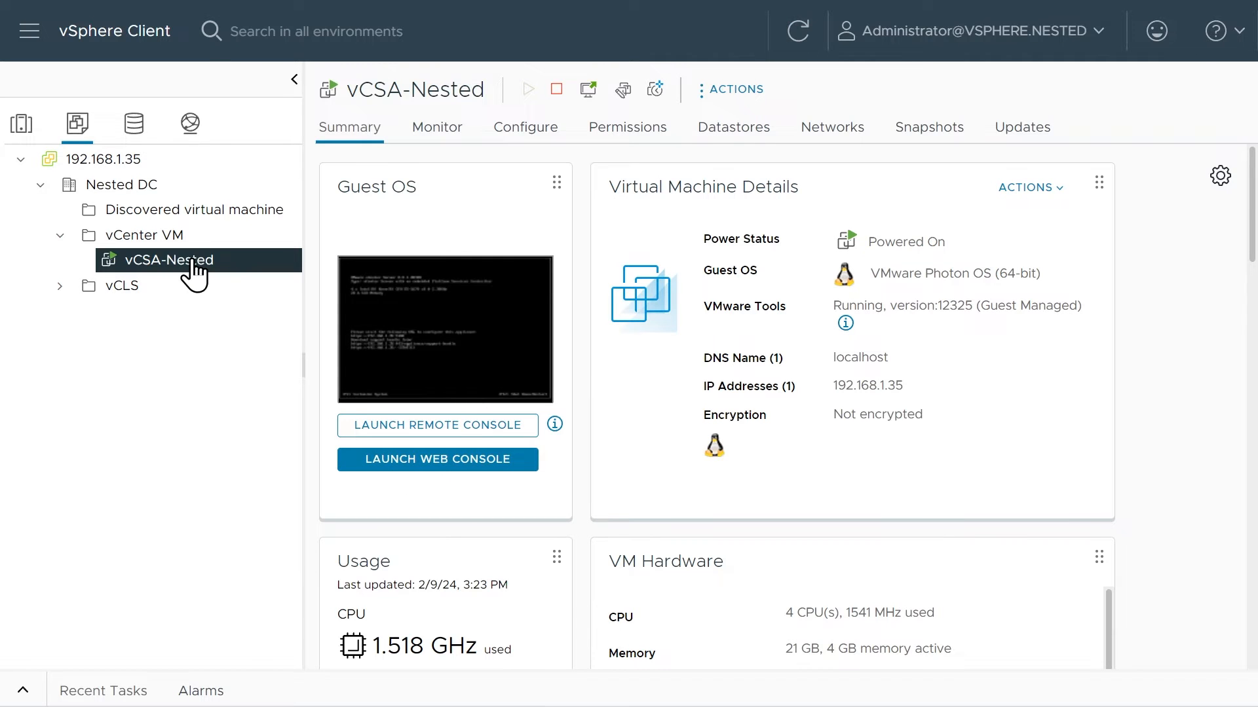
right_click(194, 263)
click(203, 455)
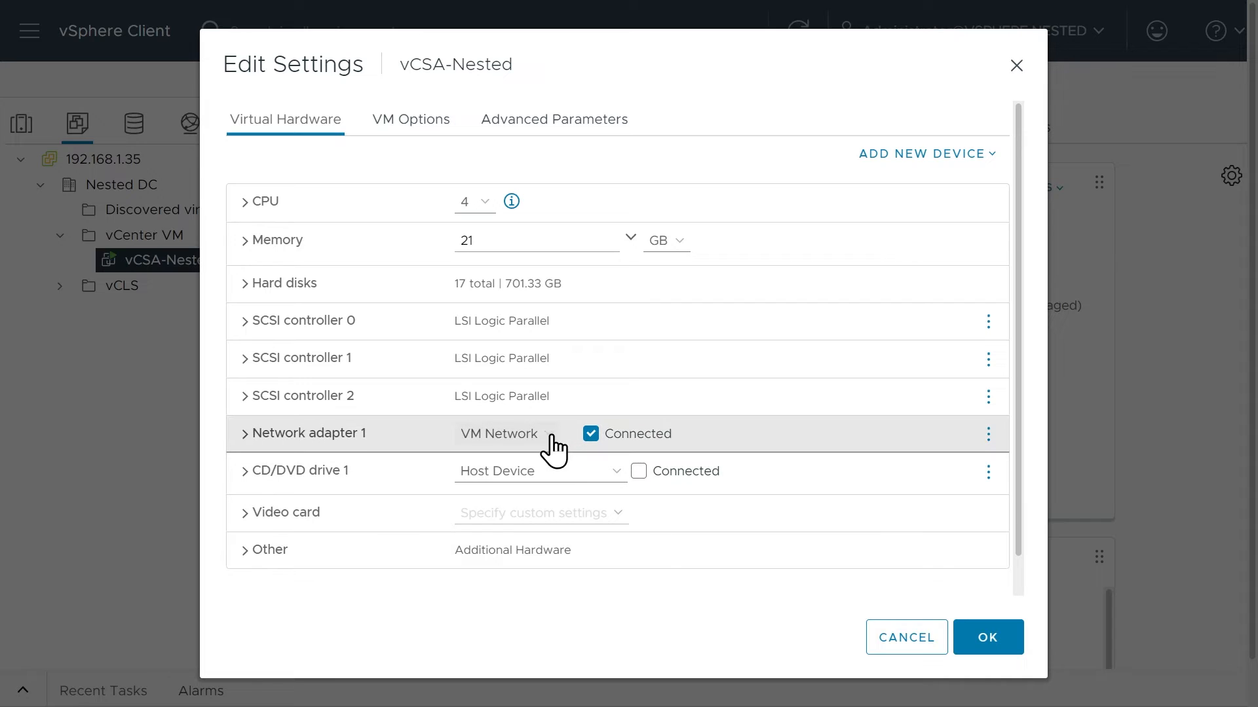
click(550, 436)
click(520, 473)
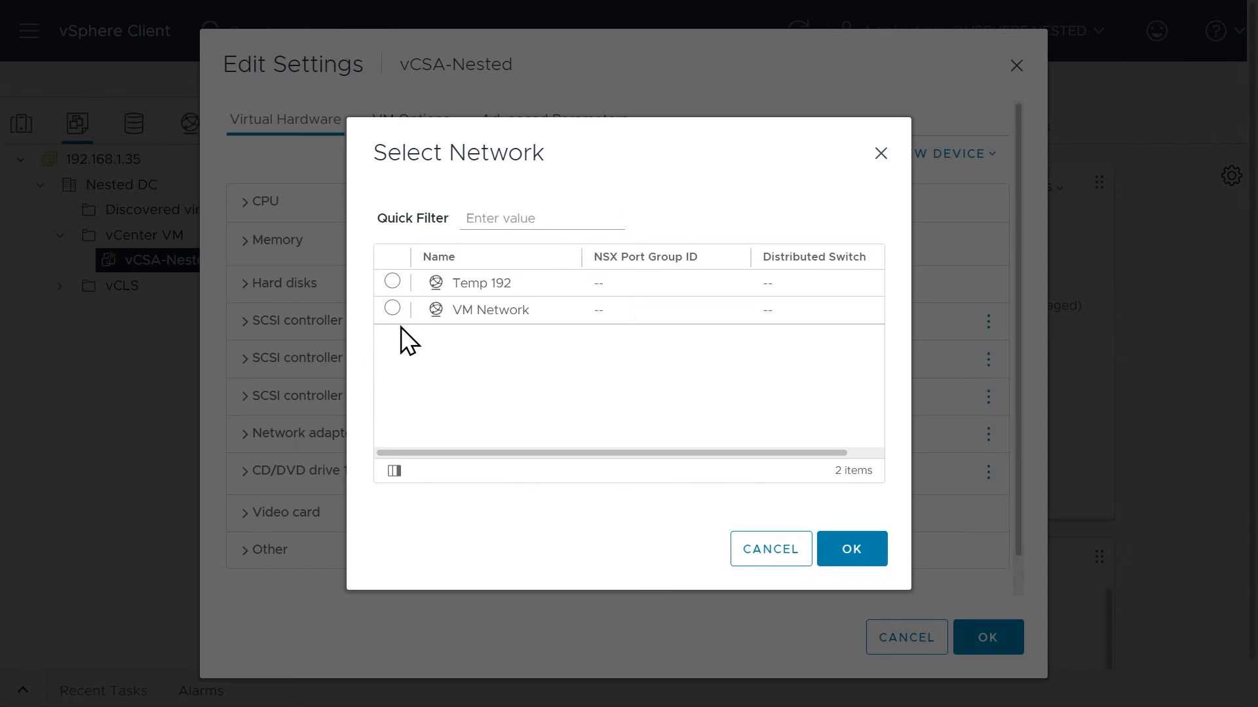
click(393, 281)
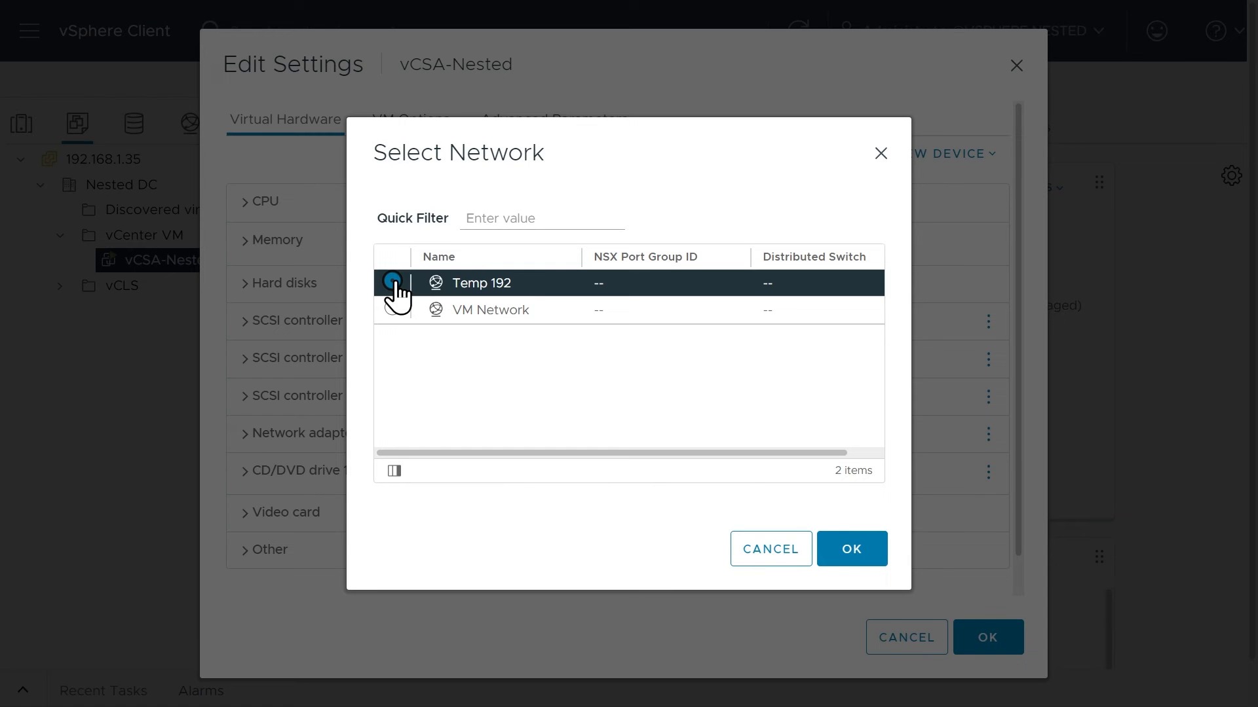
click(855, 554)
click(988, 649)
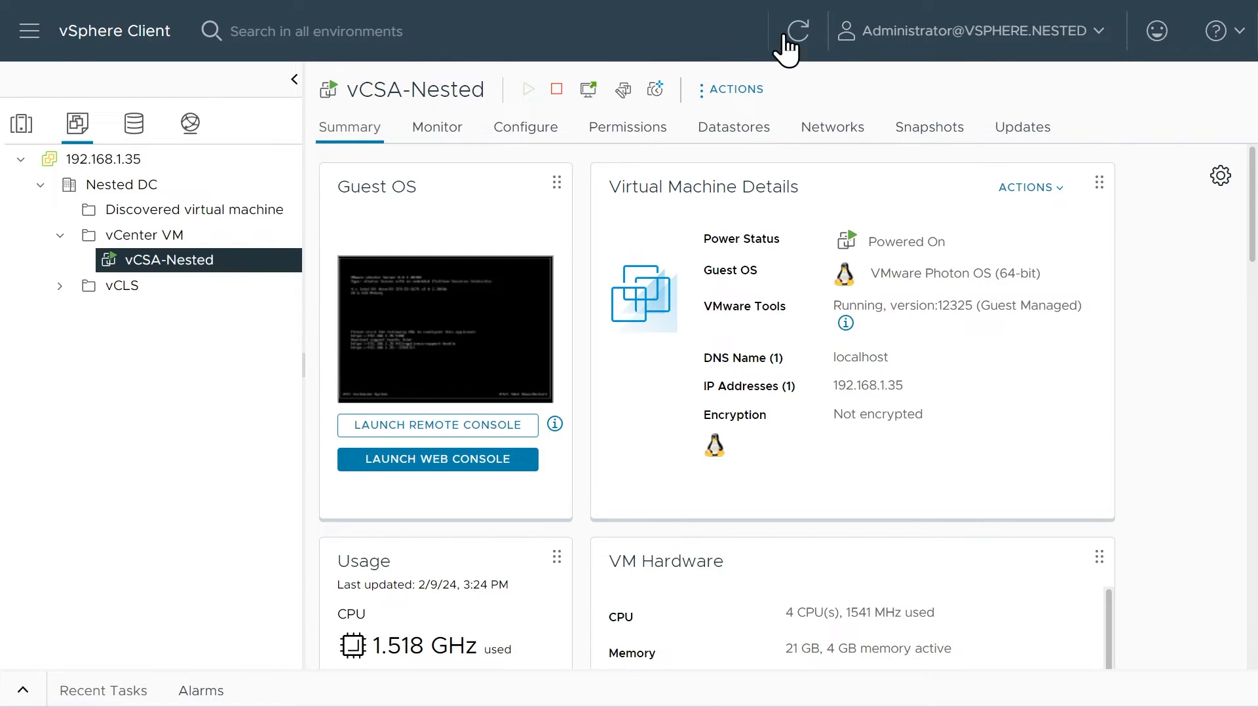
Check the Nested VDS topology and start adding hosts 192.168.1.31, 192.168.1.32 and 192.168.1.33 to the switch.
click(191, 124)
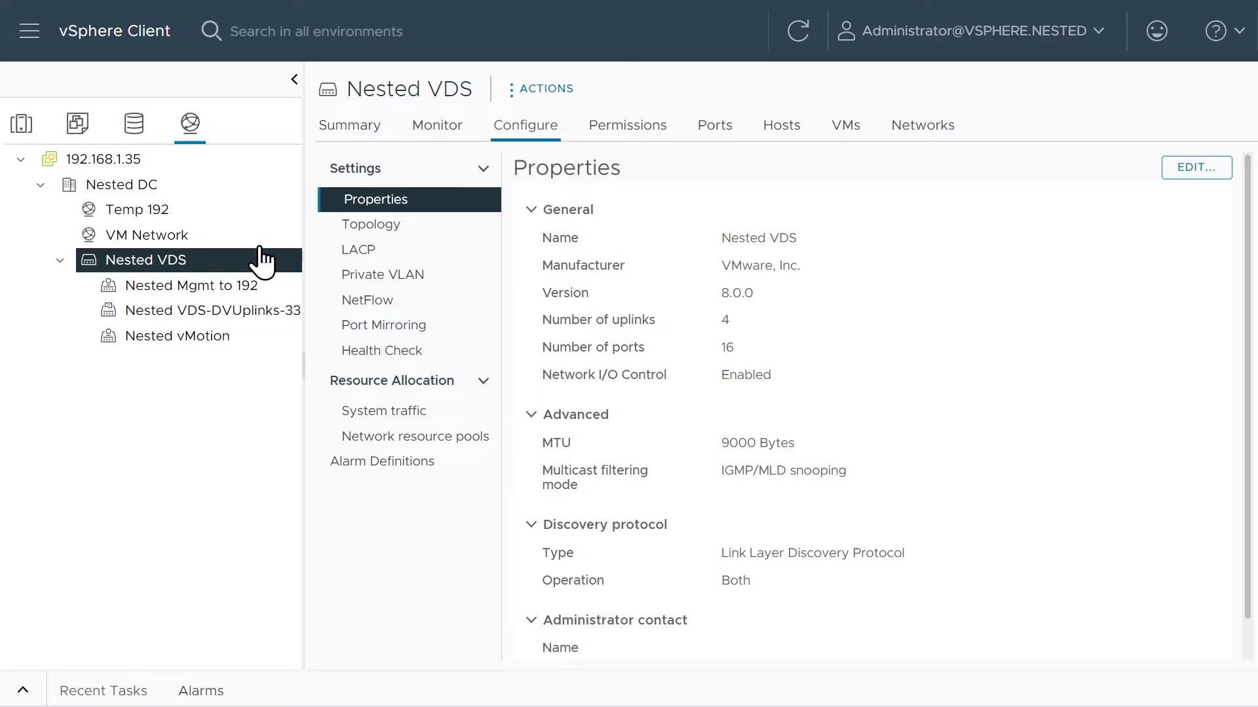
click(392, 230)
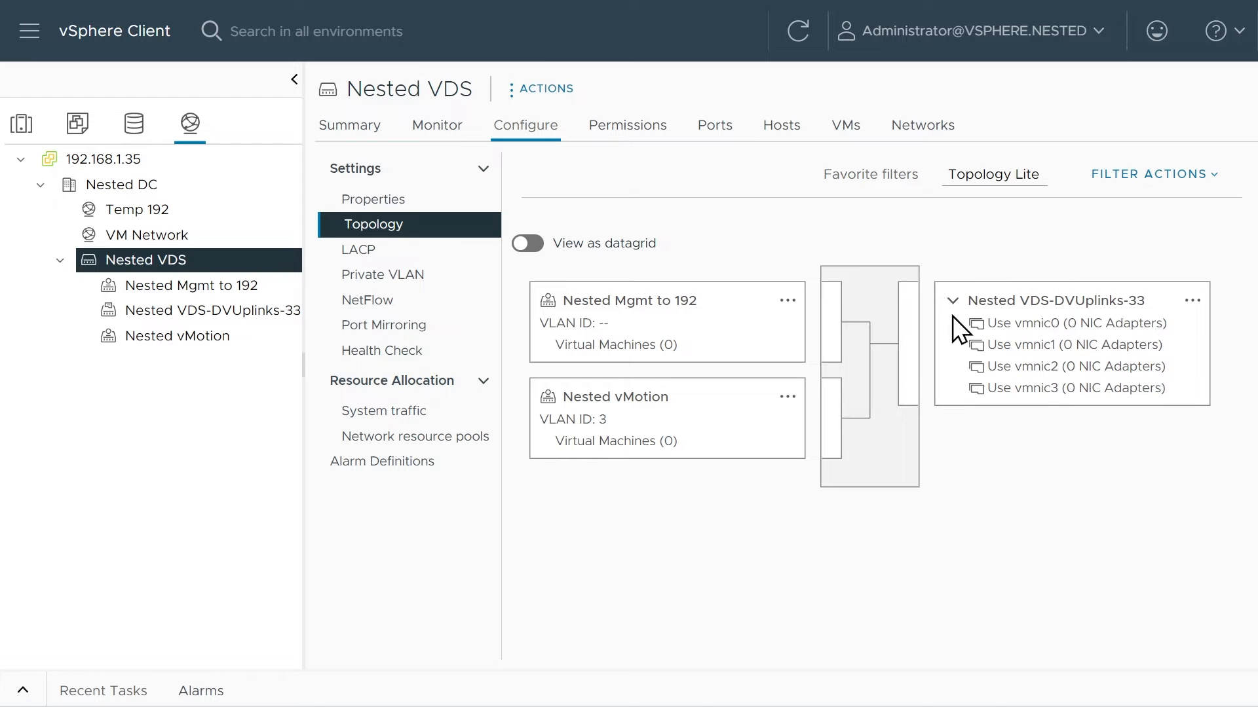
right_click(225, 264)
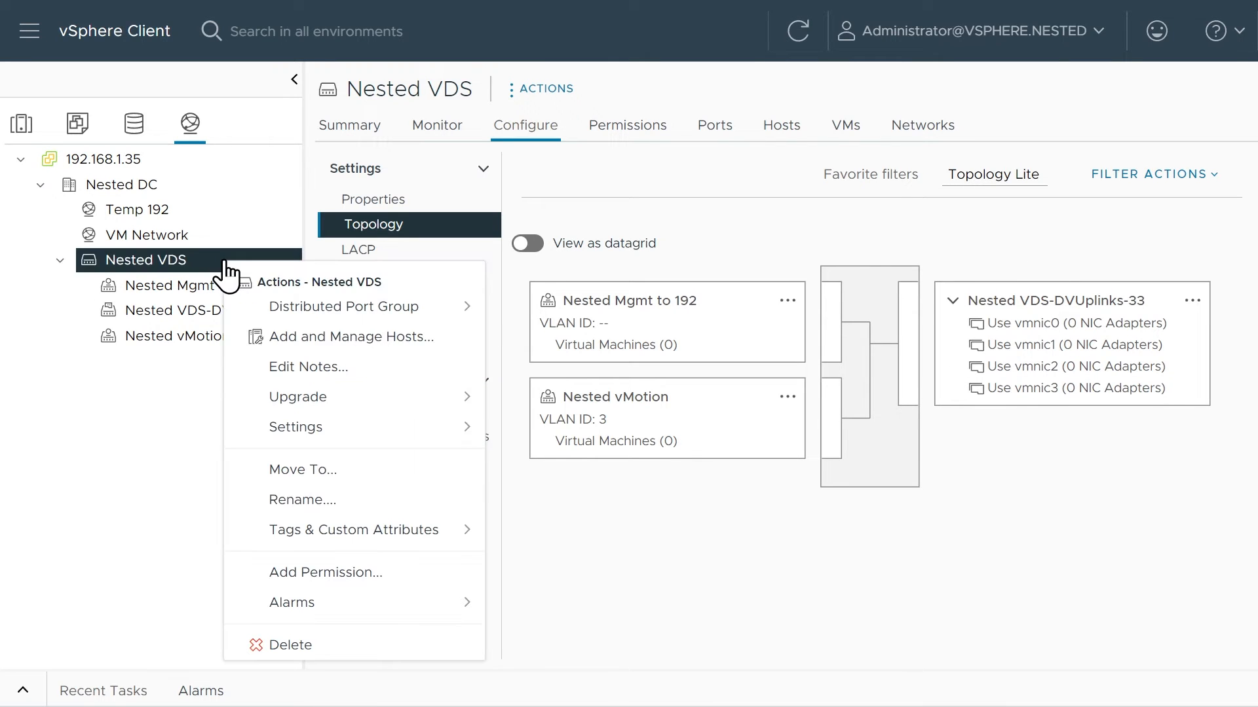
click(334, 336)
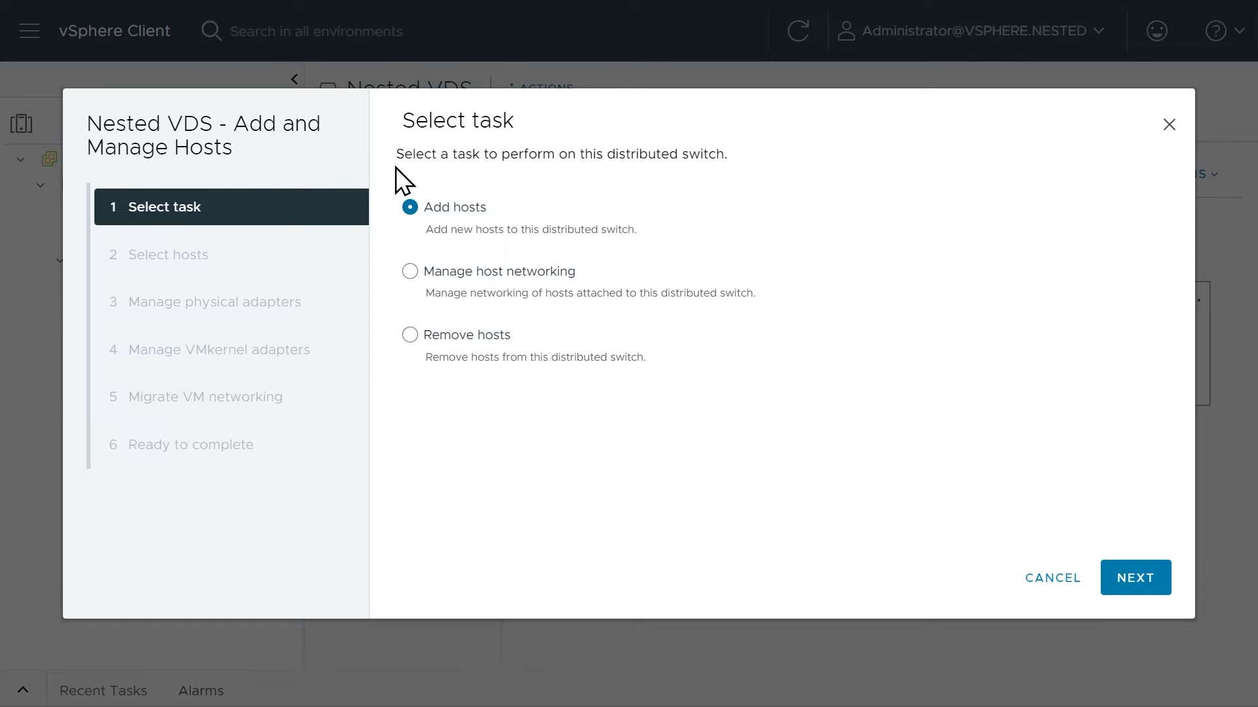
click(1133, 578)
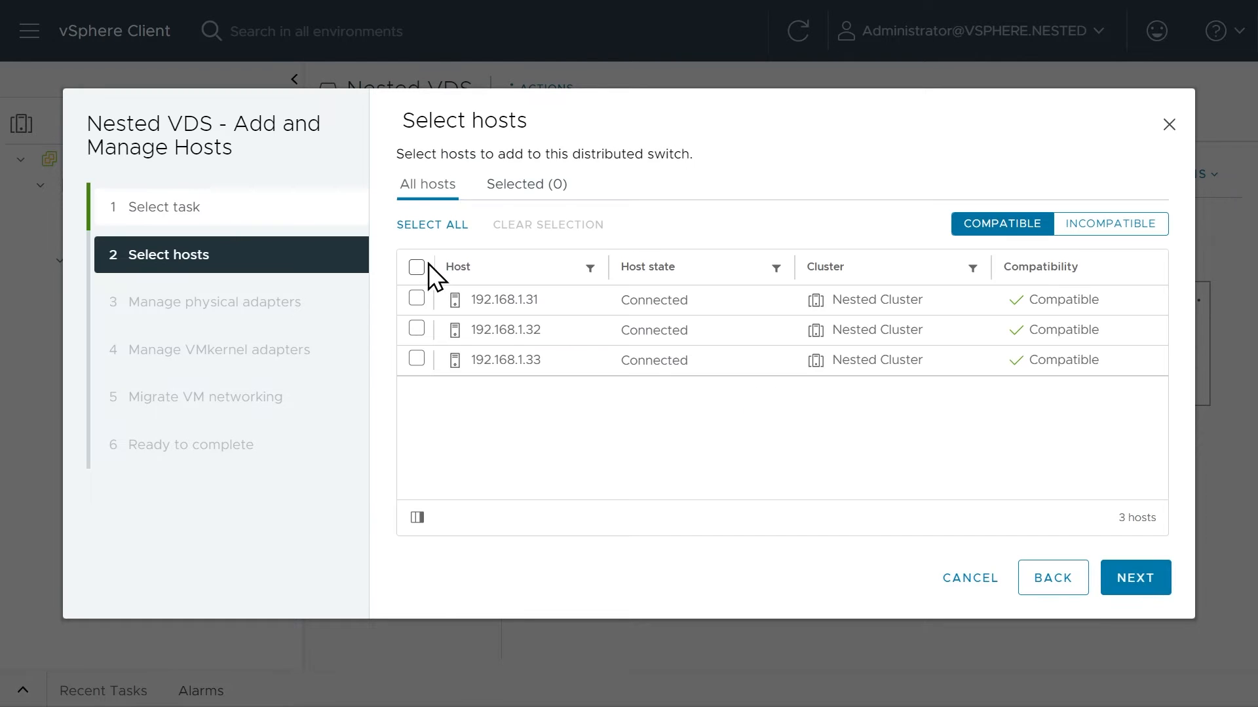
click(417, 267)
click(1140, 578)
Assign vmnic0, vmnic1, vmnic2 and vmnic3 on all hosts to the uplinks Use vmnic0, Use vmnic1, Use vmnic2 and Use vmnic3 respectively.
click(1081, 306)
click(1043, 342)
click(1044, 342)
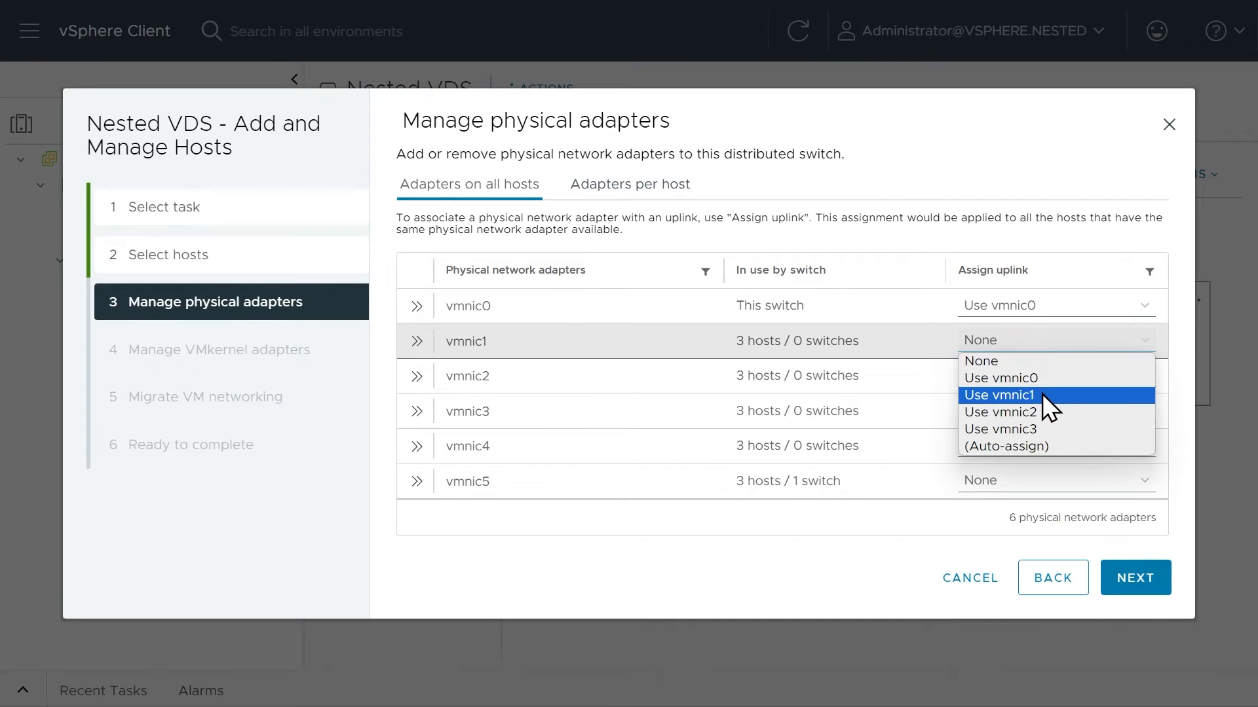
click(1042, 395)
click(1048, 367)
click(1046, 447)
click(1032, 414)
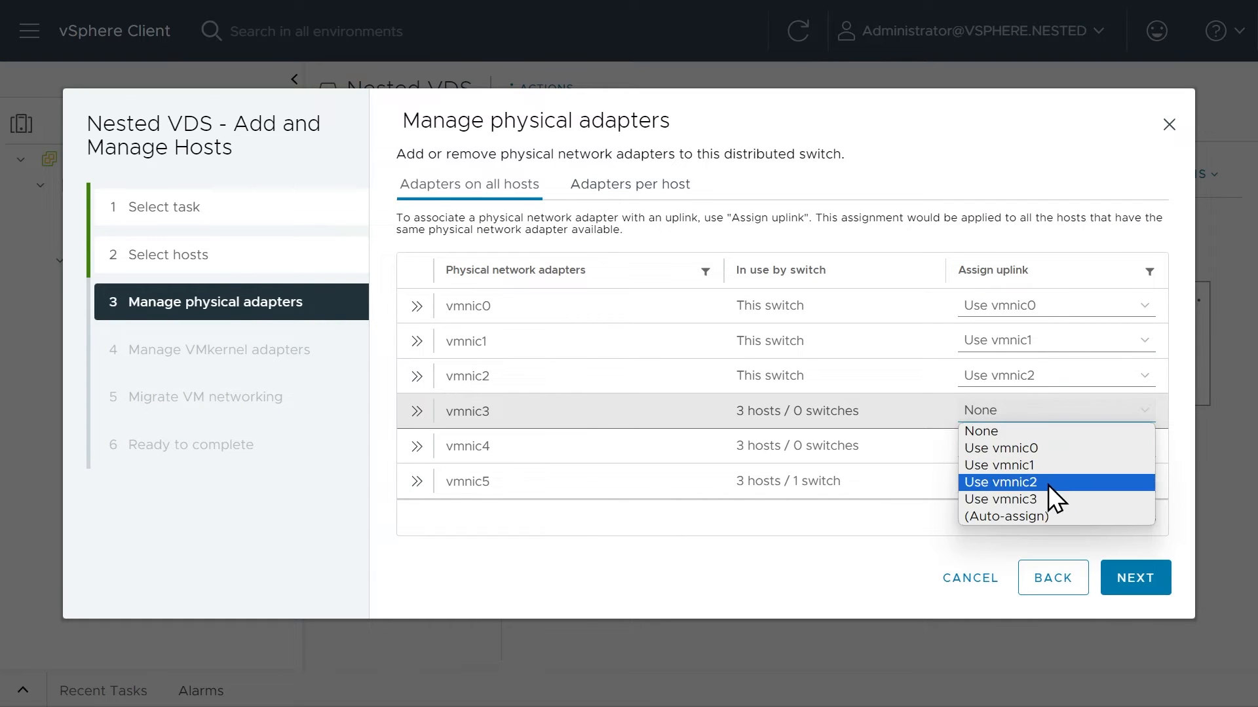
click(979, 498)
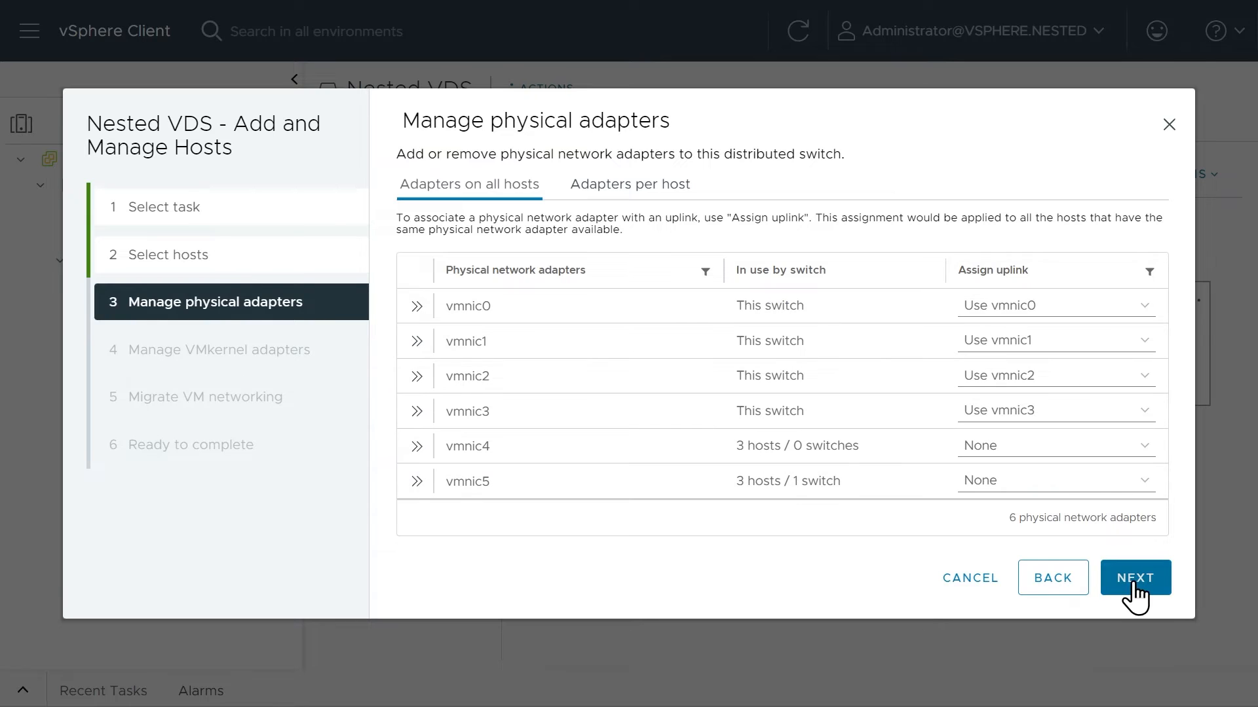
click(1134, 577)
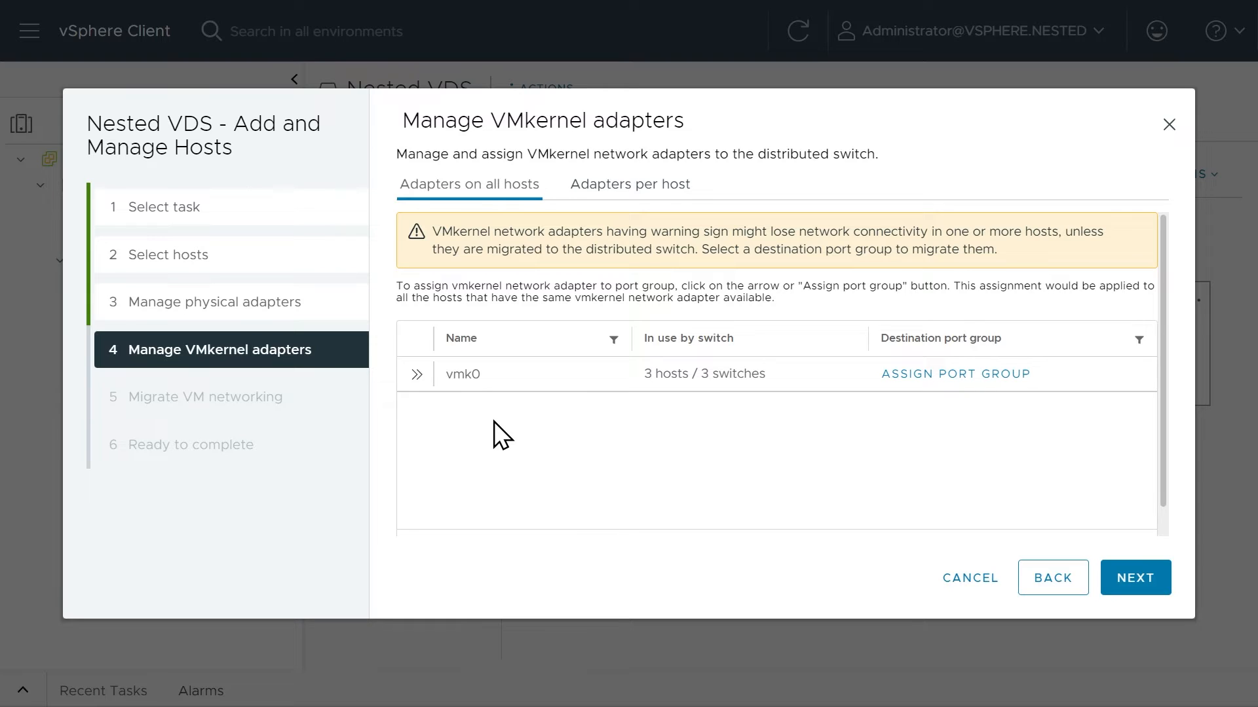
Assign vmk0 to the Nested Mgmt to 192 port group, skip VM networking migration, and finish adding the hosts.
click(917, 374)
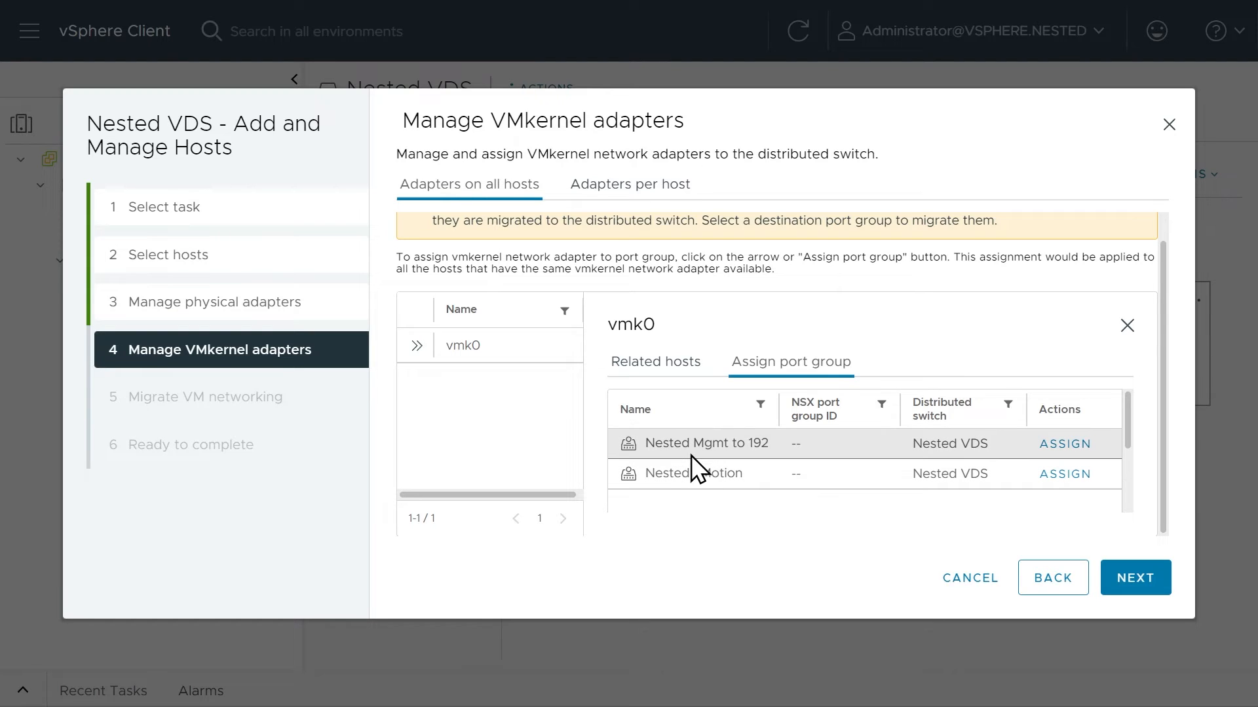
click(1062, 446)
click(416, 306)
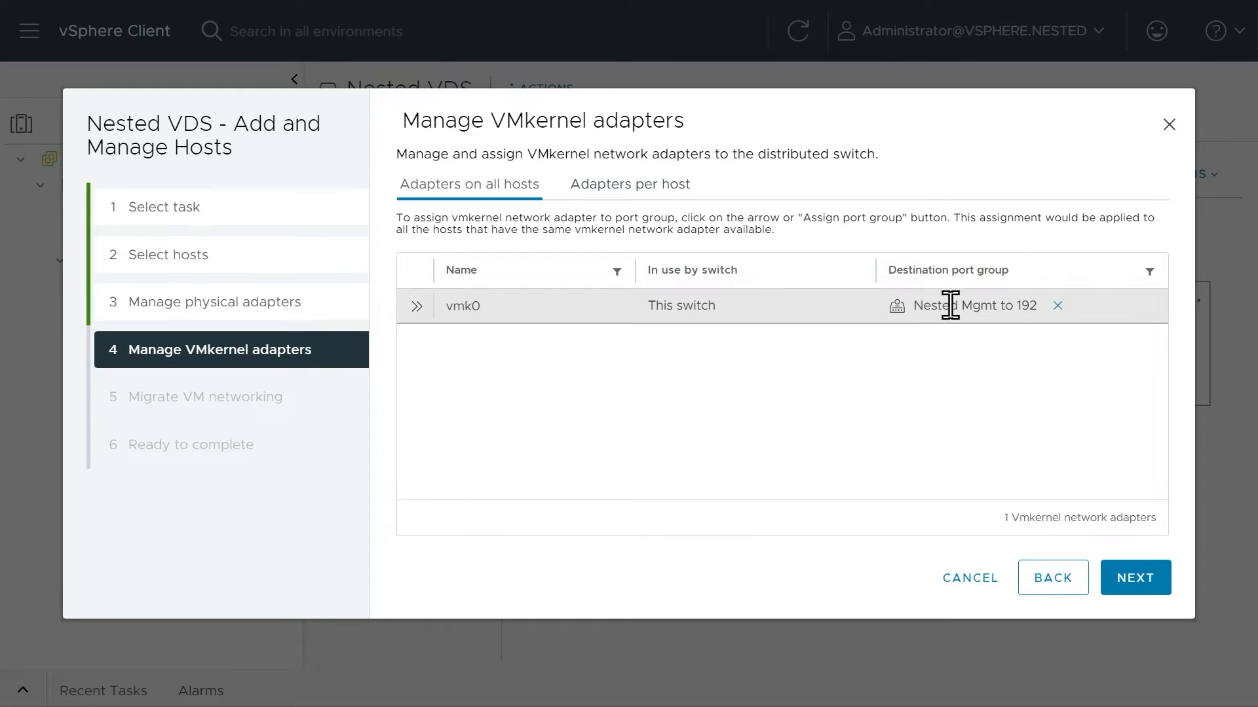
click(1132, 583)
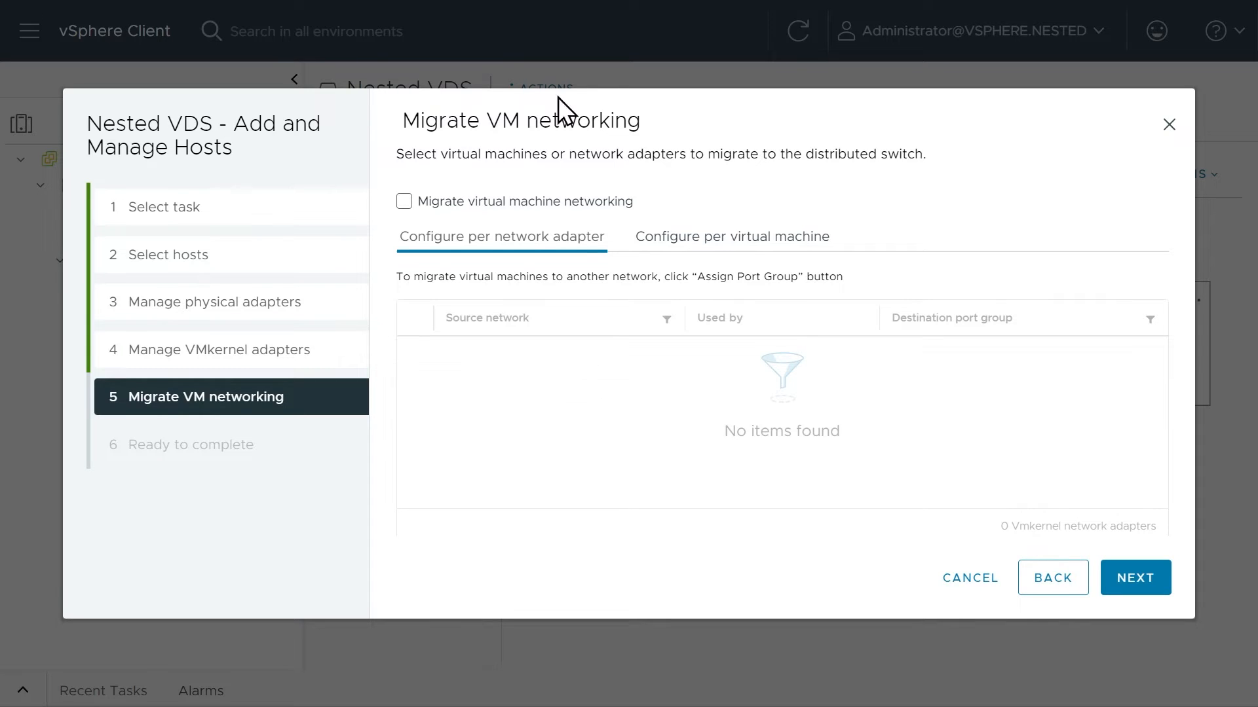
click(1136, 584)
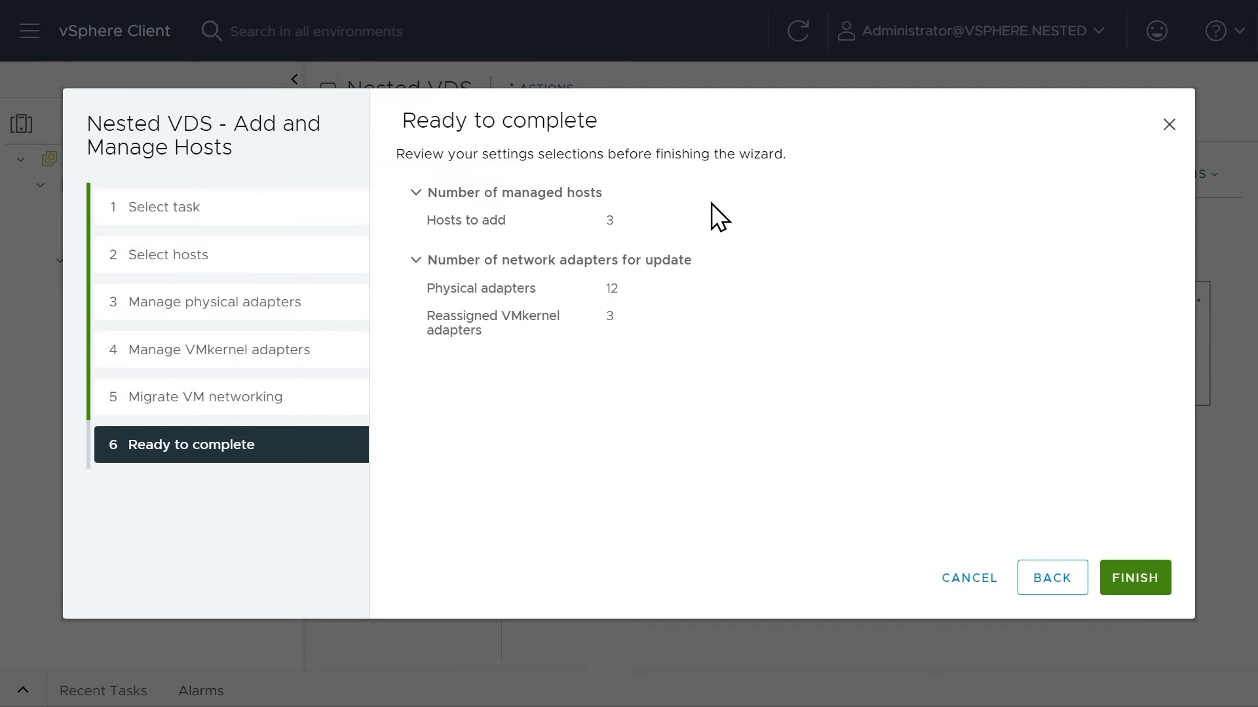
click(1137, 581)
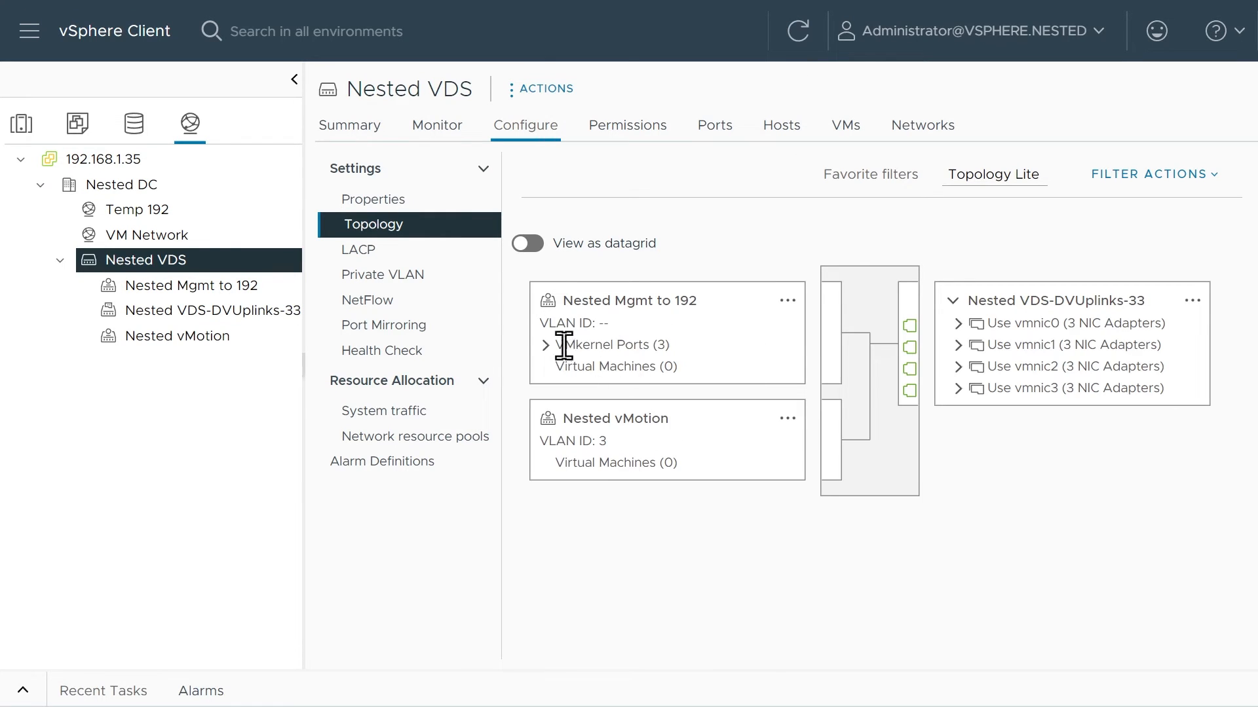
Examine the VMkernel ports of Nested Mgmt to 192 and the vmnic0 and vmnic1 uplink adapters in the Nested VDS topology.
click(546, 343)
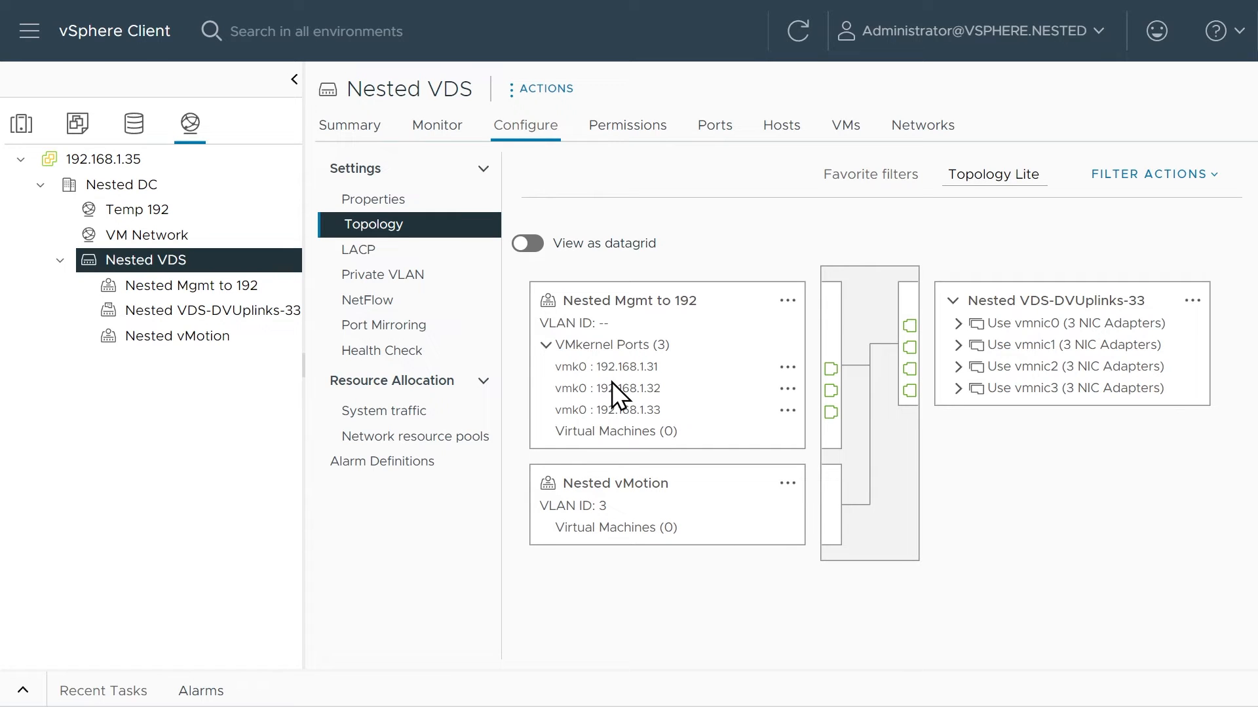
click(959, 326)
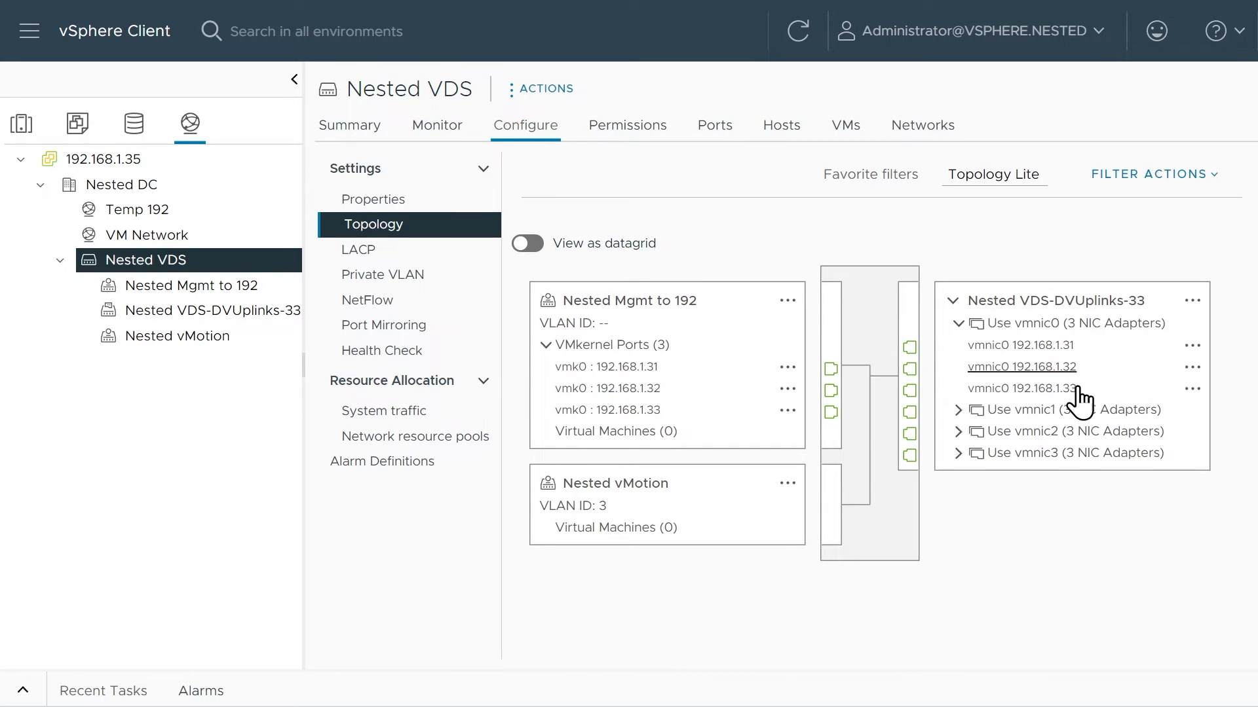
click(960, 411)
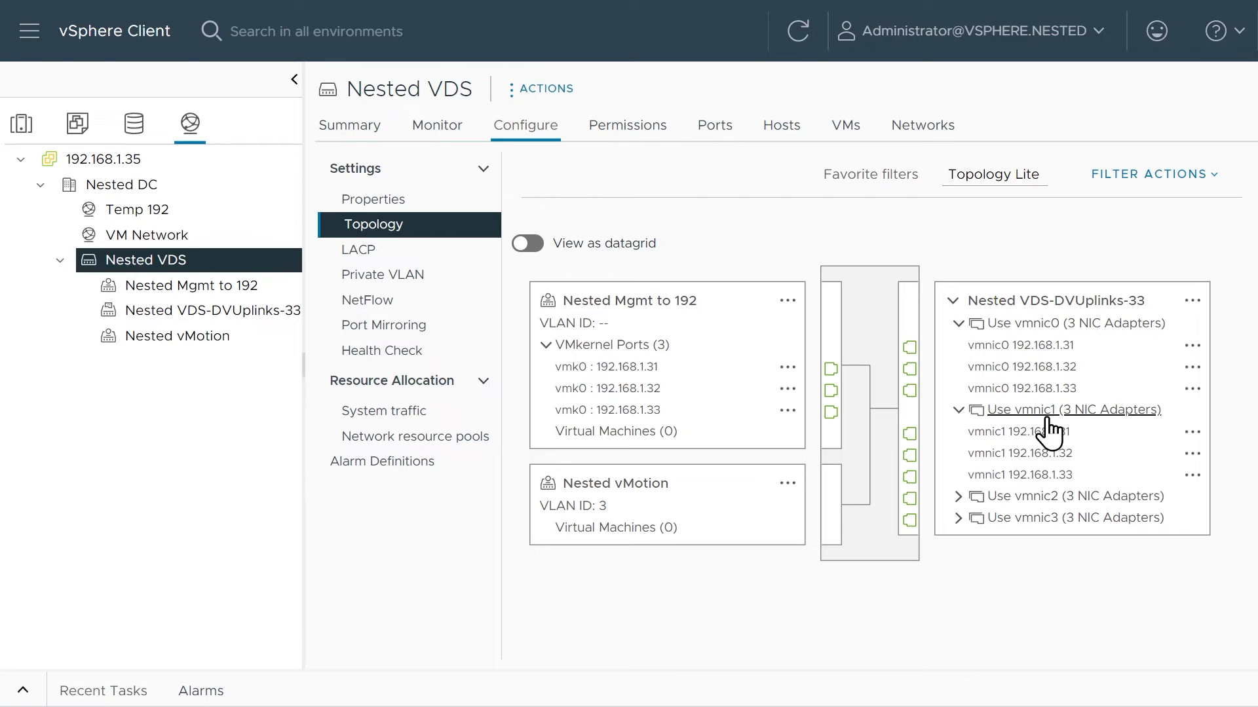
click(959, 411)
click(956, 328)
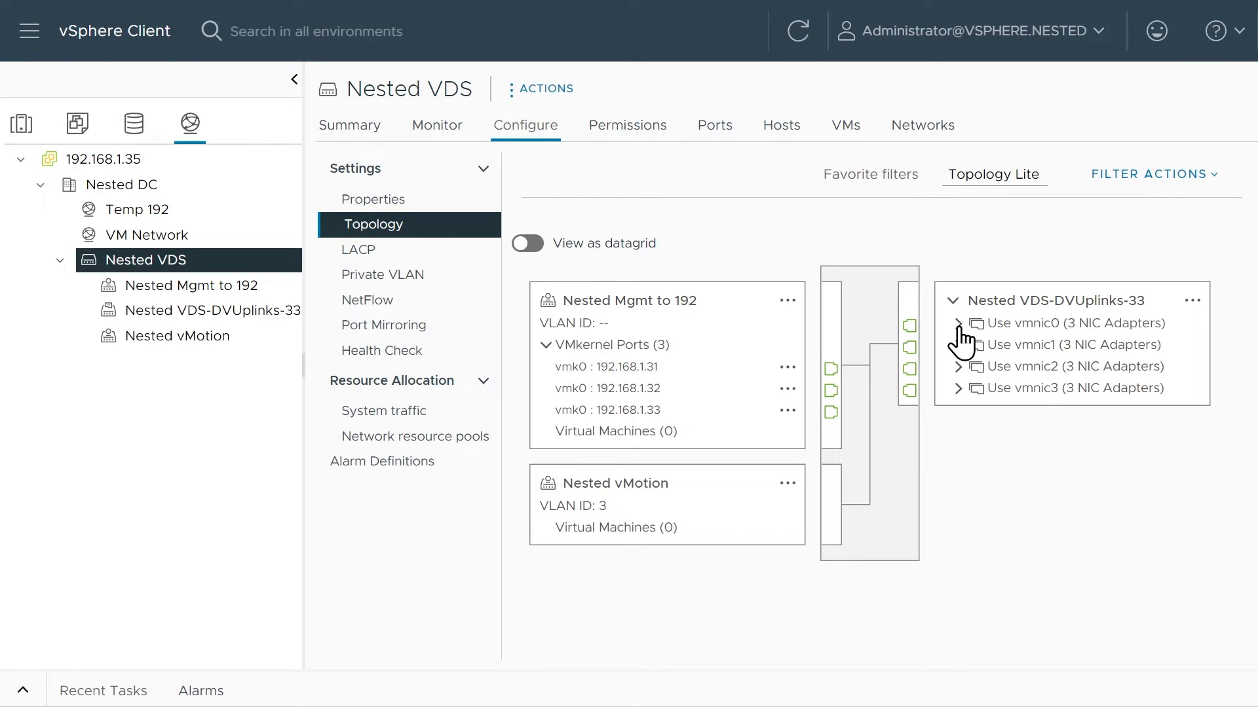
click(545, 344)
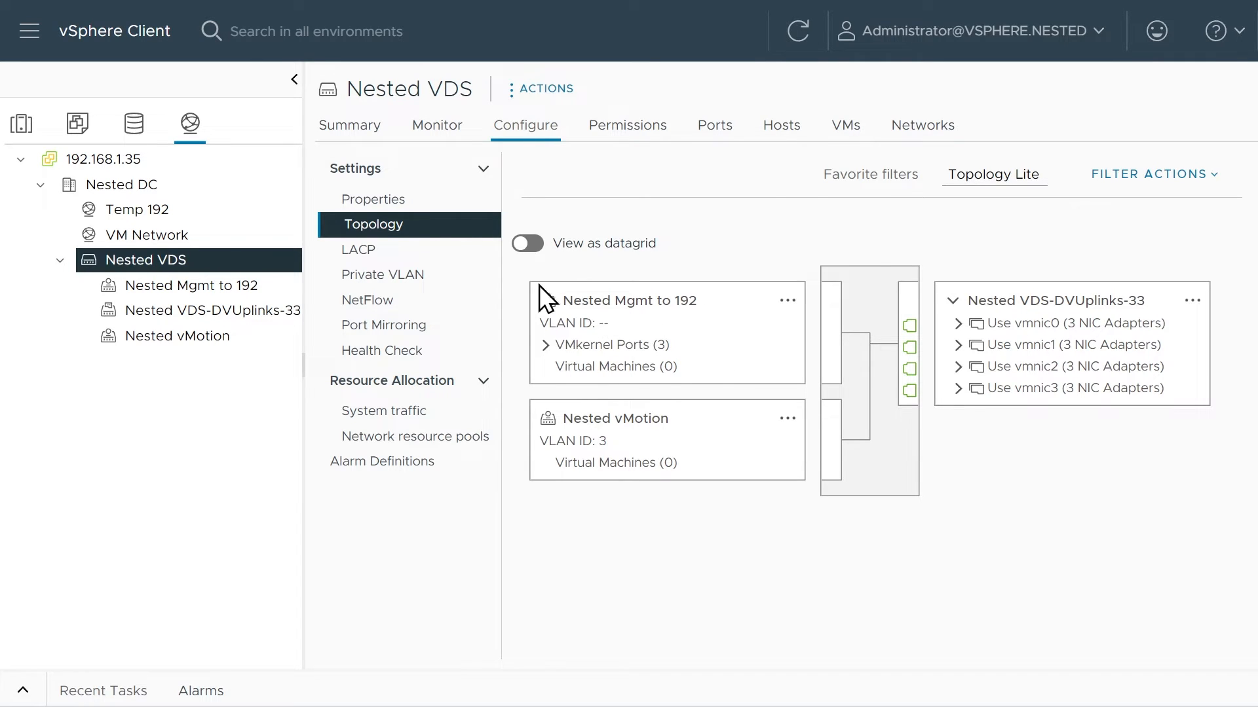
Connect Network adapter 1 of the vCSA-Nested virtual machine to the Nested Mgmt to 192 port group and save the settings.
click(77, 123)
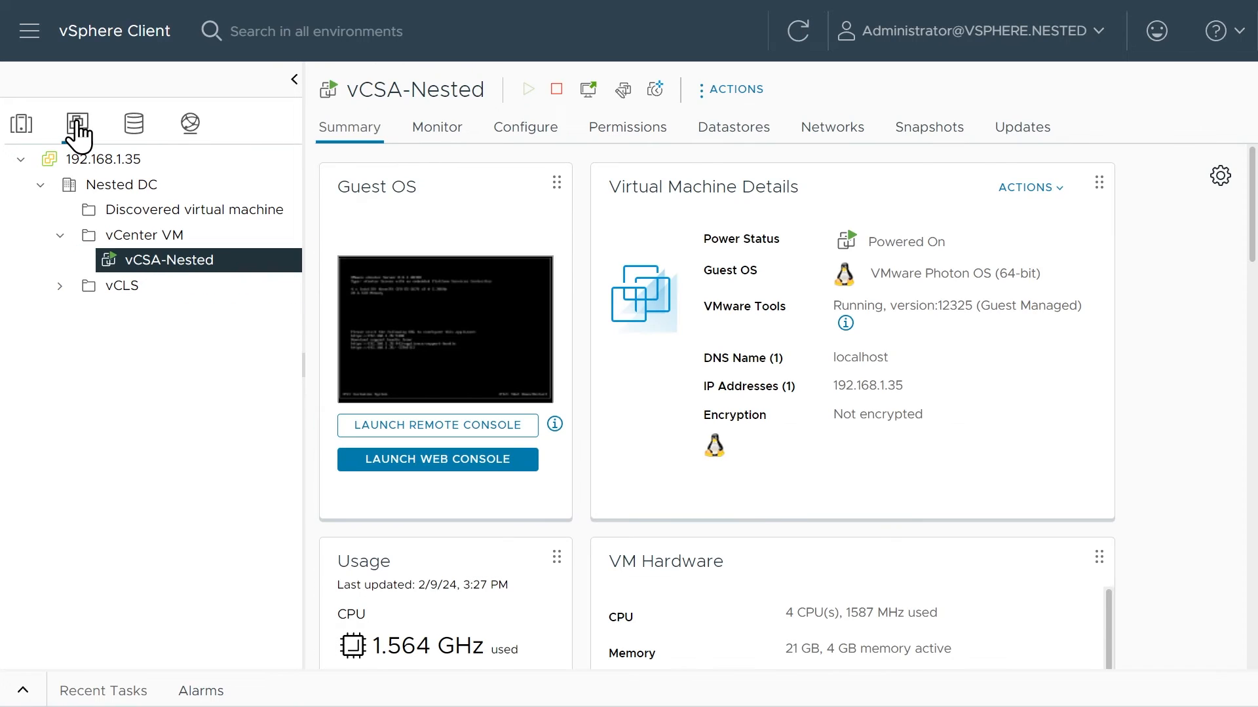
right_click(176, 269)
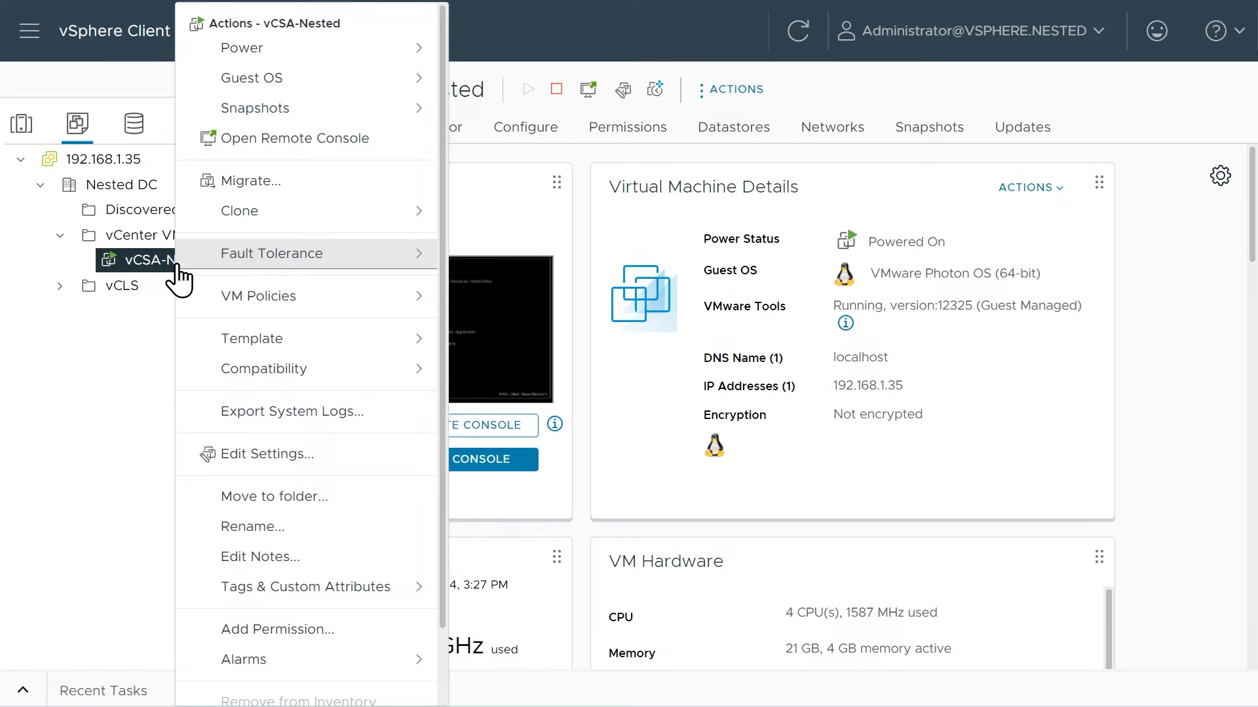
click(270, 456)
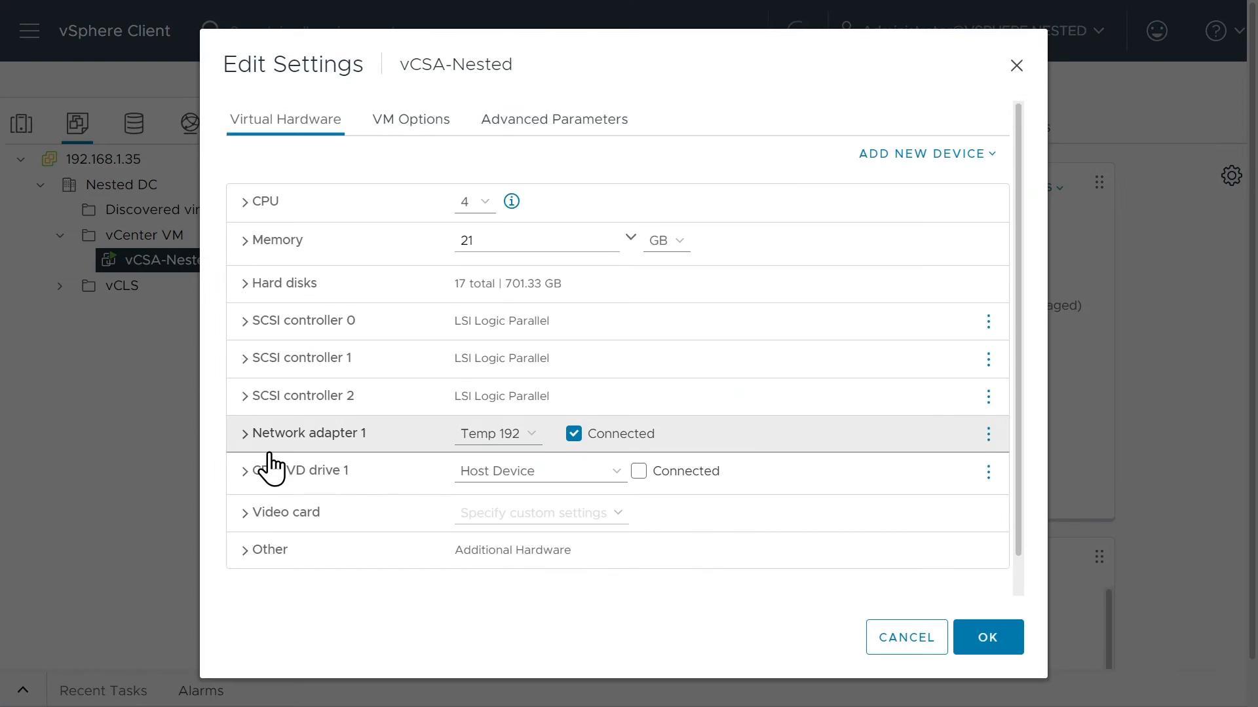
click(532, 435)
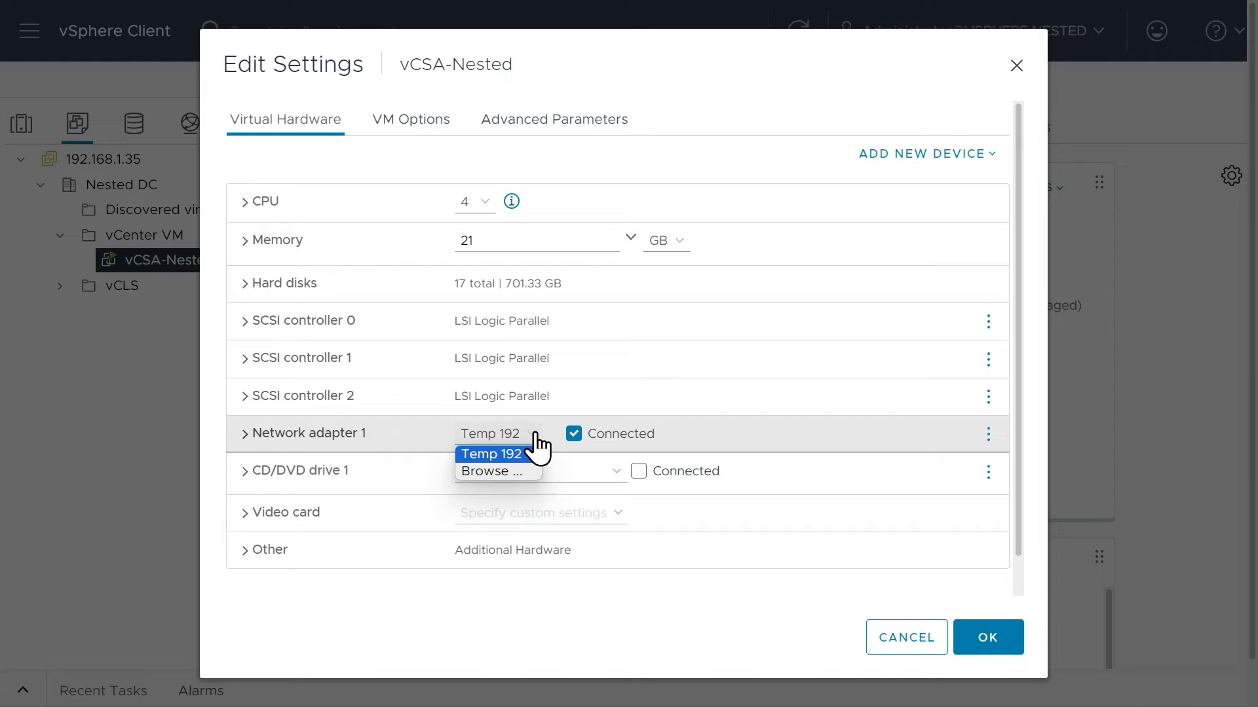
click(514, 472)
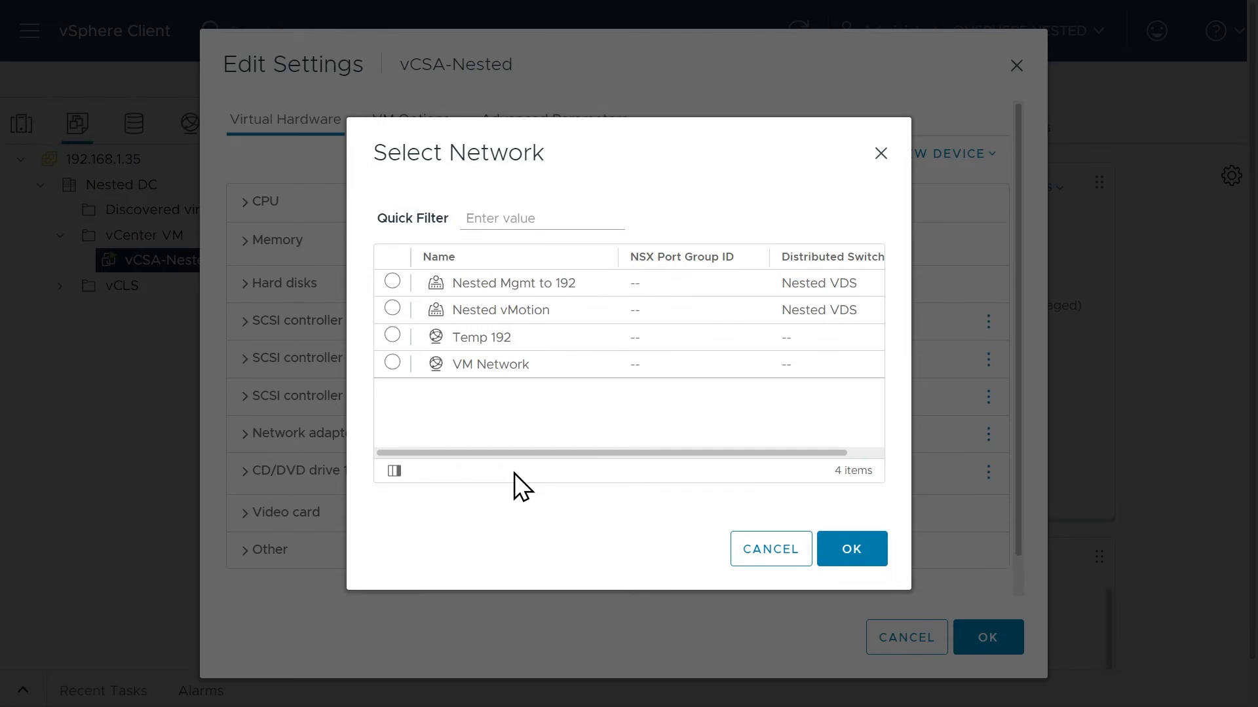
click(392, 282)
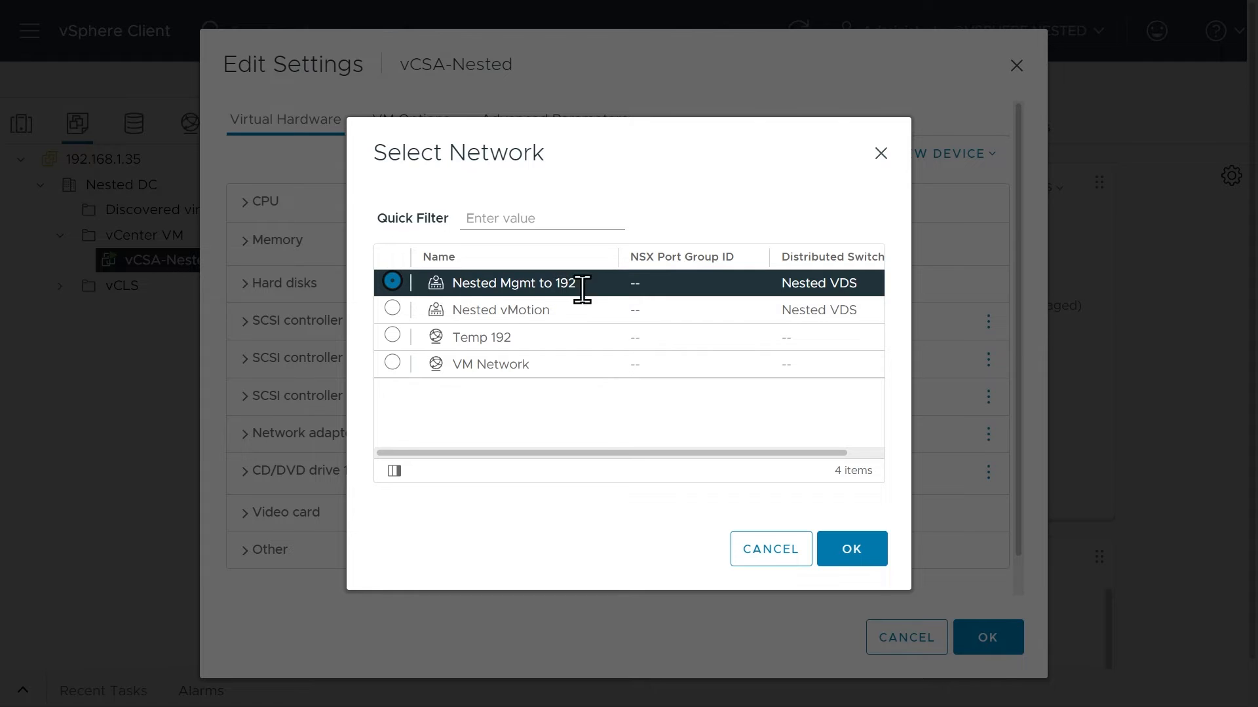
click(859, 558)
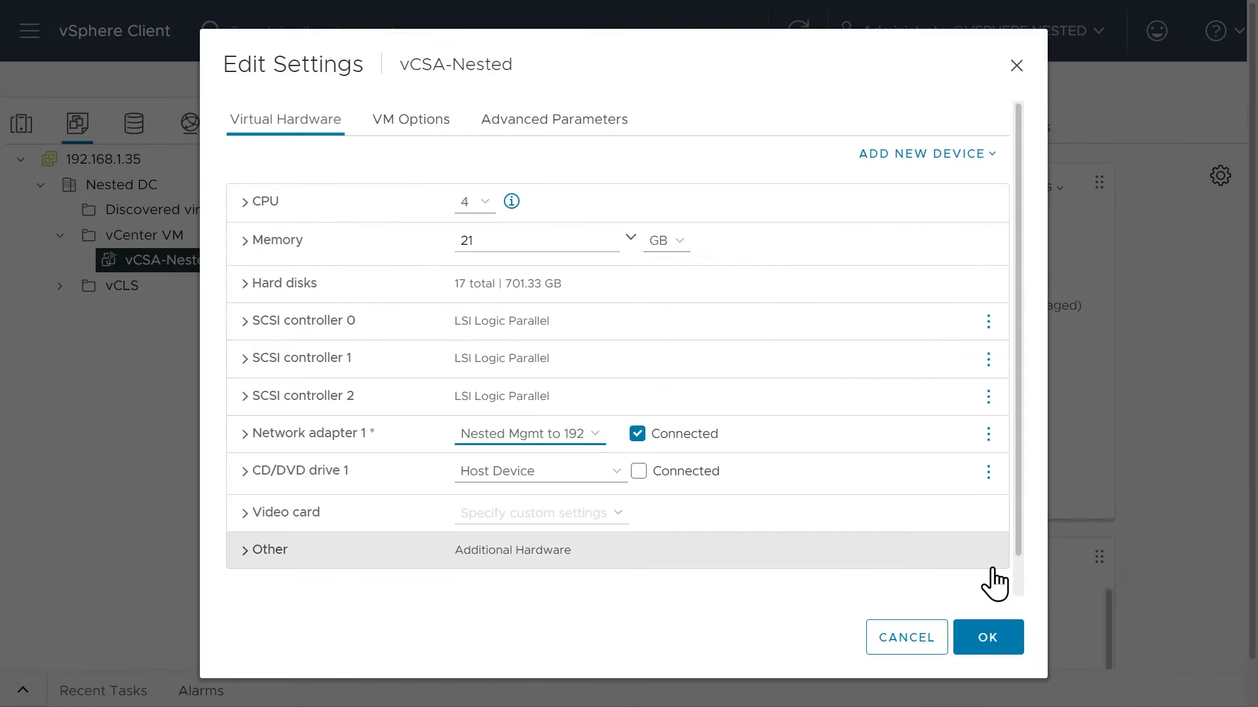
click(989, 637)
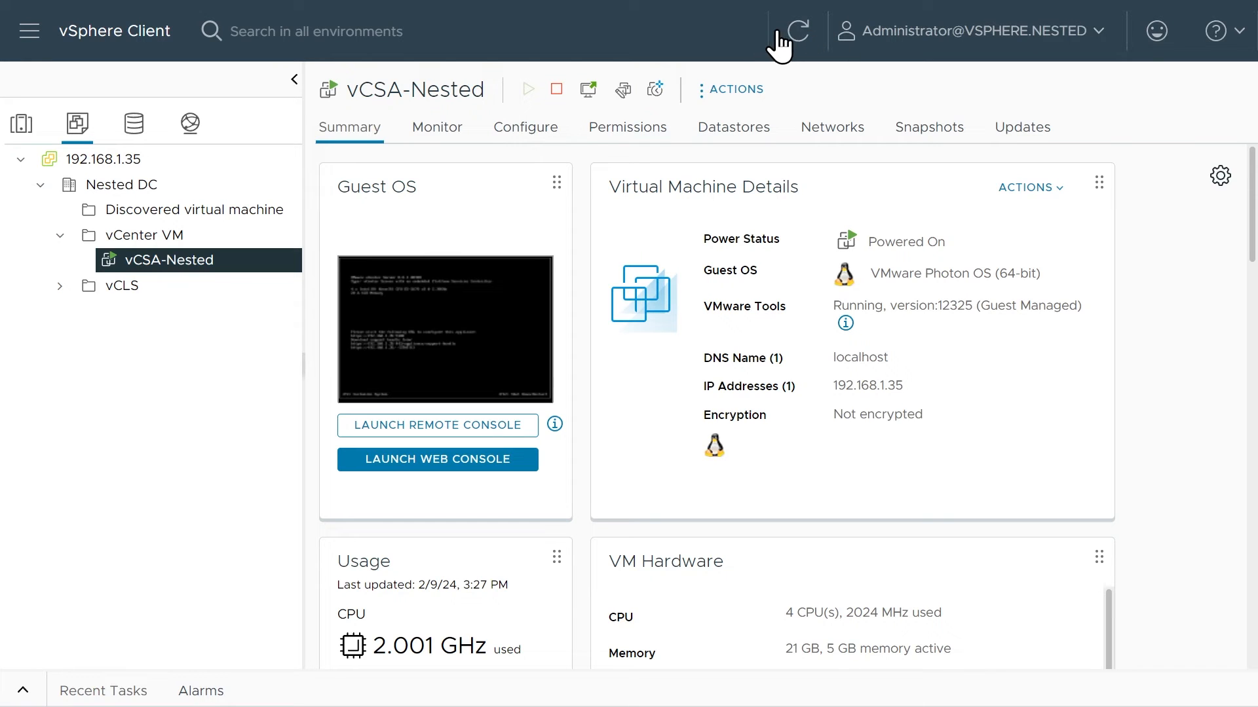
Check the Temp 192 port group on host 192.168.1.33 and remove its standard switch vSwitch1.
click(22, 125)
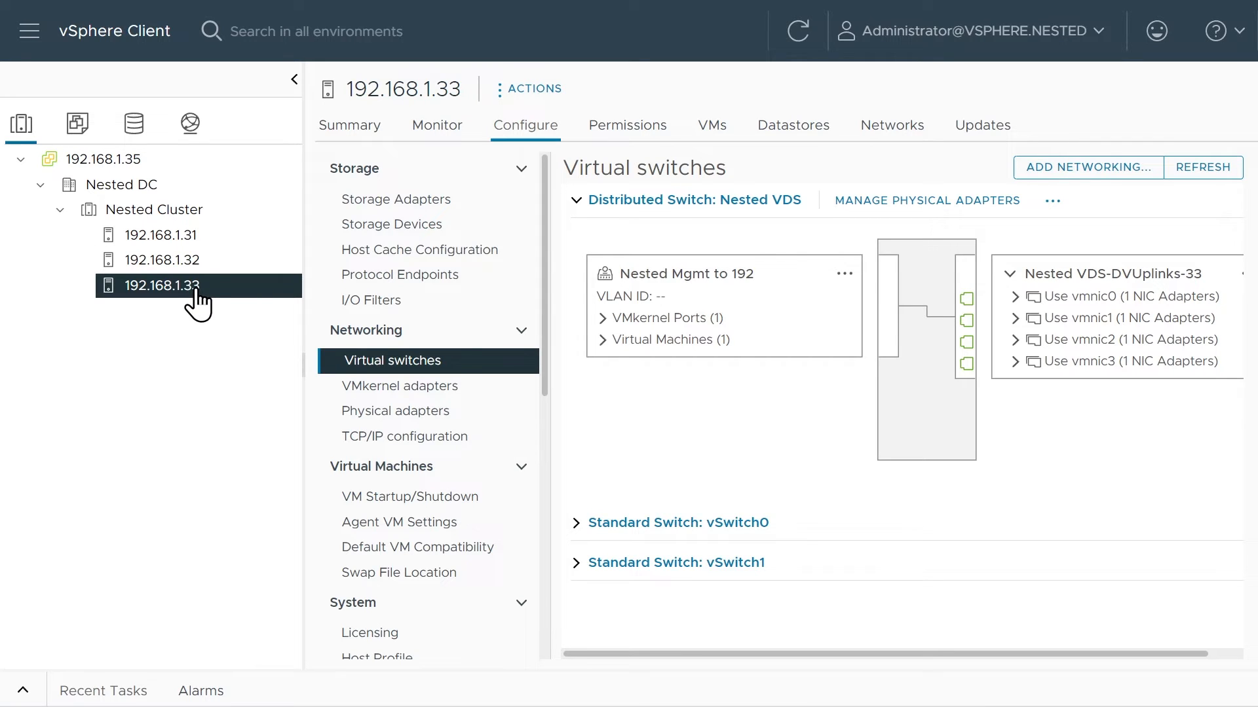
click(575, 563)
scroll(818, 557, down, 3)
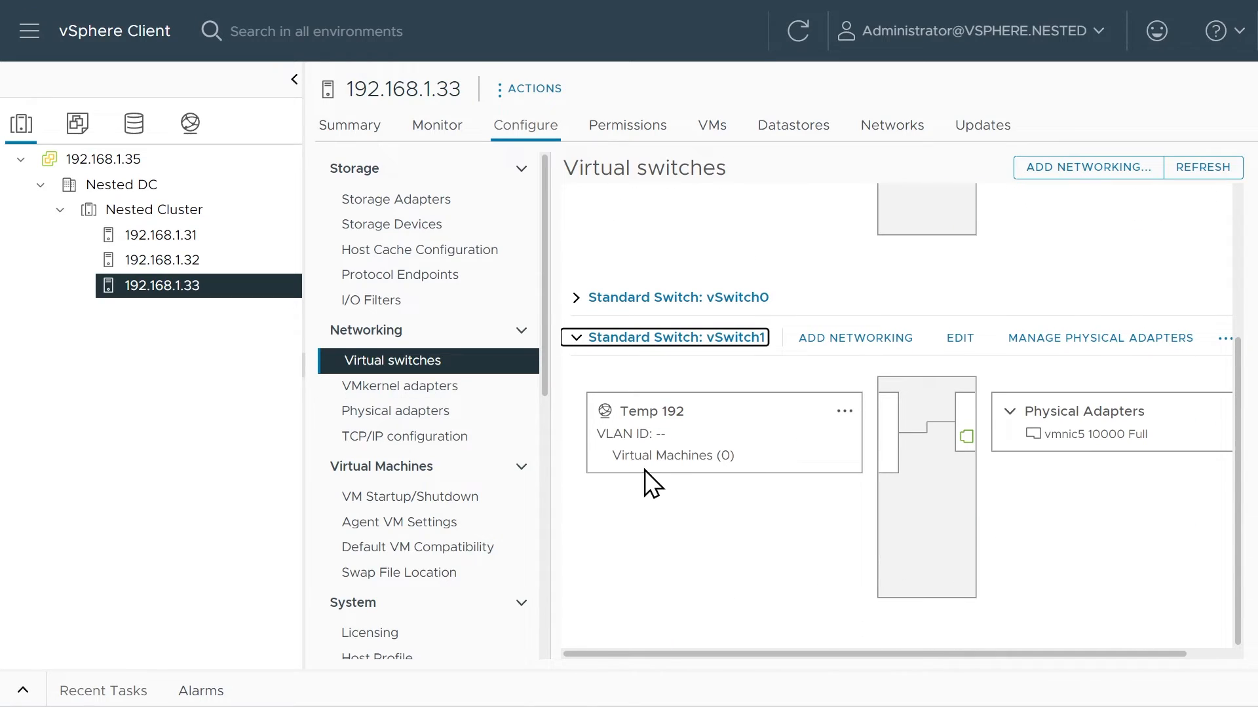
click(1222, 340)
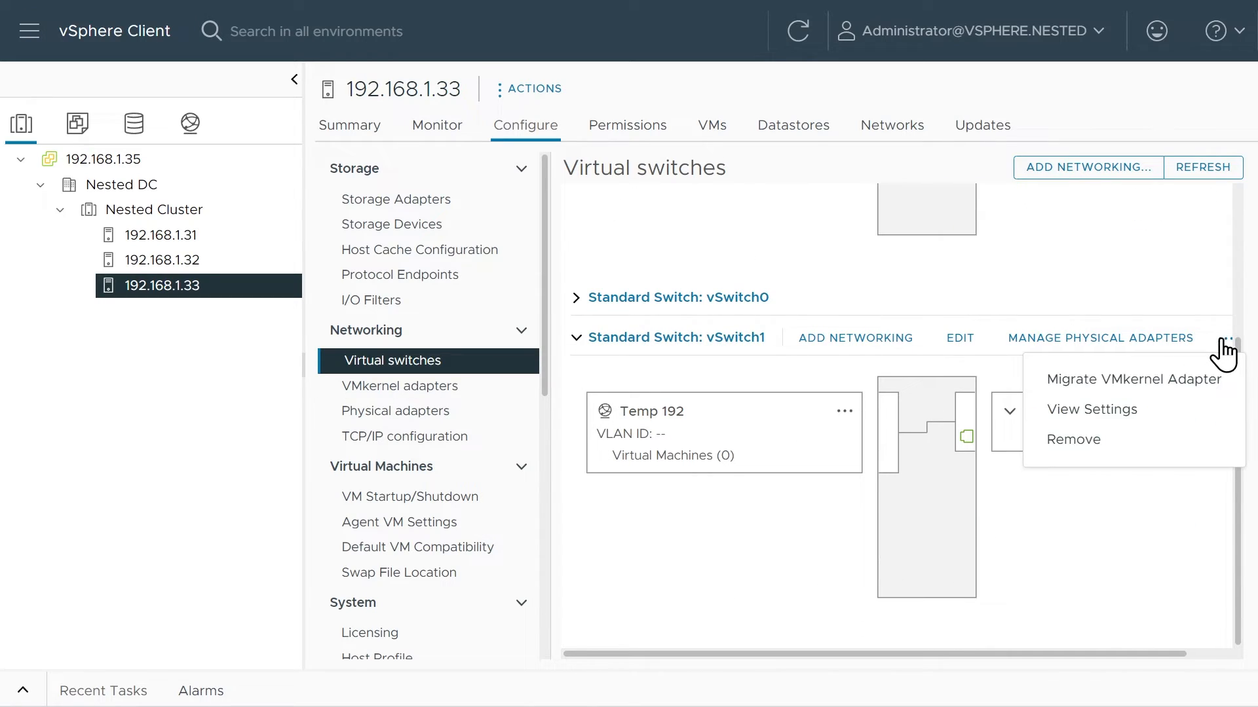
click(1071, 444)
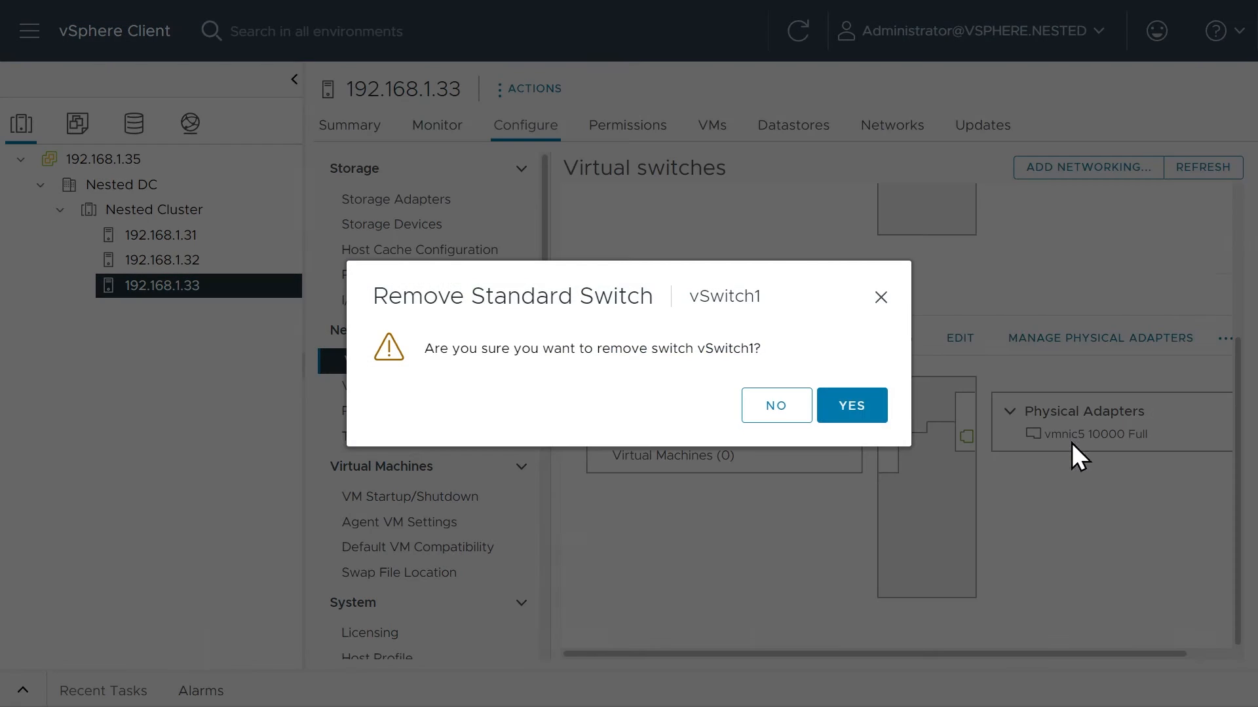
click(858, 411)
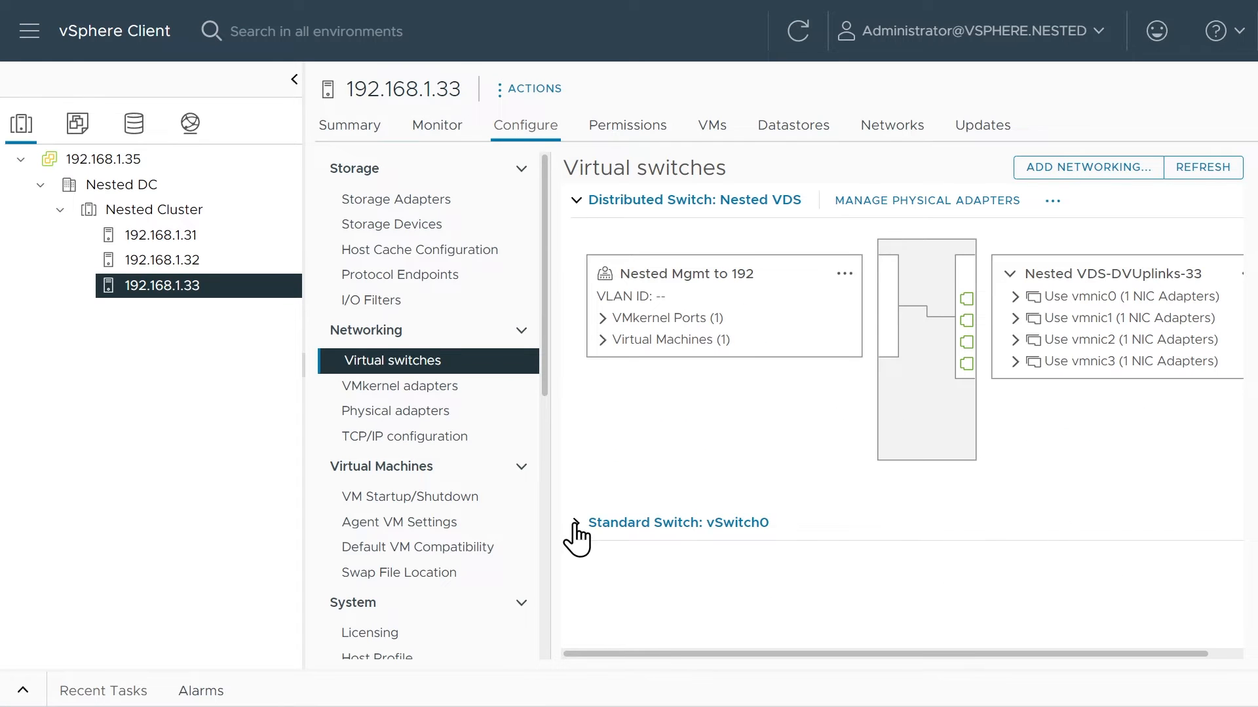
Remove the standard switch vSwitch0 from host 192.168.1.33.
click(577, 523)
scroll(870, 489, down, 3)
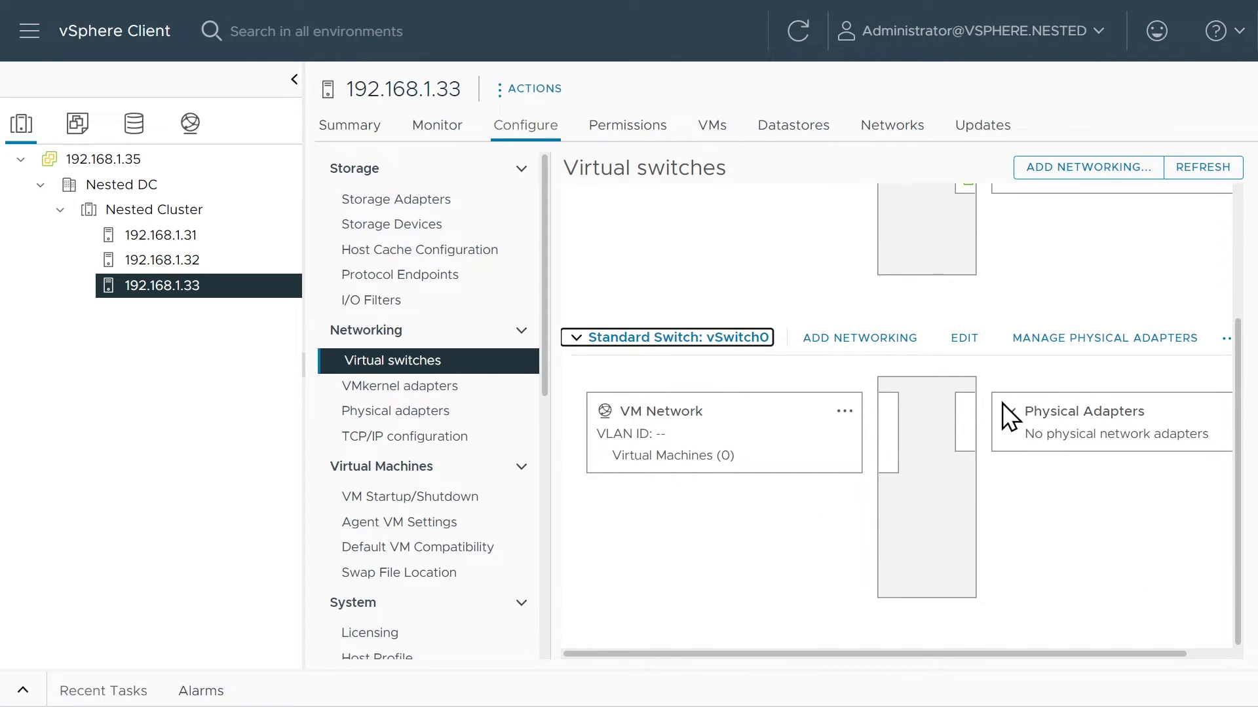
click(1226, 339)
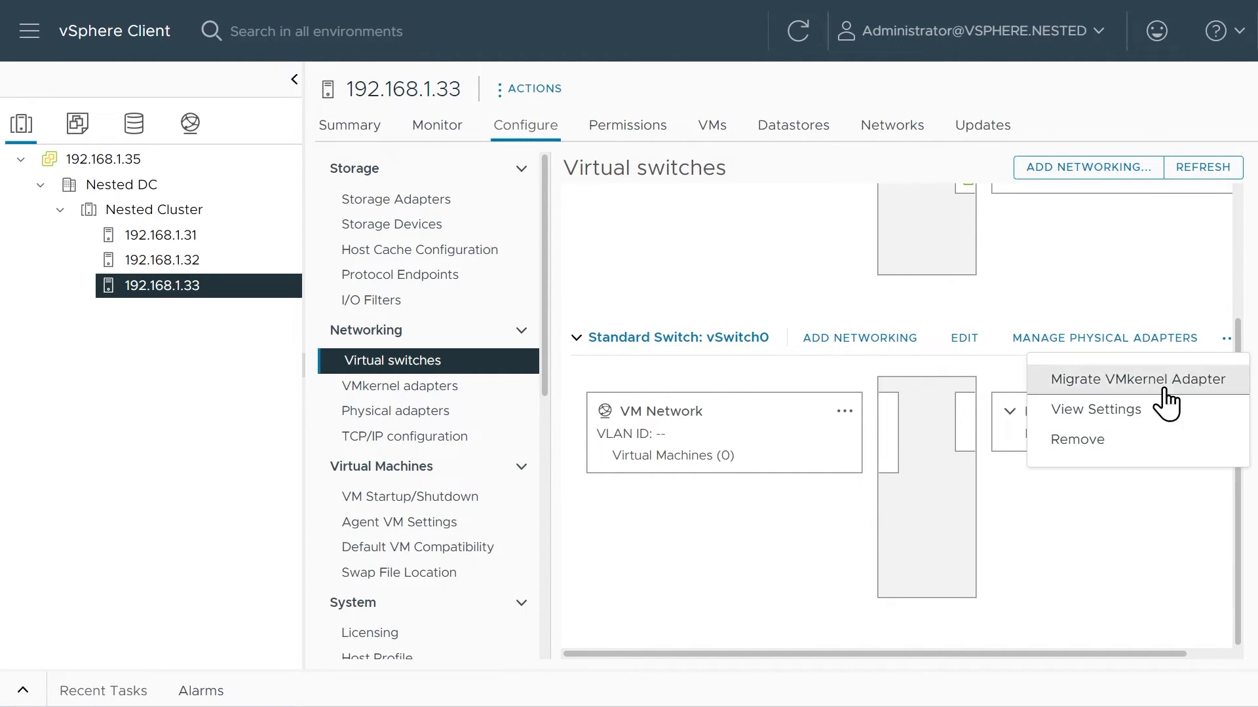
click(1074, 440)
click(866, 408)
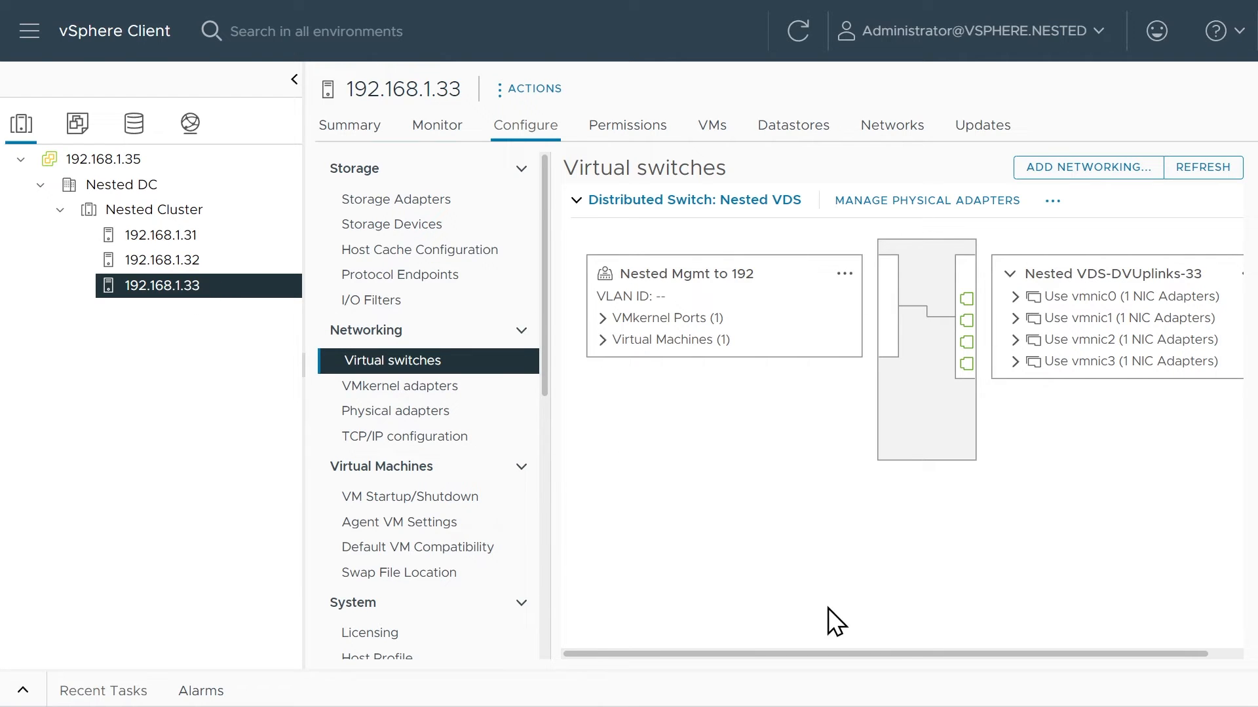
Remove the standard switch vSwitch0 from host 192.168.1.31.
click(171, 236)
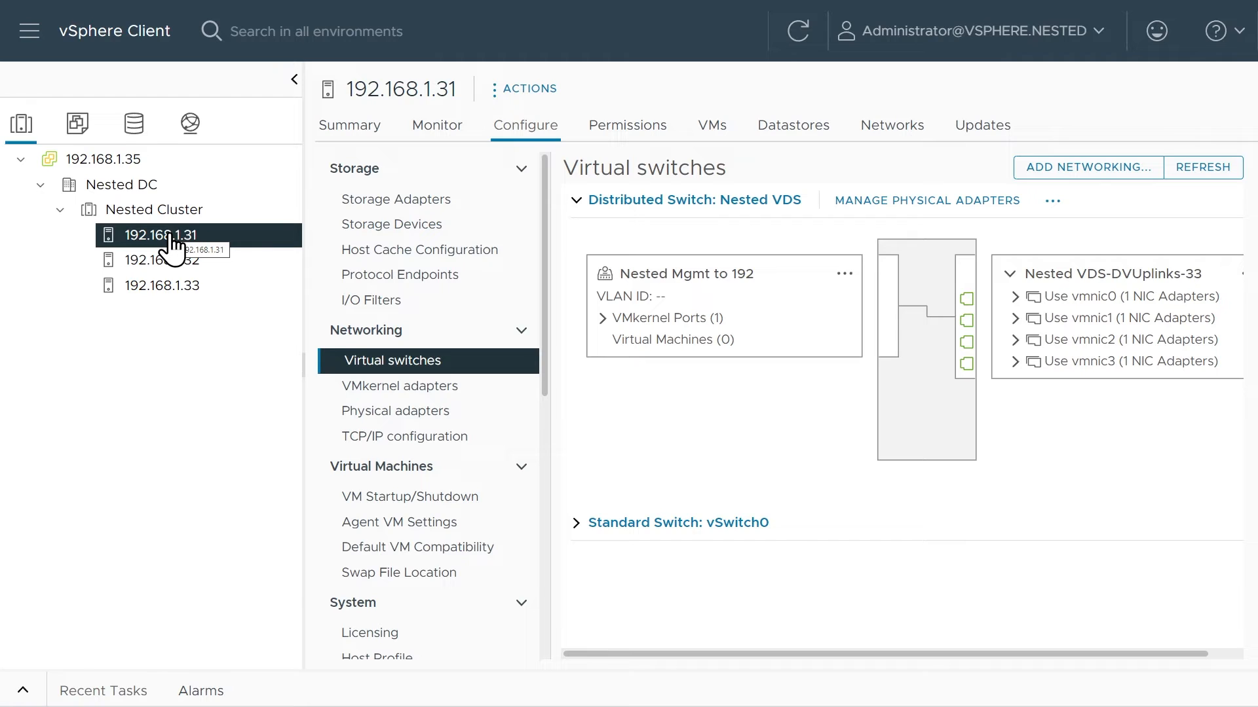
click(579, 523)
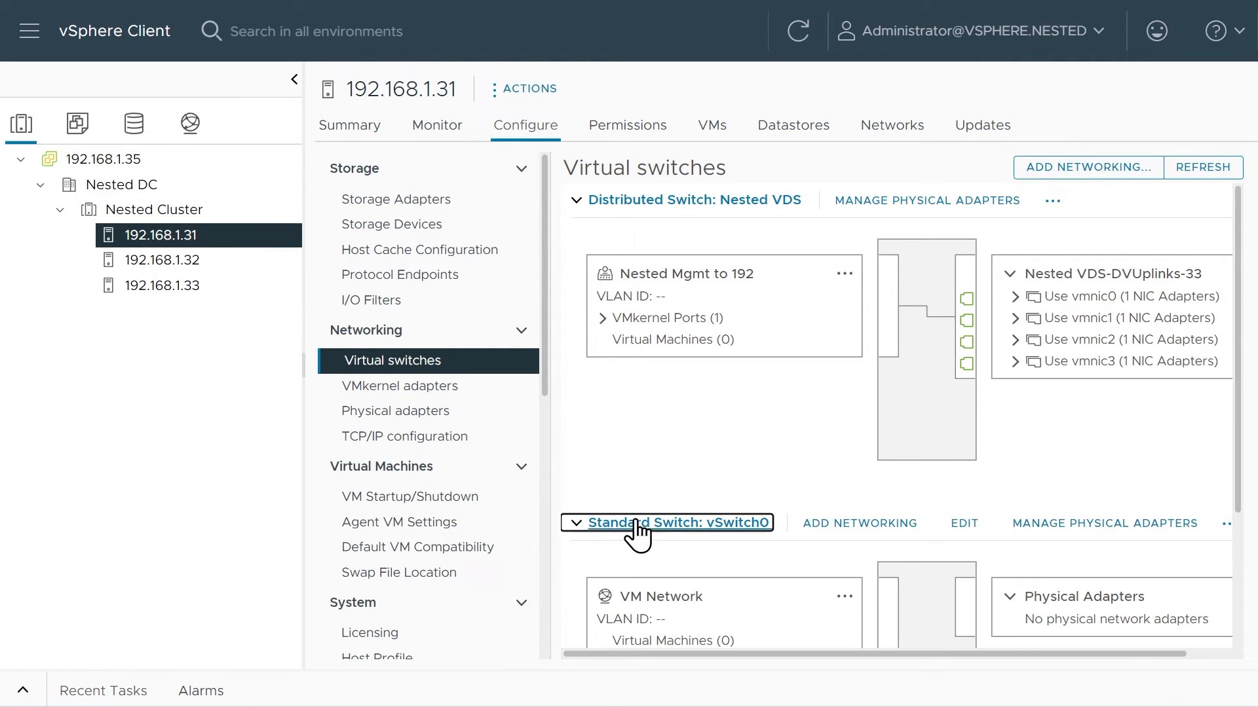
scroll(1002, 566, down, 3)
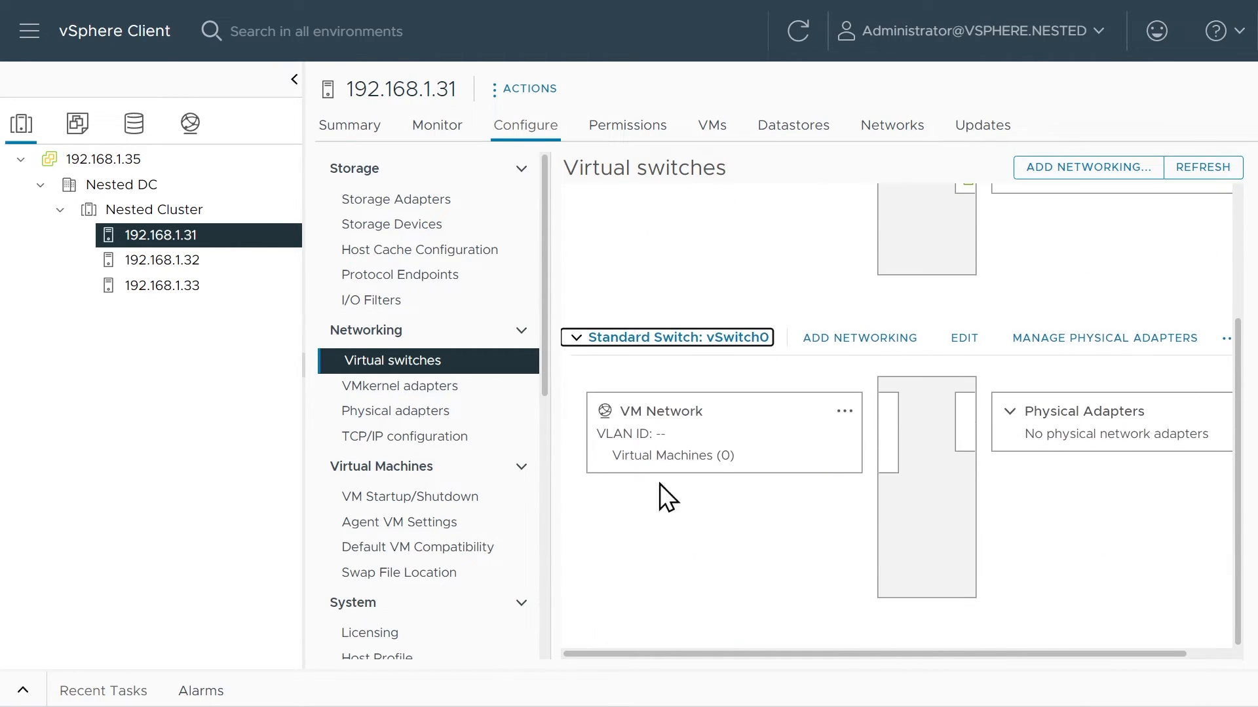
click(1226, 339)
click(1104, 435)
click(869, 405)
Remove the standard switch vSwitch0 from host 192.168.1.32.
click(187, 272)
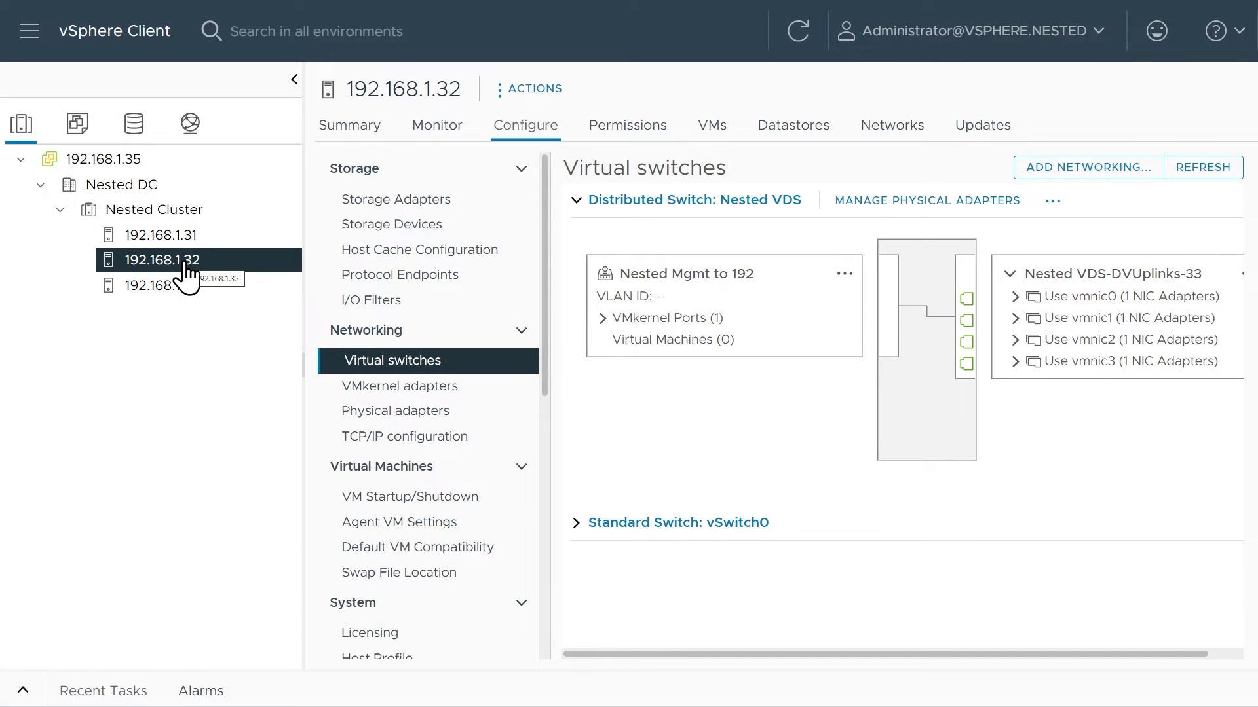
click(579, 525)
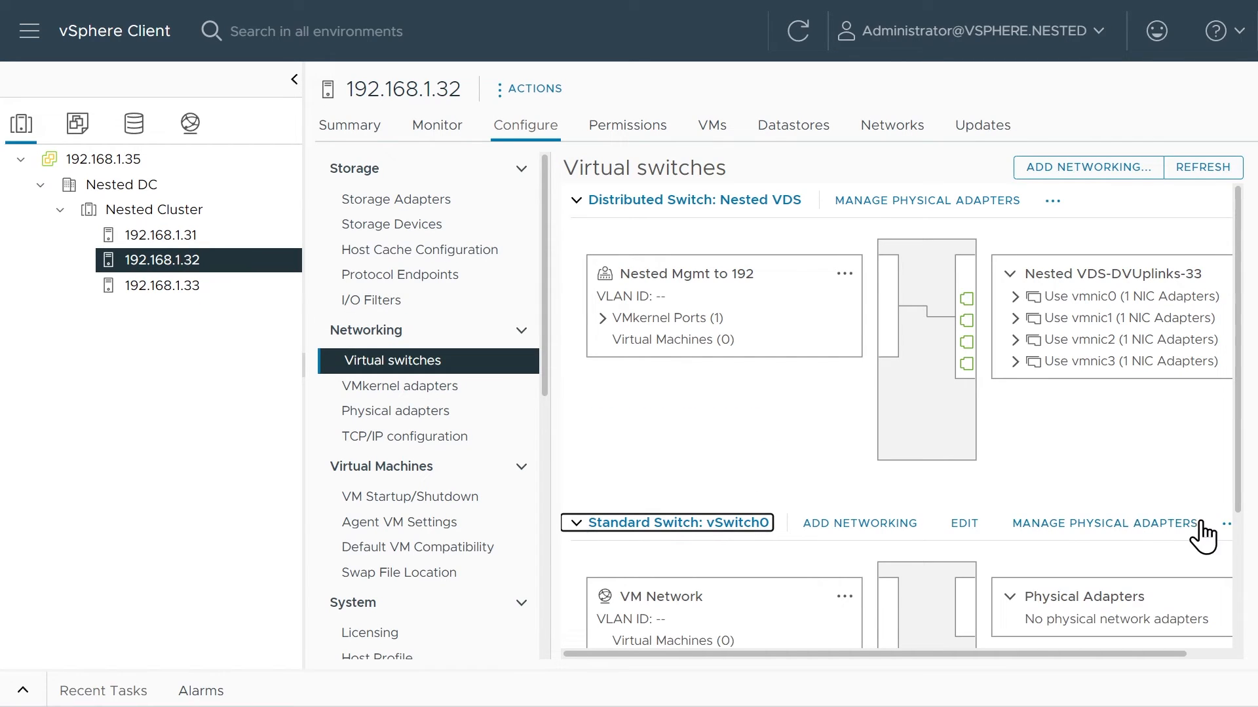
click(1224, 525)
click(965, 551)
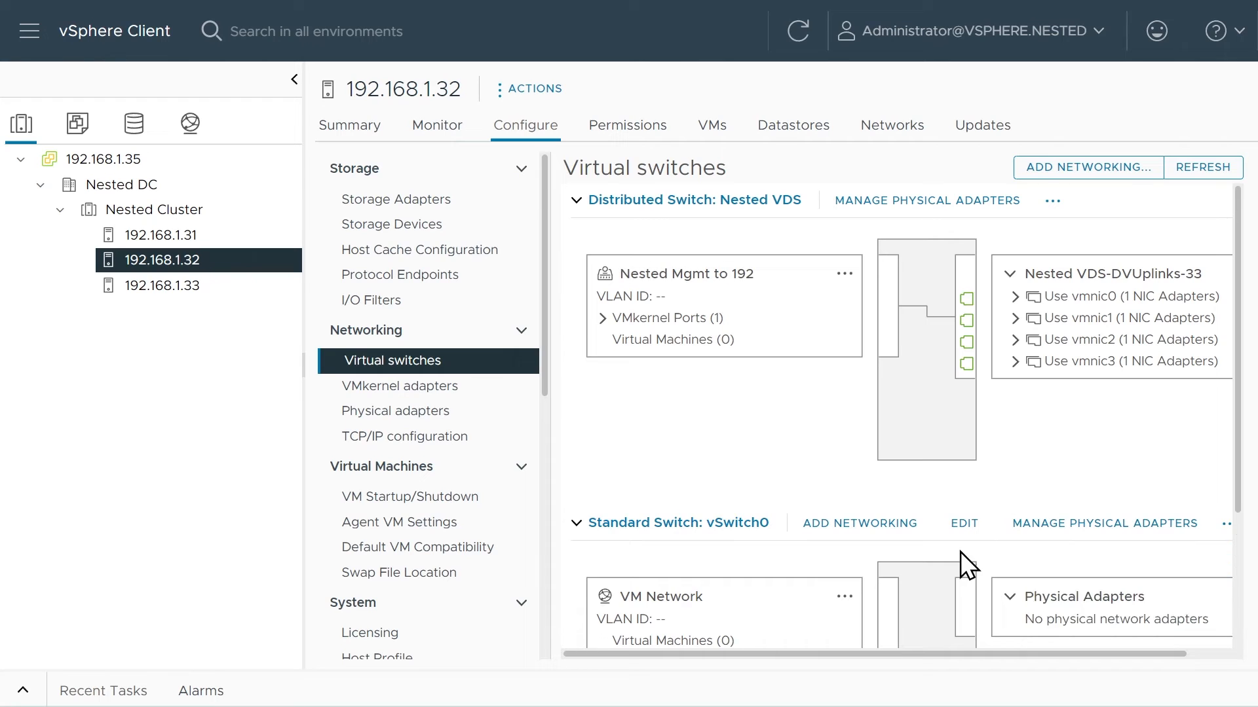
scroll(823, 489, down, 3)
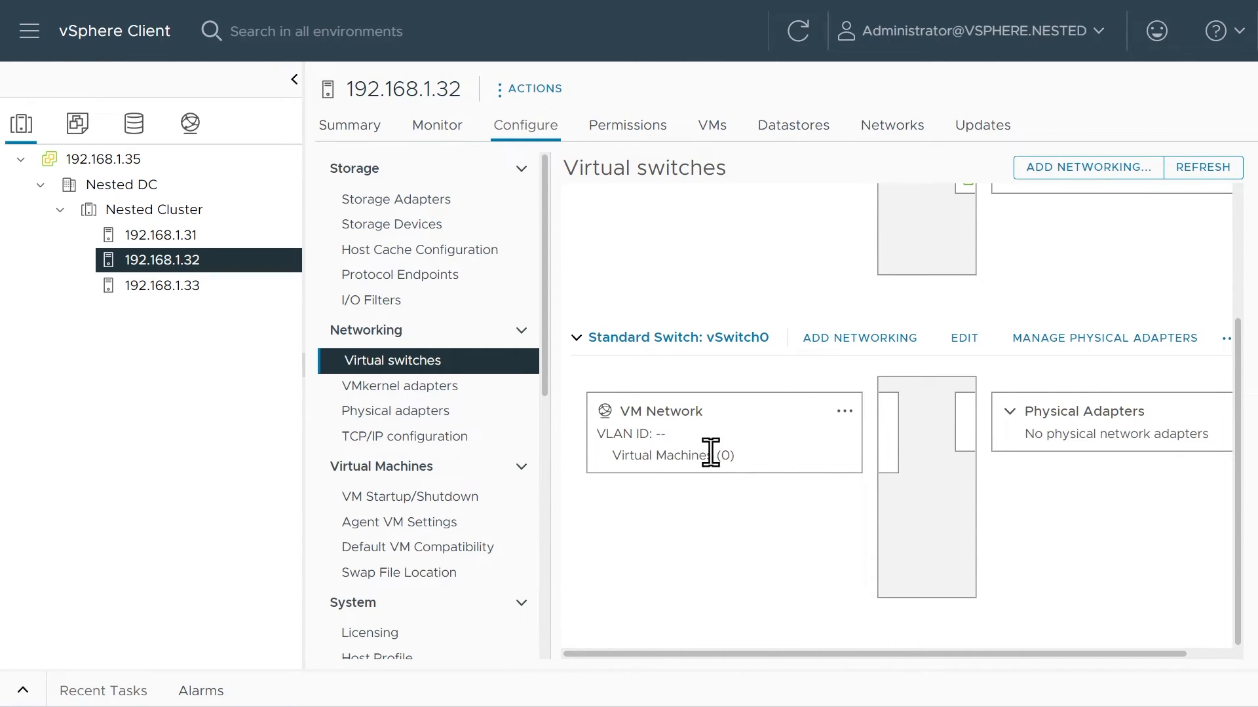
click(1226, 338)
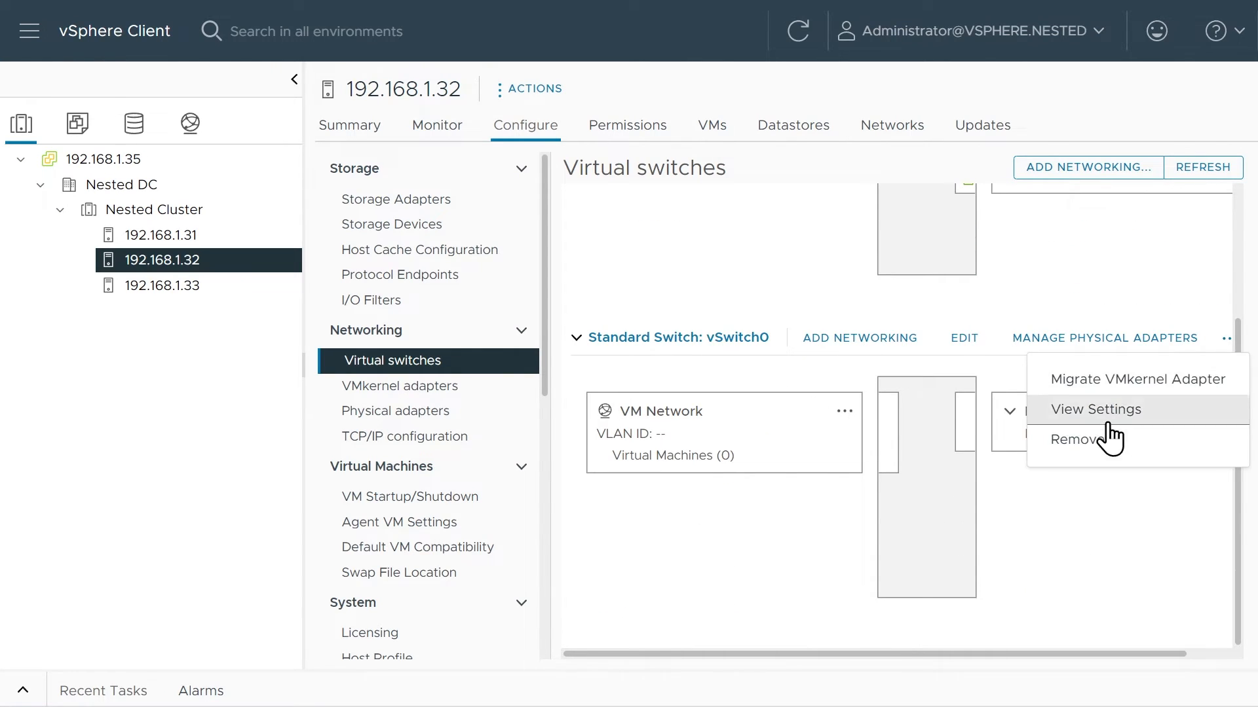
click(1099, 440)
click(855, 413)
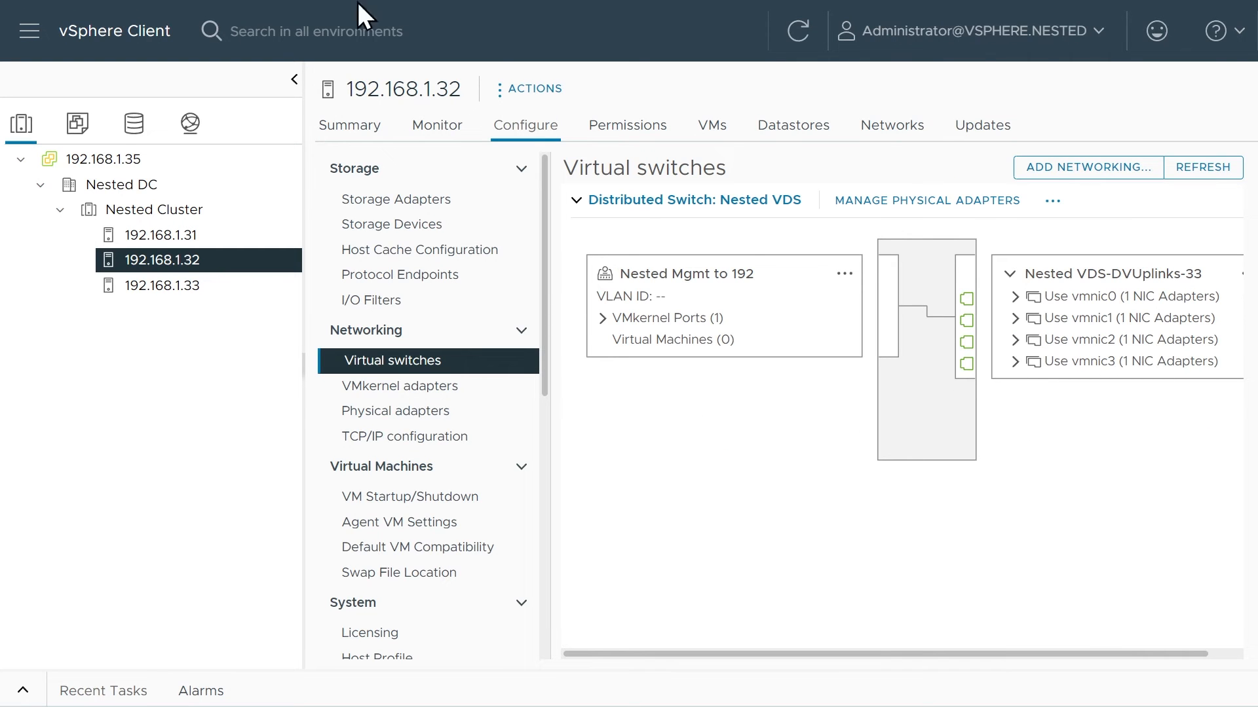
Review the member hosts, properties and topology of the Nested VDS distributed switch, including the options of its Nested vMotion port group.
click(191, 125)
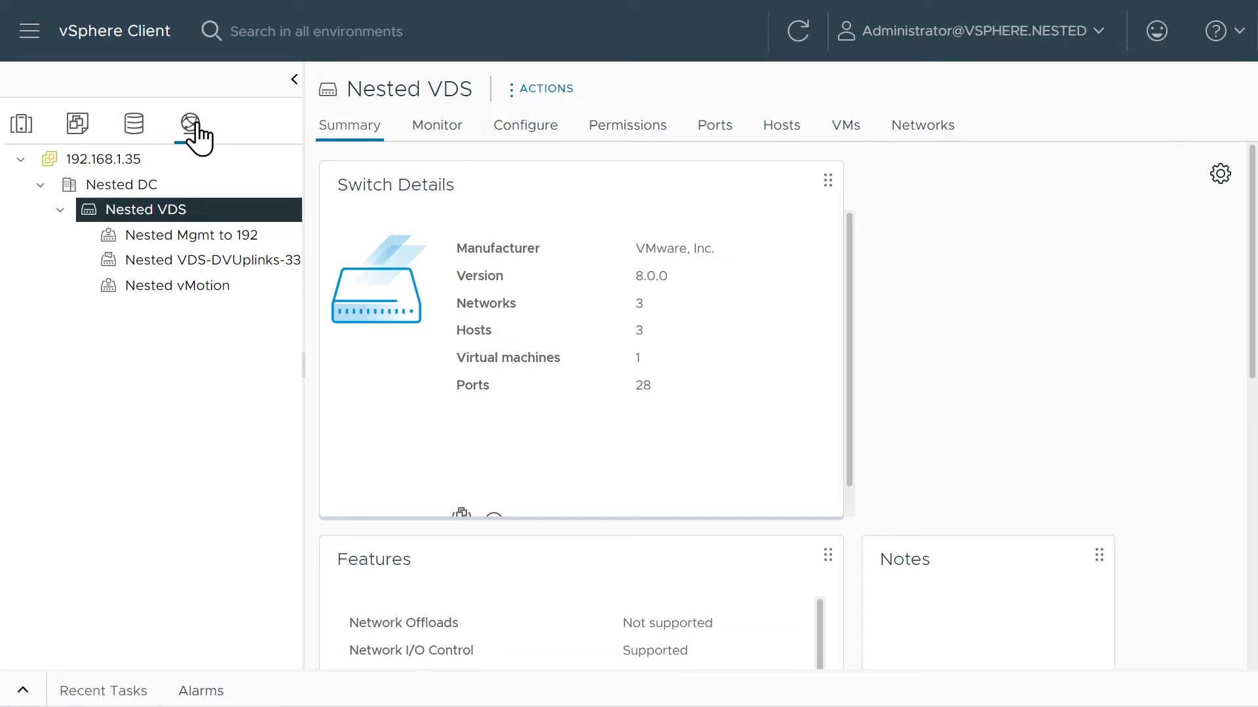
click(779, 131)
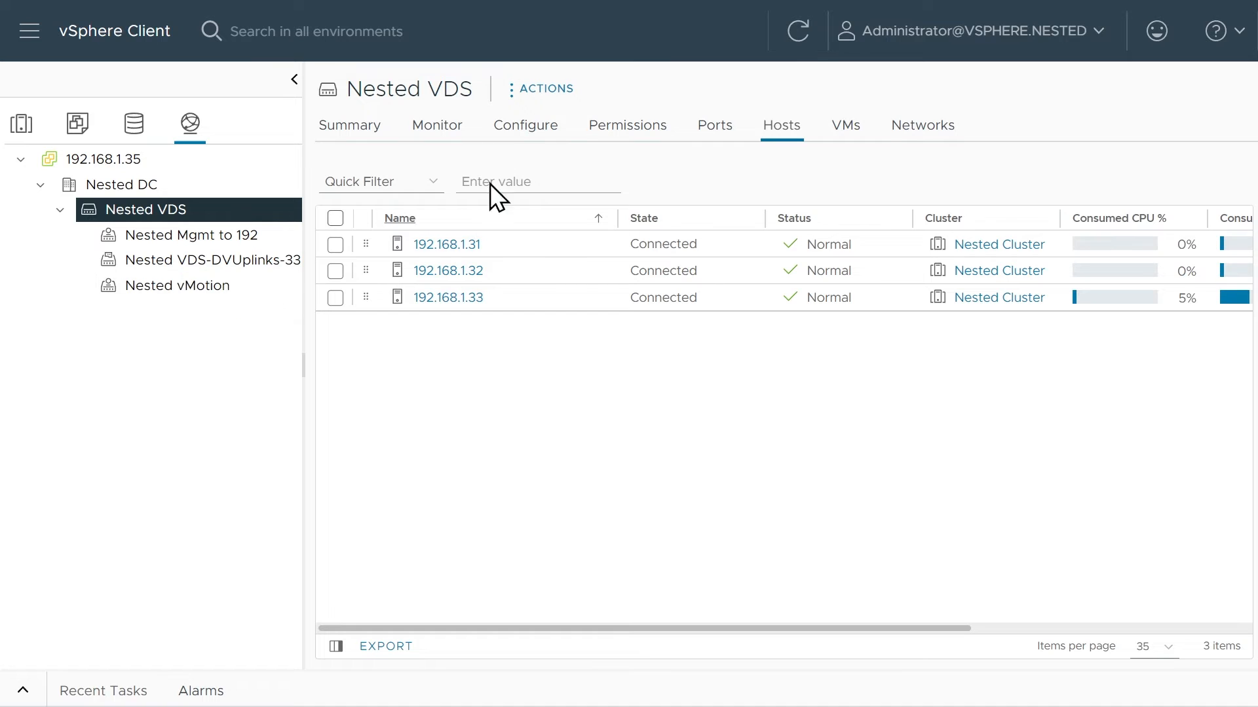
click(511, 131)
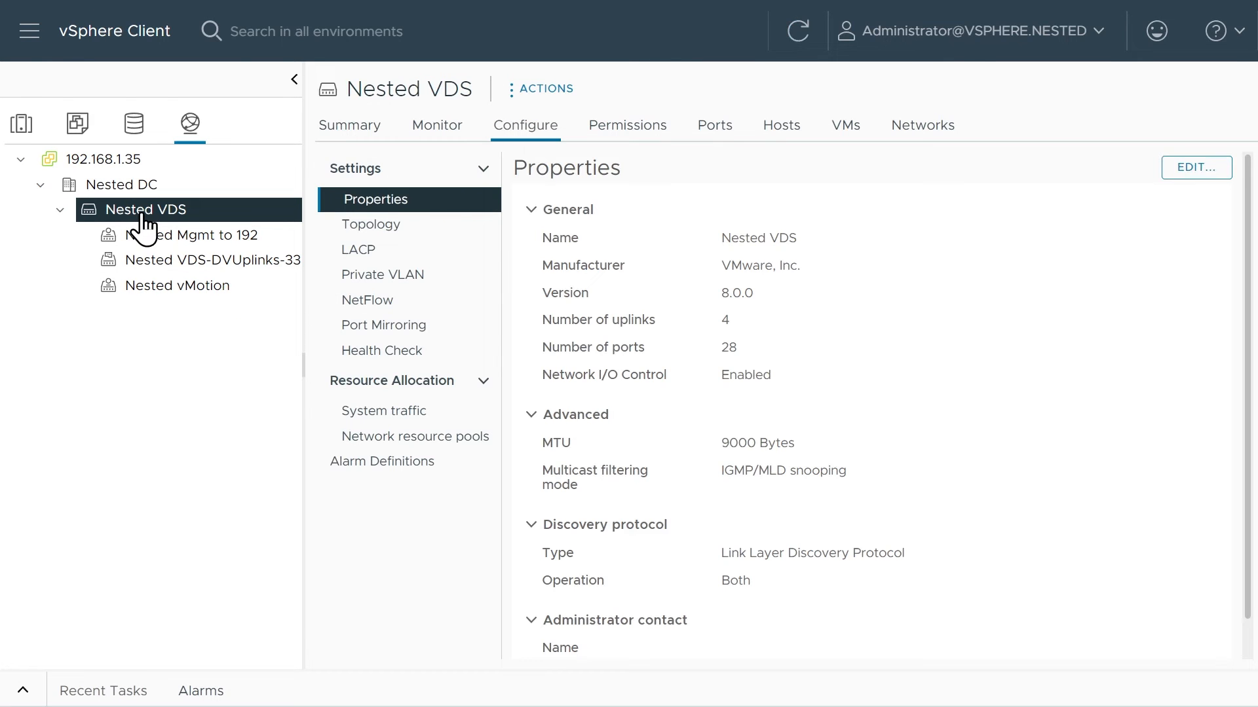
click(371, 226)
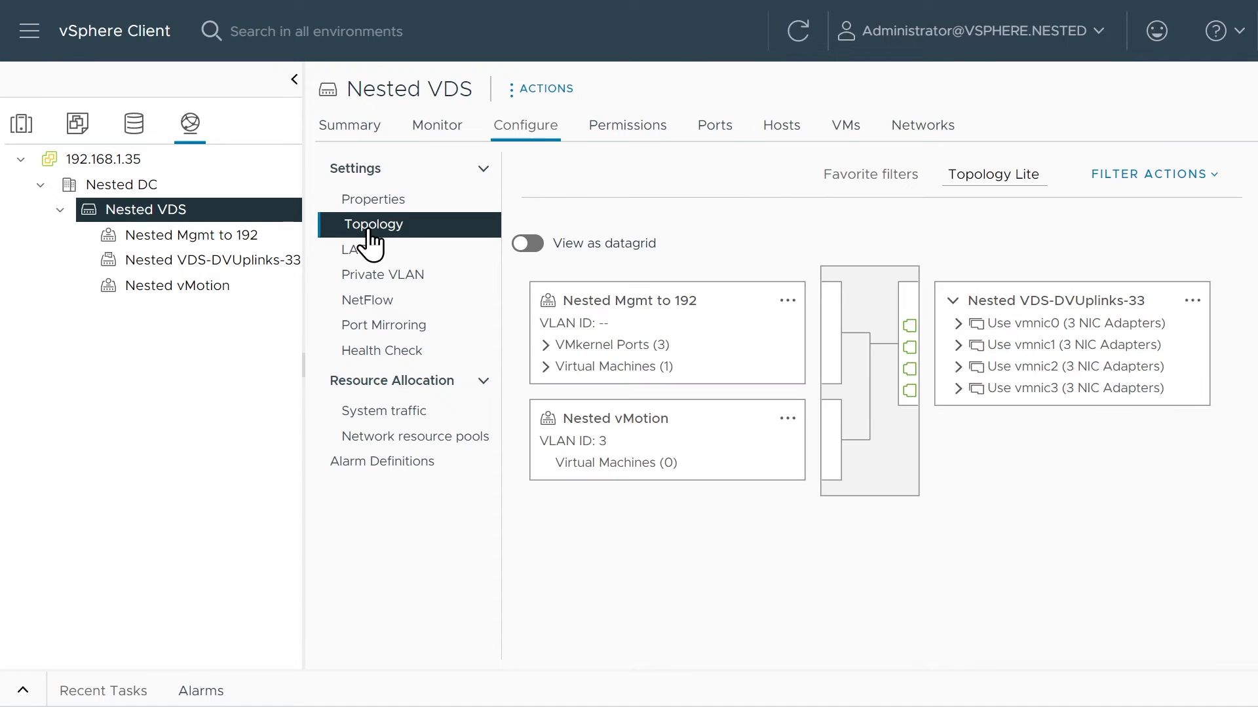
click(787, 419)
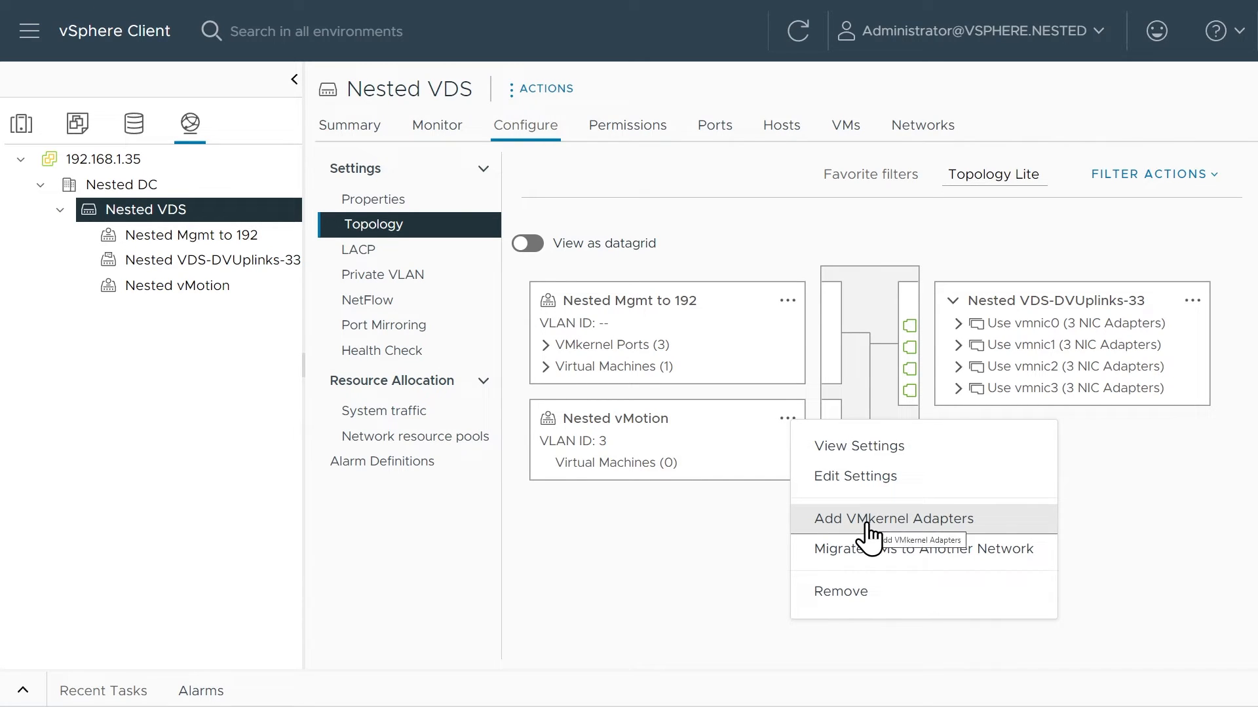
Start adding VMkernel adapters to the Nested vMotion port group for all three member hosts, using the vMotion TCP/IP stack.
right_click(196, 301)
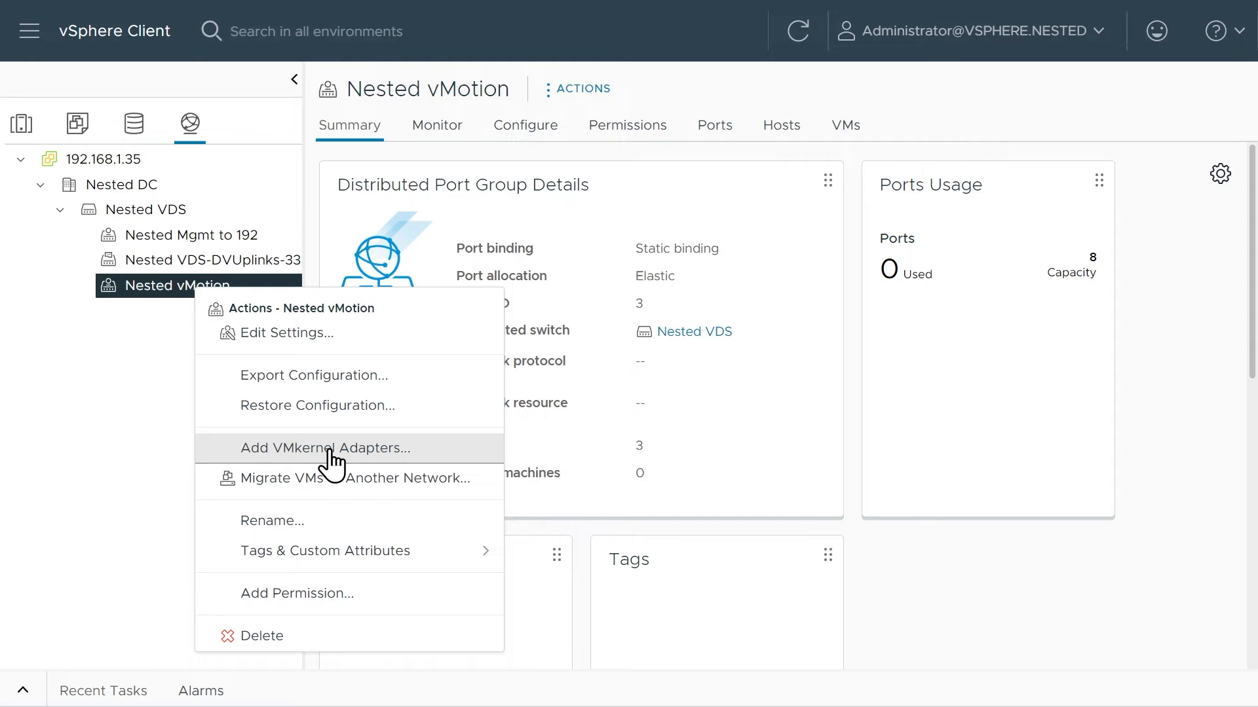
click(331, 450)
click(418, 261)
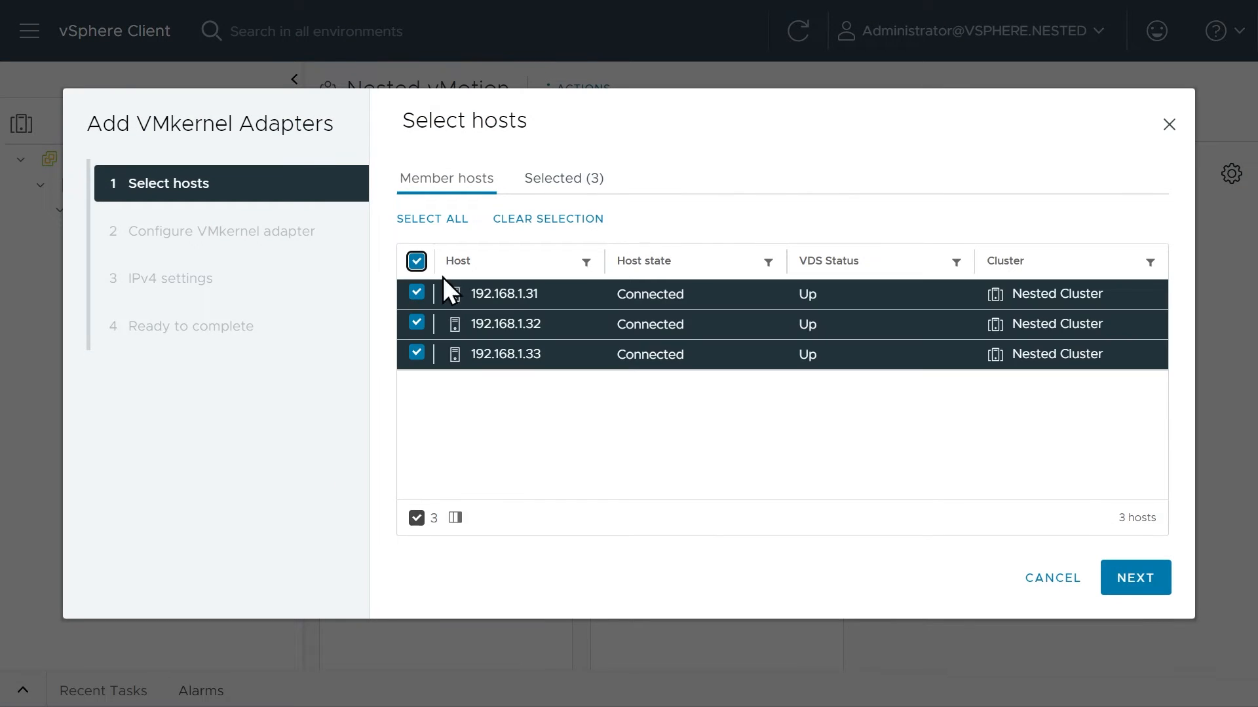
click(1136, 585)
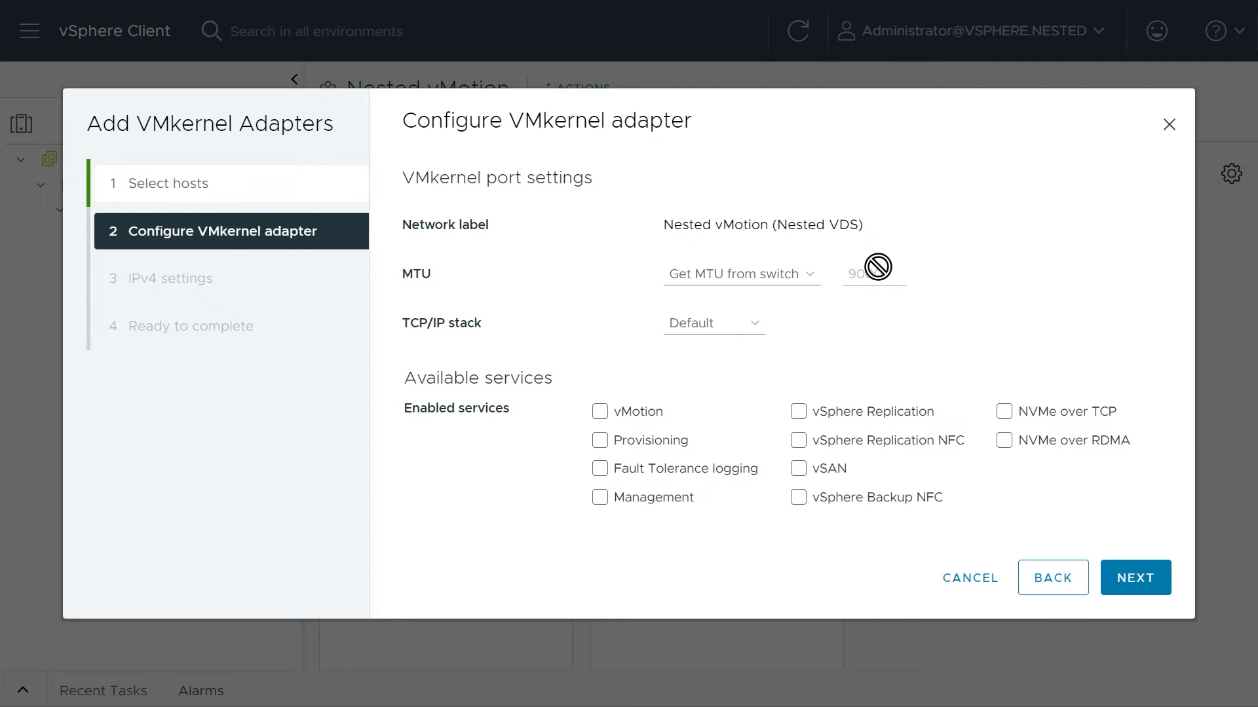
click(747, 325)
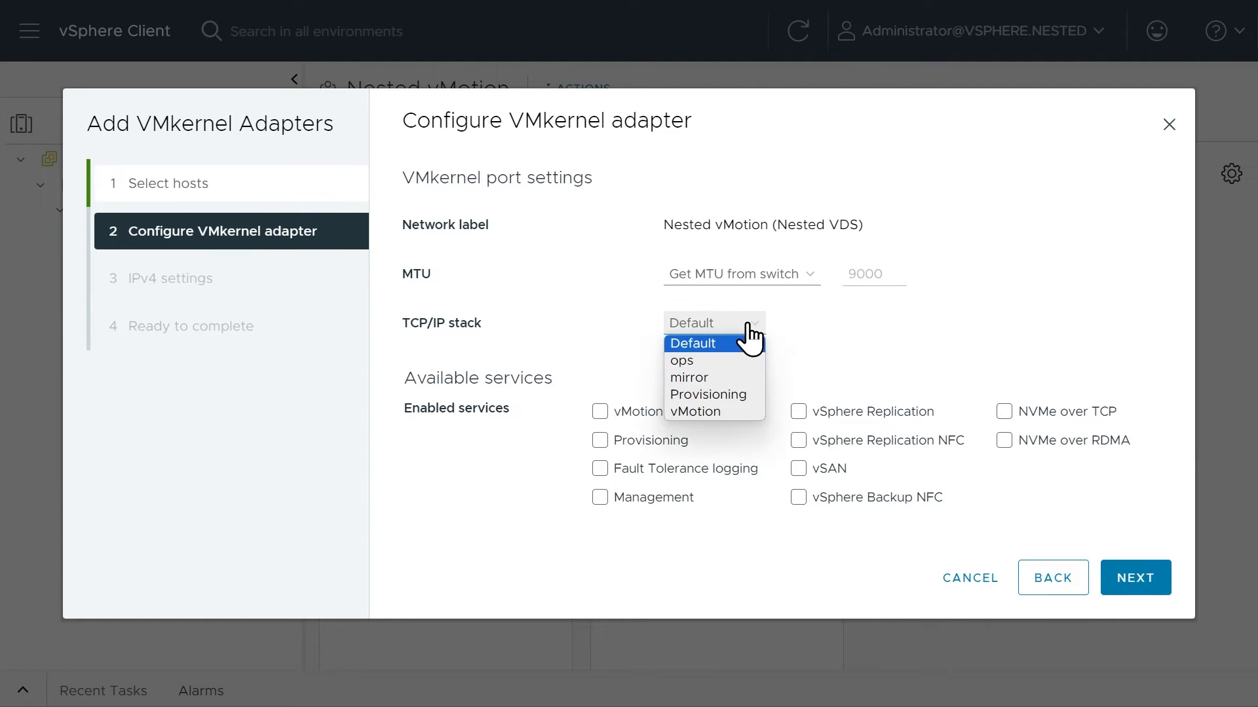
click(705, 414)
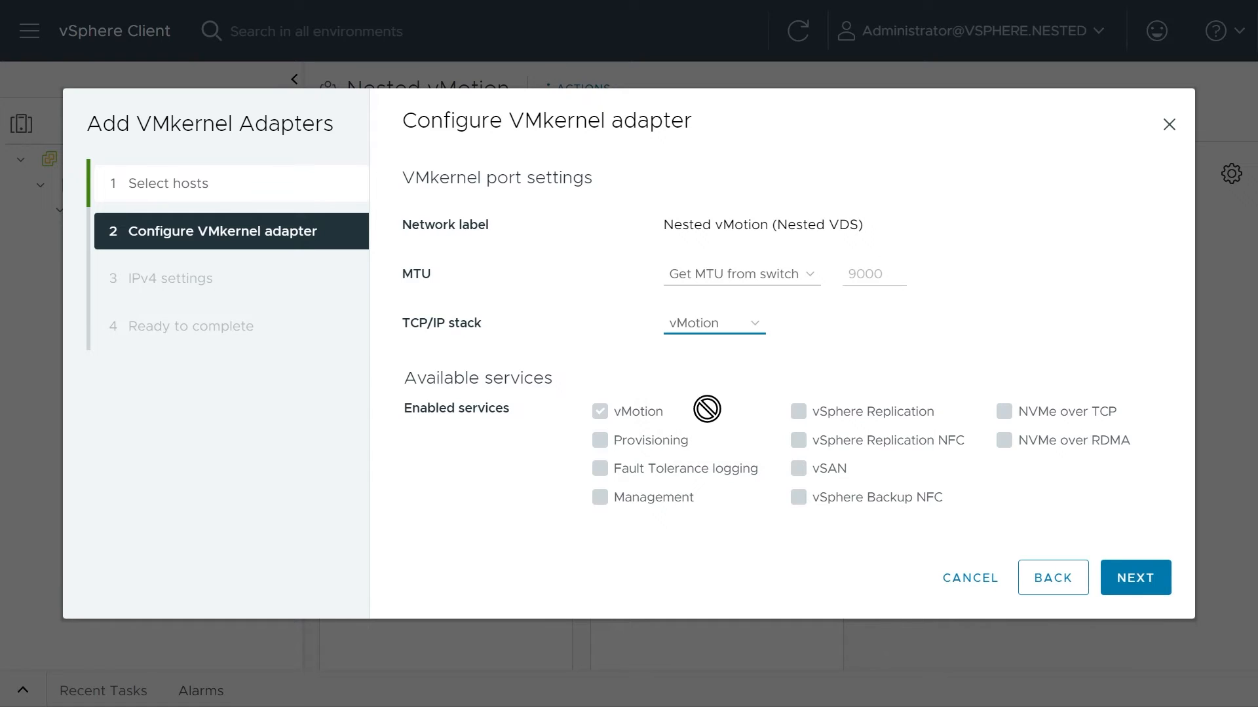
click(1134, 583)
Assign static IPv4 addresses 10.3.0.31, 10.3.0.32 and 10.3.0.33 to the three hosts in order, with subnet mask 255.255.255.0 for the first.
click(410, 206)
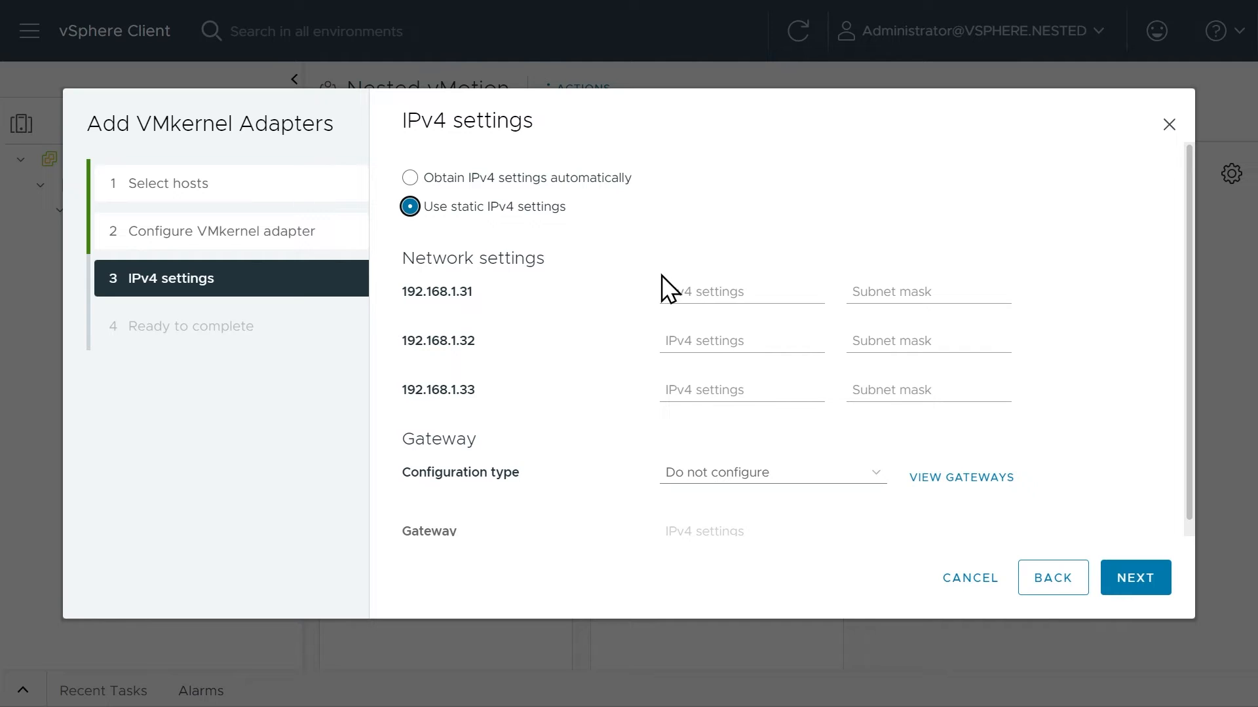
click(720, 298)
text(10)
key(Tab)
text(255.255.255.0)
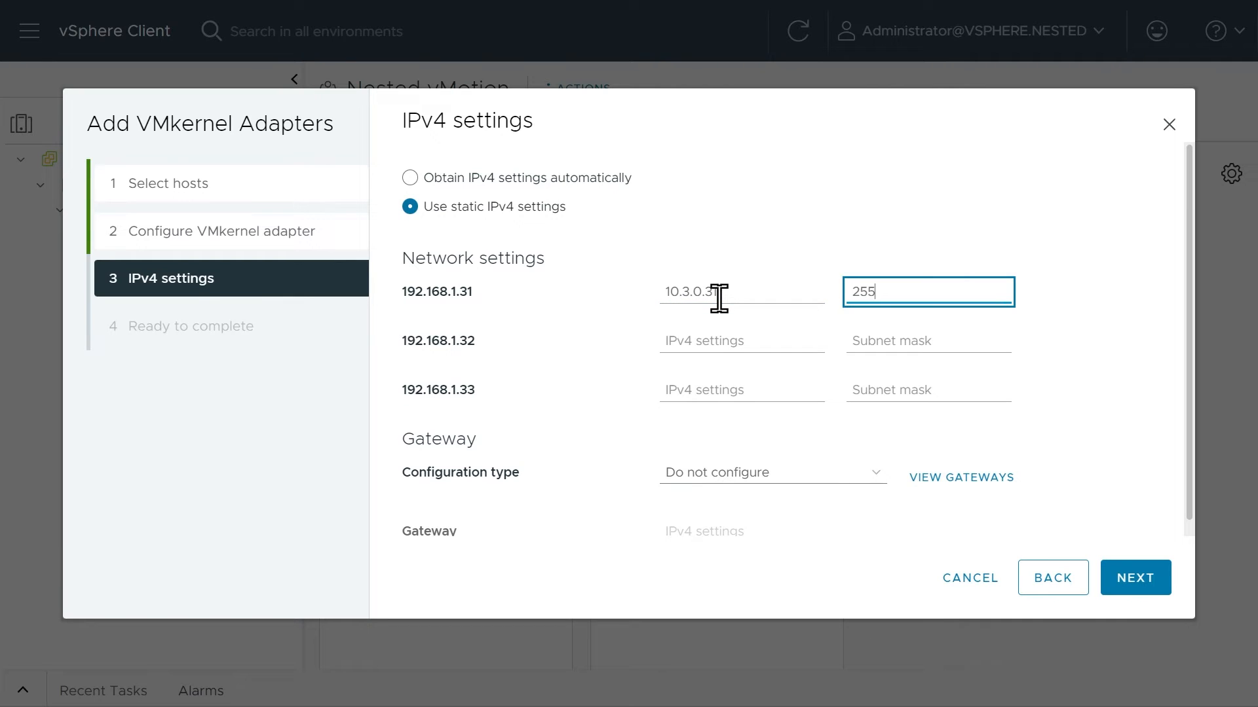
key(Tab)
click(729, 388)
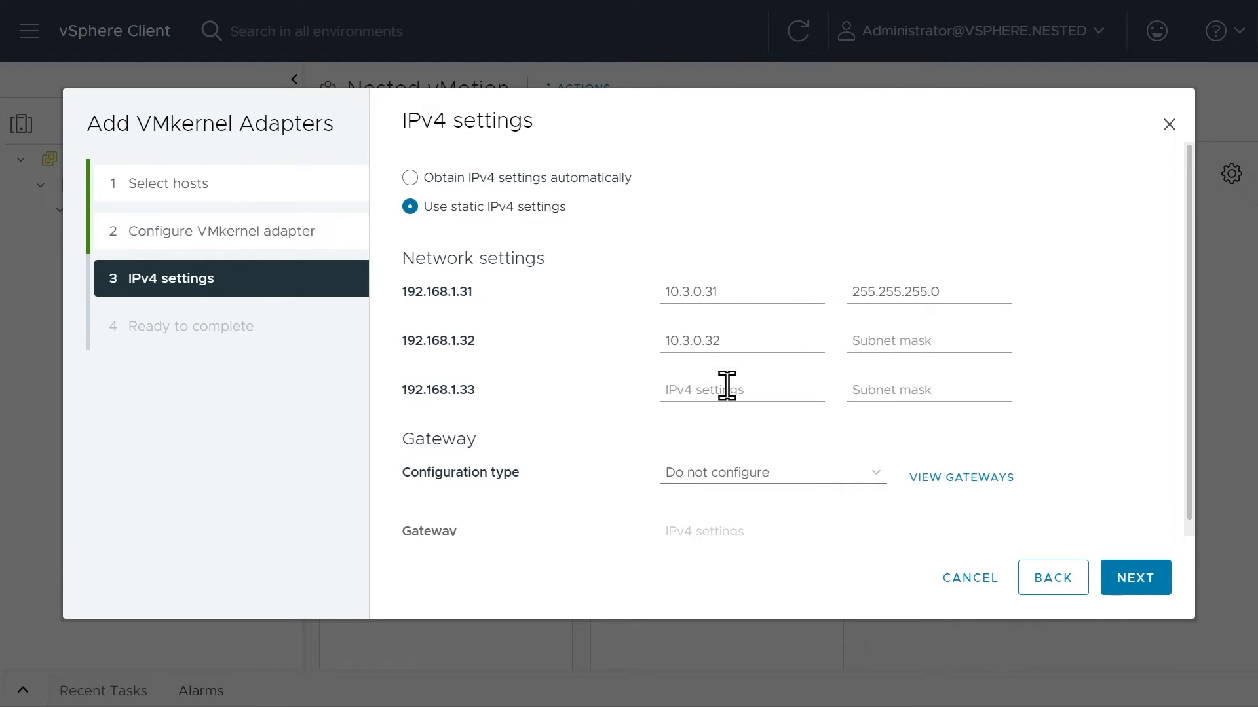
click(704, 391)
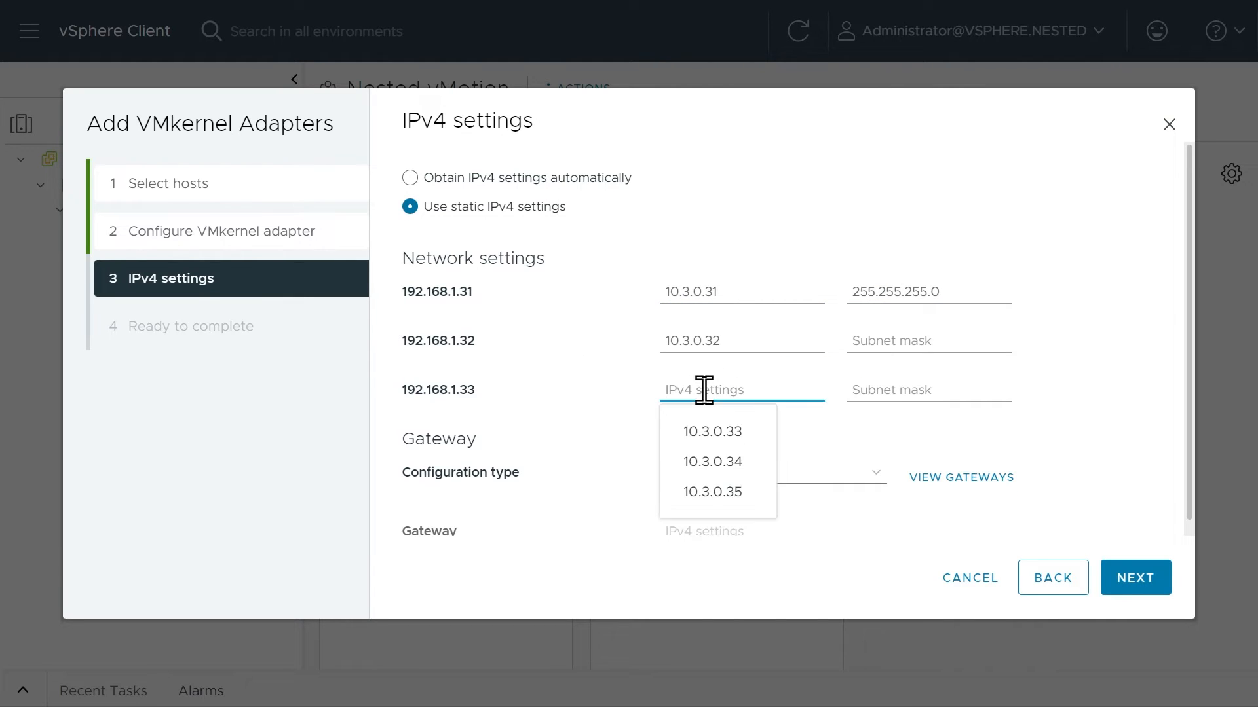
click(717, 434)
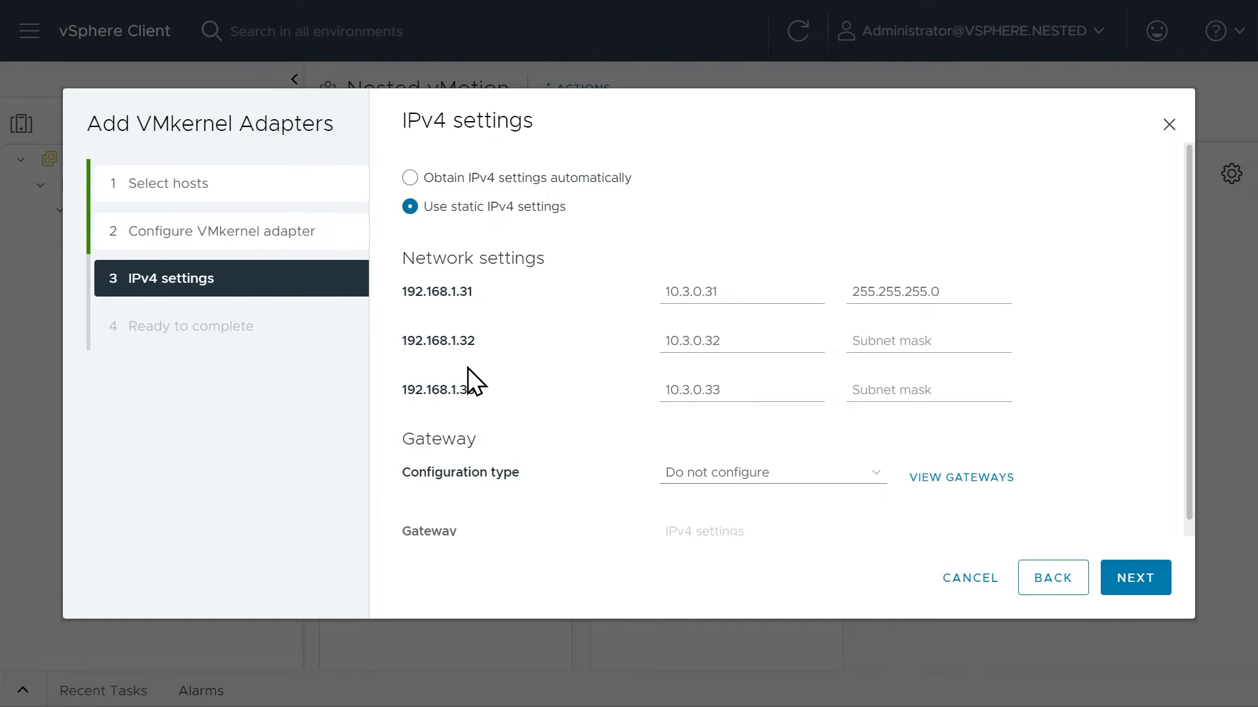
Fill in subnet mask 255.255.255.0 for hosts 192.168.1.32 and 192.168.1.33 and finish adding the VMkernel adapters.
click(890, 339)
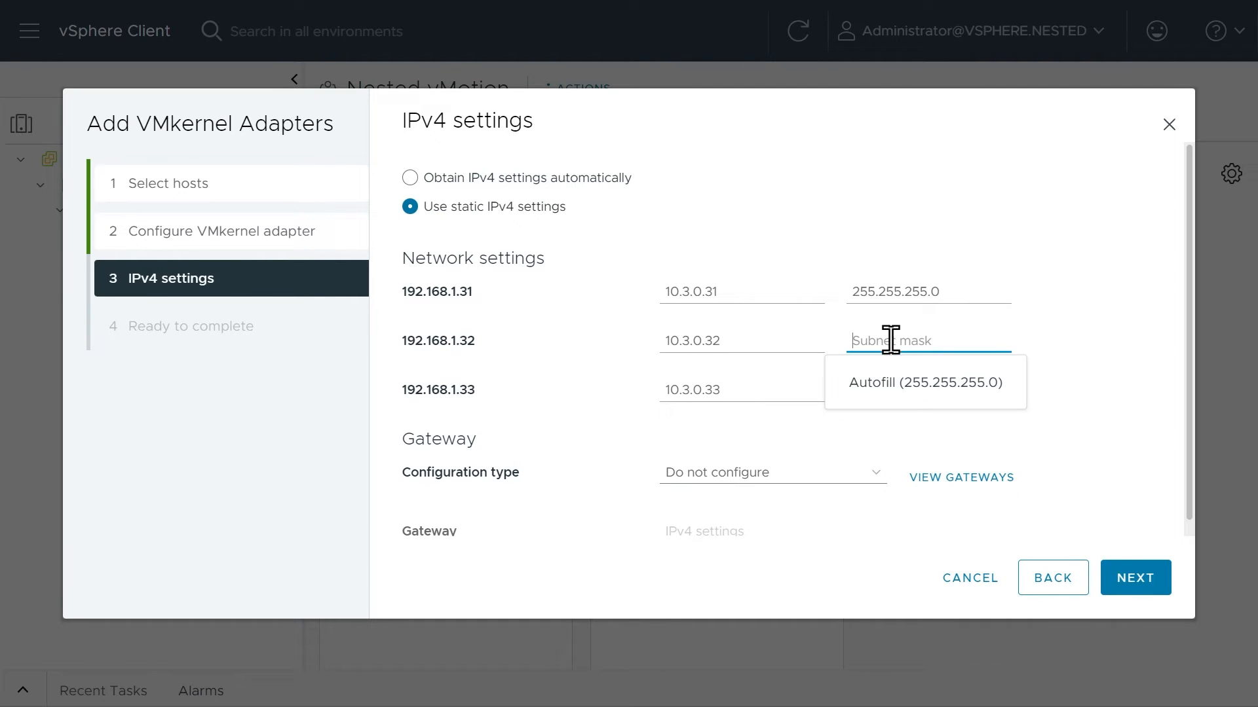
click(904, 400)
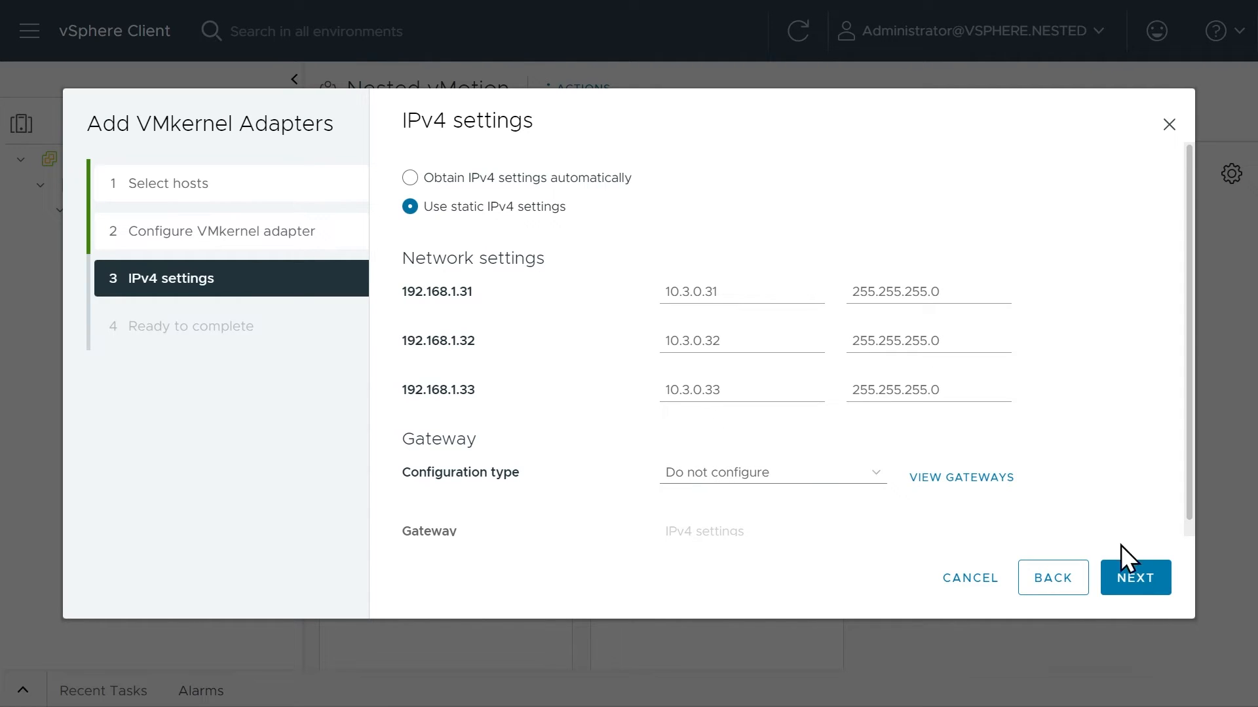
click(1139, 589)
click(1135, 579)
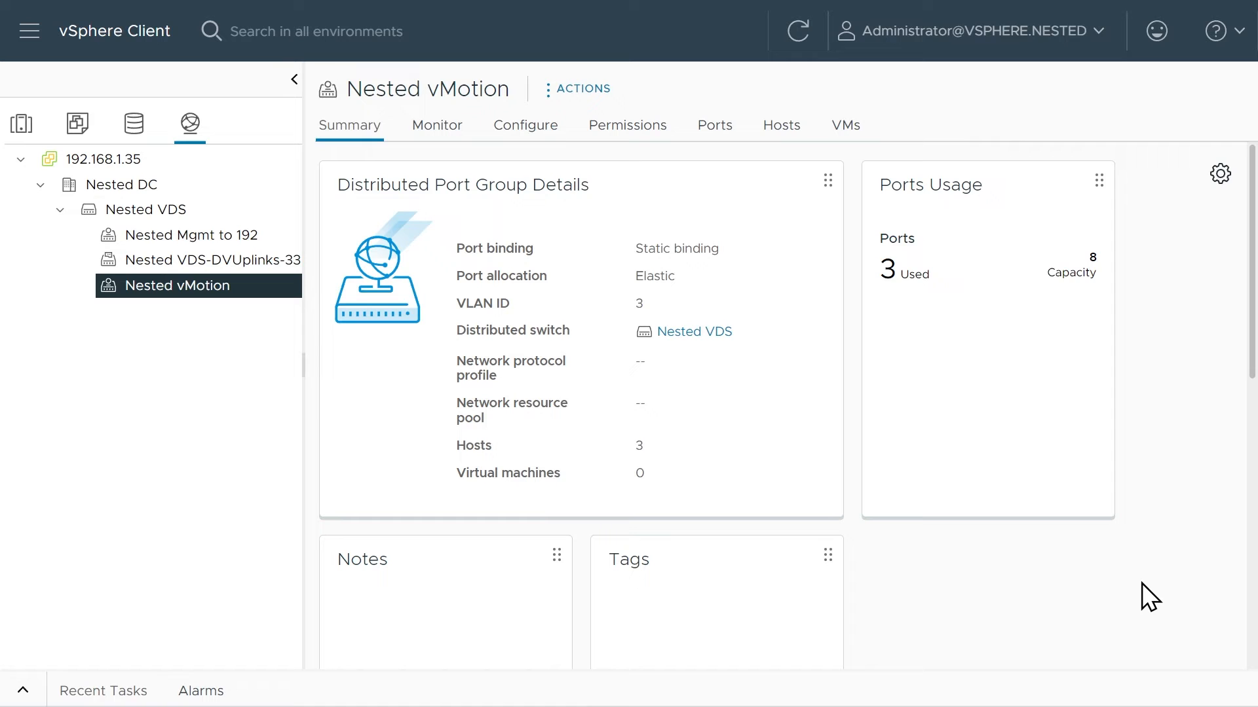
Check the VMkernel adapters of hosts 192.168.1.31, 192.168.1.32 and 192.168.1.33 for the new Nested vMotion adapter vmk1.
click(19, 125)
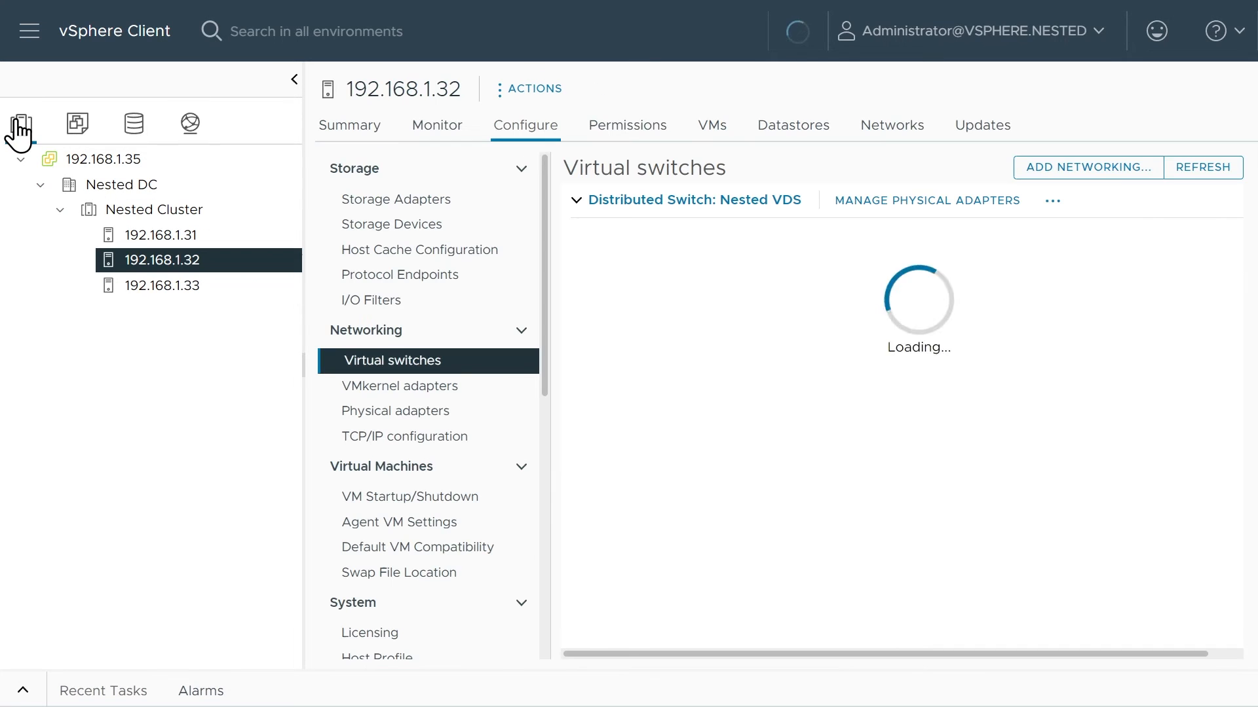
click(177, 237)
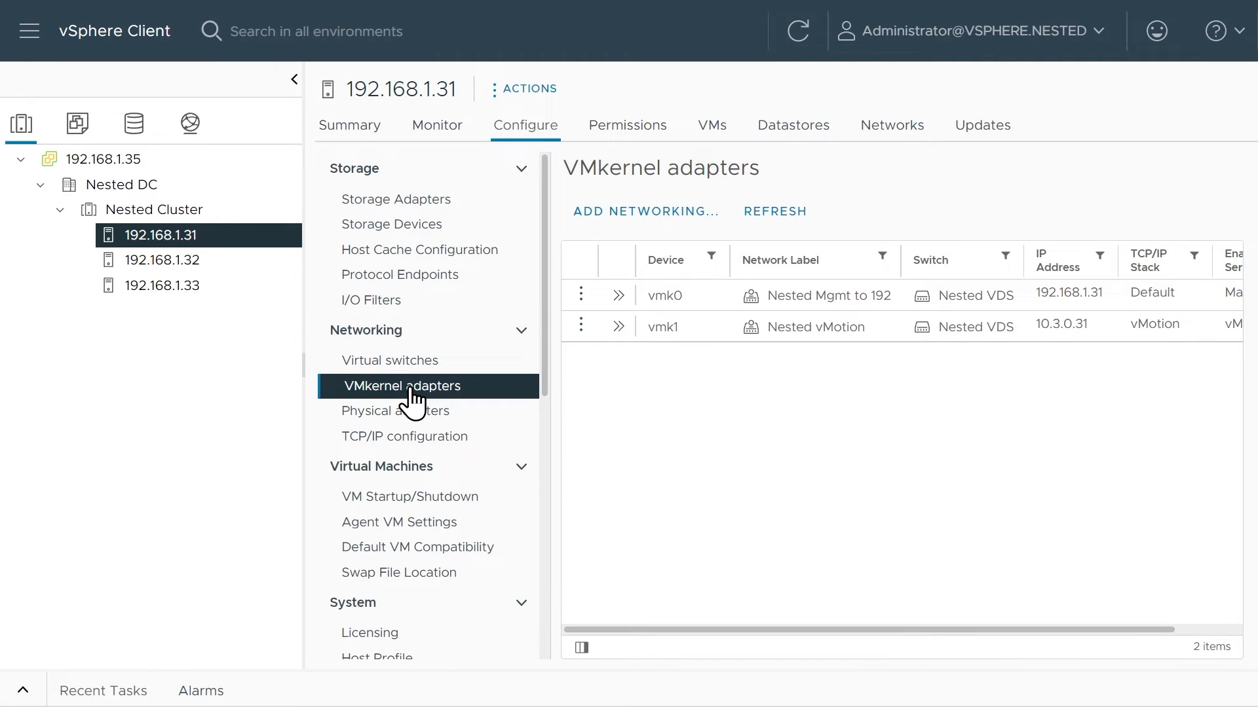
drag(302, 269, 232, 279)
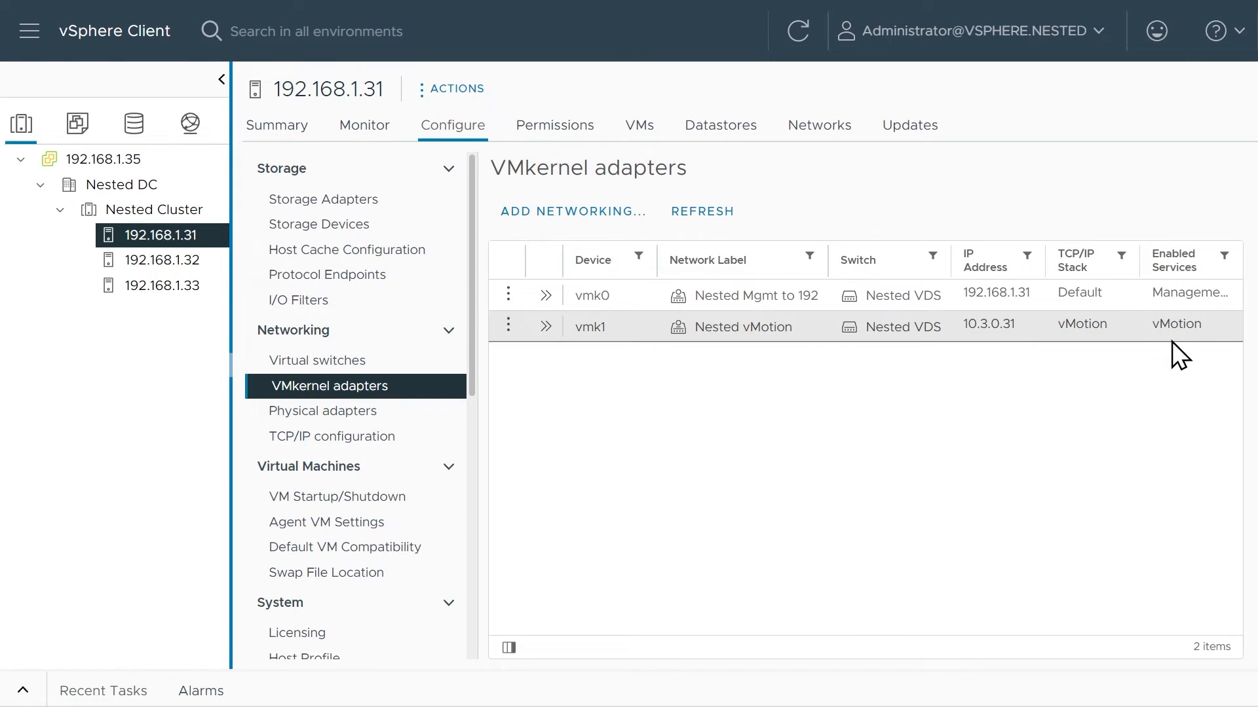
click(165, 262)
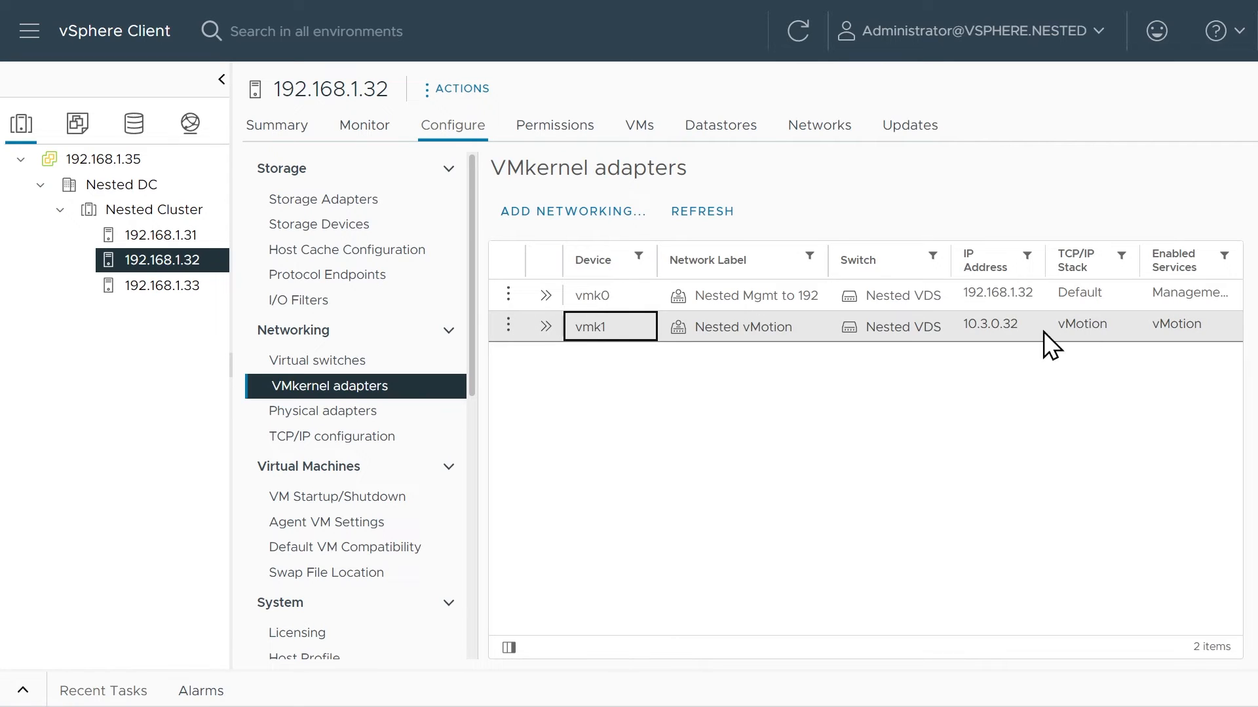
click(186, 288)
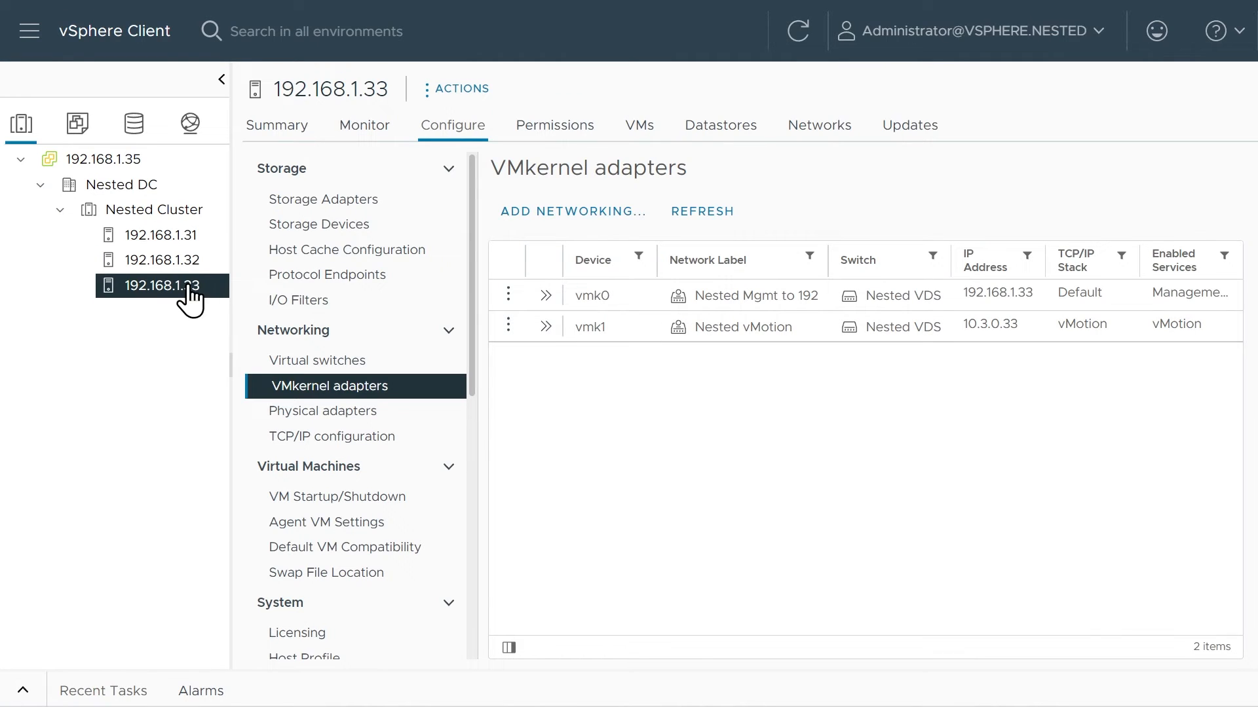
click(619, 331)
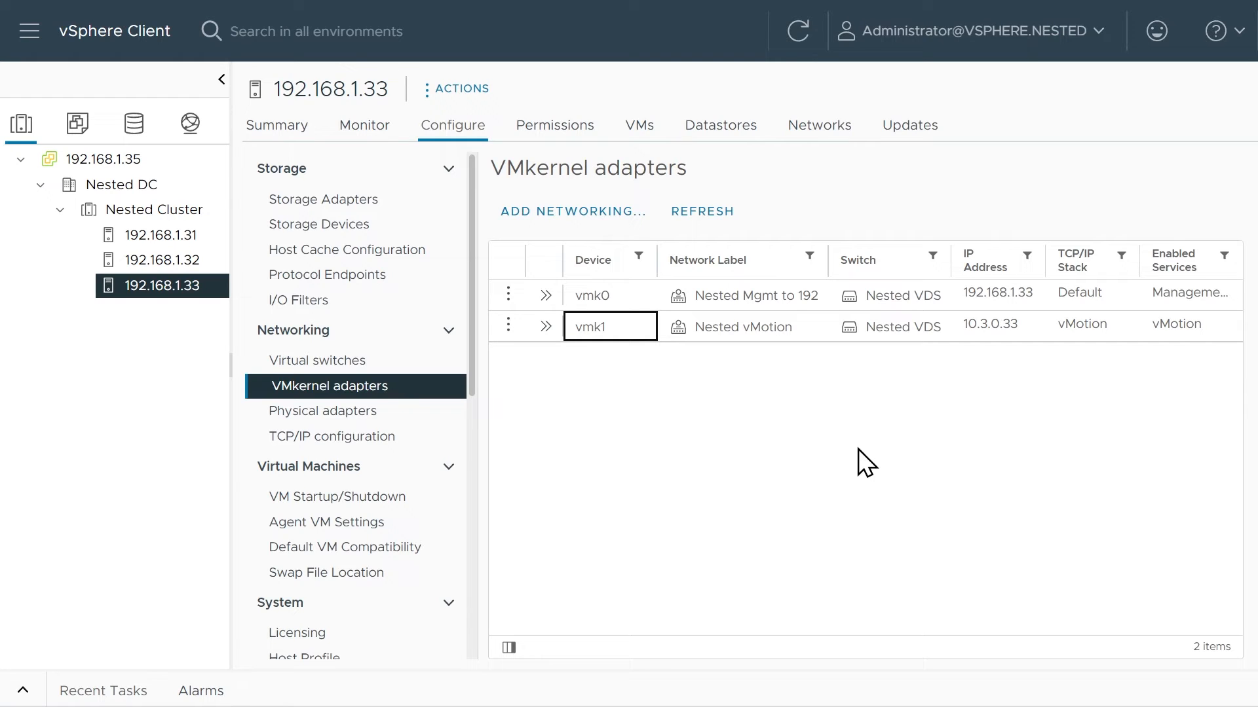
Switch to VMware vCenter Server Management and log in with the administrator account.
click(77, 123)
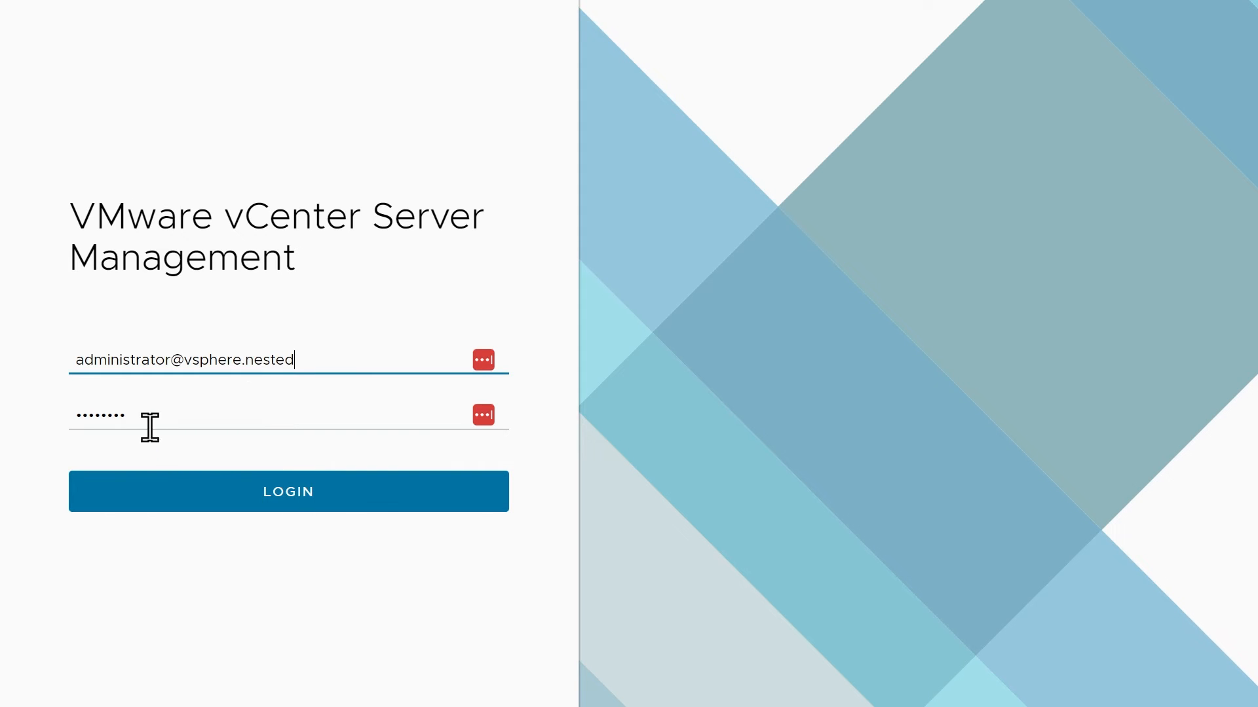
click(288, 496)
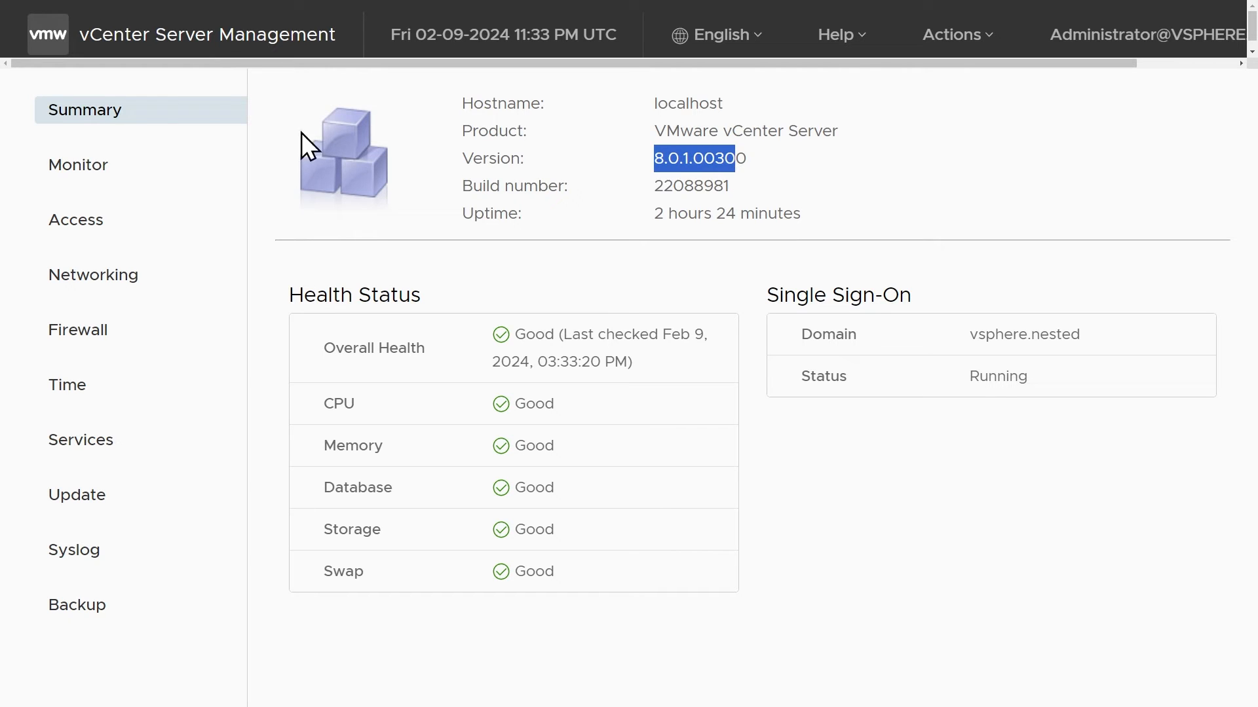
Show the available vCenter Server updates, dismiss the cumulative patches notice and sort the list by release date in ascending order.
click(91, 503)
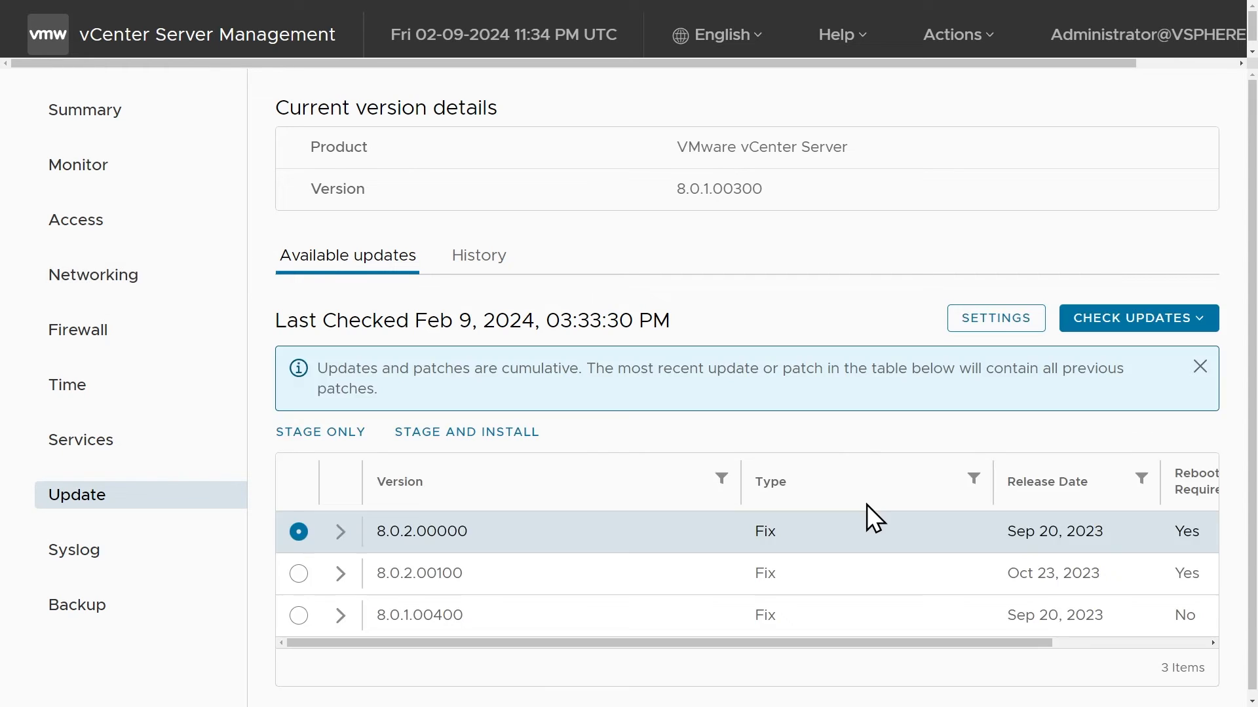
click(1200, 366)
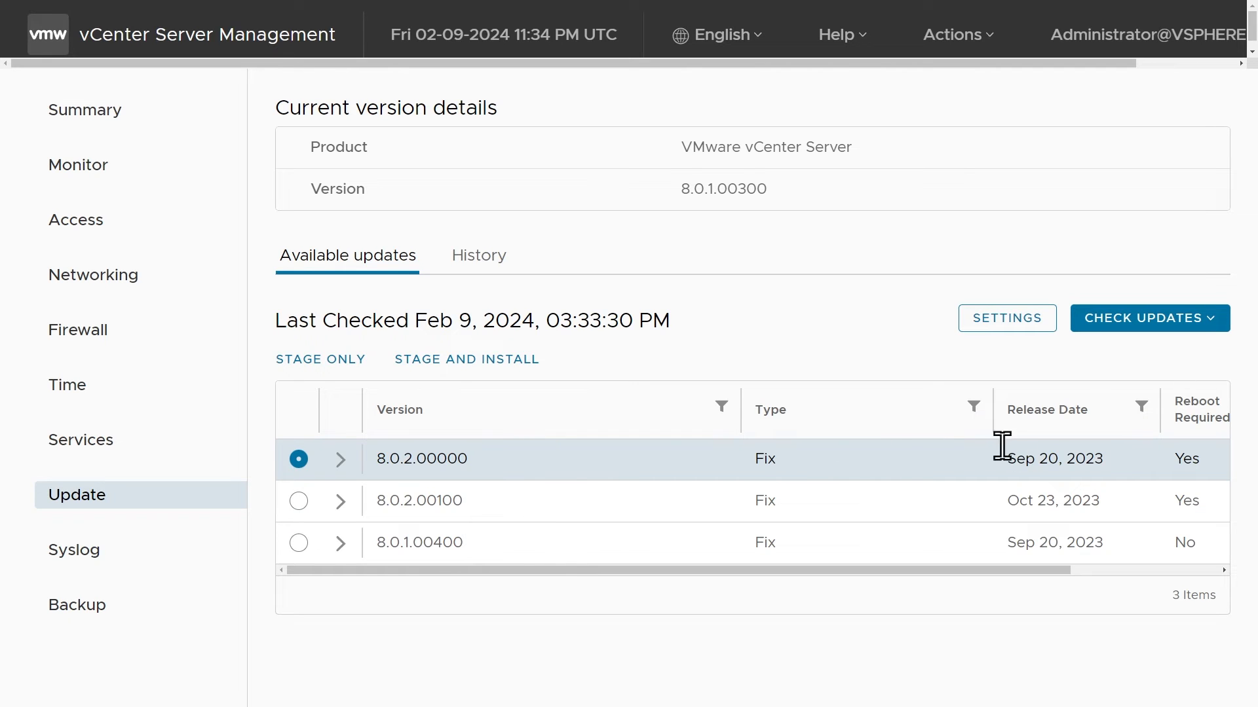
click(1115, 425)
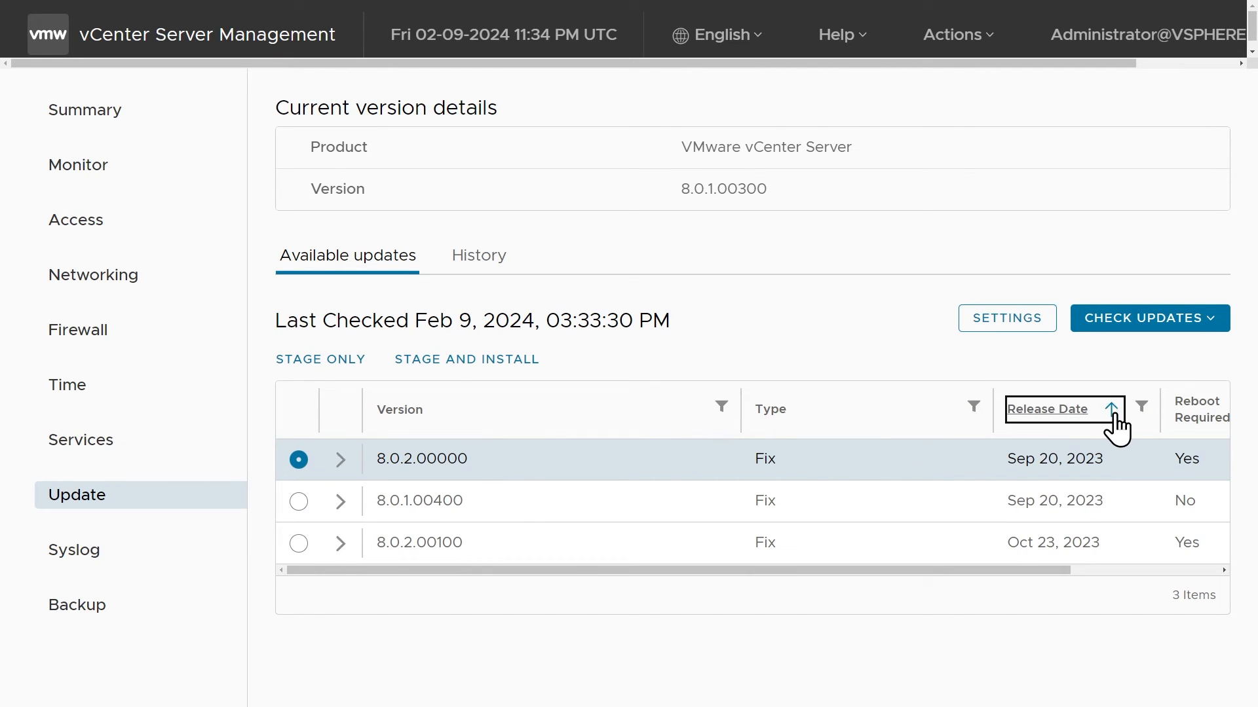
Sort the available updates by newest release date, select version 8.0.2.00100 and start staging and installing it.
click(1116, 425)
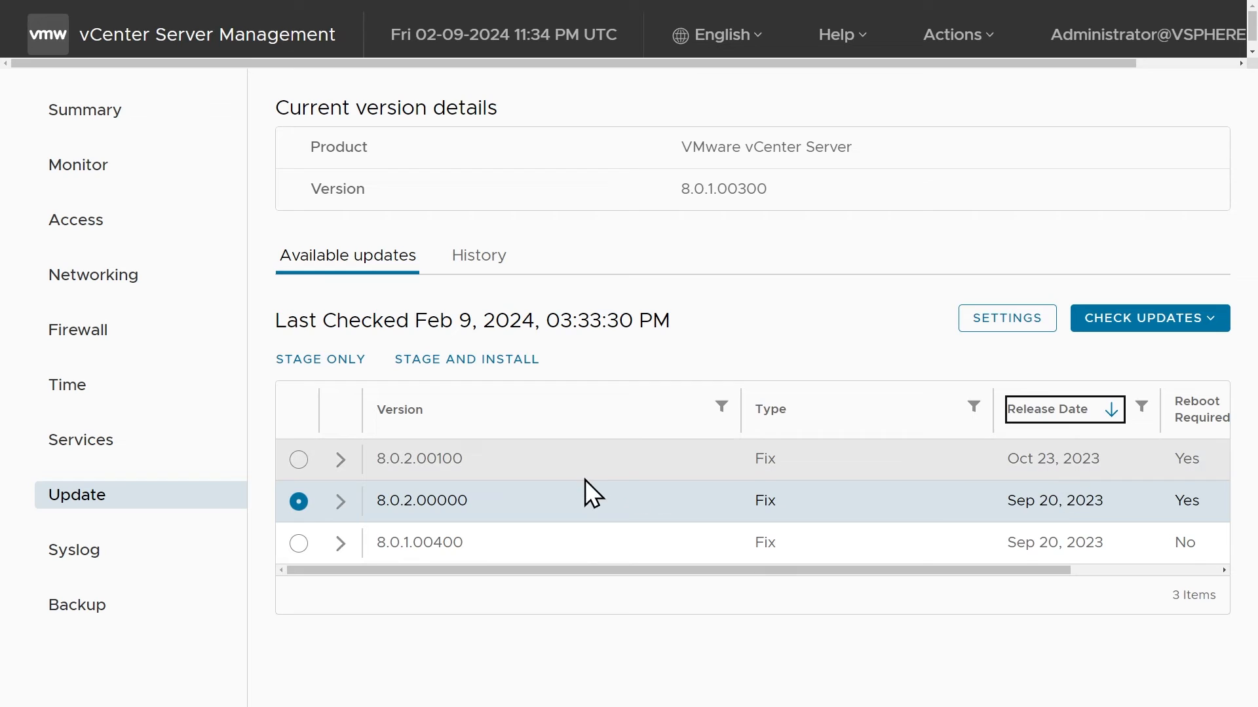
click(299, 460)
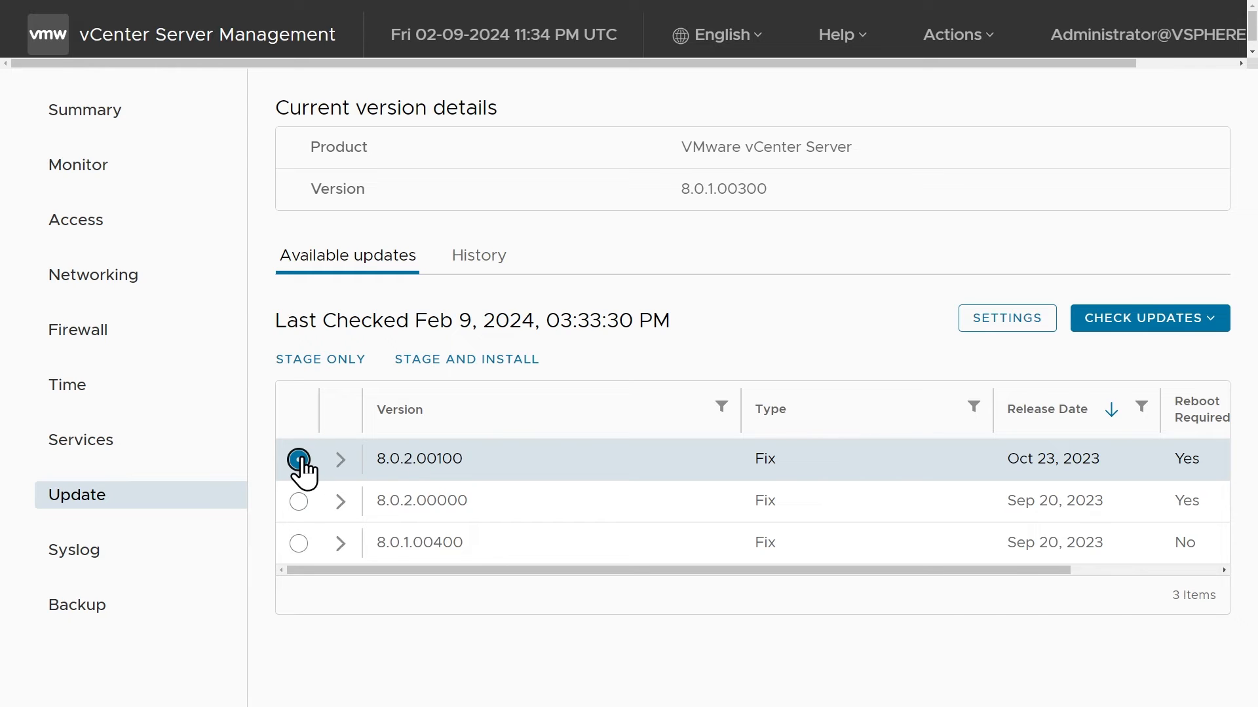
click(449, 361)
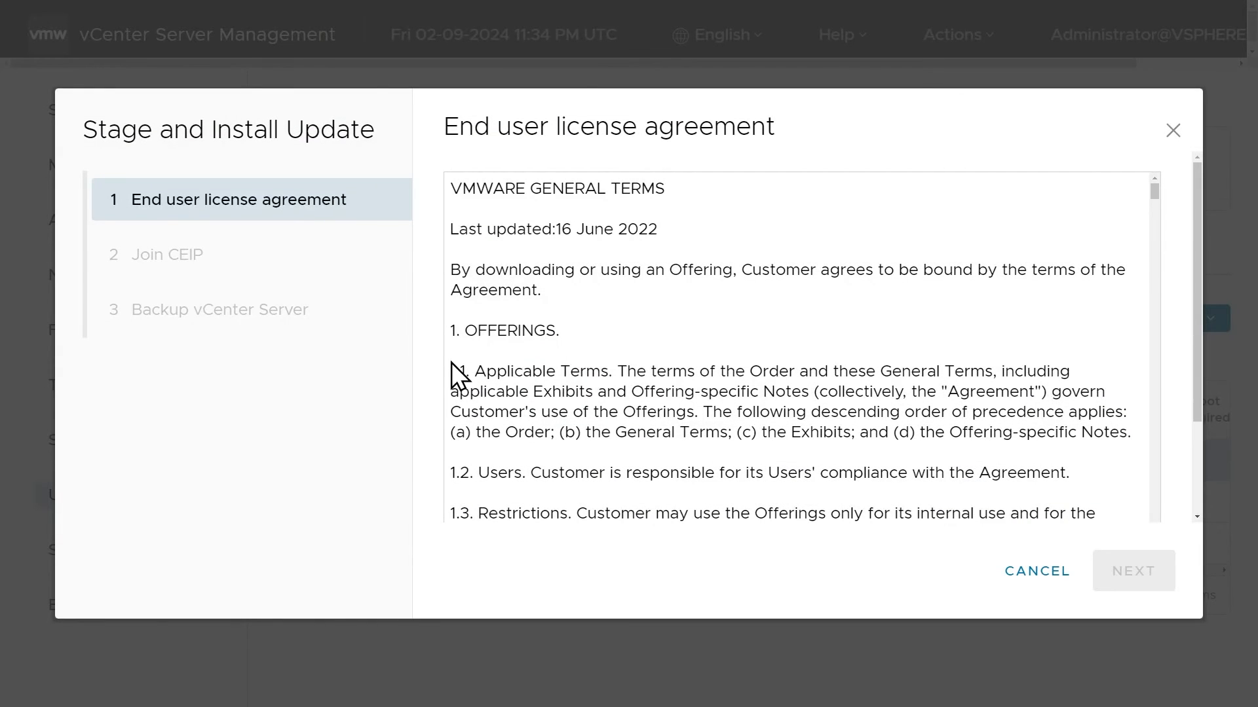
Read through the end user license agreement, accept its terms and continue to the pre-update checks.
scroll(644, 355, down, 15)
scroll(641, 357, down, 20)
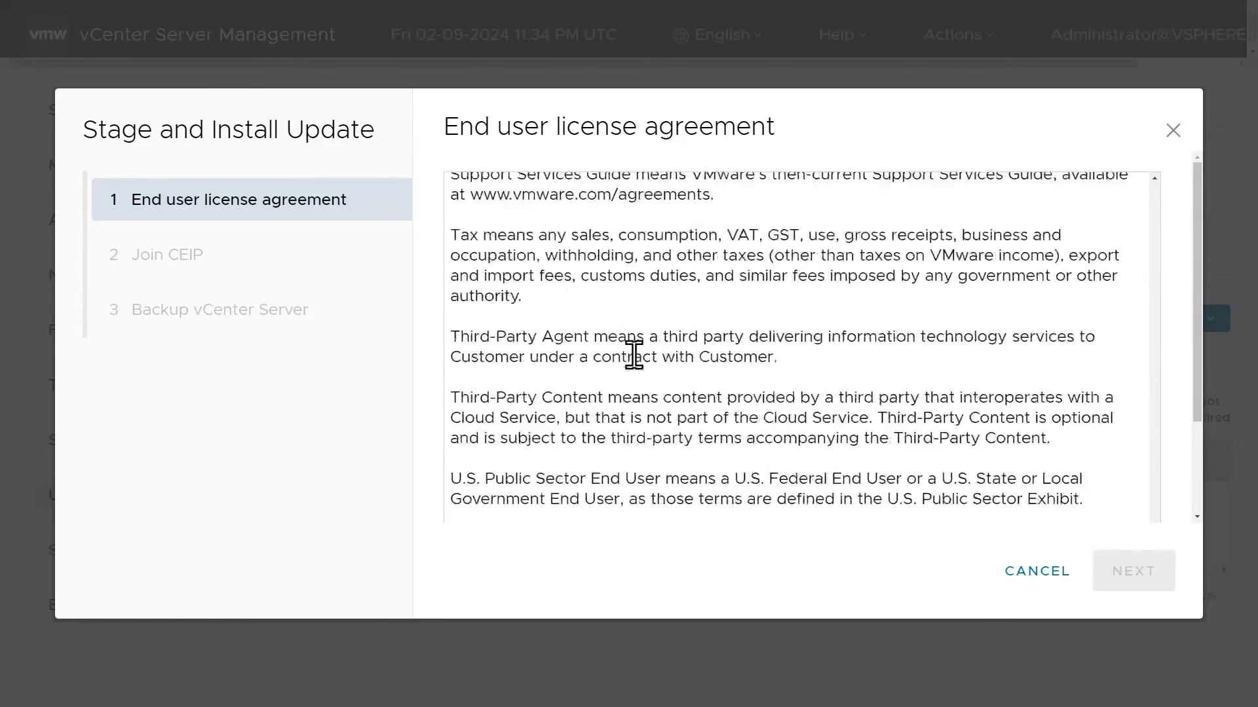
scroll(634, 354, down, 5)
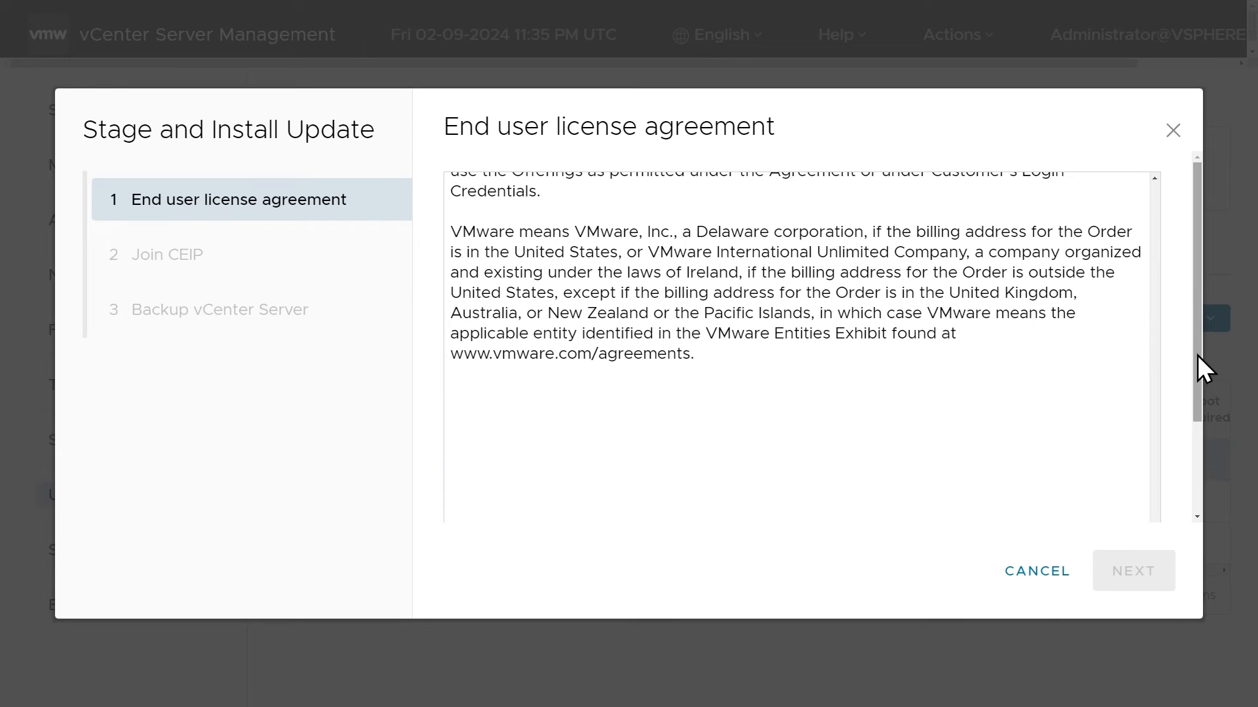
drag(1199, 356, 1205, 485)
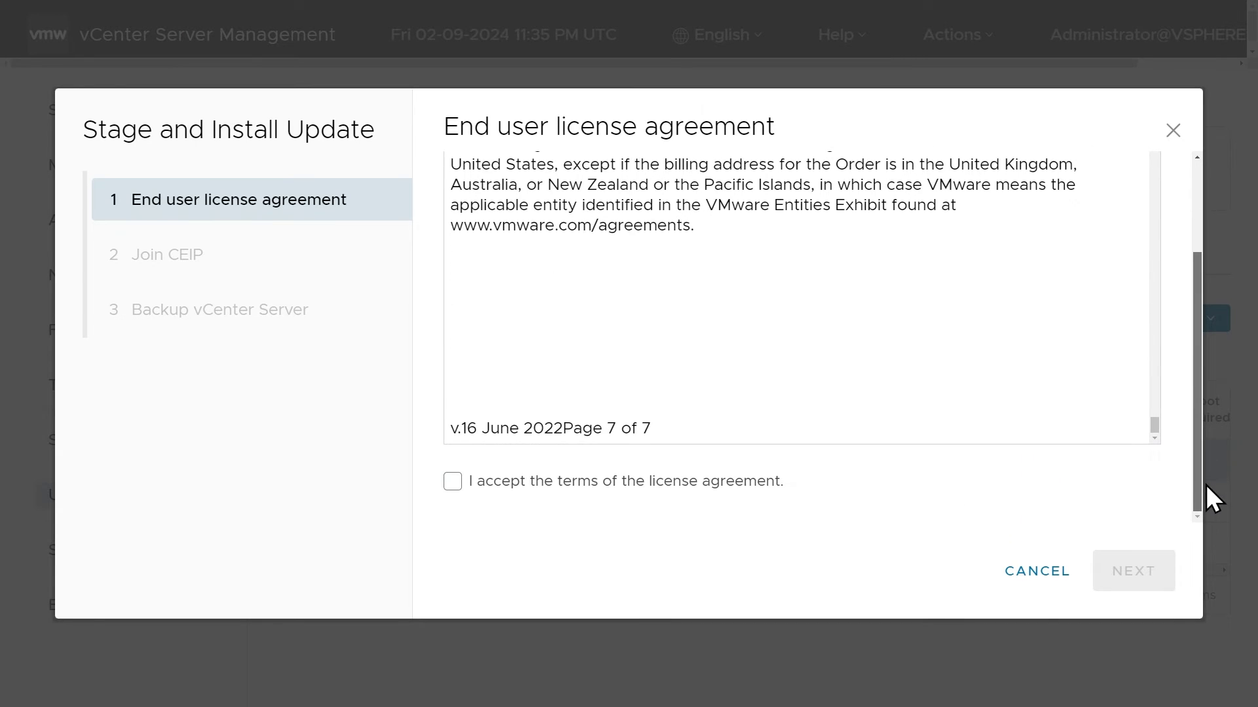
click(452, 483)
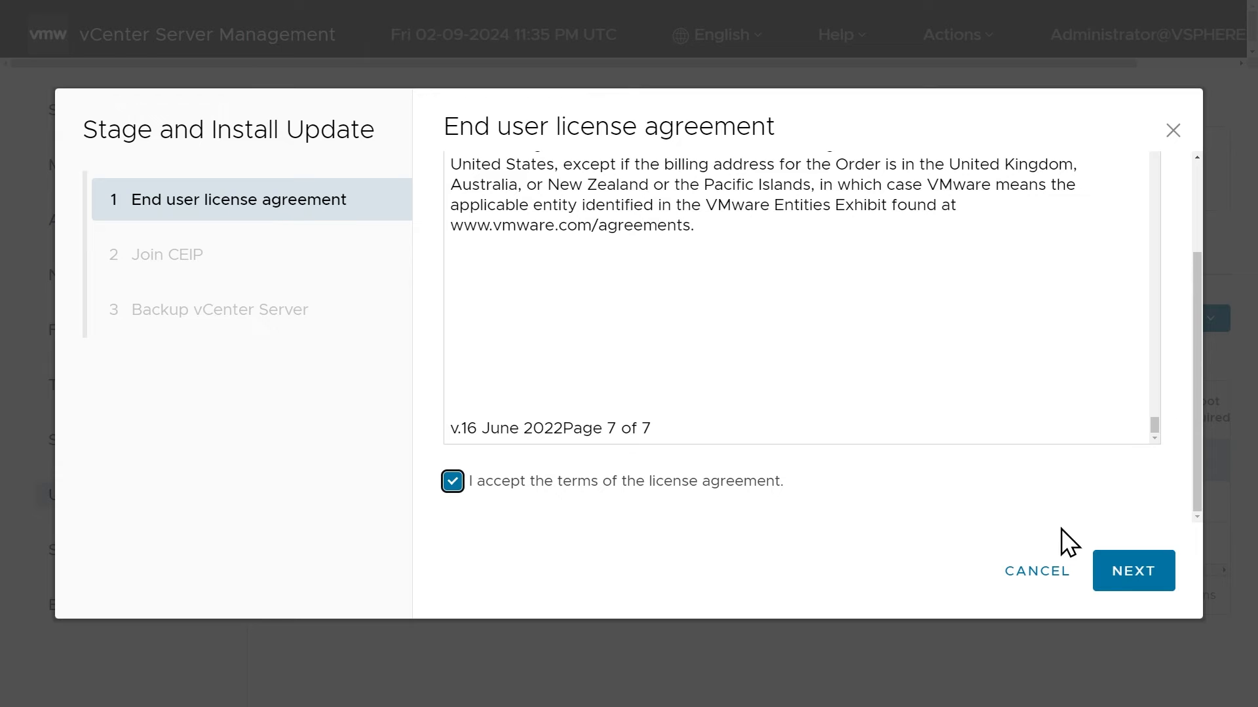
click(1116, 568)
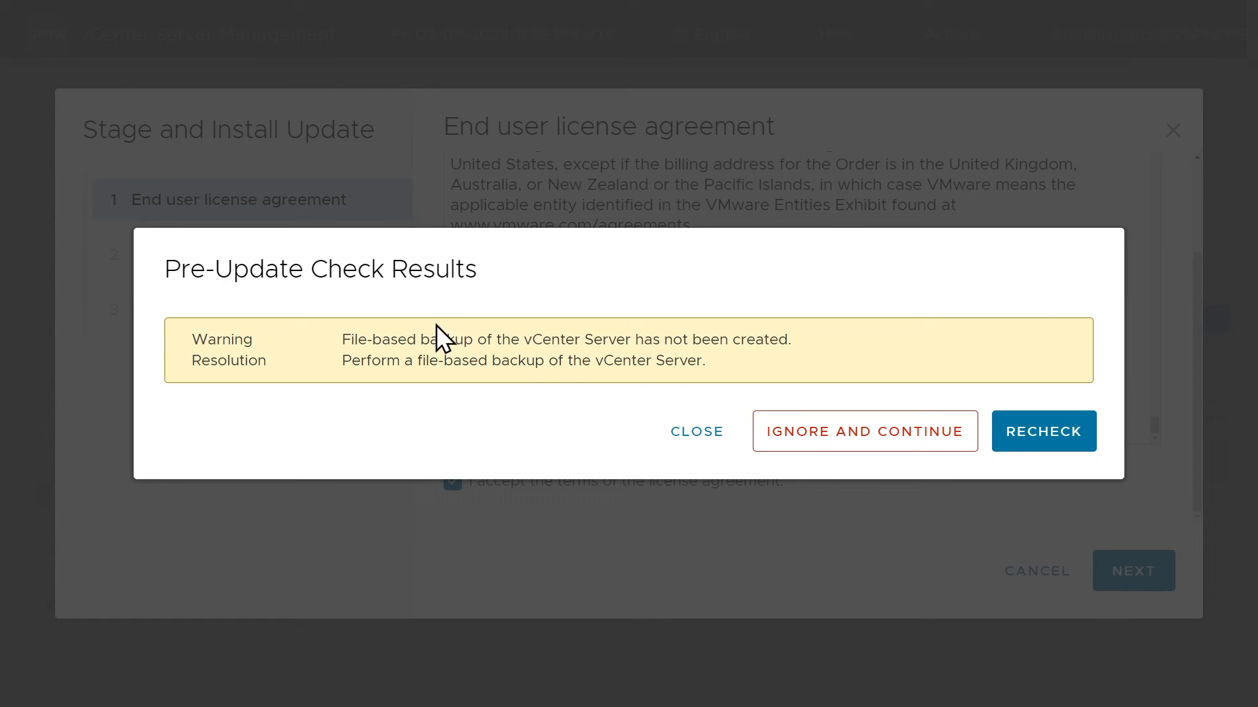
Ignore the pre-update check warning, opt out of the Customer Experience Improvement Program and continue.
click(894, 439)
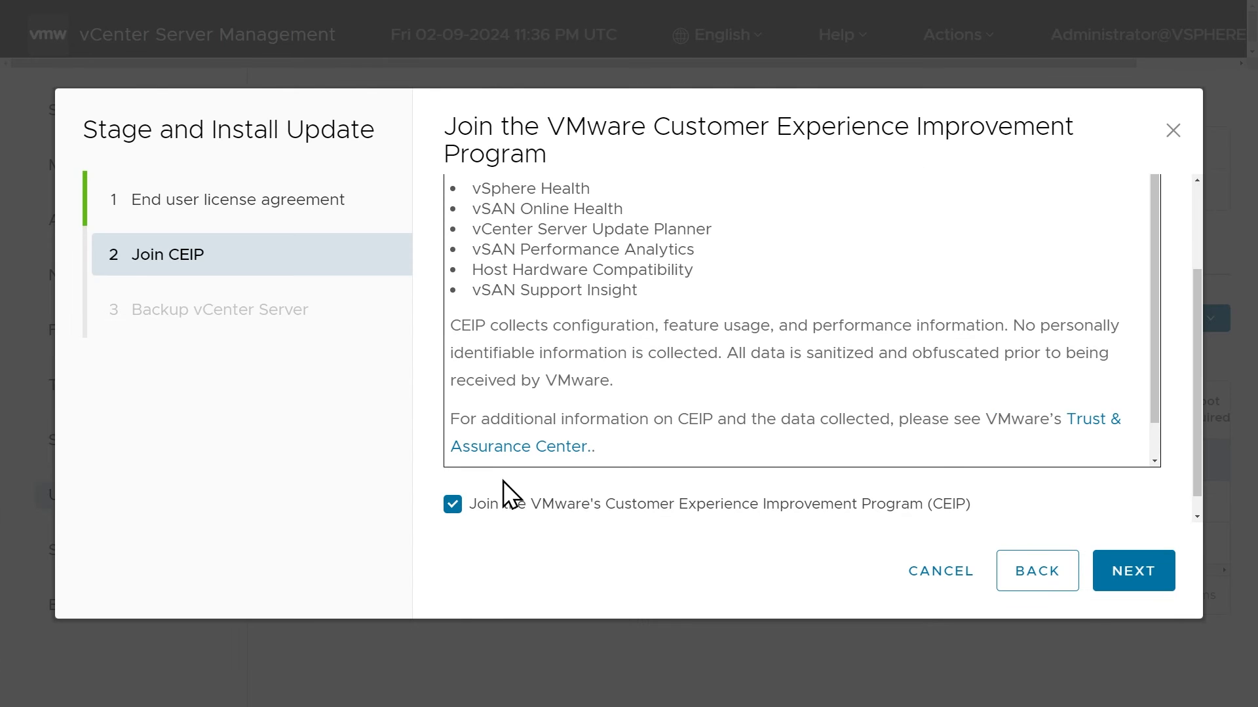
click(452, 506)
click(1136, 576)
Confirm that vCenter Server and its associated databases have been backed up, and finish the wizard to launch the update.
click(451, 268)
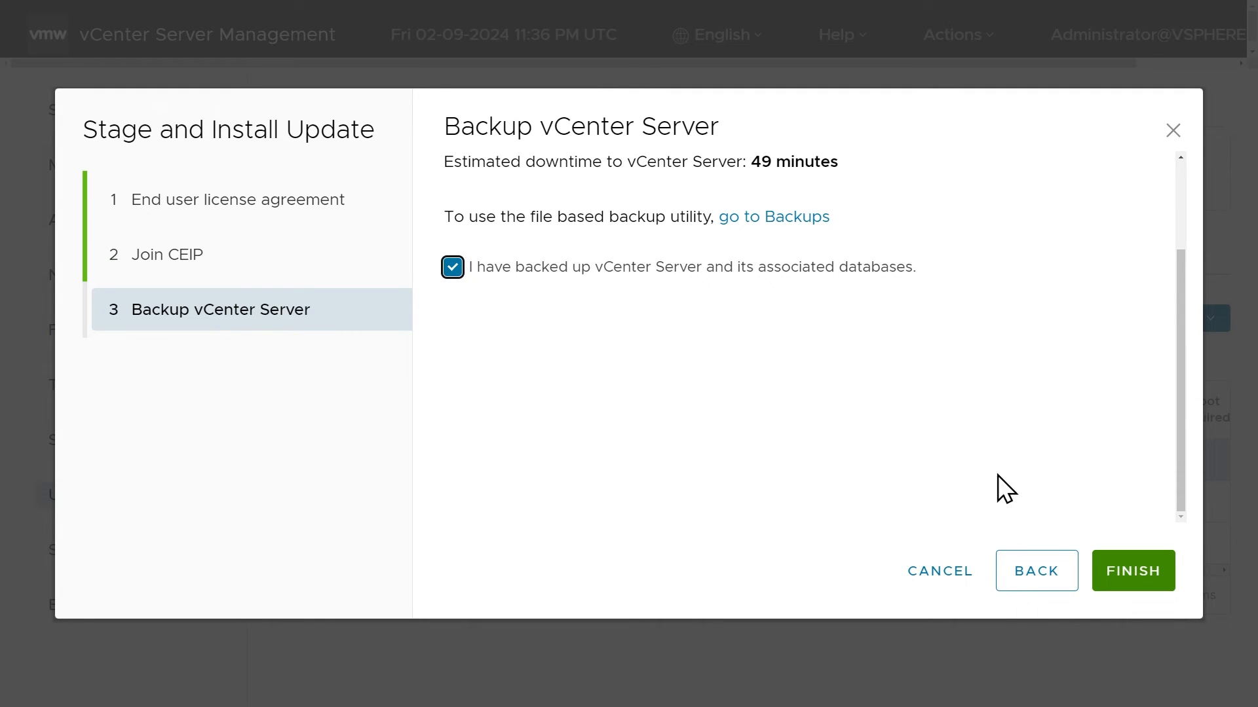
click(453, 269)
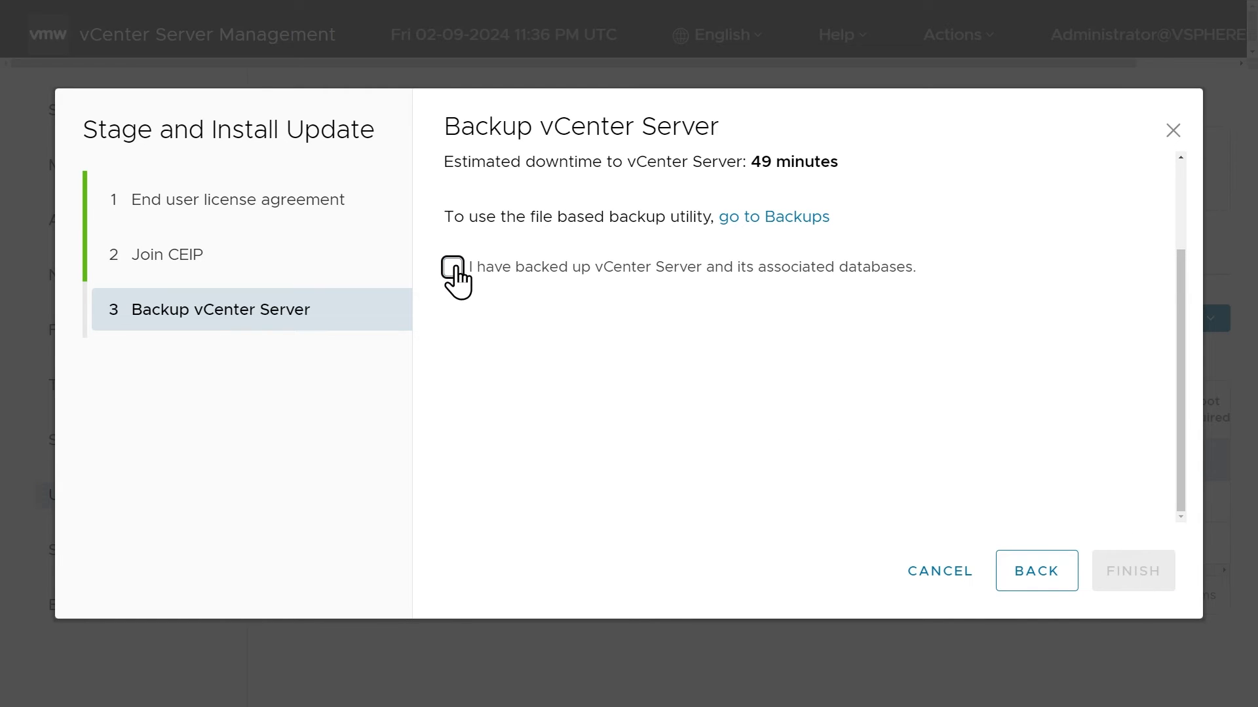
click(454, 269)
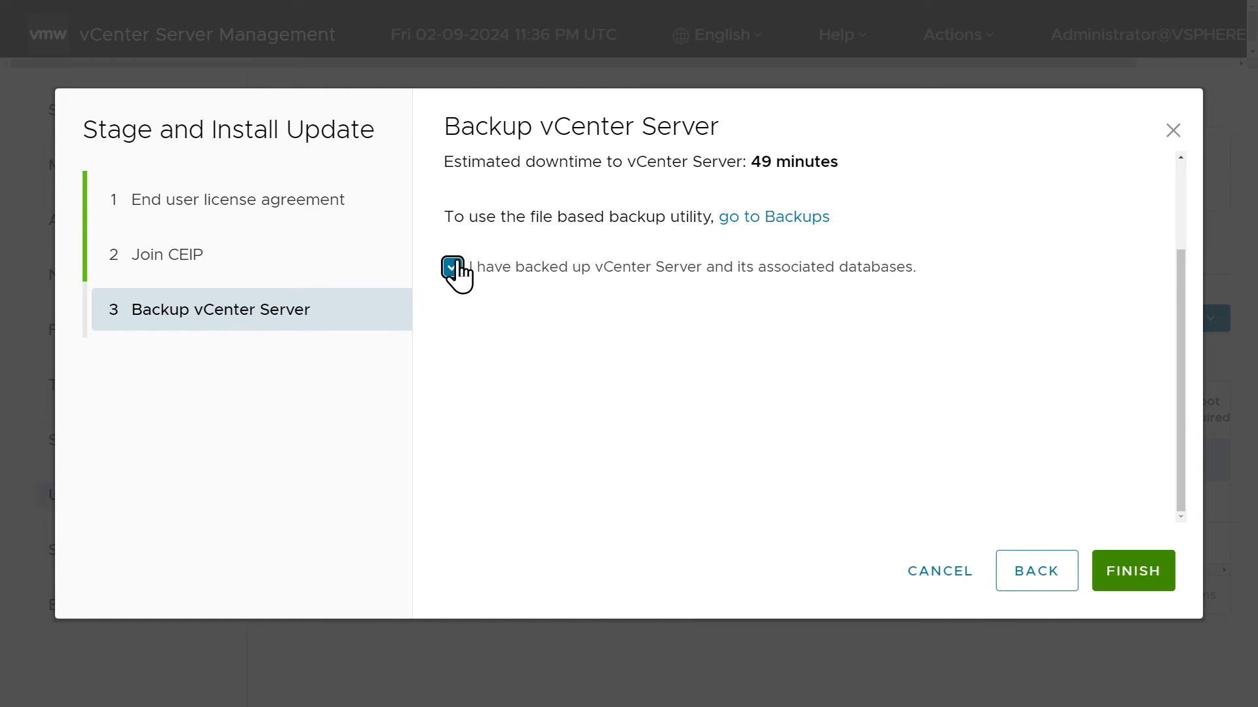
click(1126, 576)
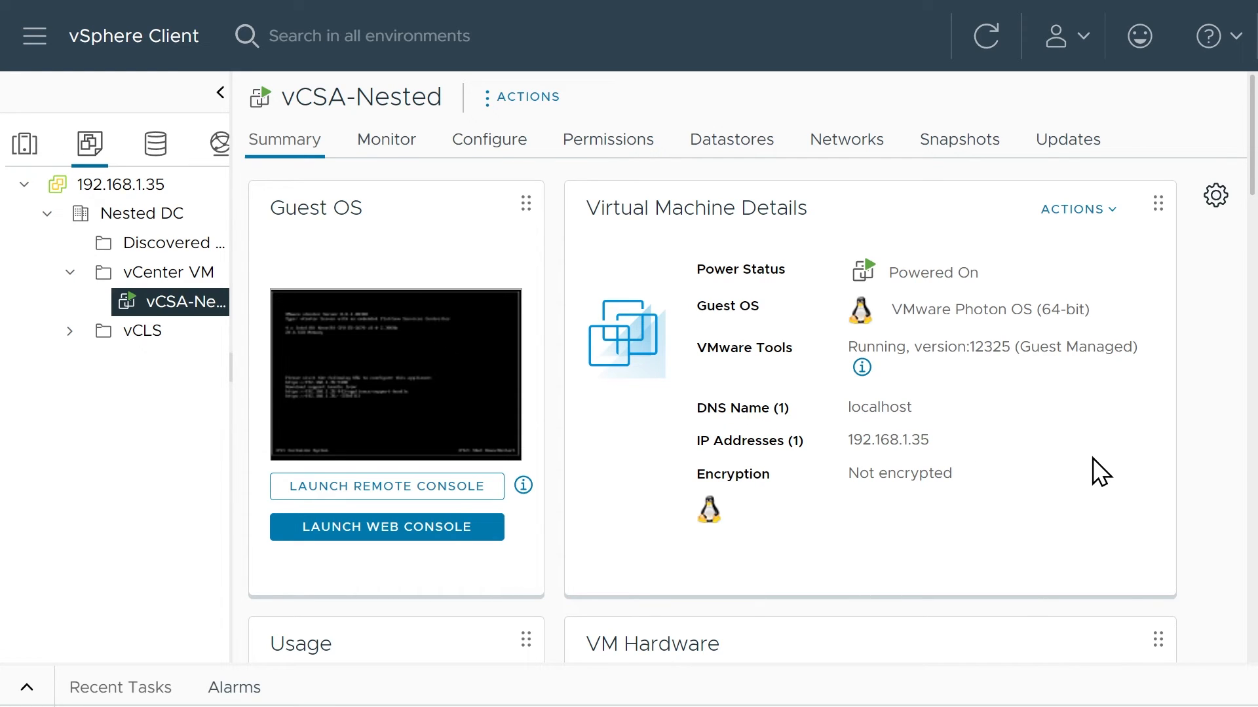
Switch to the vSphere Client, open the image updates of Nested Cluster and run an image compliance check.
click(30, 148)
drag(233, 247, 317, 248)
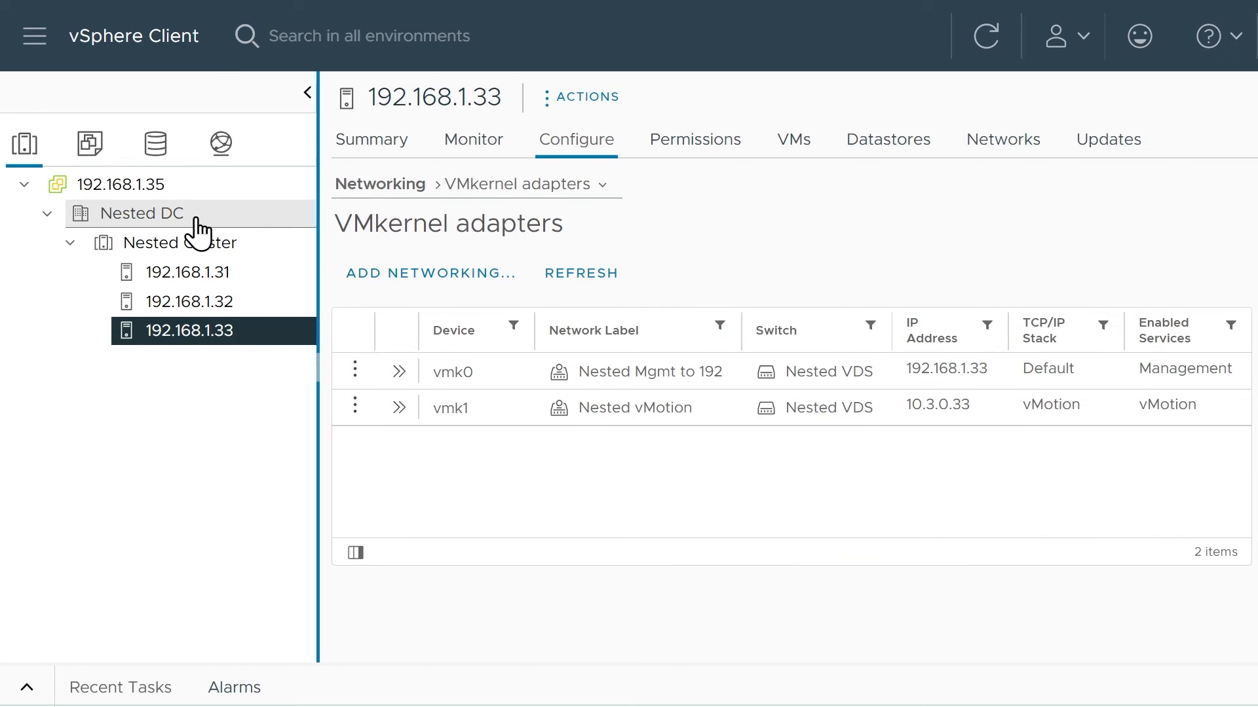
click(185, 255)
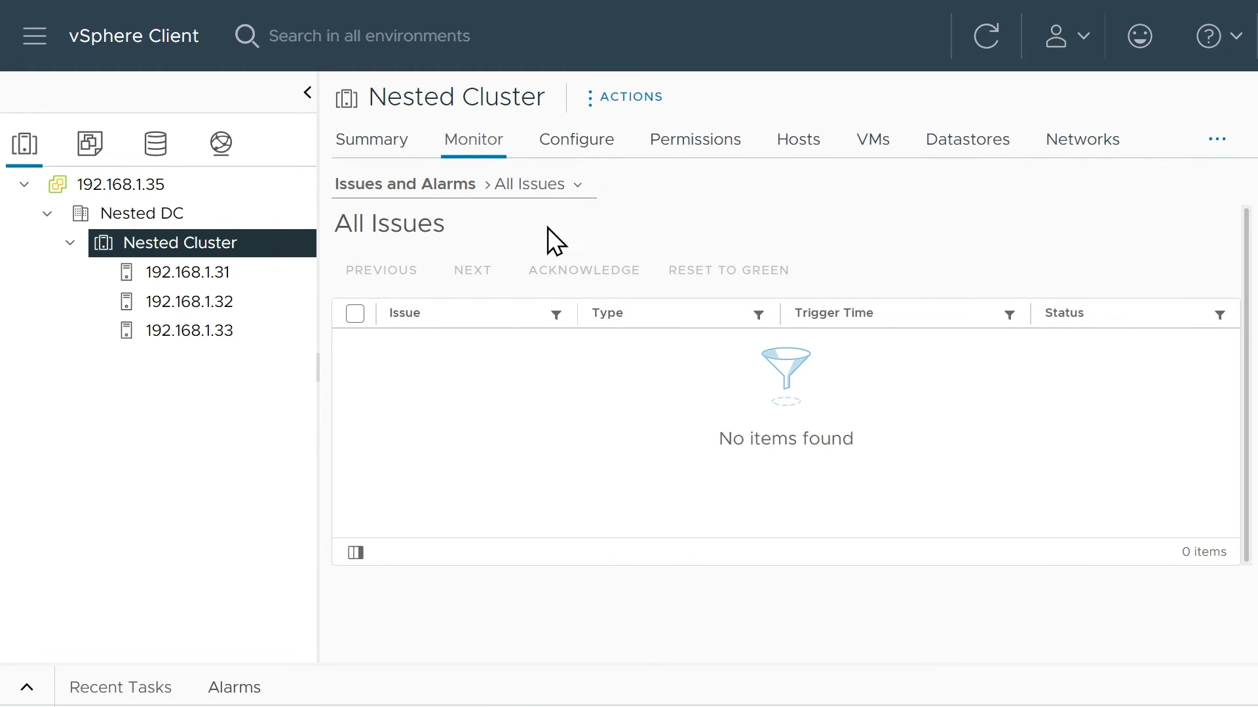
click(1217, 146)
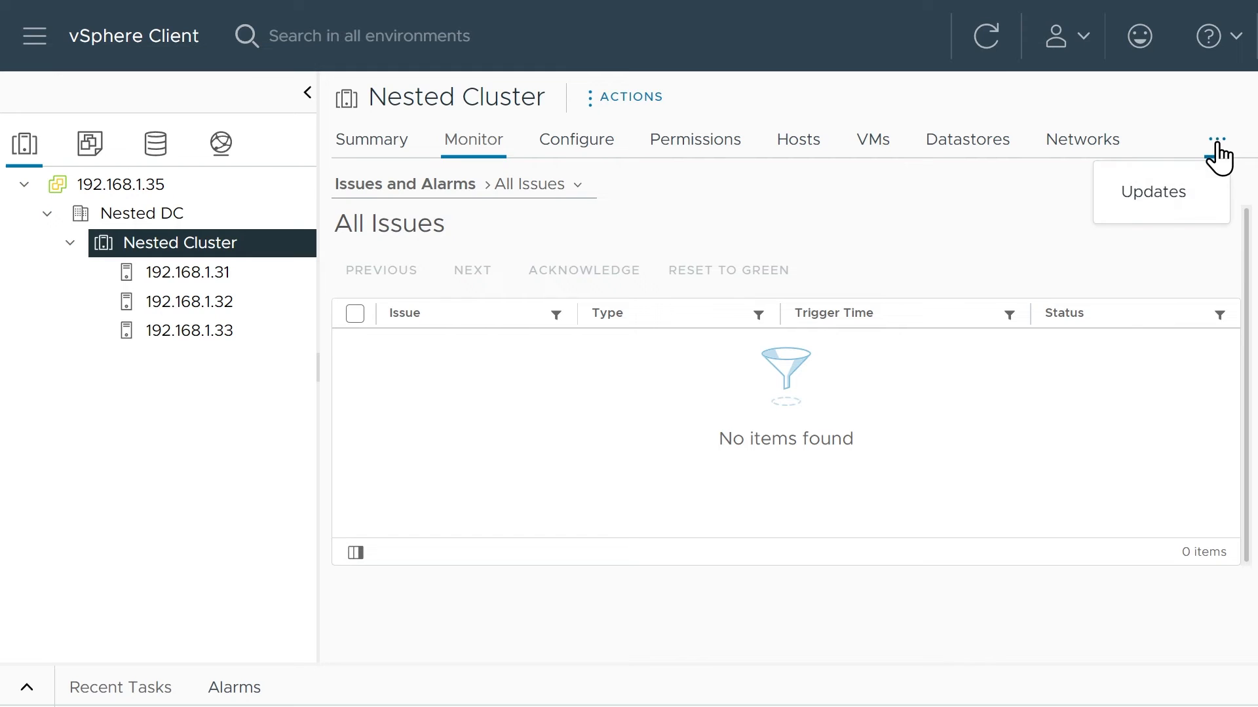
click(1157, 194)
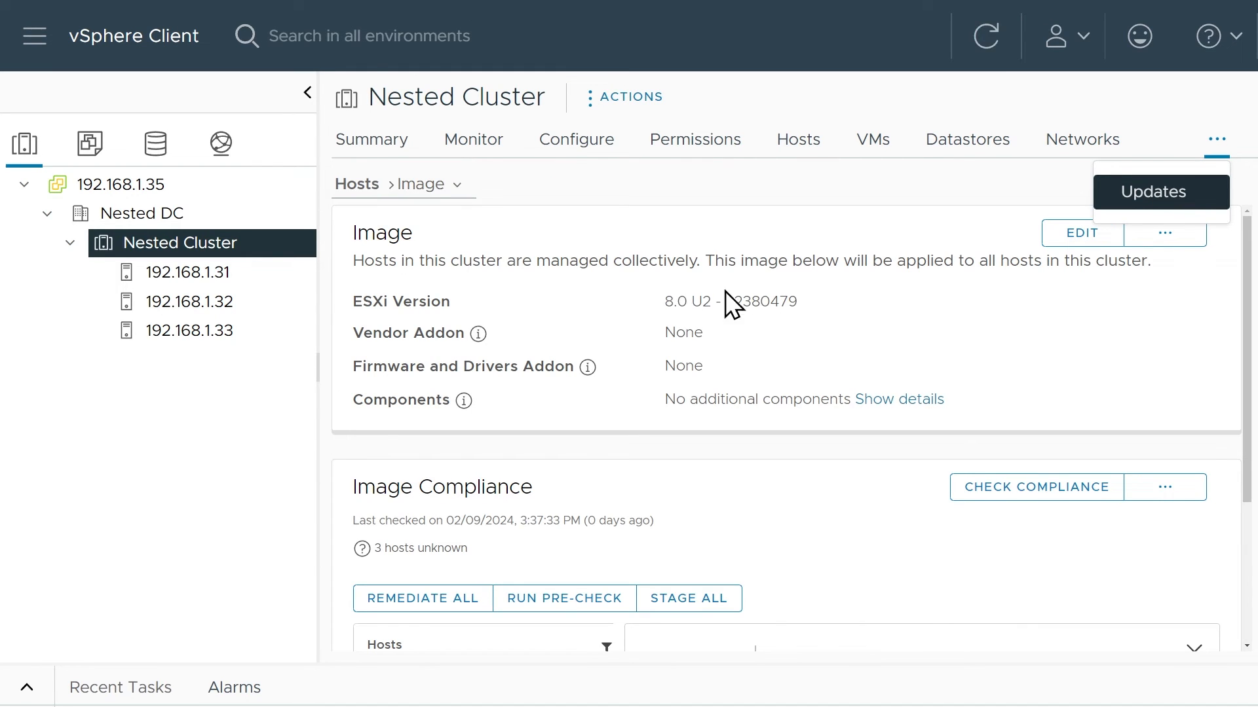
click(1024, 496)
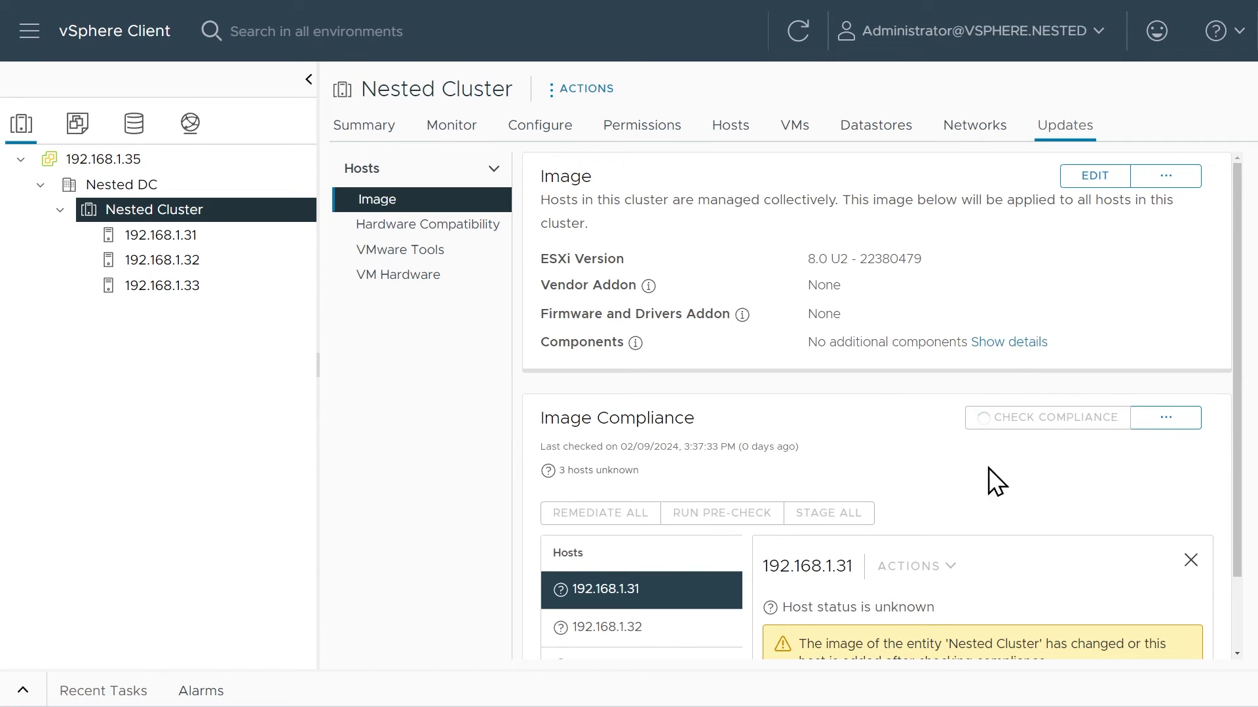
Compare the cluster image's ESXi version with the hypervisor version in the summary of host 192.168.1.31.
scroll(847, 524, down, 2)
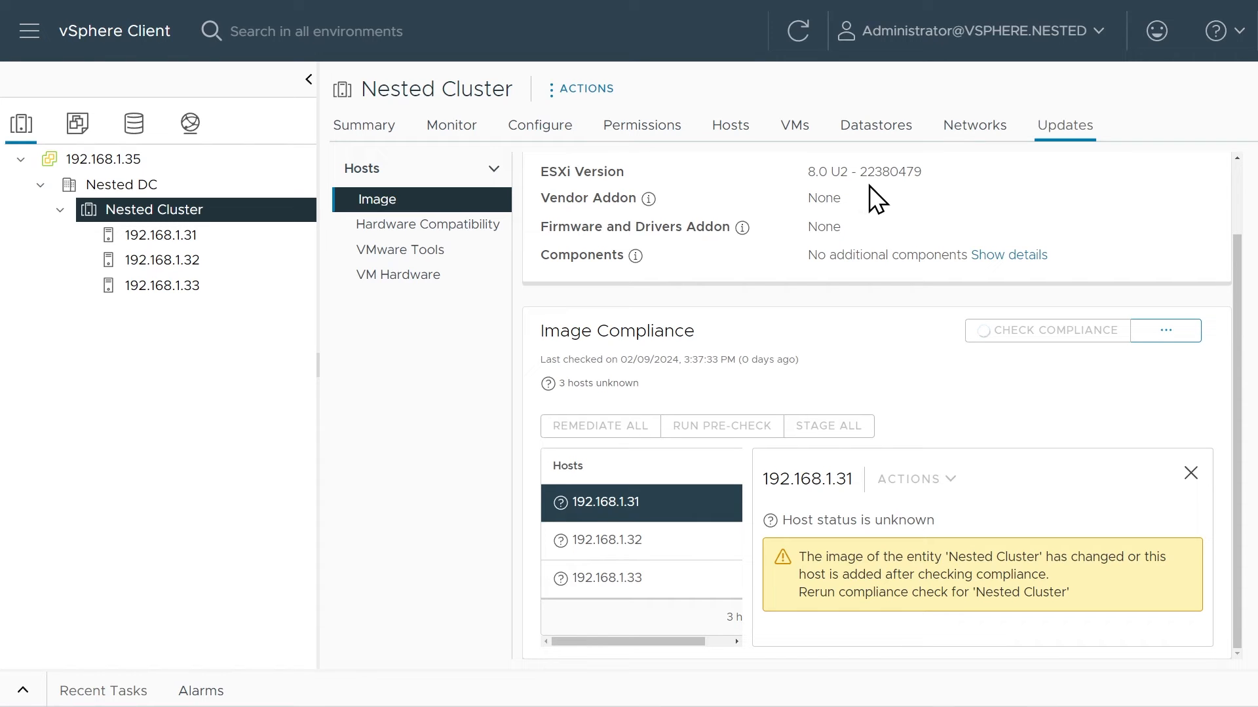
click(167, 240)
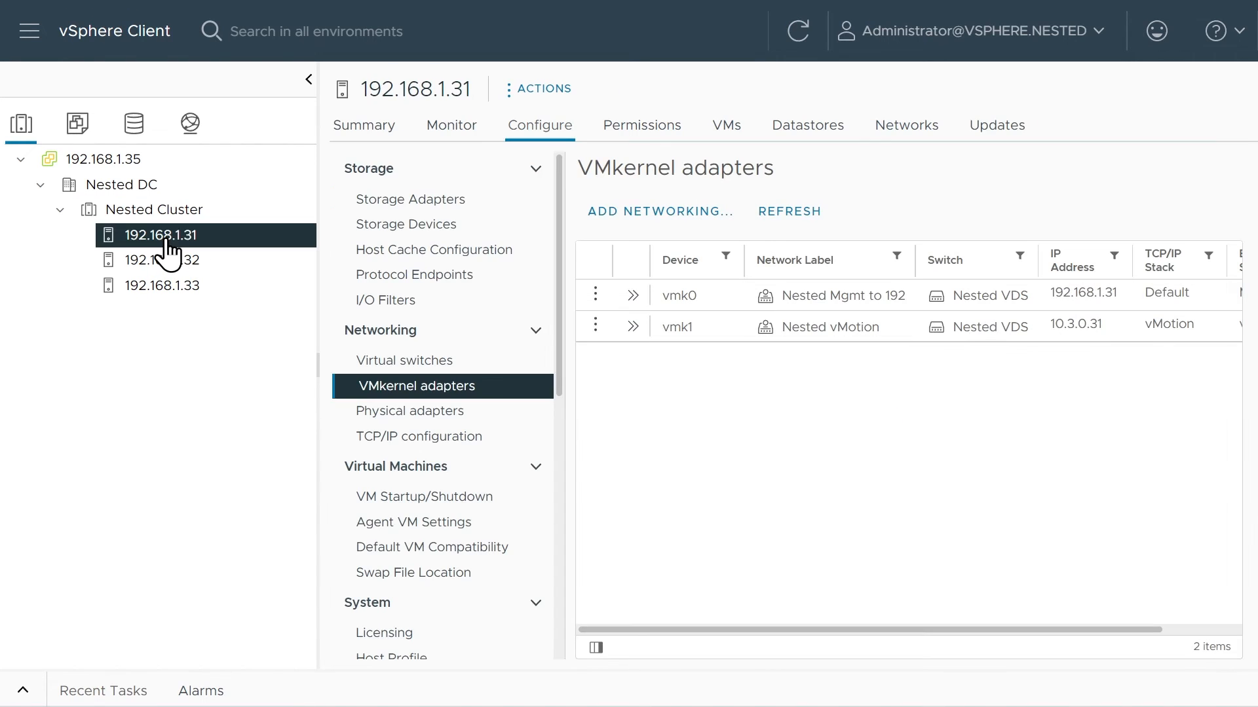
click(363, 125)
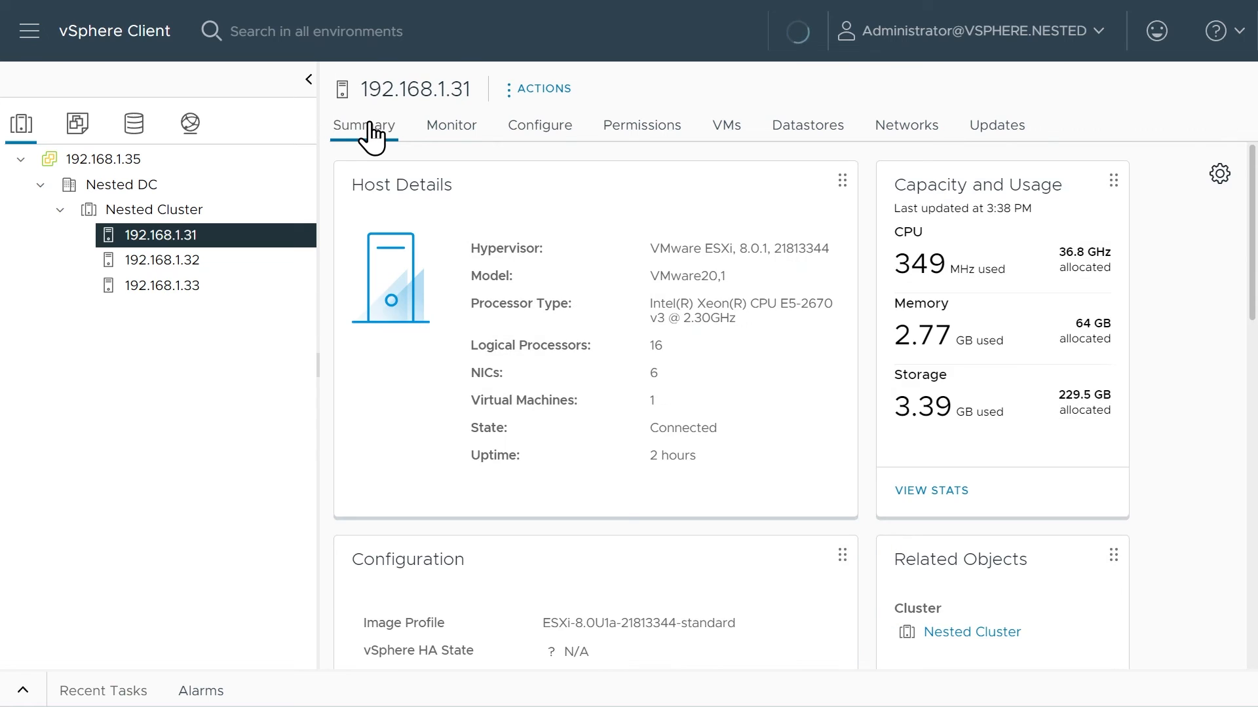
drag(739, 248, 770, 249)
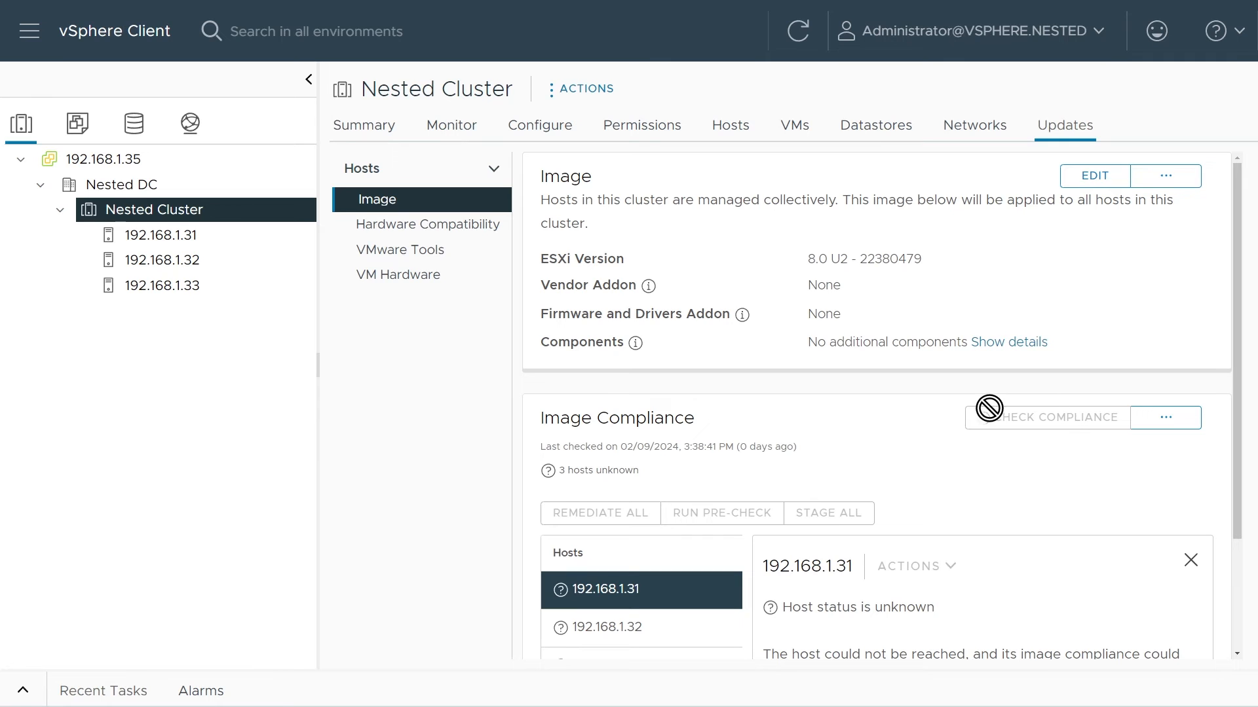
Remediate host 192.168.1.31 against the cluster image, accepting the VMware General Terms.
drag(319, 236, 233, 234)
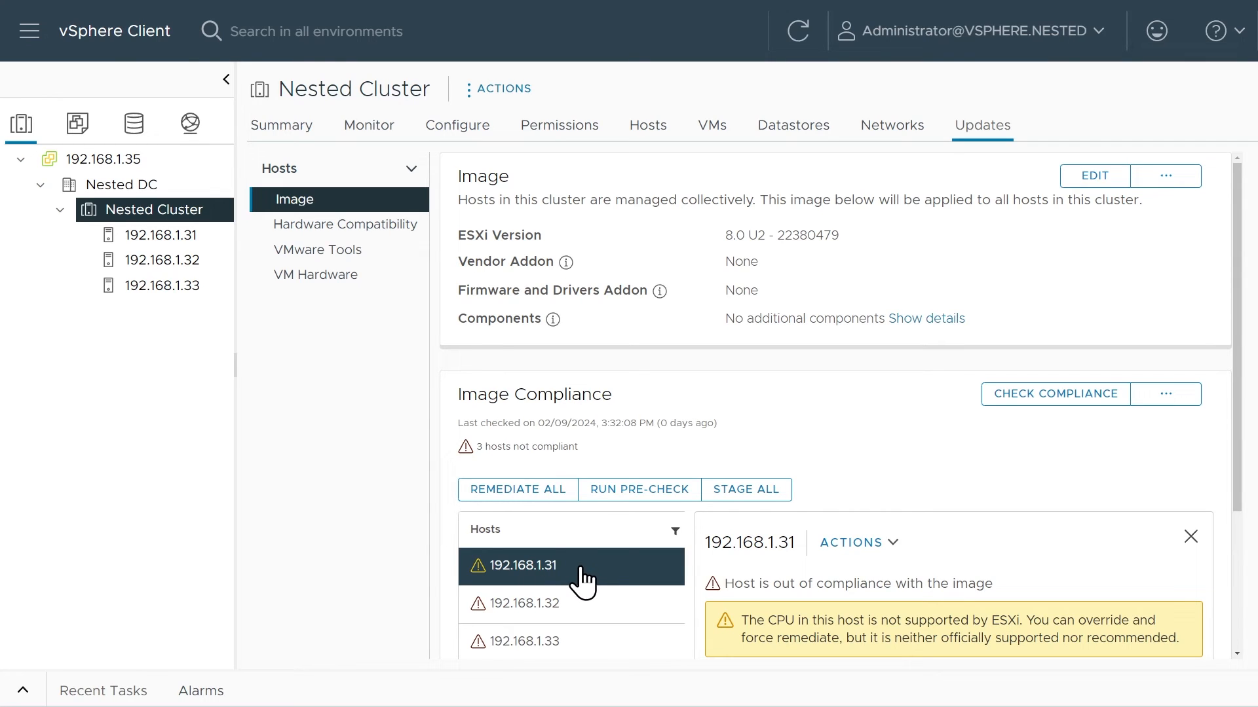
click(861, 546)
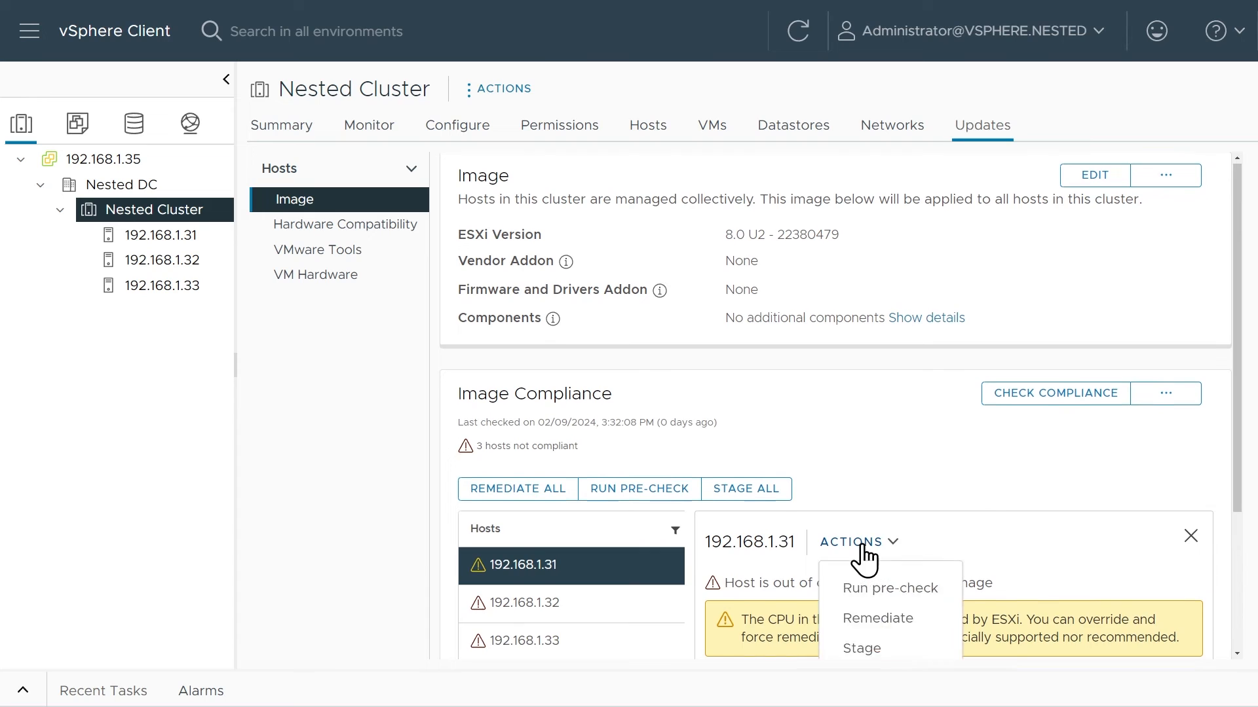
scroll(863, 545, down, 3)
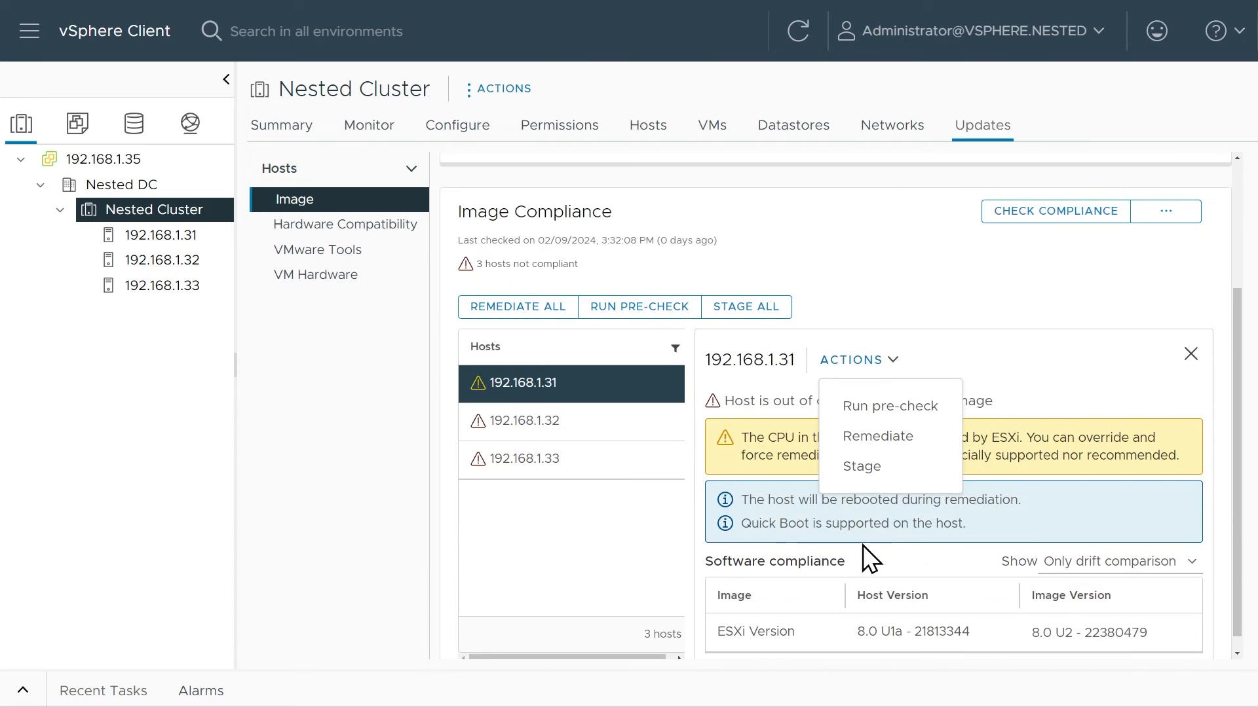
click(883, 440)
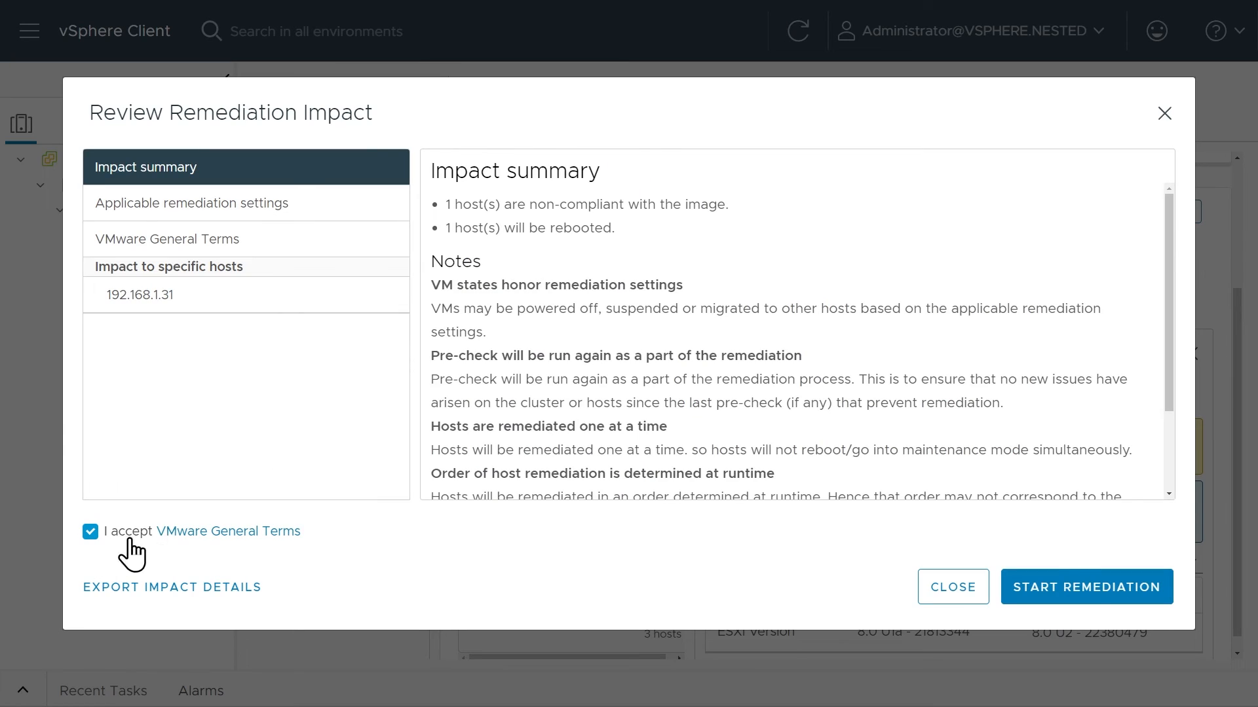
click(1075, 599)
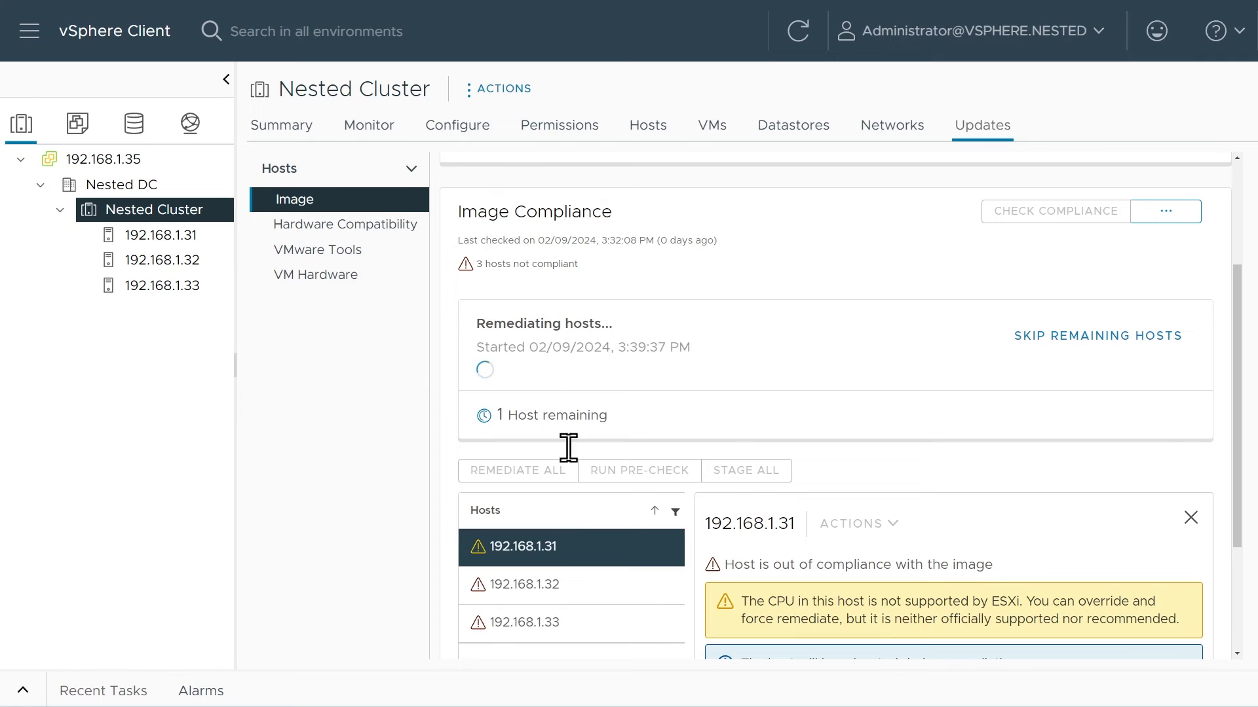
Expand the remediation progress details and examine the maintenance mode entry for host 192.168.1.31.
scroll(911, 553, down, 3)
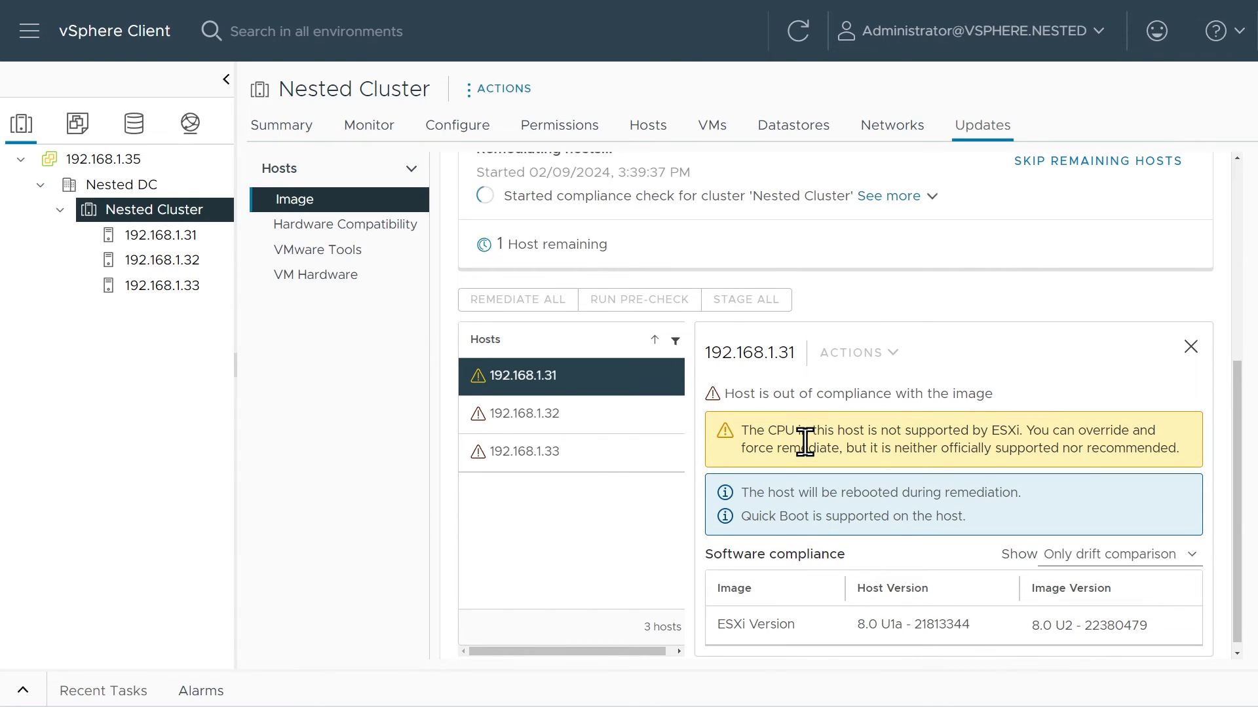
scroll(805, 442, up, 3)
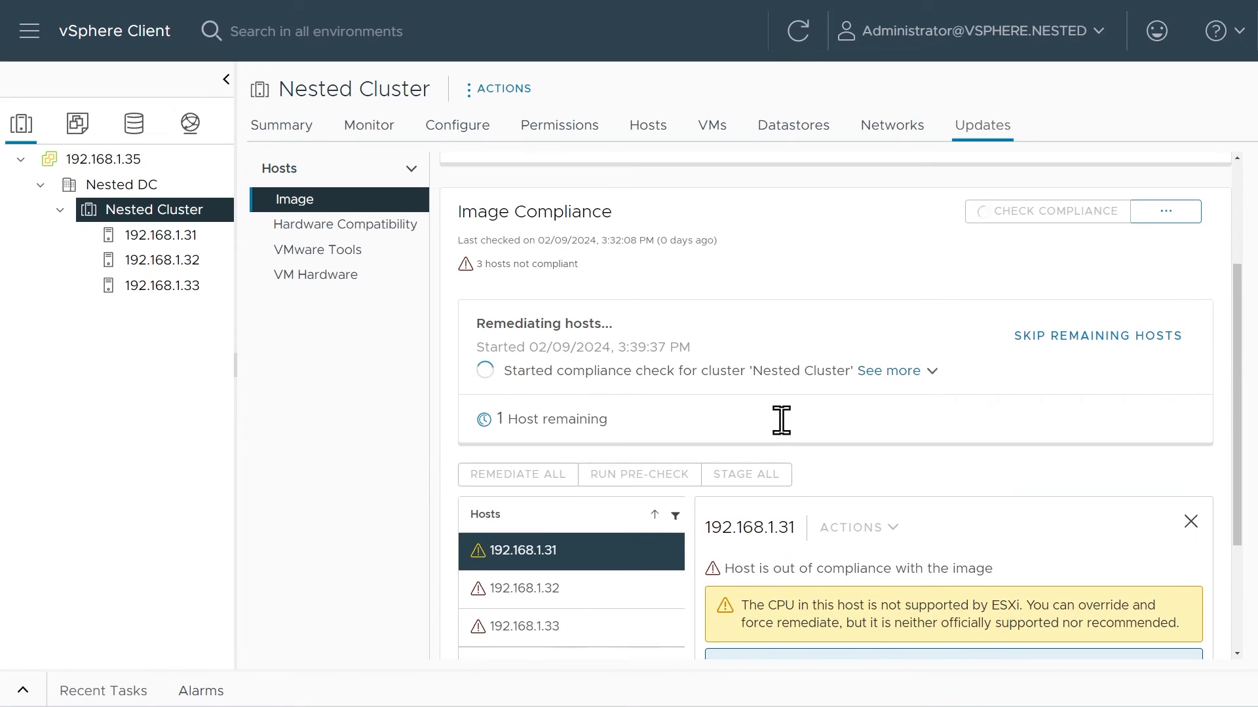
click(904, 371)
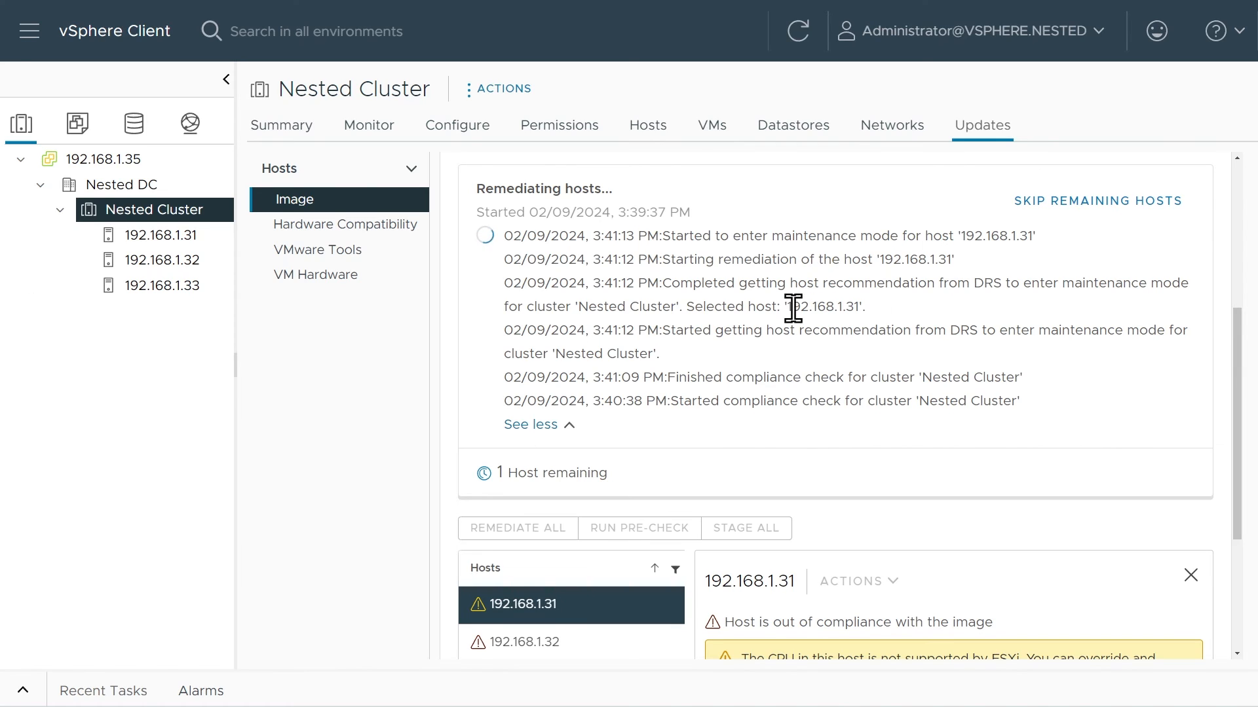
double_click(789, 230)
triple_click(790, 230)
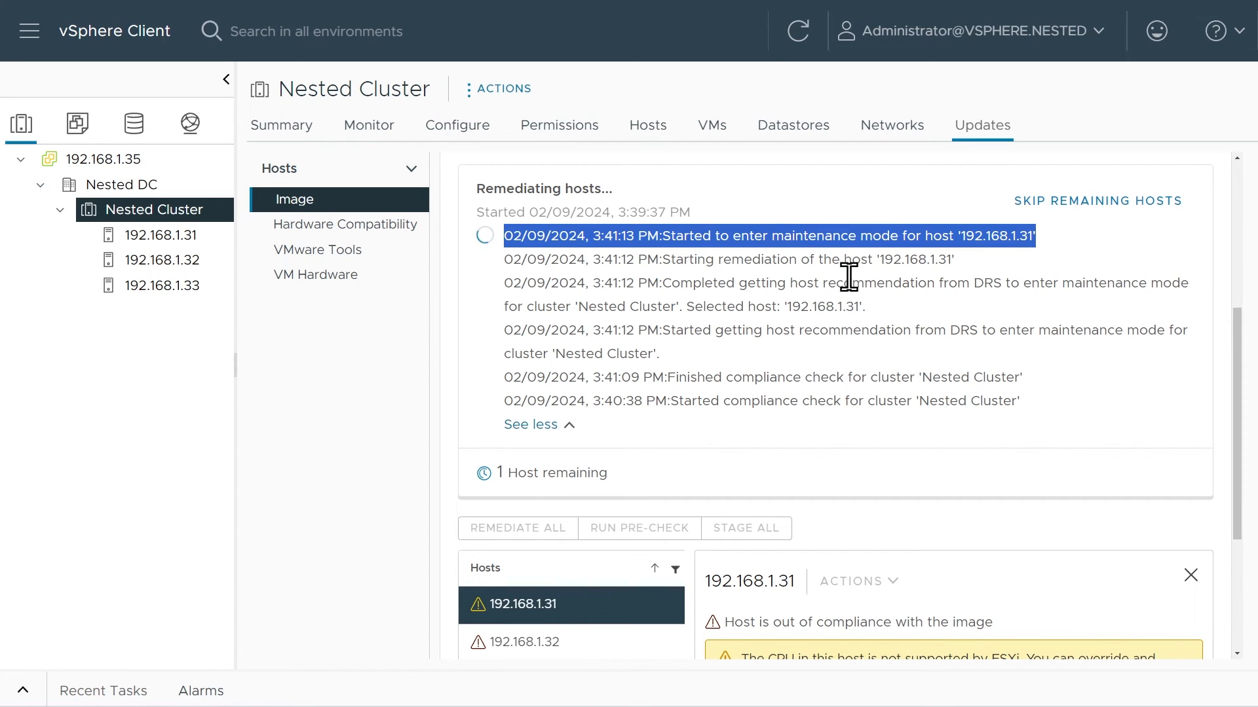
scroll(1020, 426, down, 3)
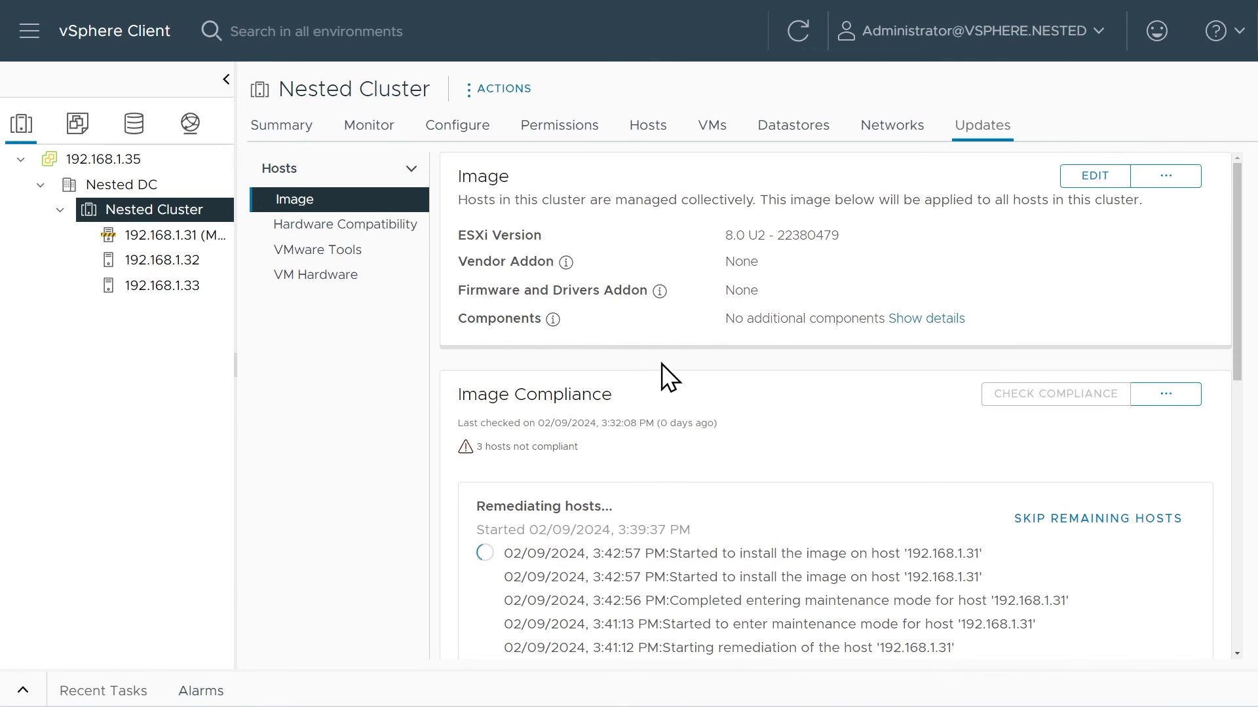
Check the virtual machines running on hosts 192.168.1.32 and 192.168.1.33, and return to Nested Cluster.
click(200, 265)
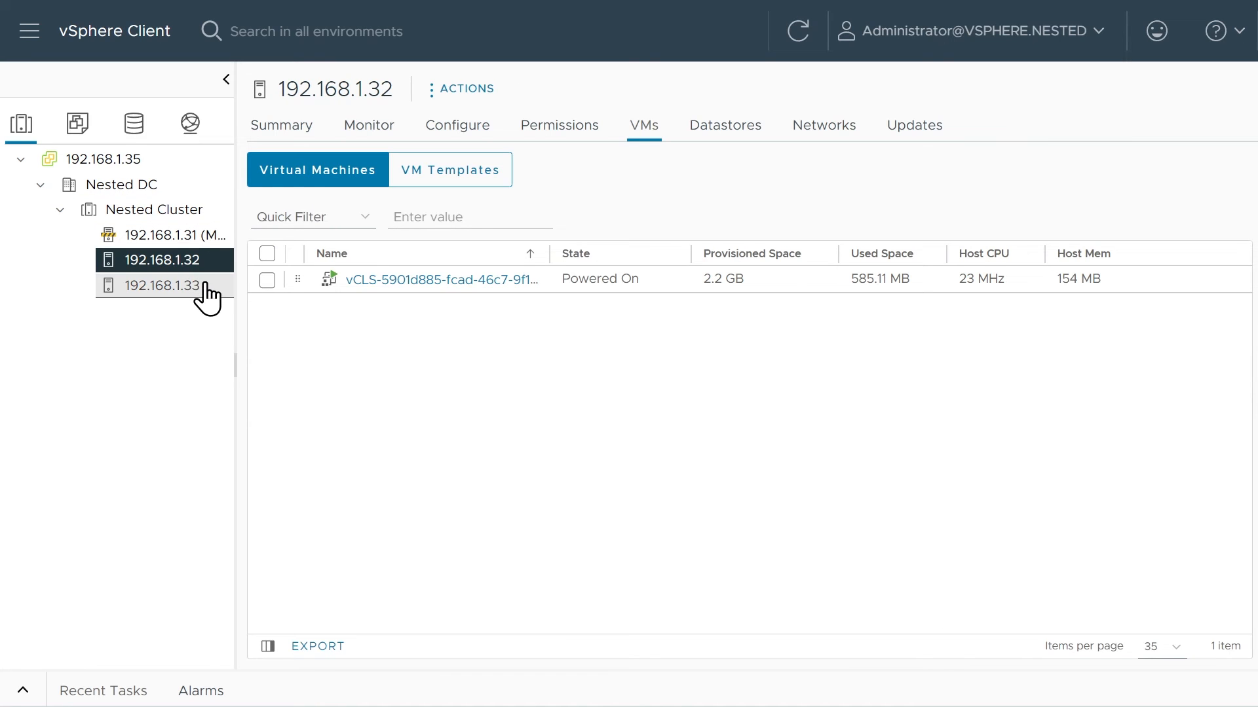
click(204, 291)
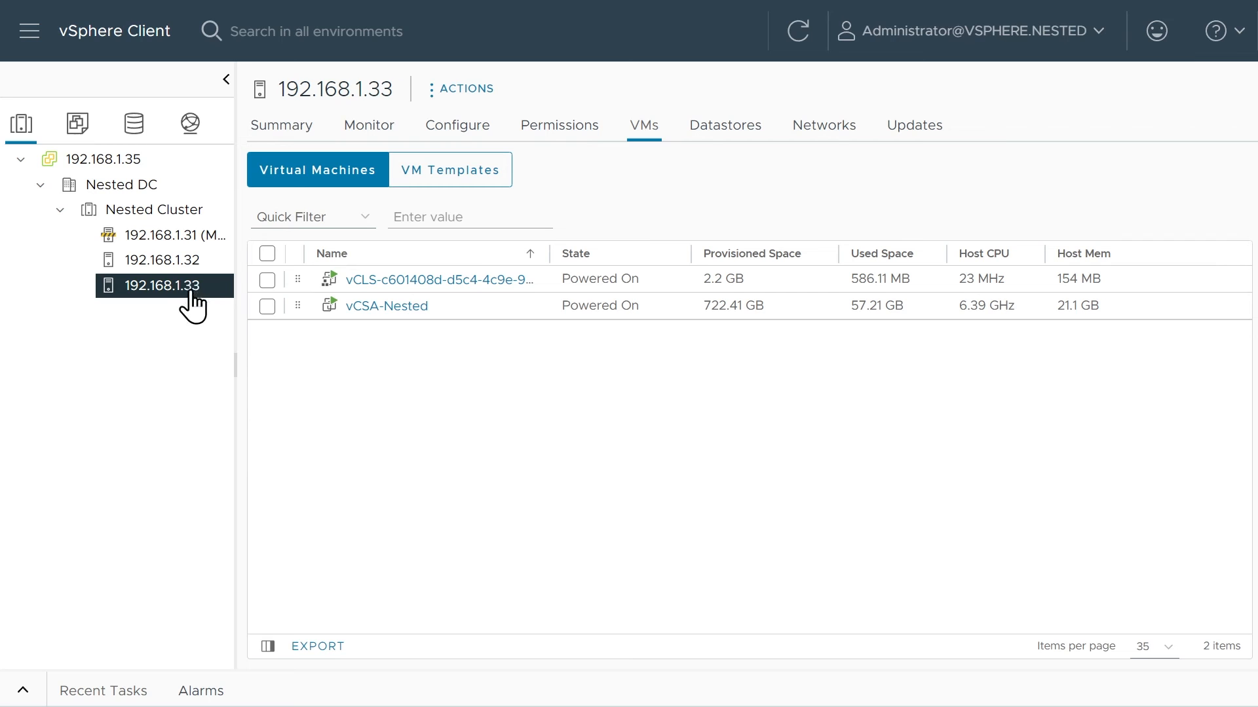
click(171, 221)
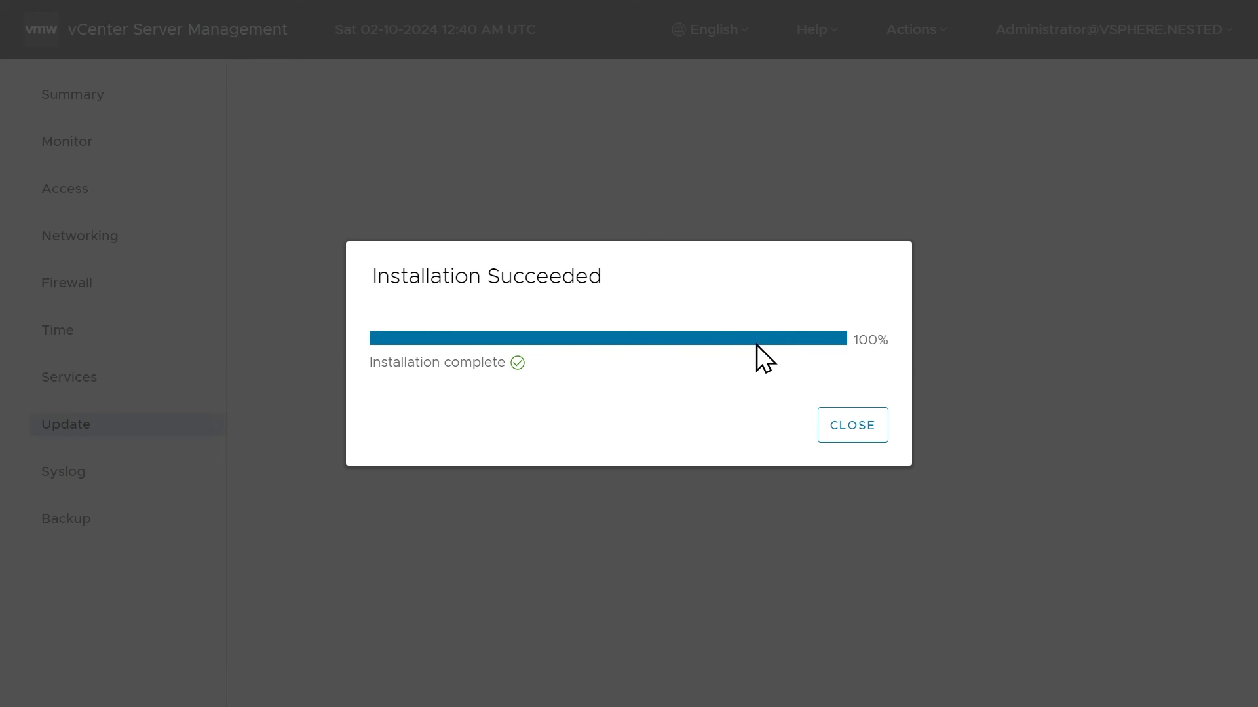
Check the vCenter Server version after closing the finished update, and log in to the vSphere Client.
click(852, 431)
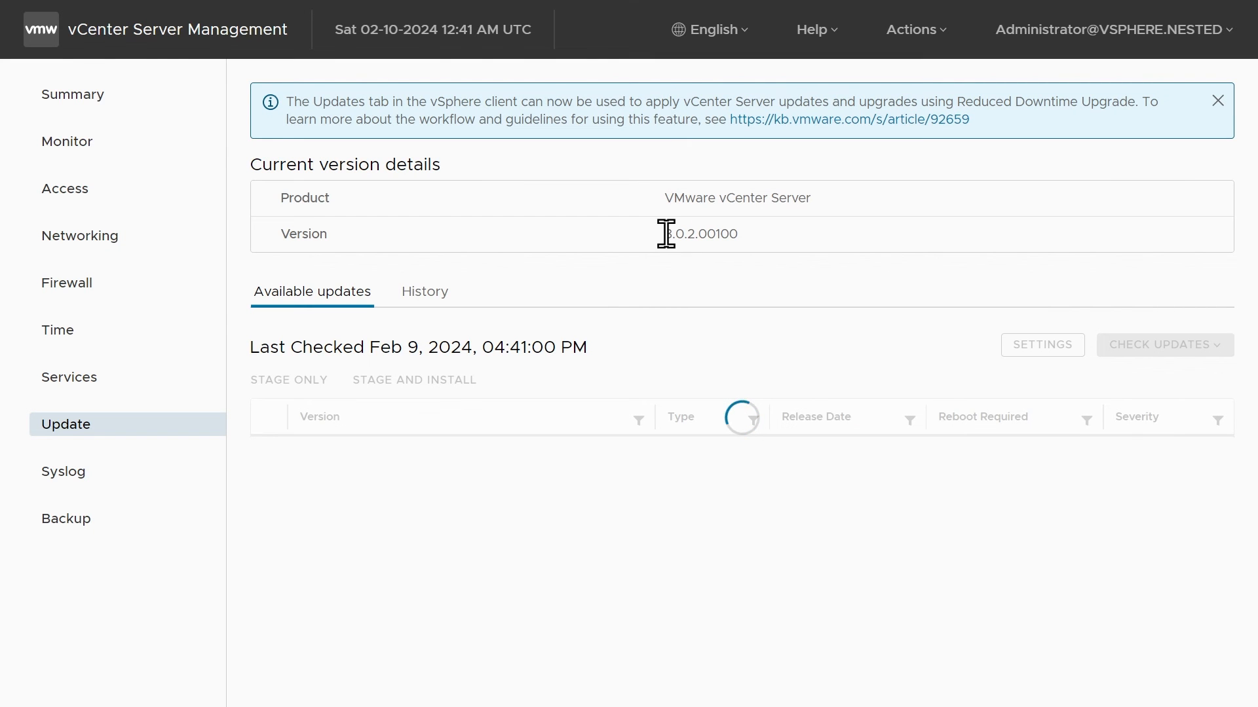
drag(666, 234, 745, 234)
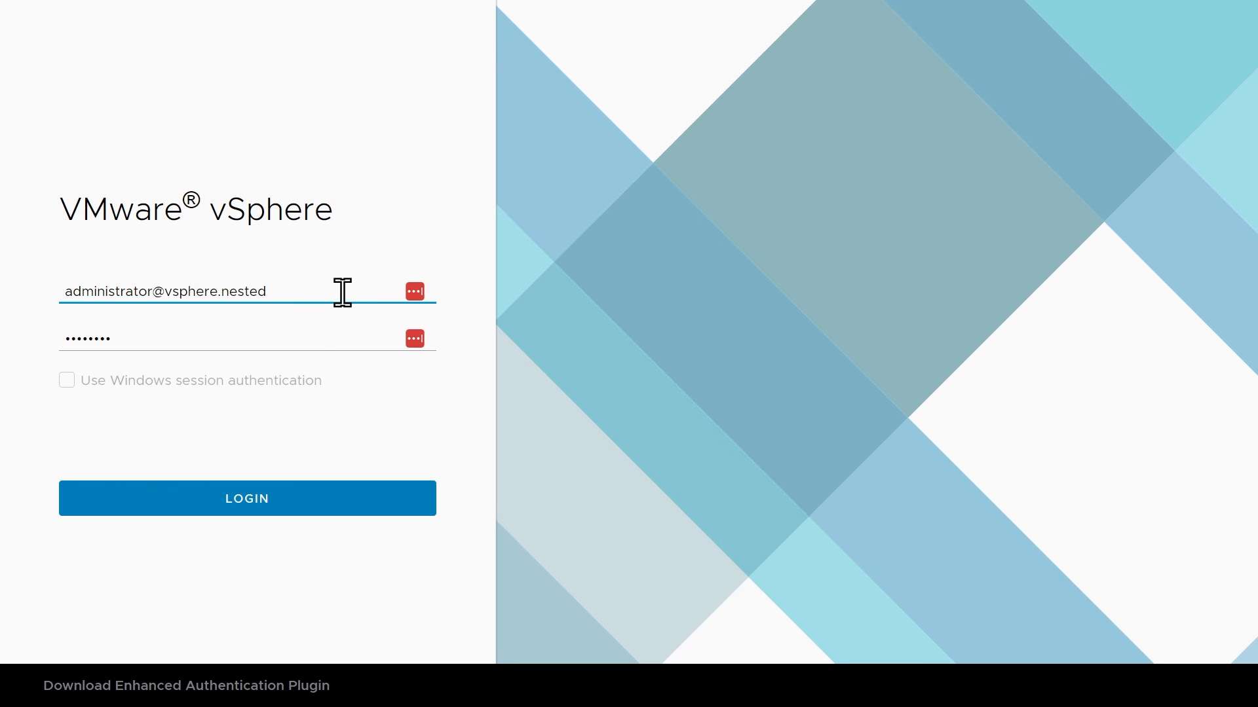
click(255, 512)
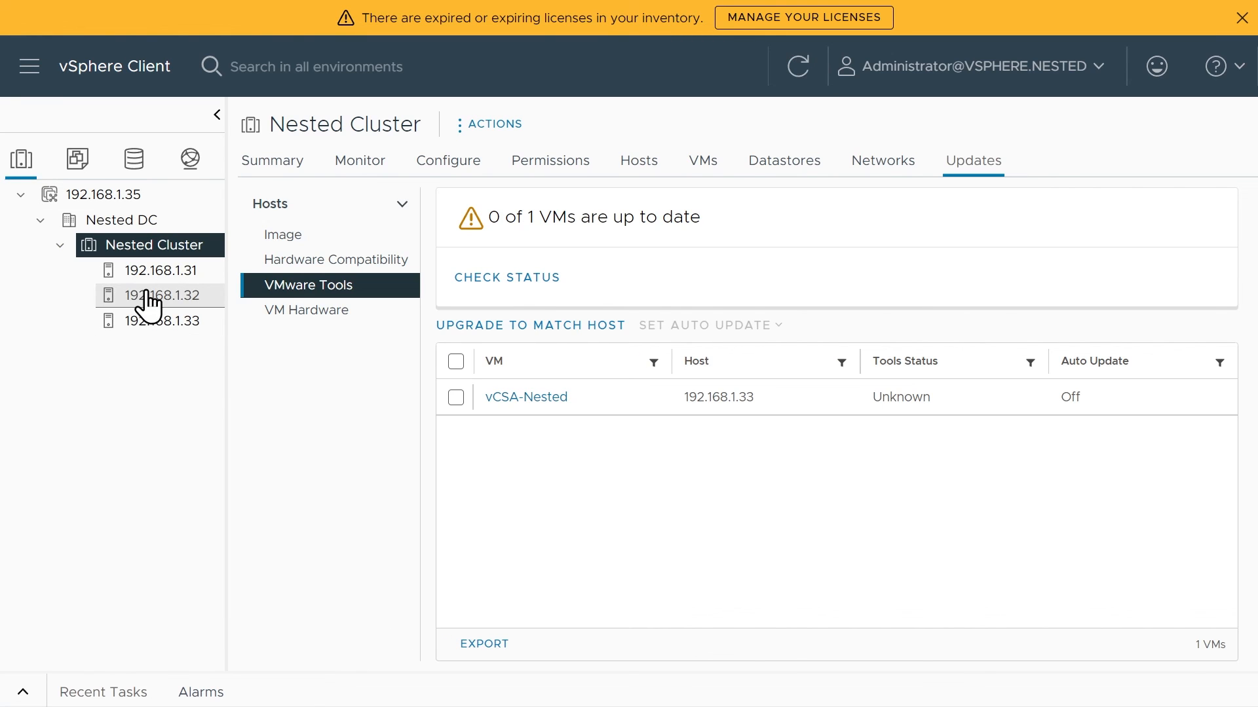
Assign the existing ESXi license (vSphere 8 Enterprise Plus) to hosts 192.168.1.31, 192.168.1.32 and 192.168.1.33, and dismiss the license expiration warning.
click(29, 67)
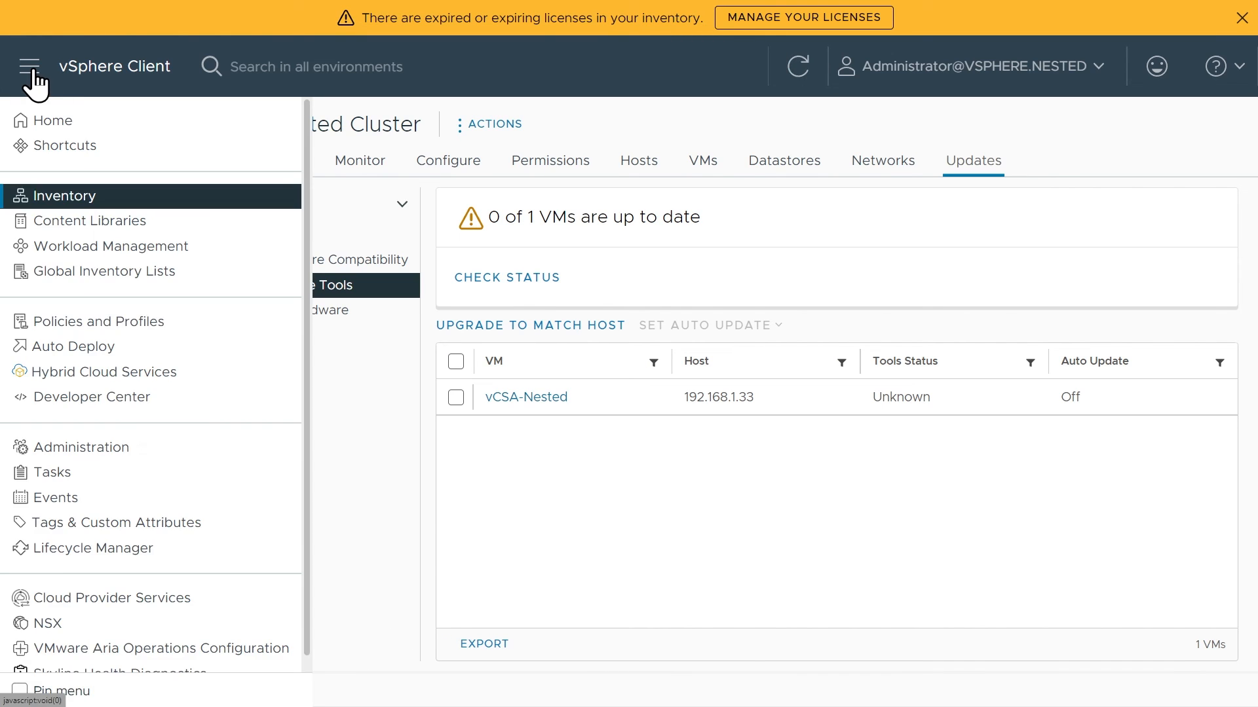
click(82, 448)
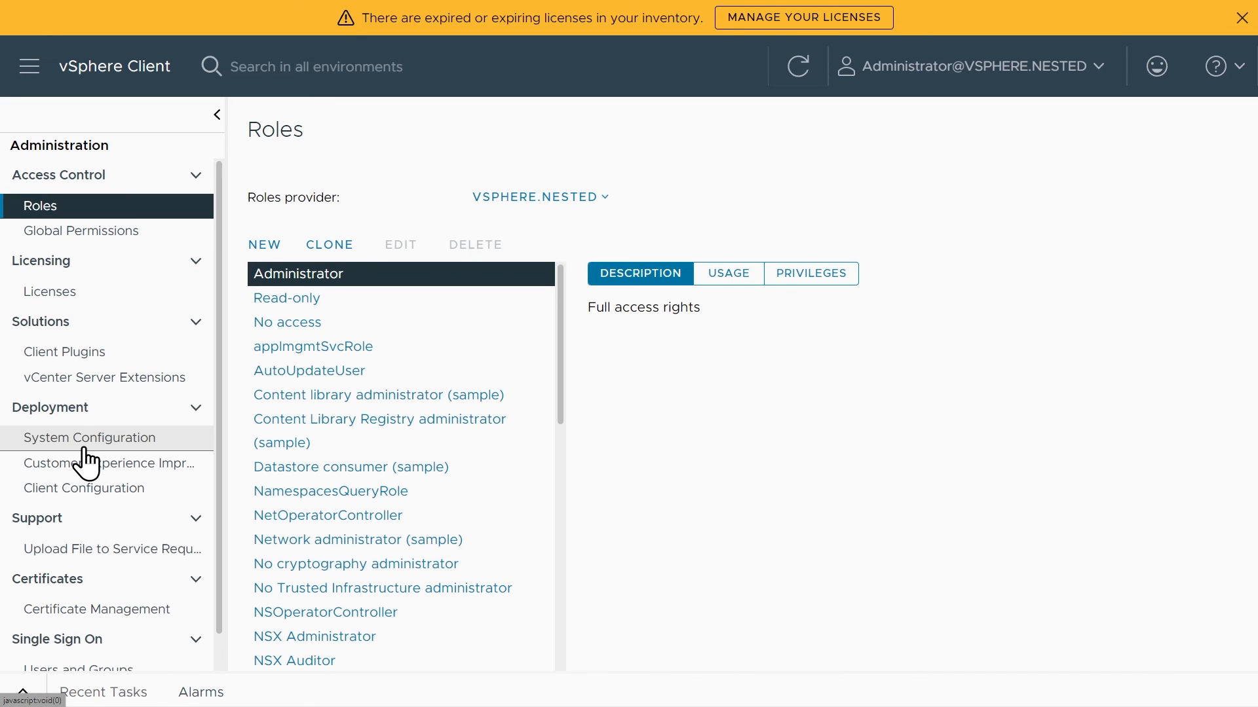
click(56, 292)
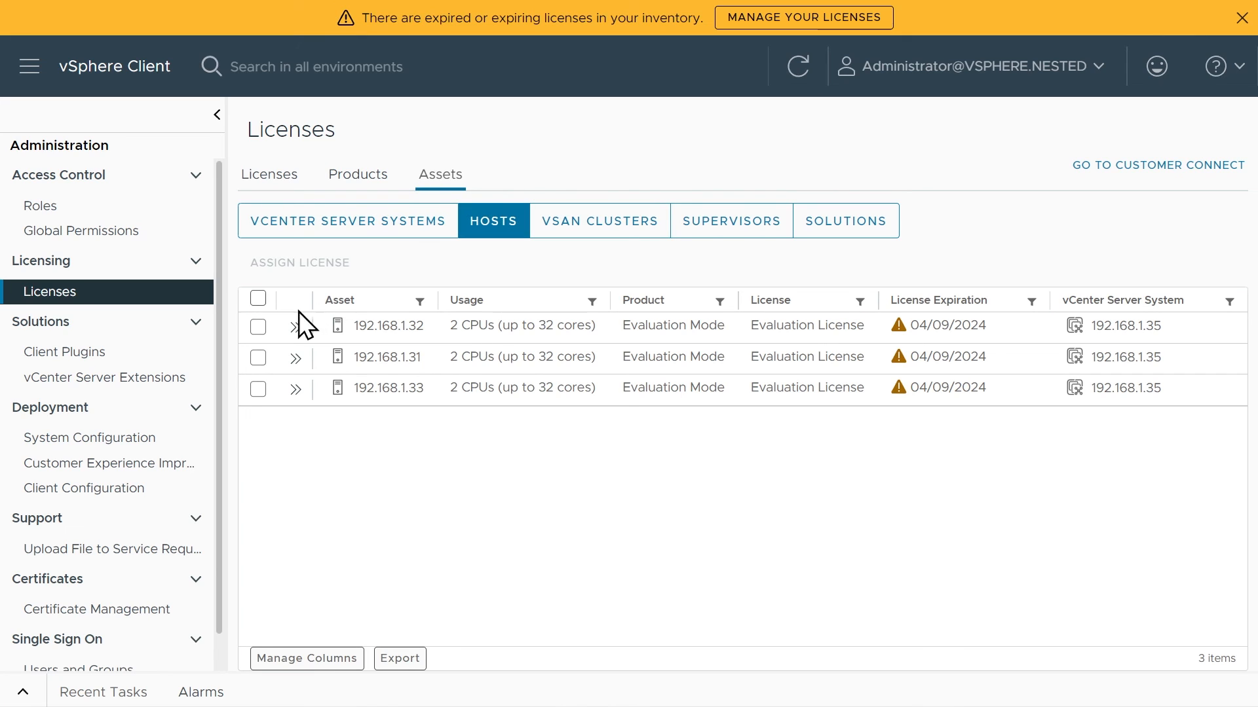
click(258, 326)
click(258, 357)
click(258, 389)
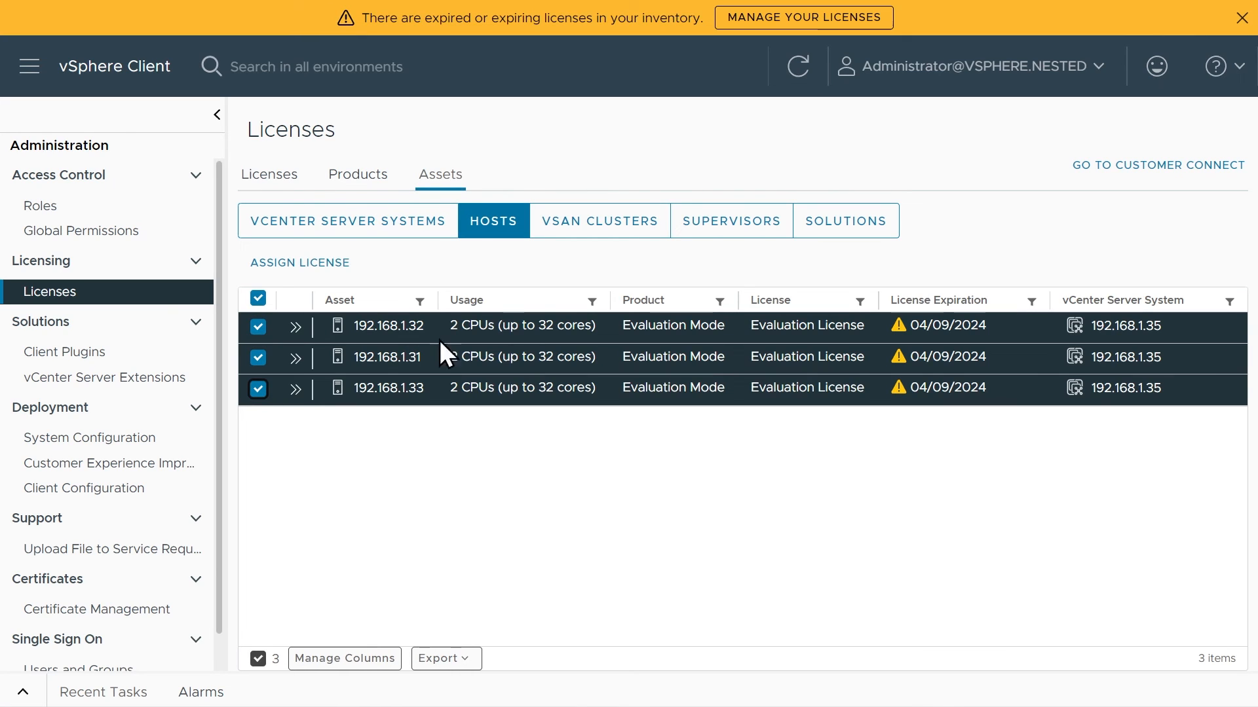
click(304, 263)
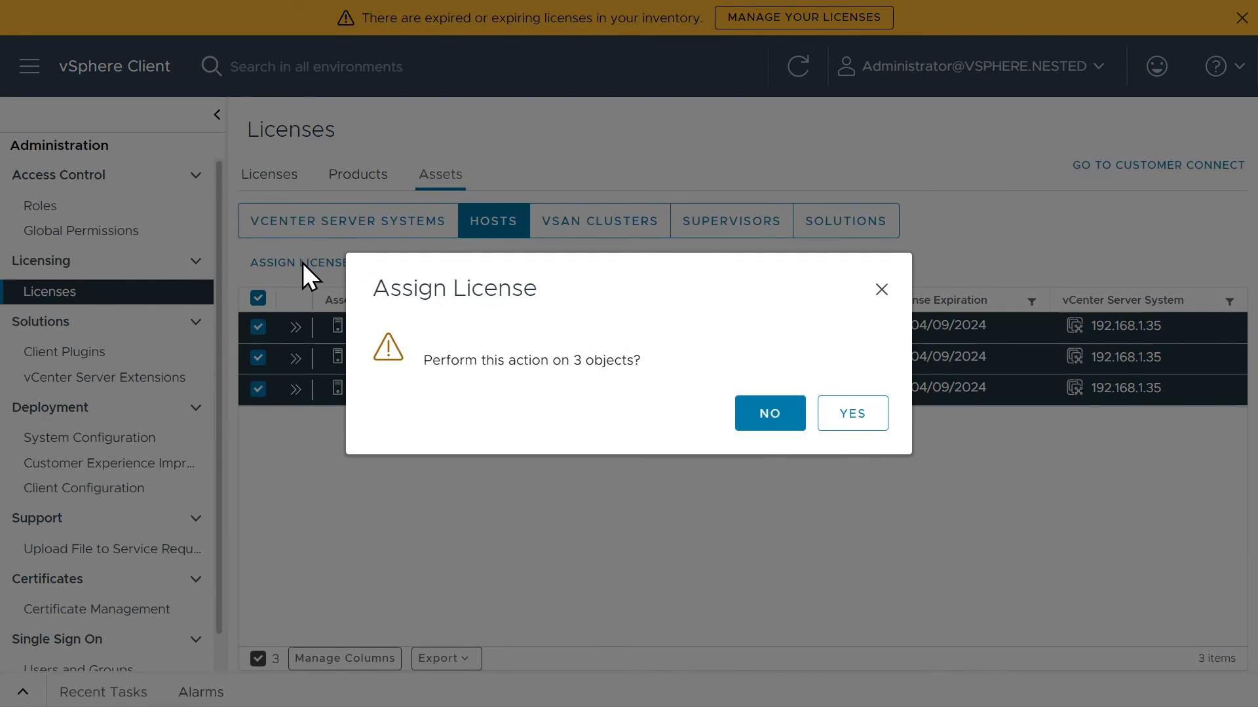
click(871, 418)
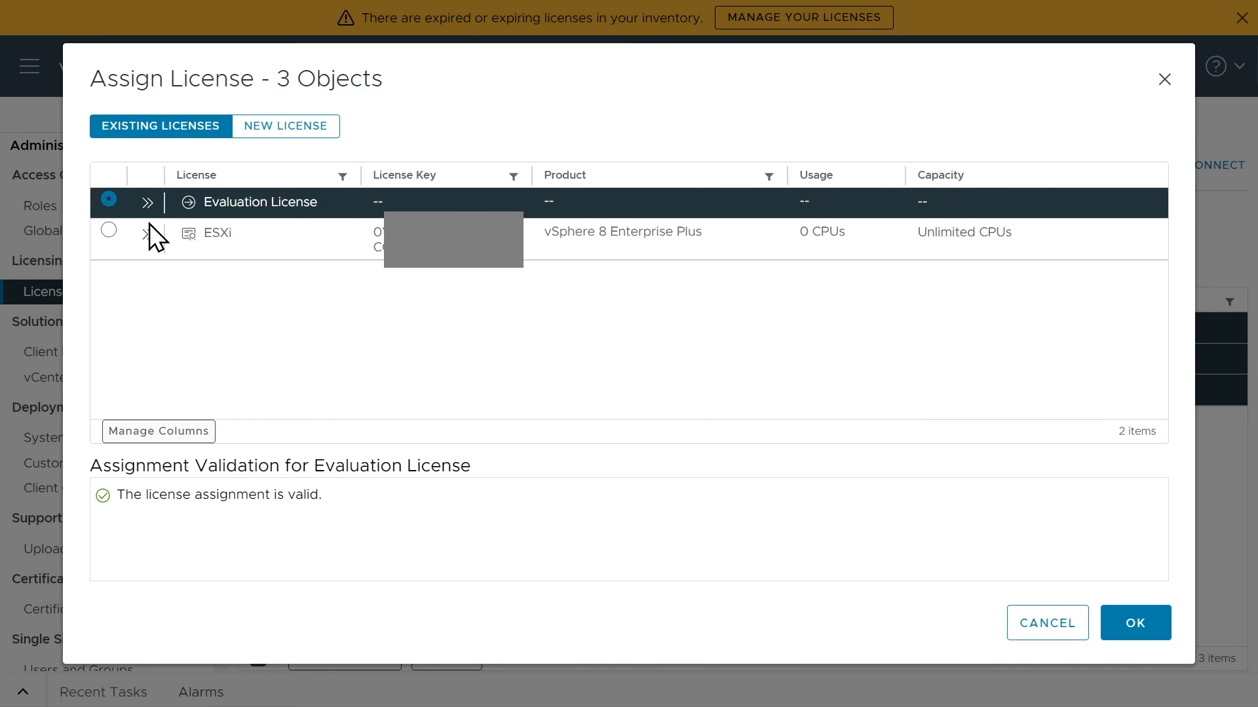
click(108, 230)
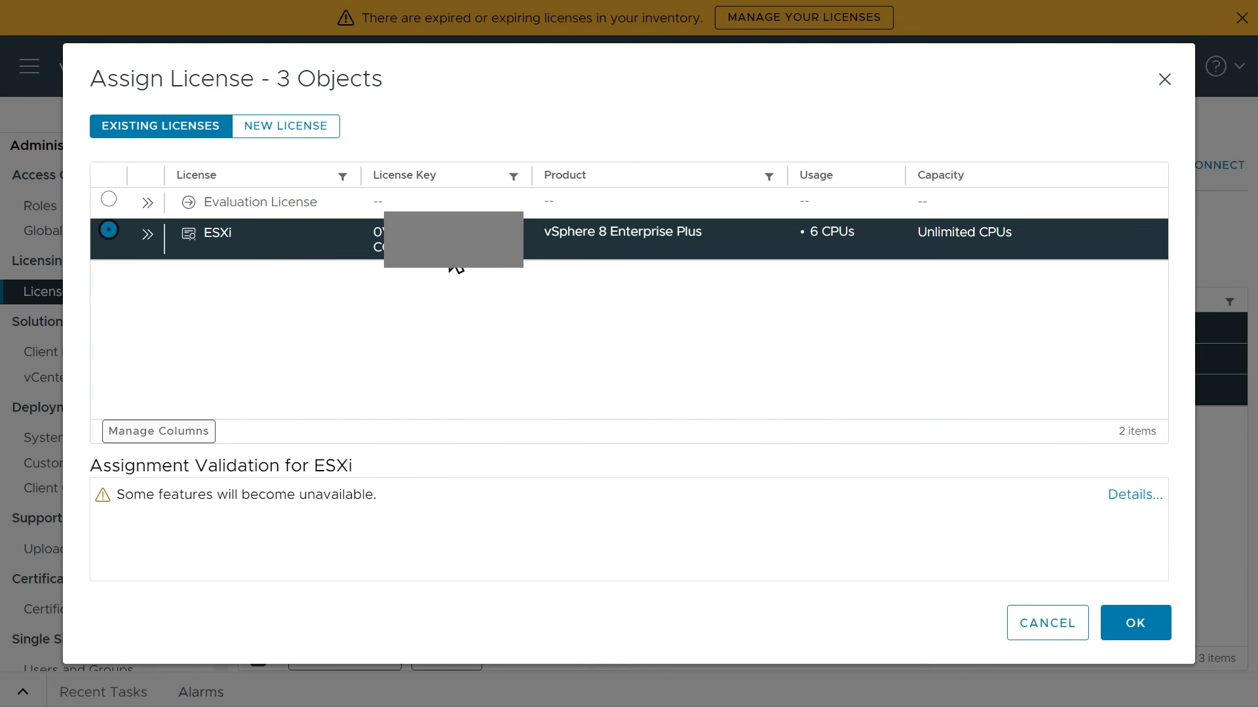
click(1134, 623)
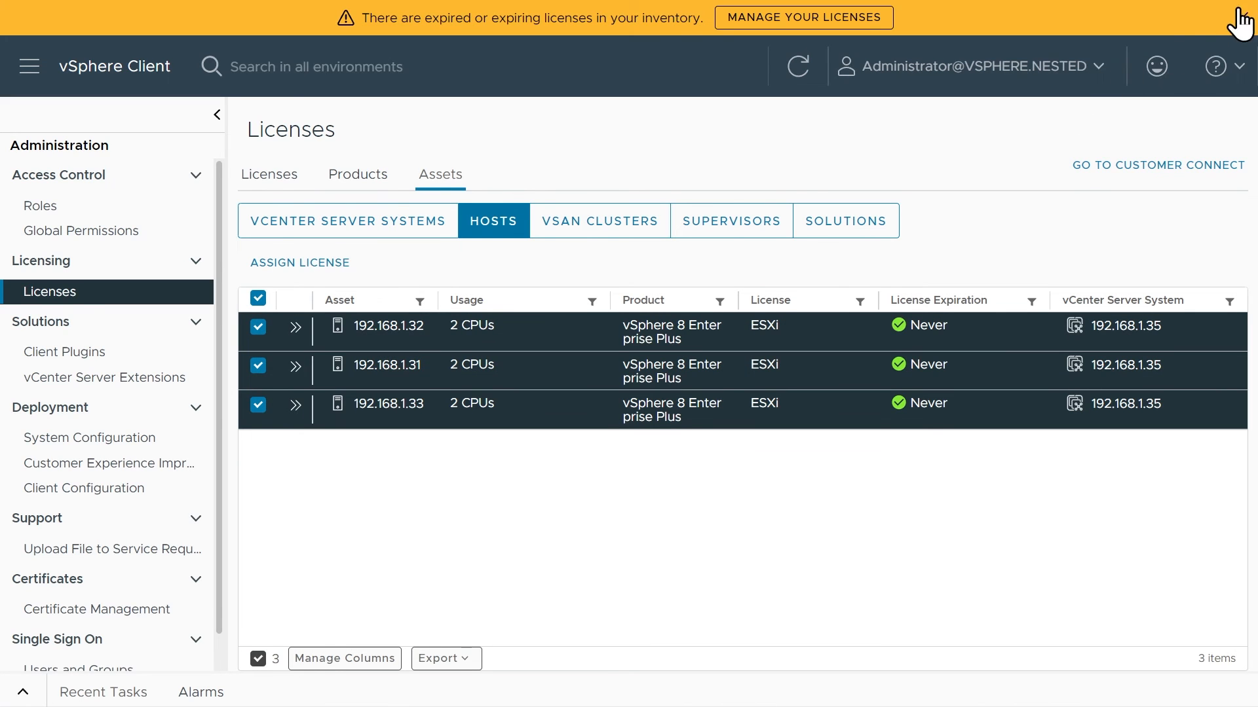
click(1240, 20)
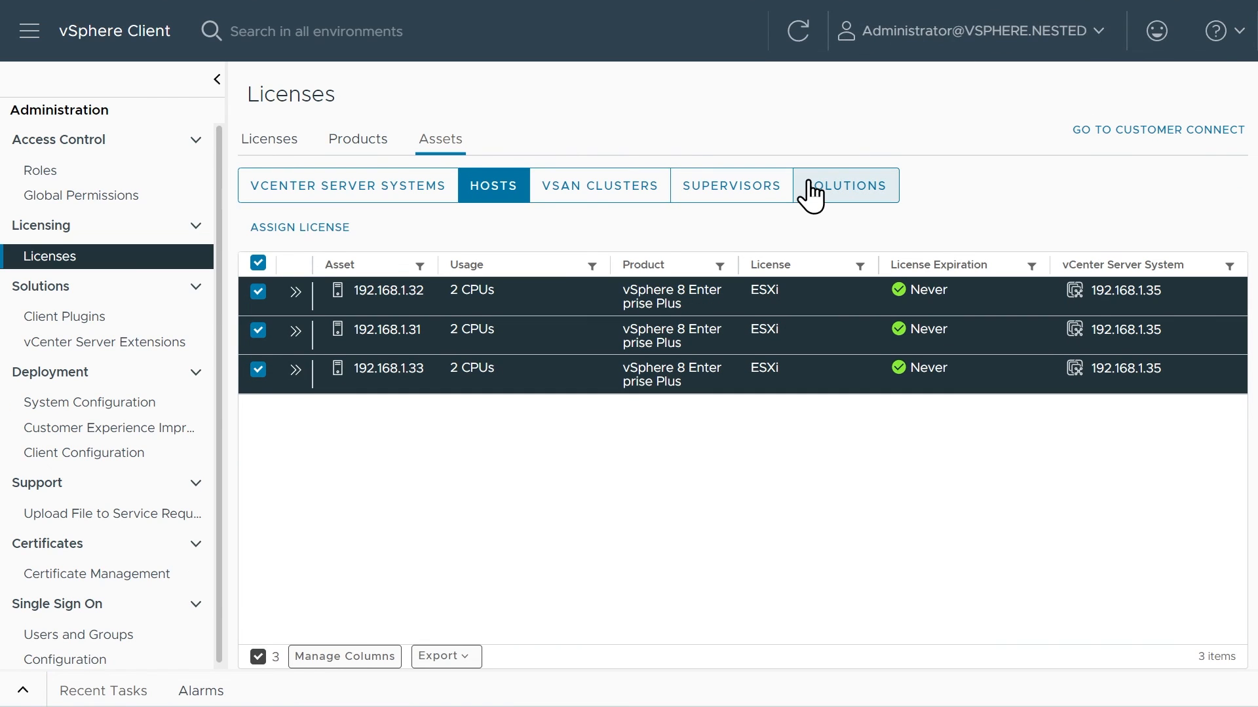
Return to the inventory, review the Nested Cluster image compliance, and check the virtual machines on host 192.168.1.33.
click(30, 33)
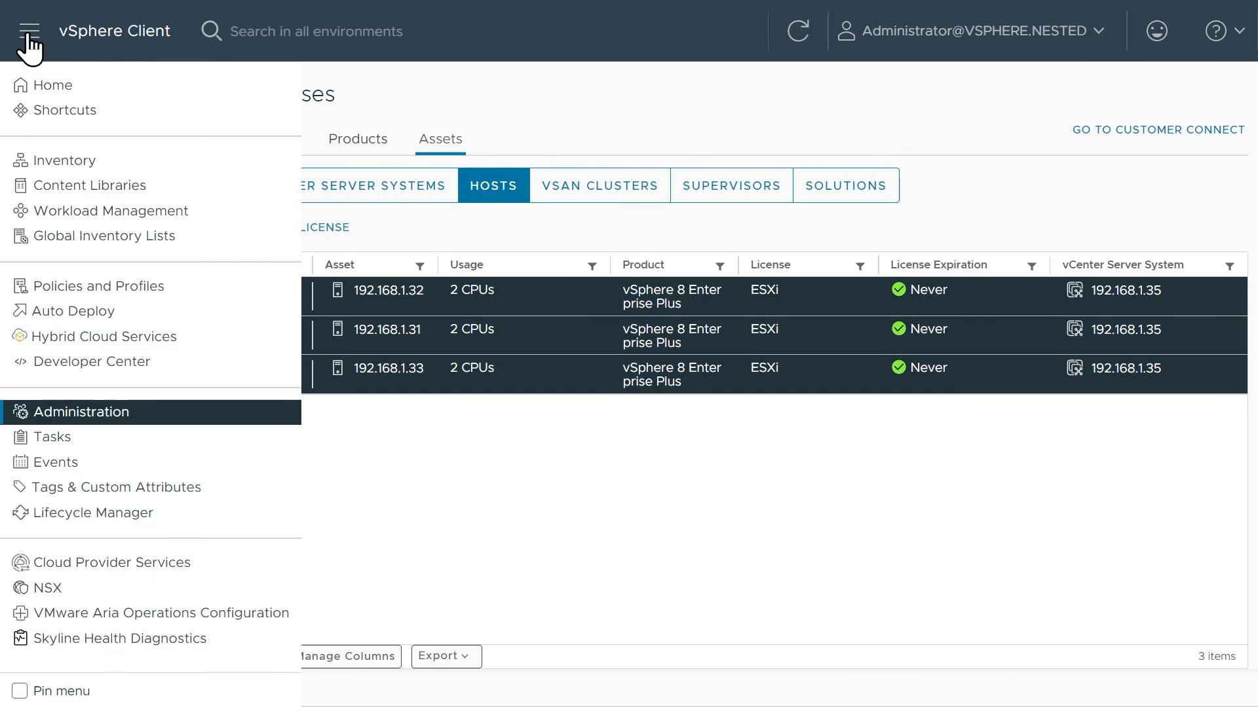
click(58, 164)
click(164, 211)
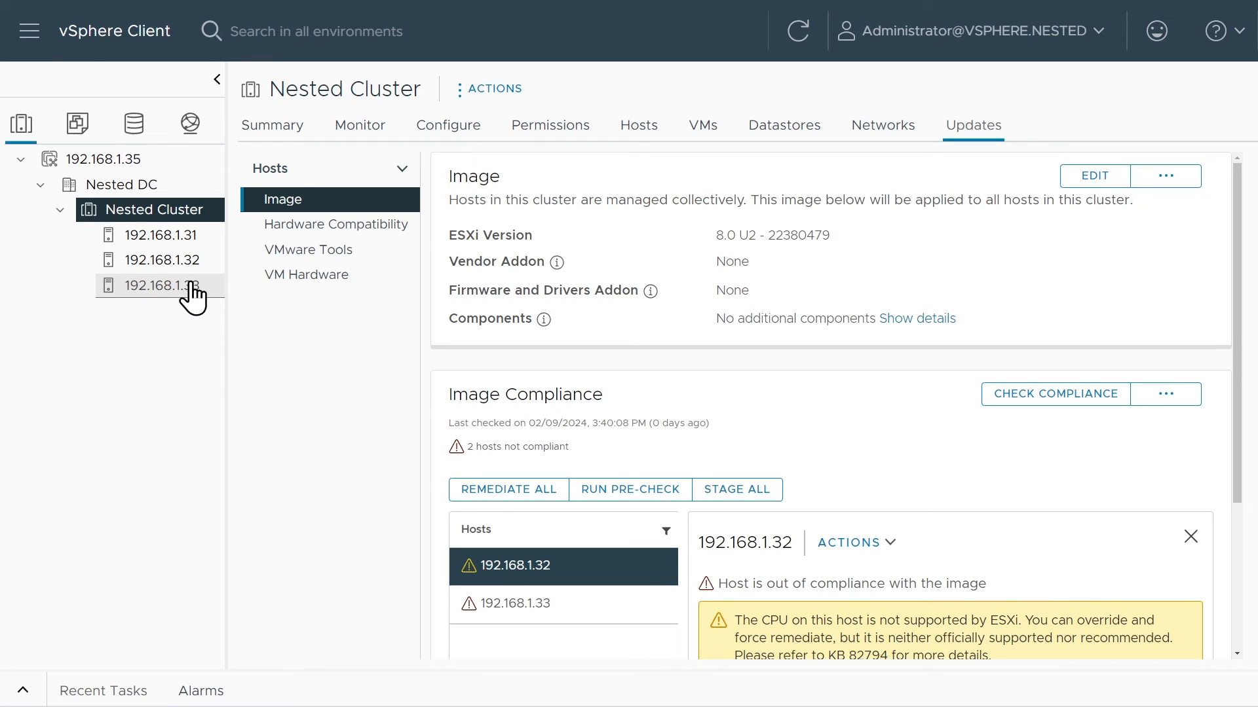
click(188, 306)
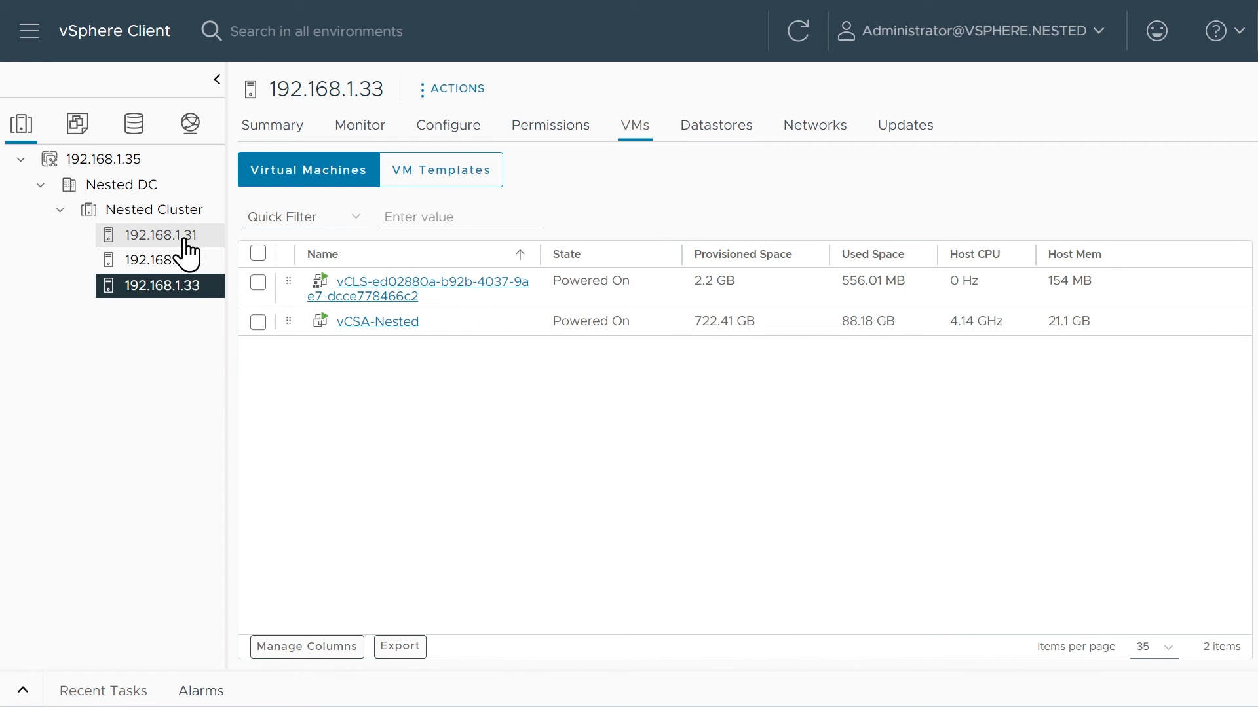
Begin migrating vCSA-Nested by changing both compute resource and storage, with host 192.168.1.31 as the destination.
right_click(450, 325)
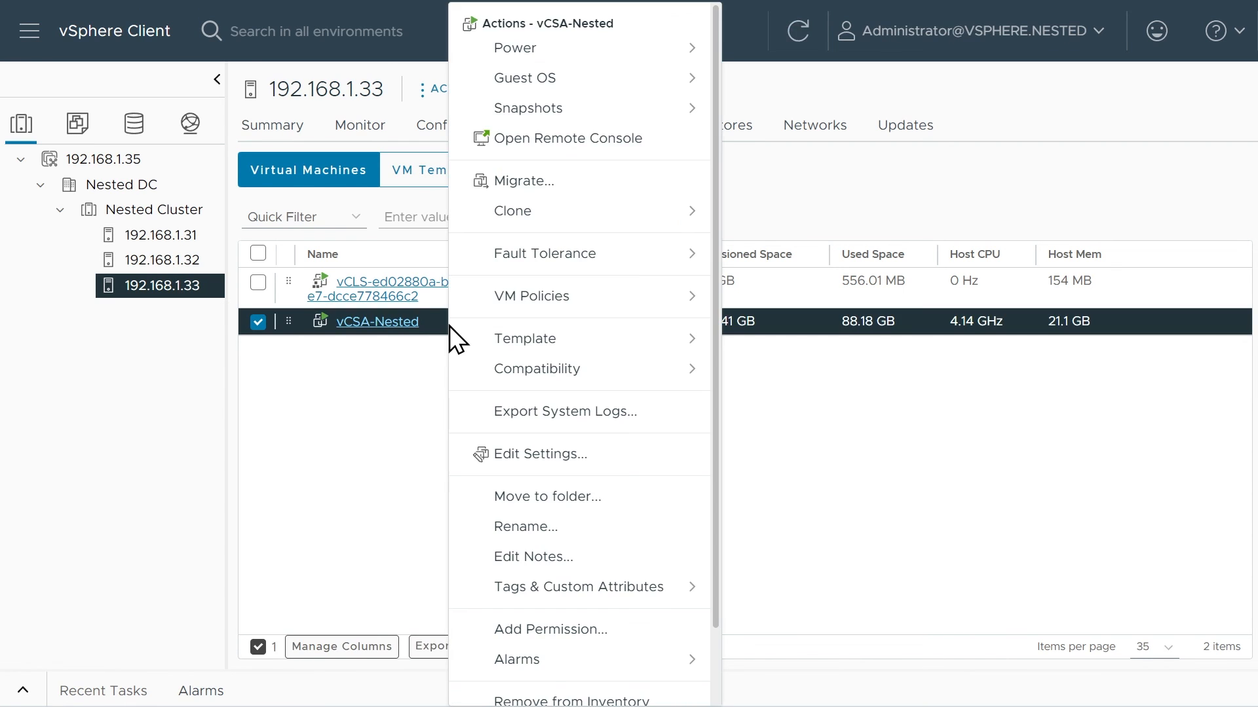
key(Escape)
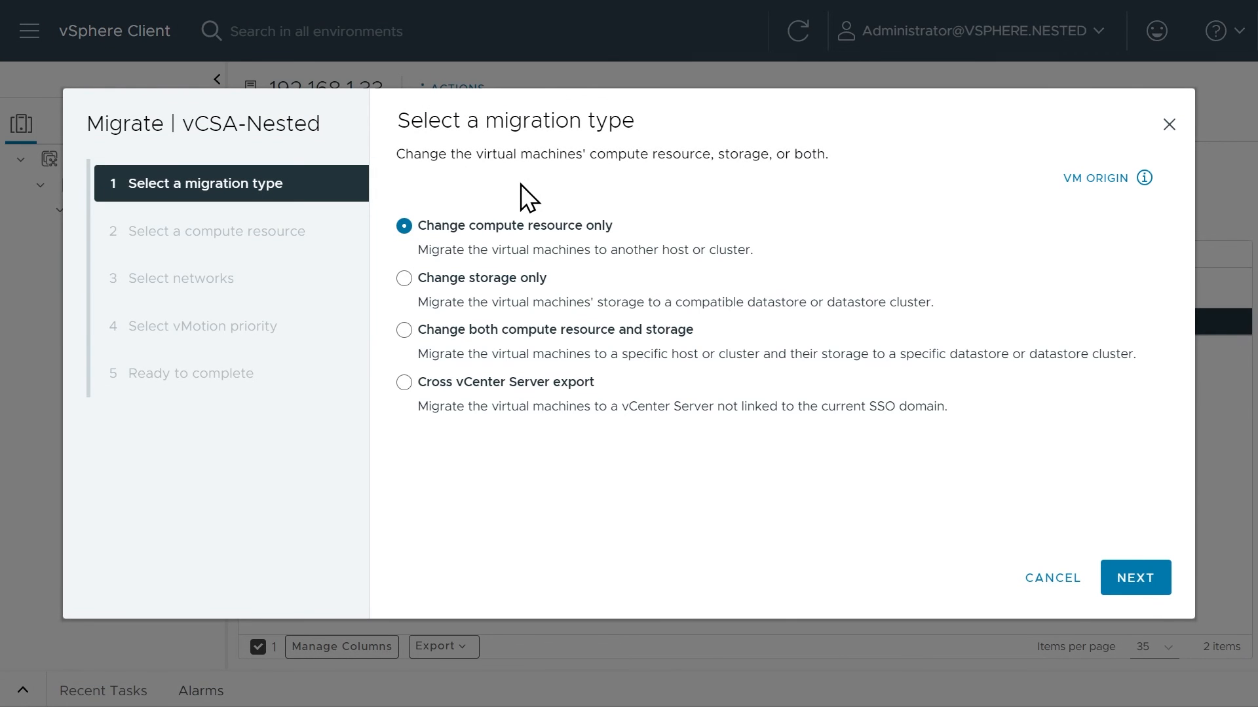
click(404, 330)
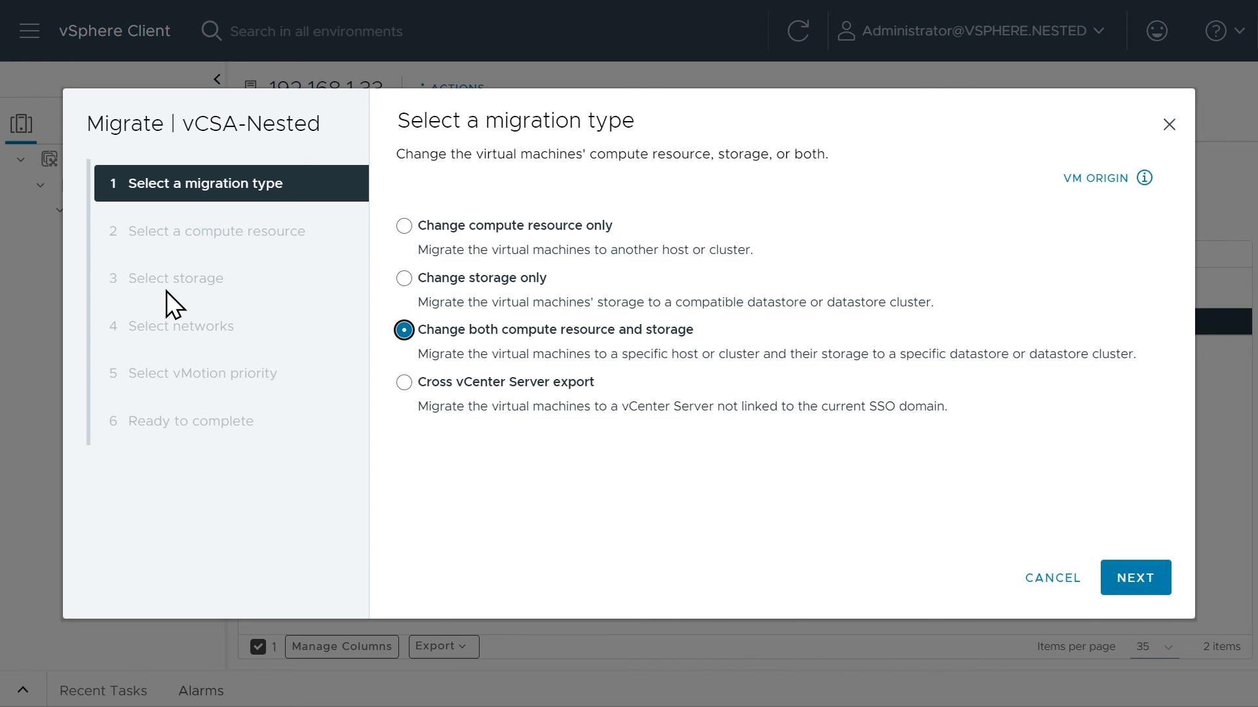
click(1161, 597)
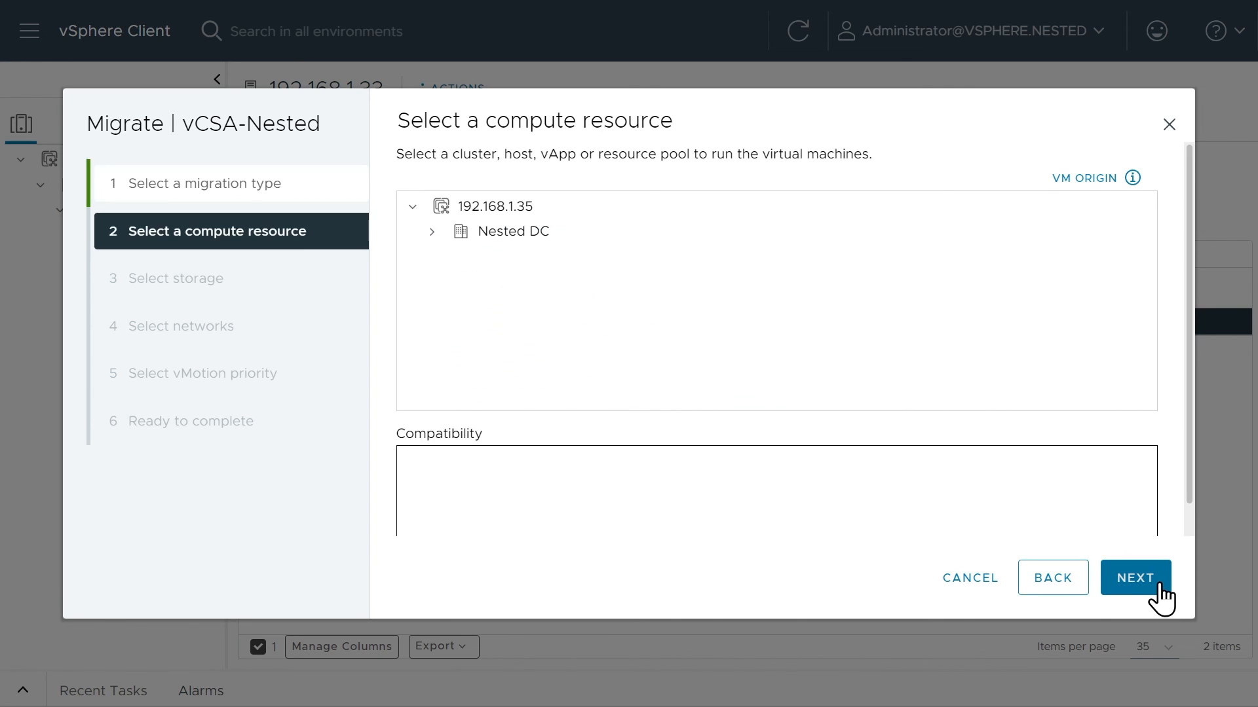
click(433, 232)
click(448, 256)
click(550, 288)
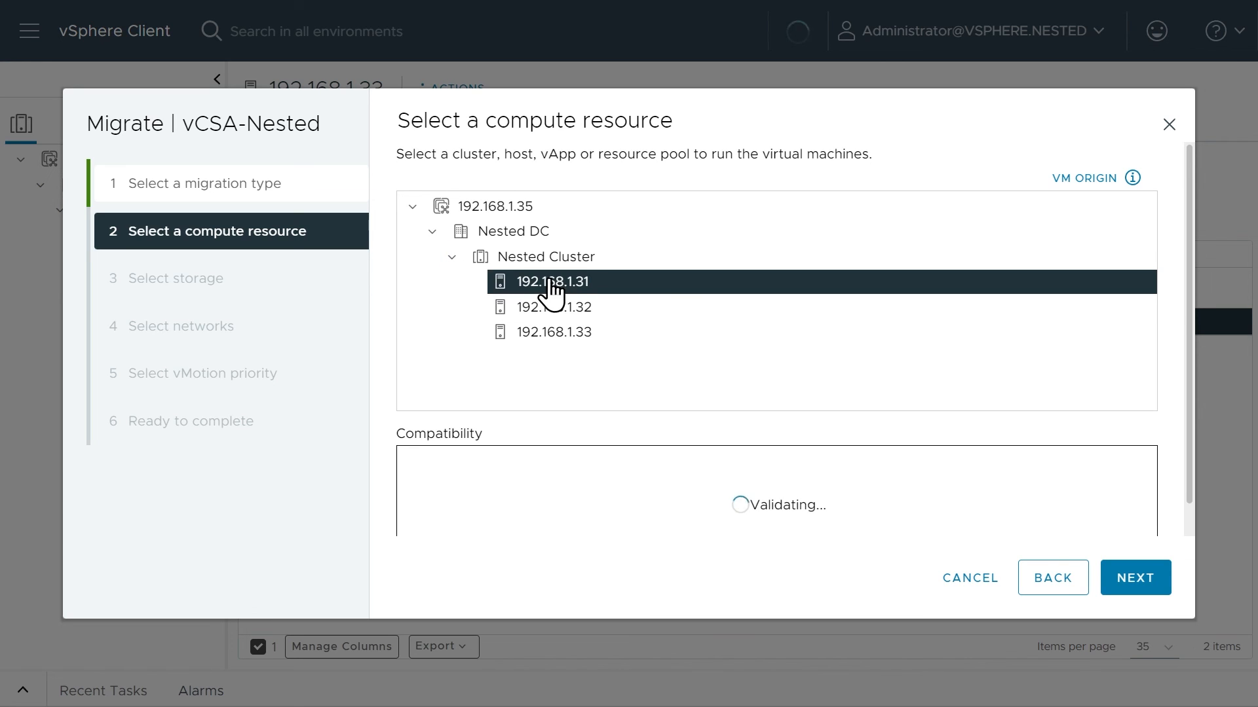
click(1138, 579)
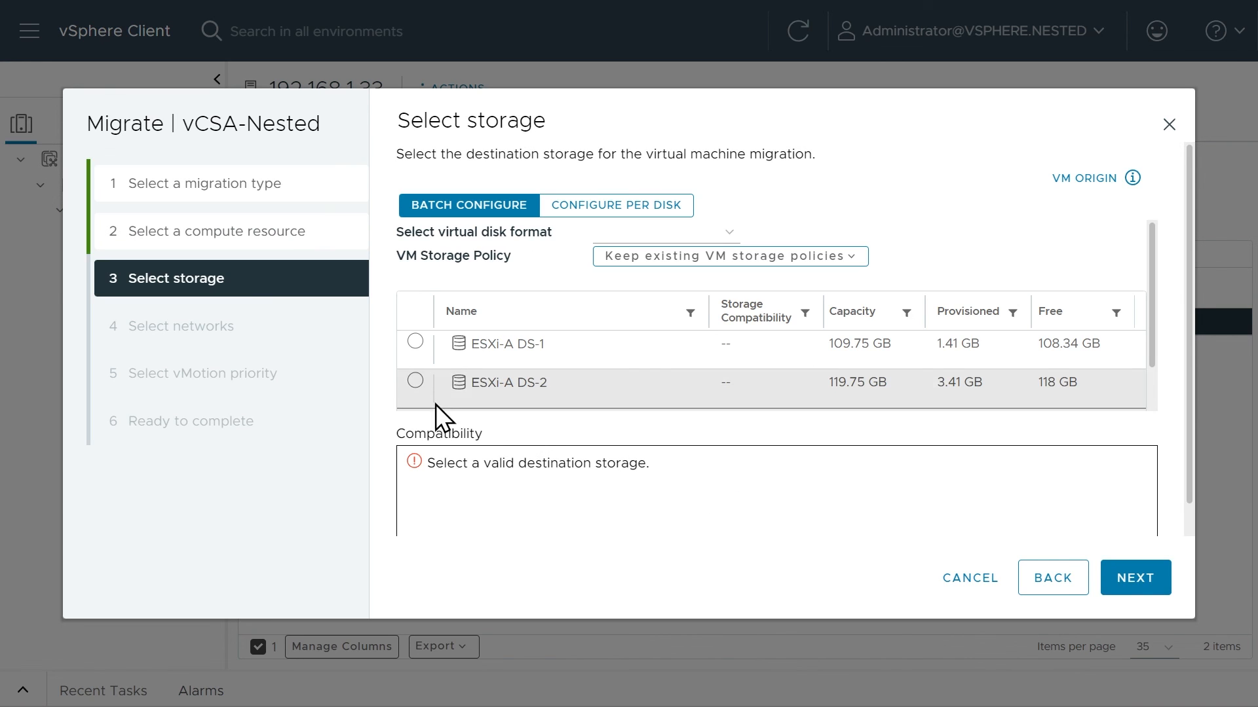
Select datastore ESXi-A DS-1 as the destination storage with the Thin Provision disk format.
click(414, 341)
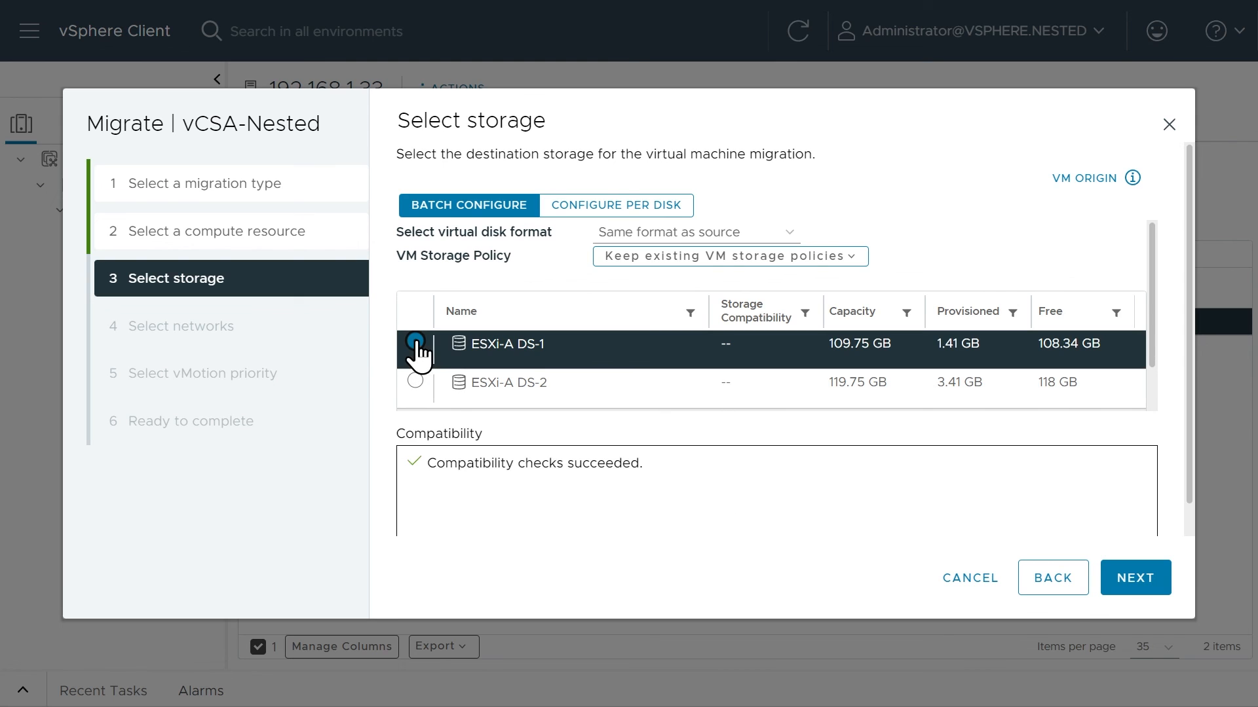
click(675, 236)
click(659, 303)
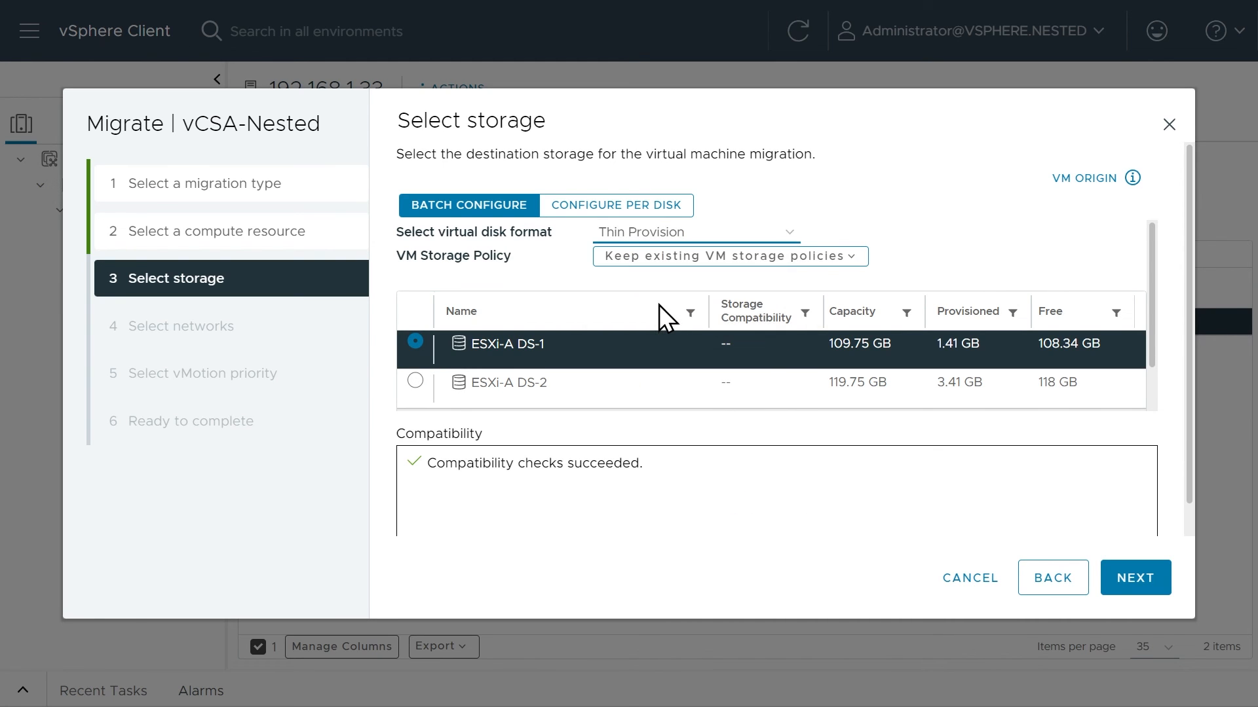
click(1137, 585)
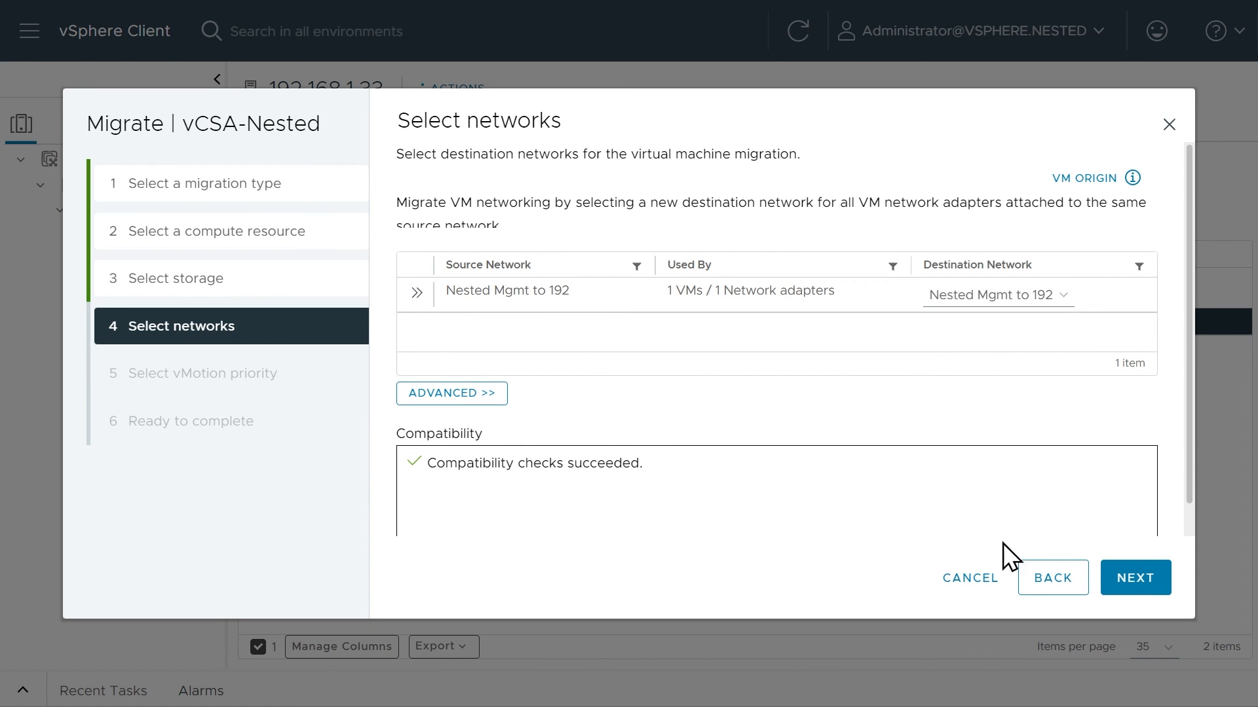
Keep the Nested Mgmt to 192 destination network and high-priority vMotion, and finish the wizard to start the migration.
click(1141, 588)
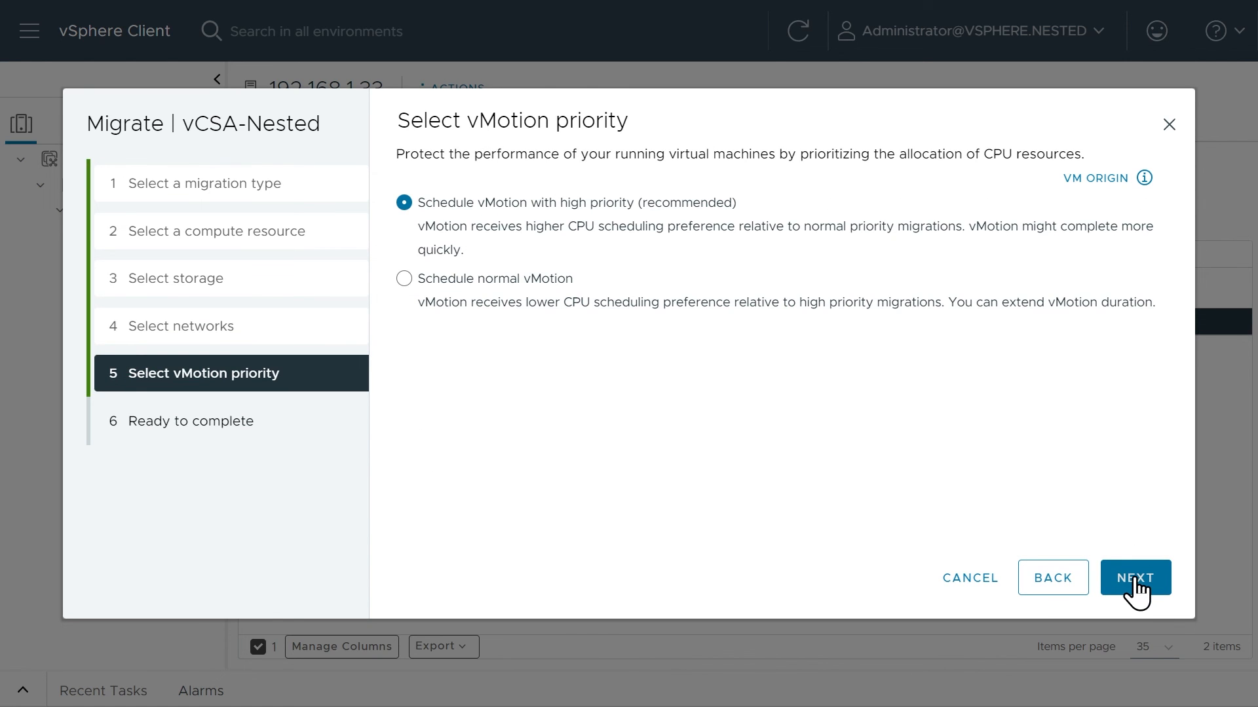
click(1138, 588)
click(1136, 579)
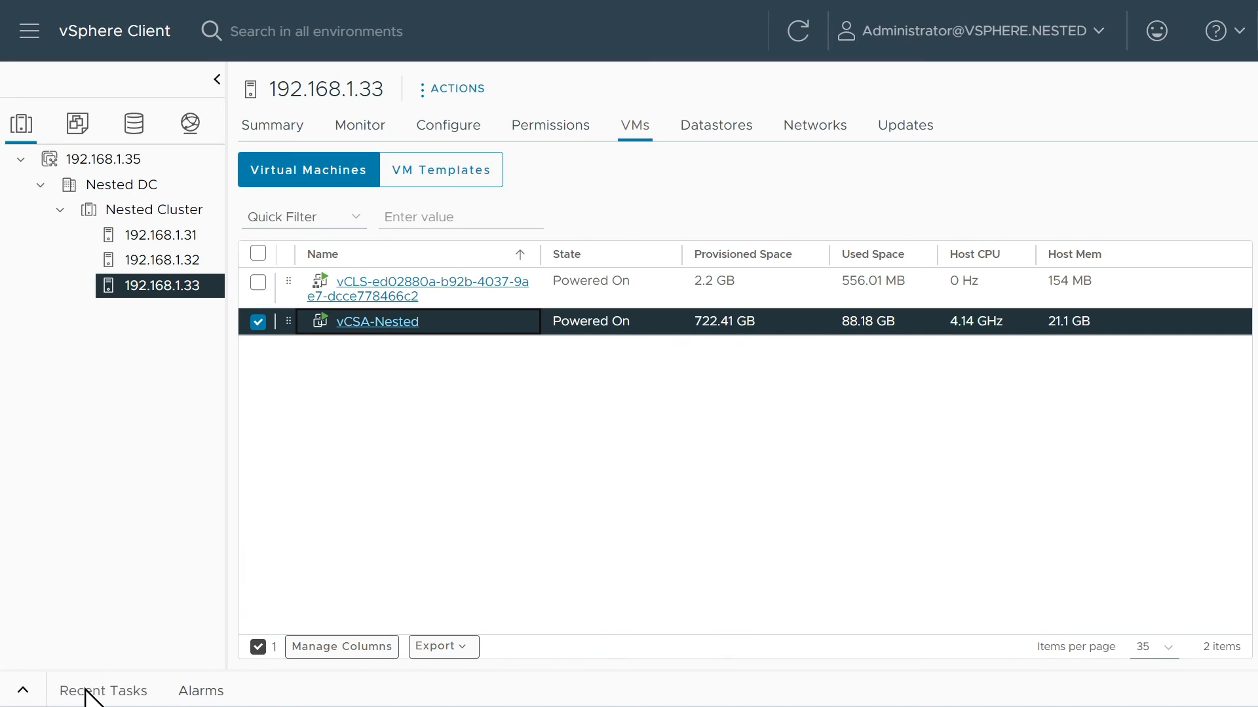
Expand and enlarge the recent tasks list to monitor the migration, and check the virtual machines on host 192.168.1.32.
click(21, 691)
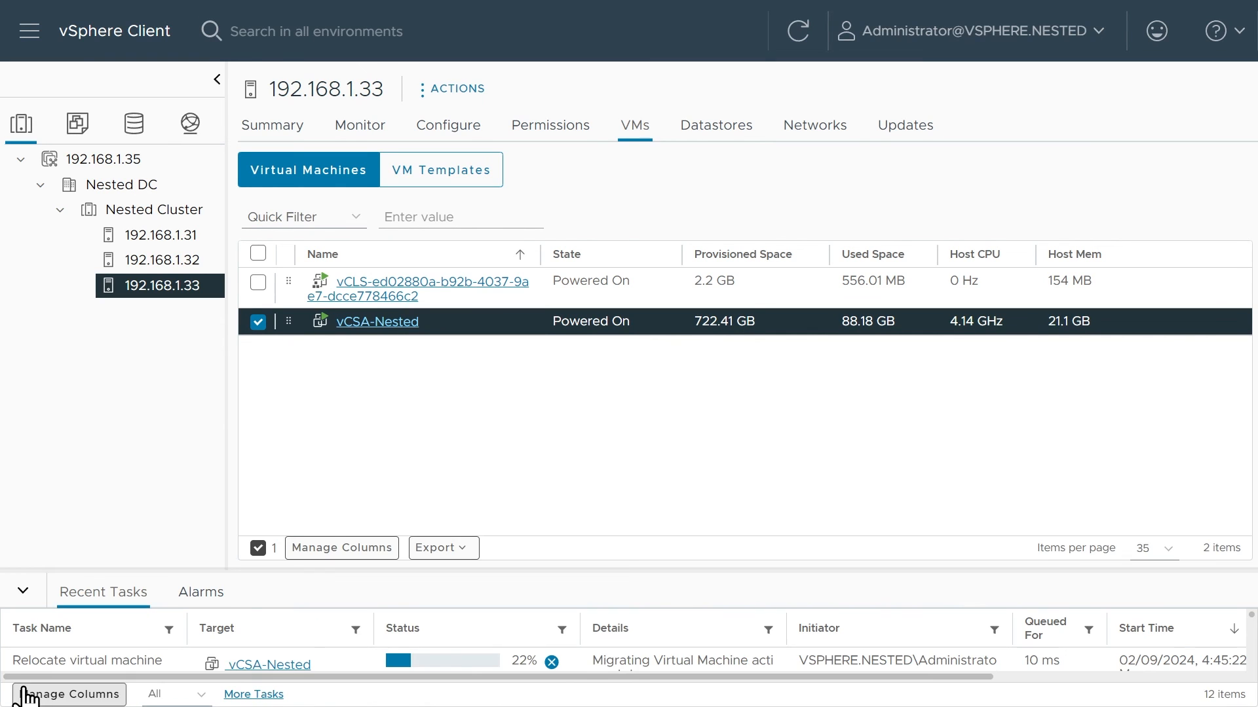
drag(529, 570, 528, 506)
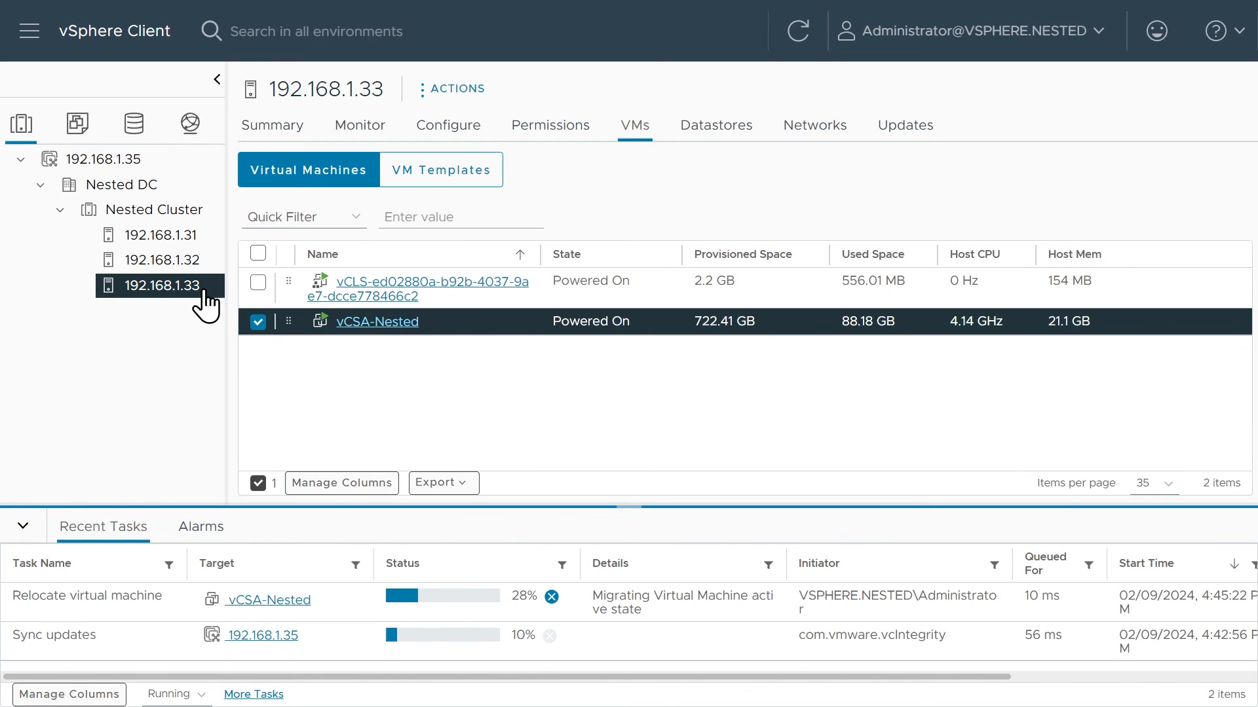
click(194, 262)
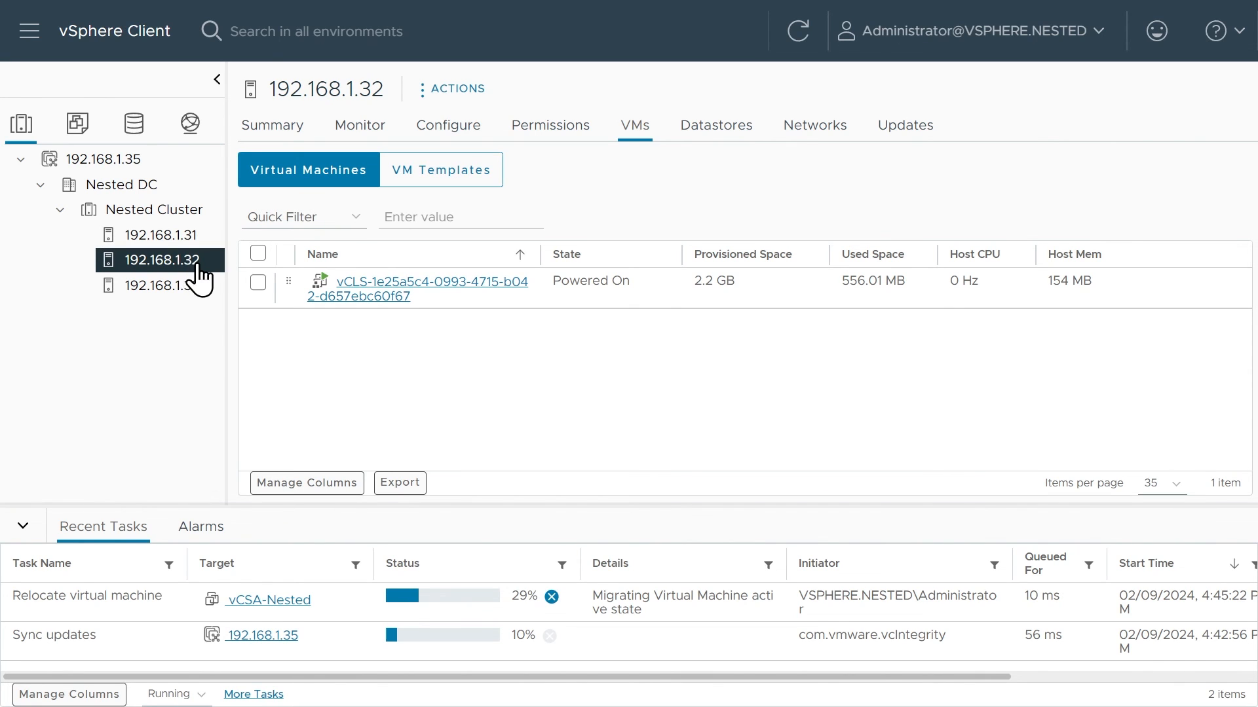
Review host 192.168.1.32's image compliance in Nested Cluster and remediate that host against the cluster image.
click(178, 213)
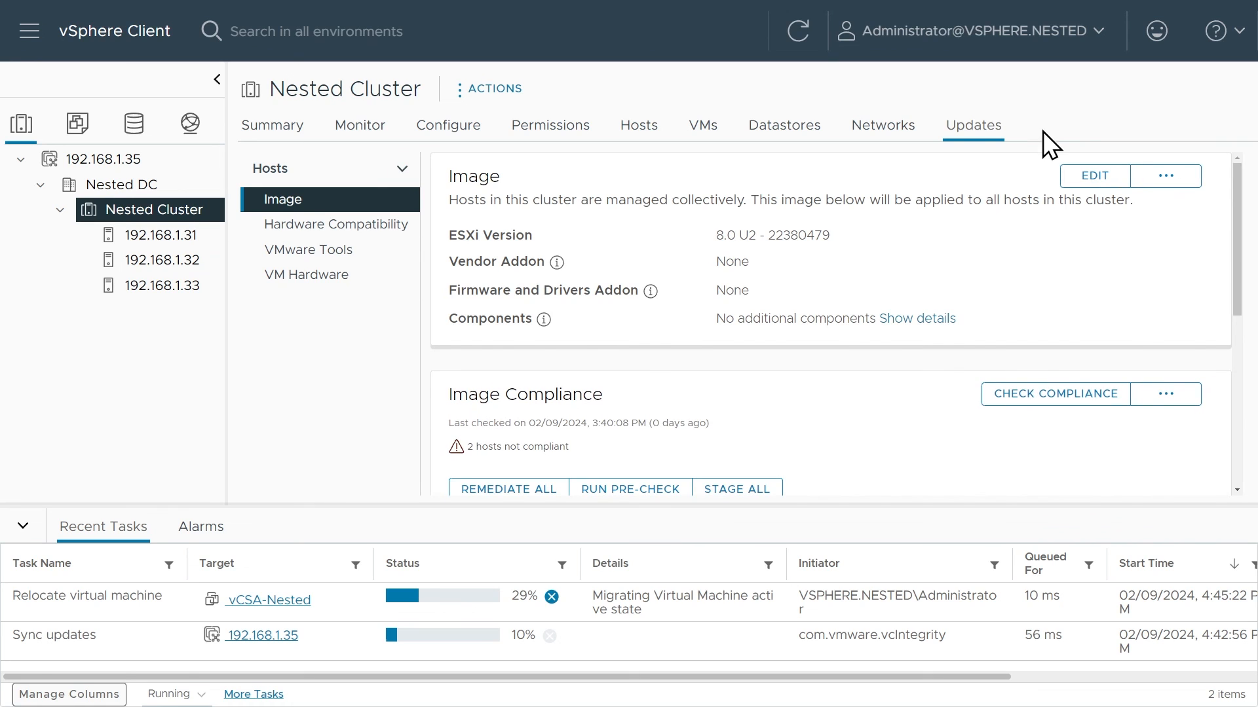
scroll(835, 423, down, 5)
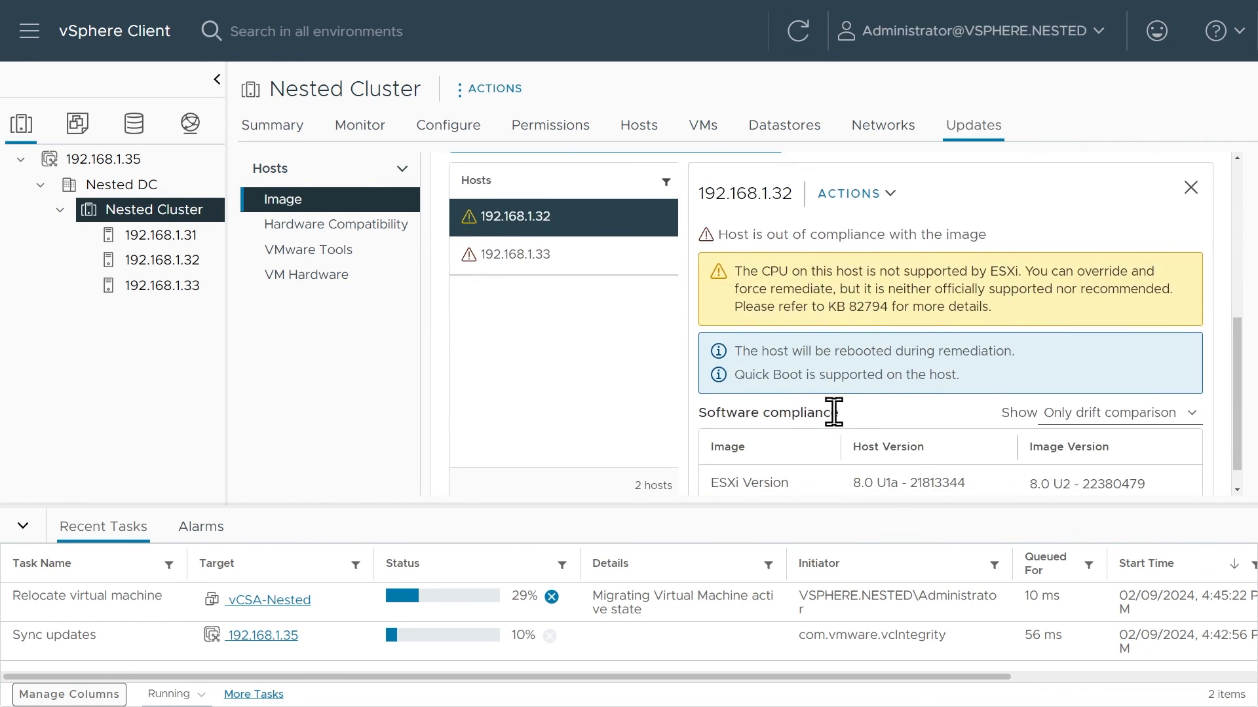
scroll(832, 413, up, 3)
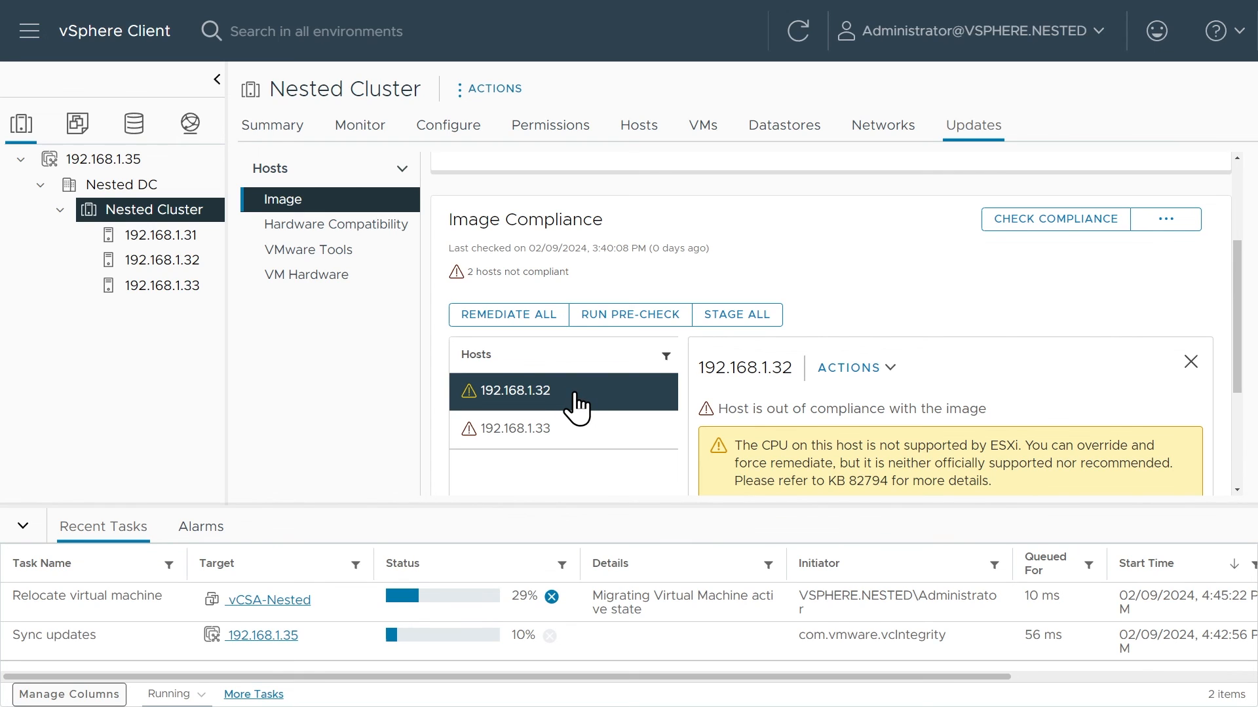
click(845, 368)
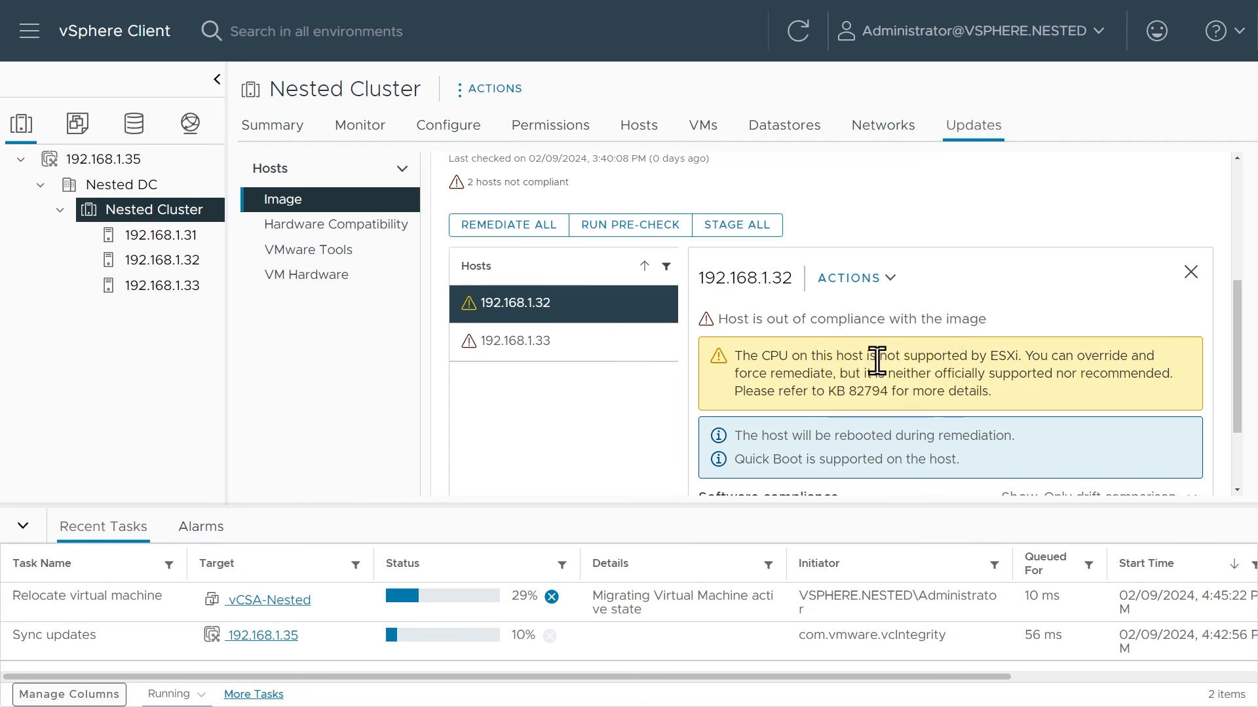
click(878, 365)
click(1075, 629)
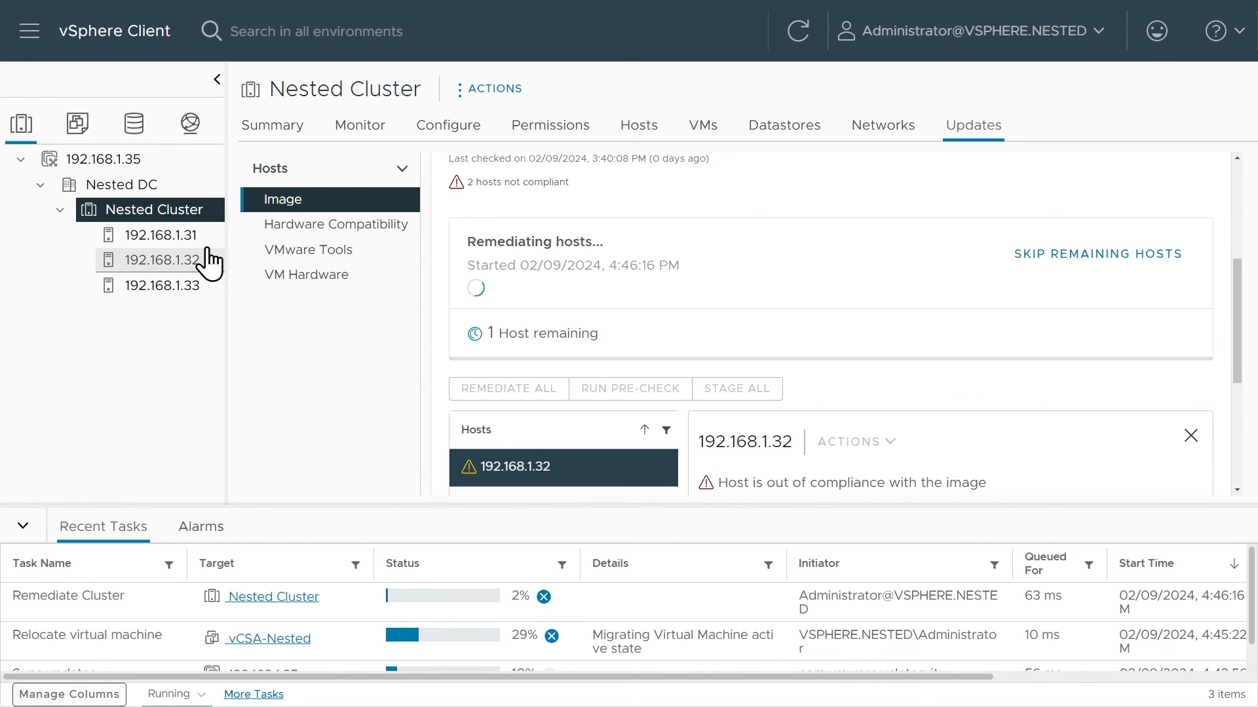
scroll(636, 338, up, 5)
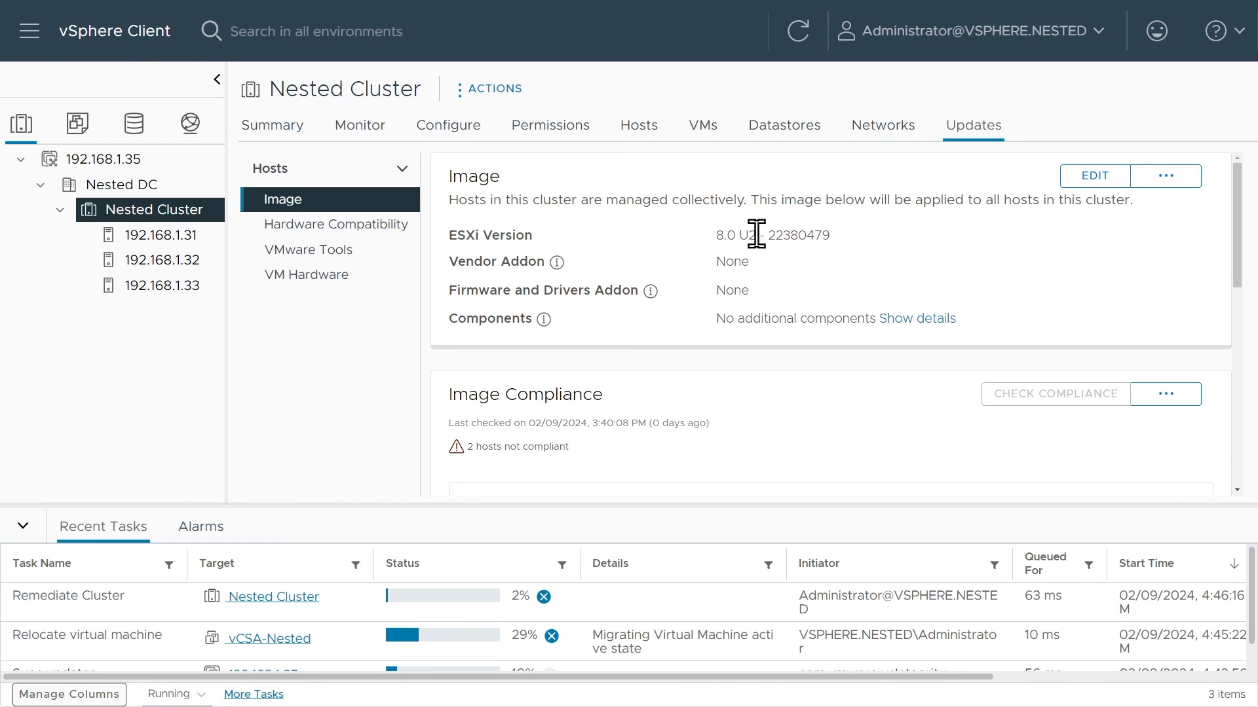
Check the ESXi version of the Nested Cluster image and the virtual machines on hosts 192.168.1.31 and 192.168.1.32.
drag(715, 236, 830, 235)
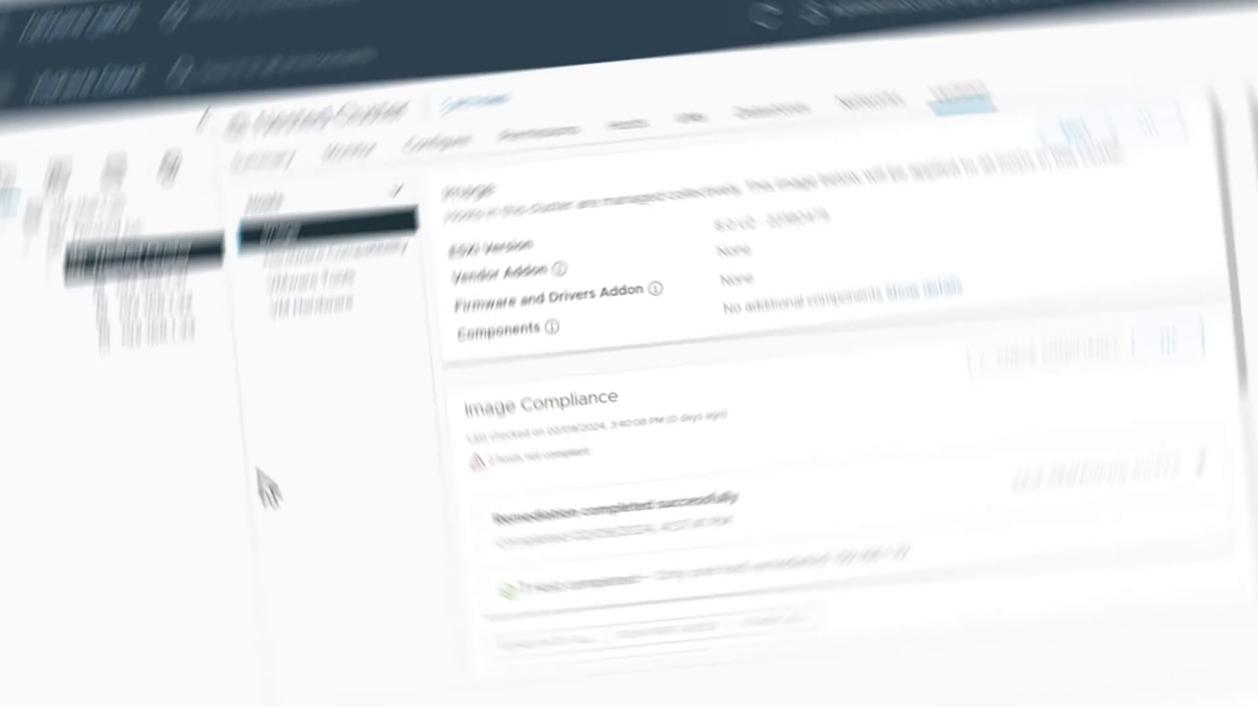
click(155, 236)
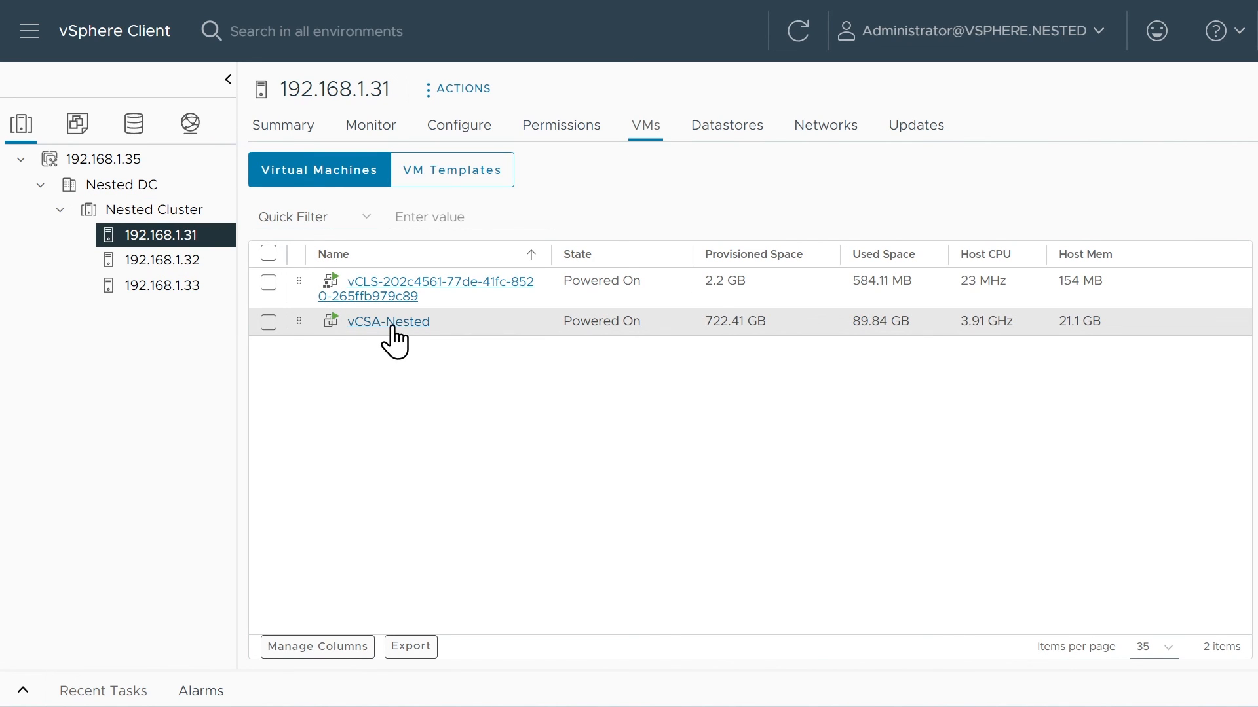
click(181, 262)
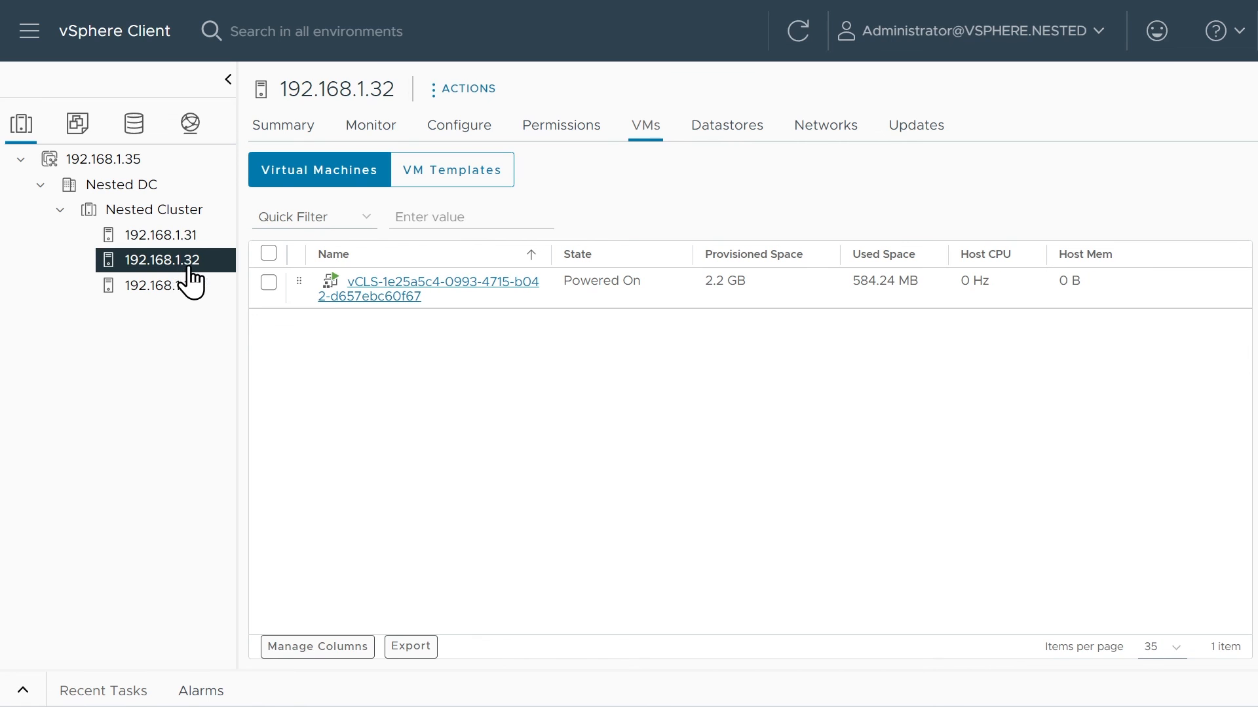
Check the hypervisor version in the summaries of hosts 192.168.1.32 and 192.168.1.33.
click(298, 131)
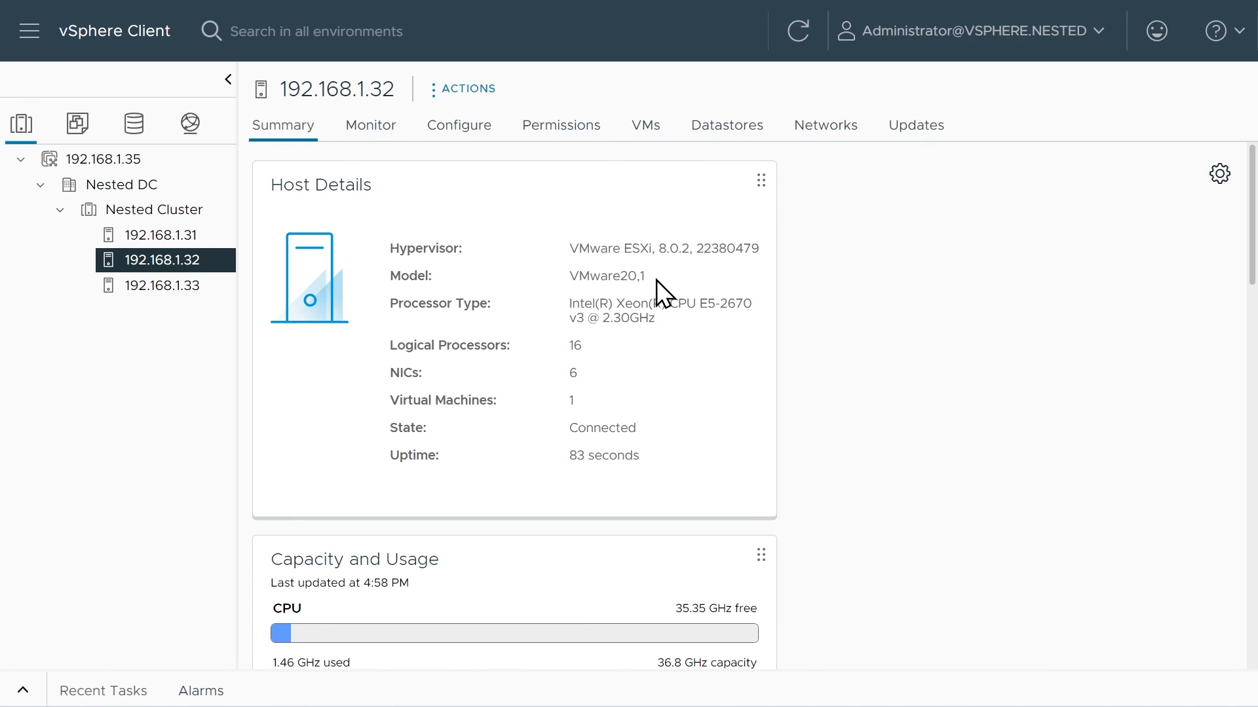
drag(658, 254, 696, 253)
click(188, 290)
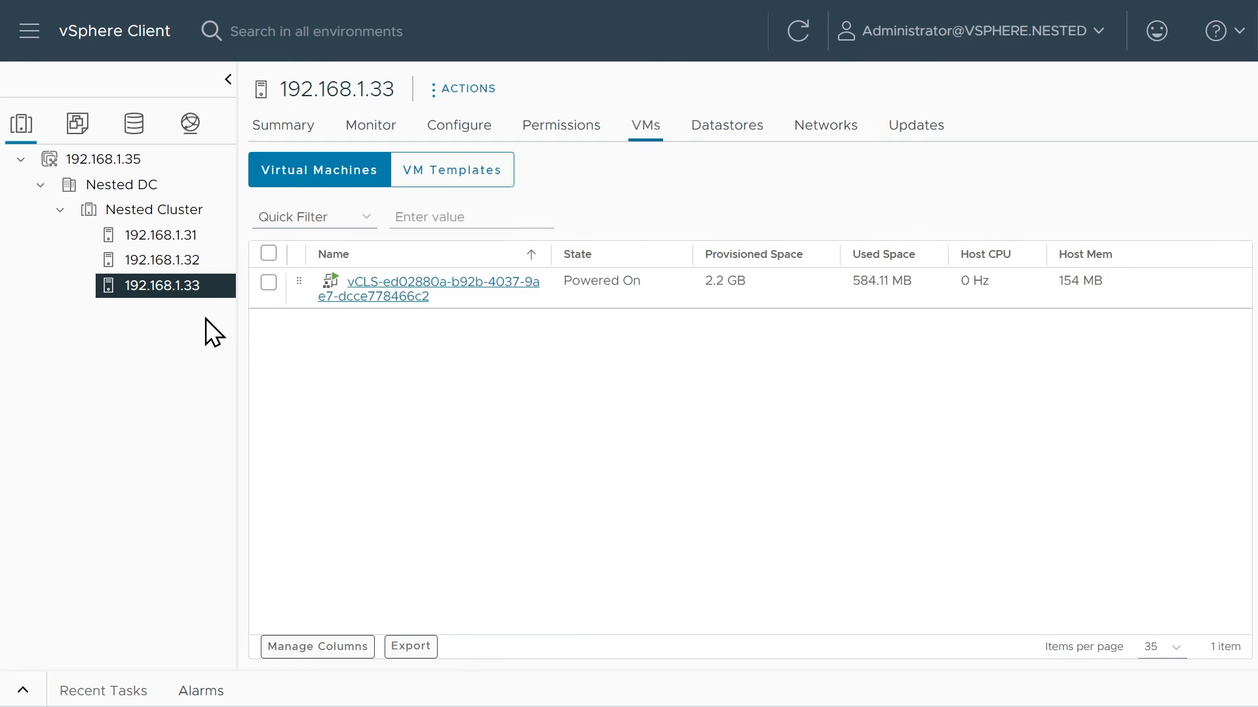
click(291, 129)
Review host 192.168.1.33's image compliance in Nested Cluster, and remediate all cluster hosts with the VMware General Terms accepted.
click(143, 215)
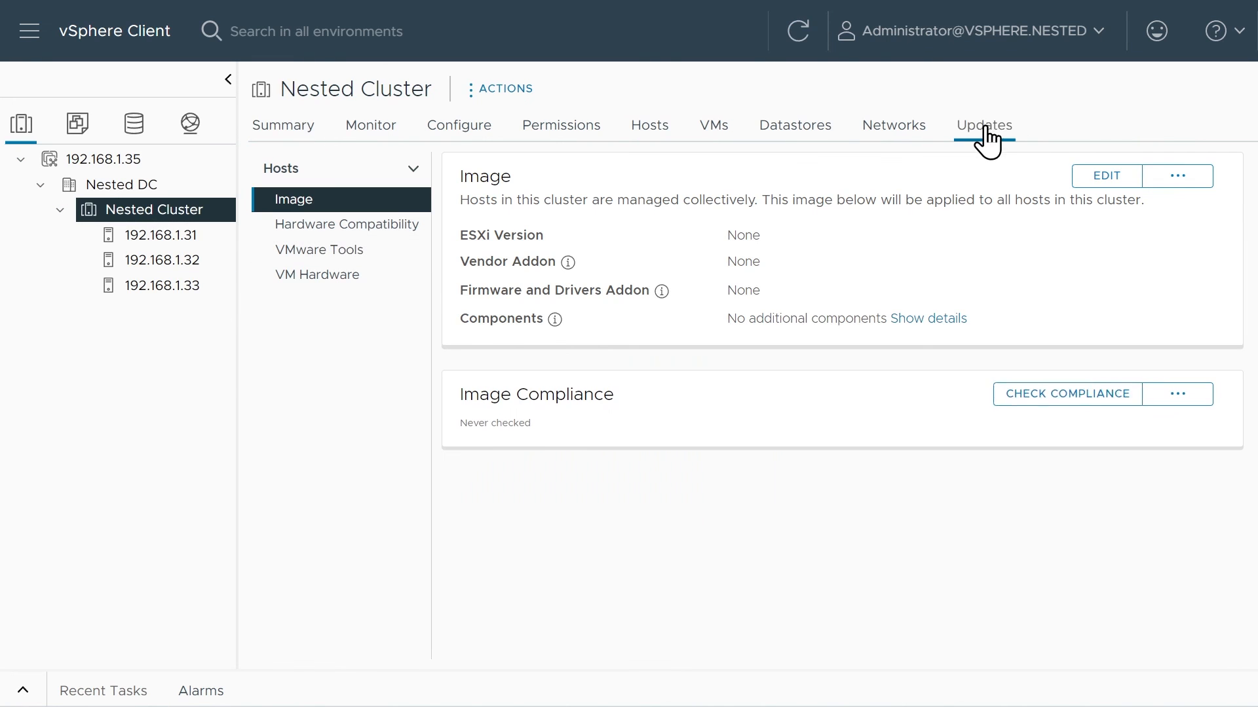
scroll(930, 452, down, 5)
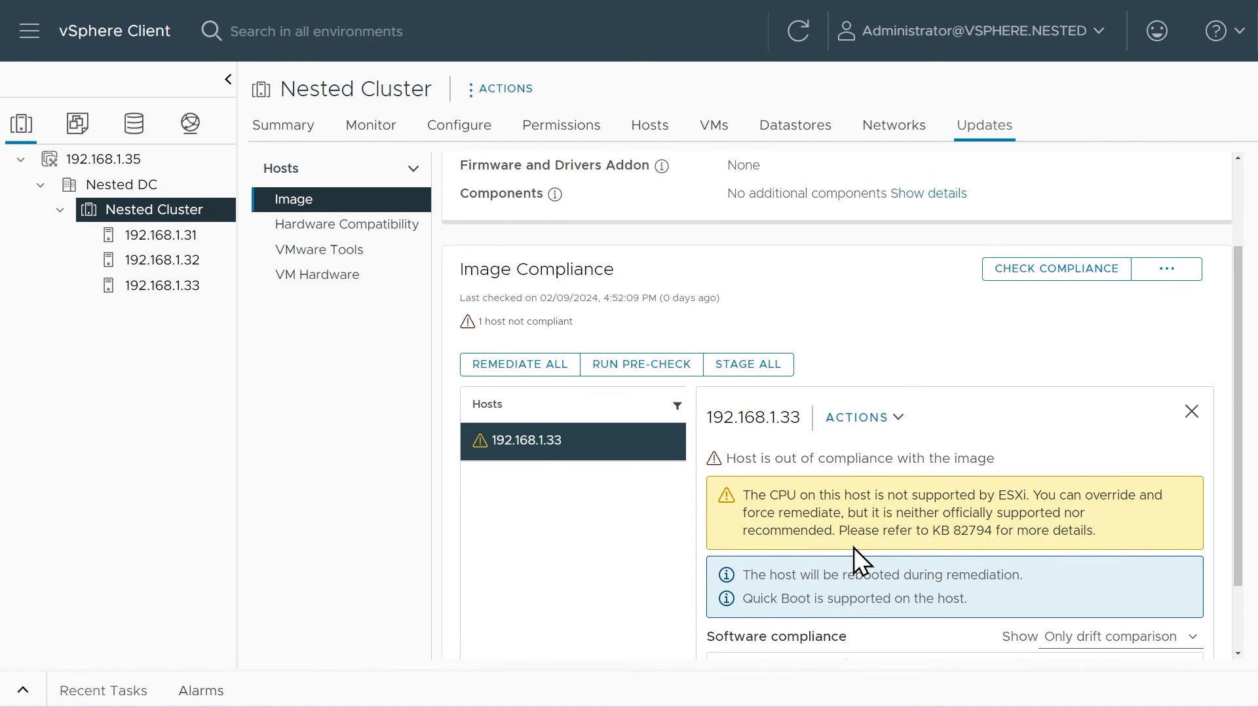
scroll(930, 560, down, 2)
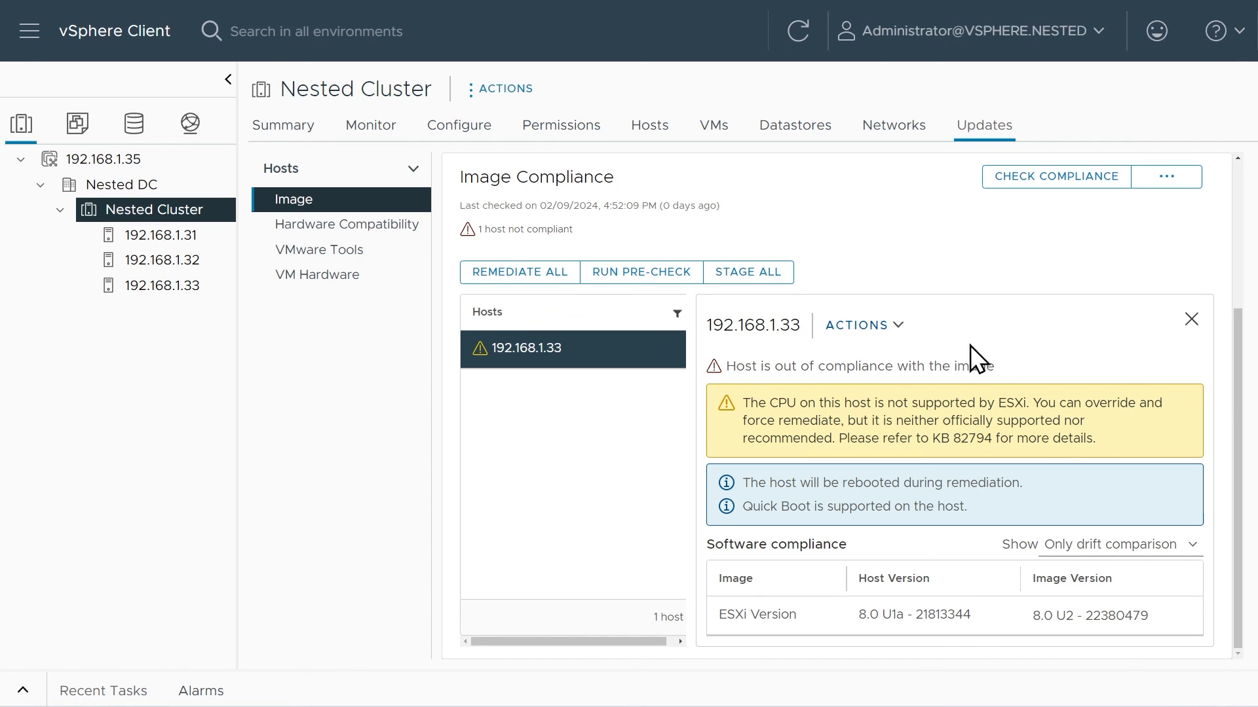
click(849, 325)
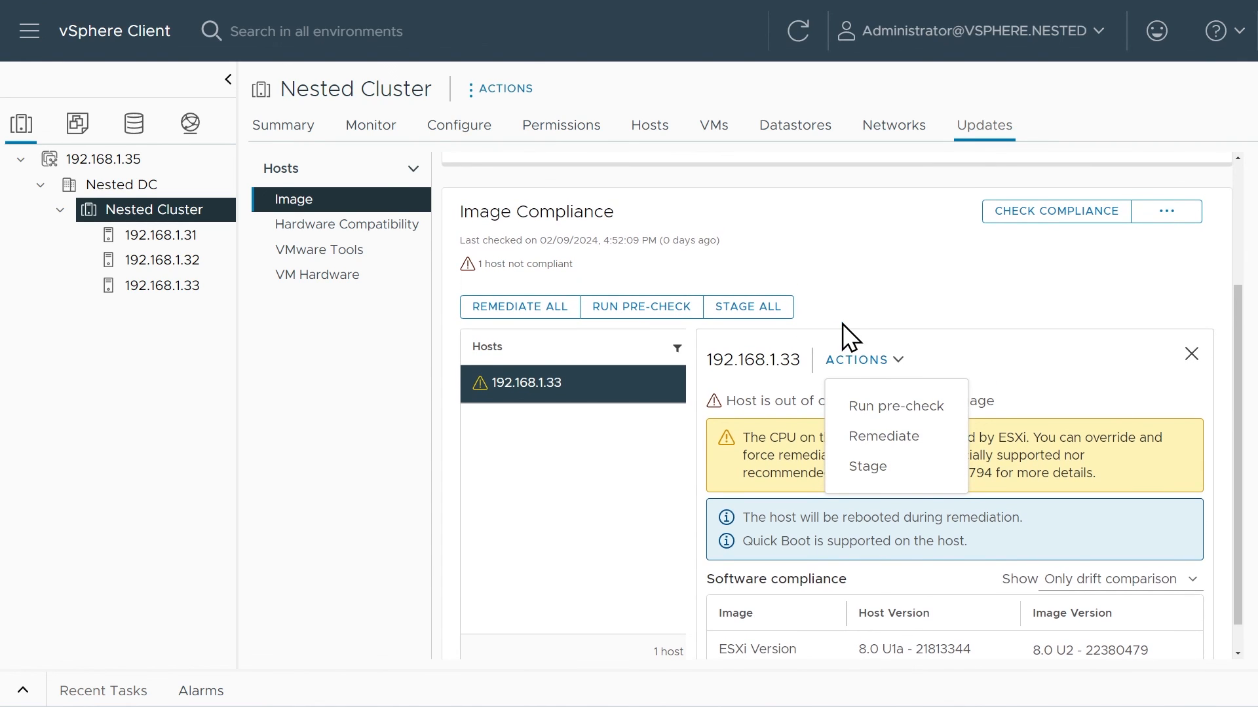
click(536, 311)
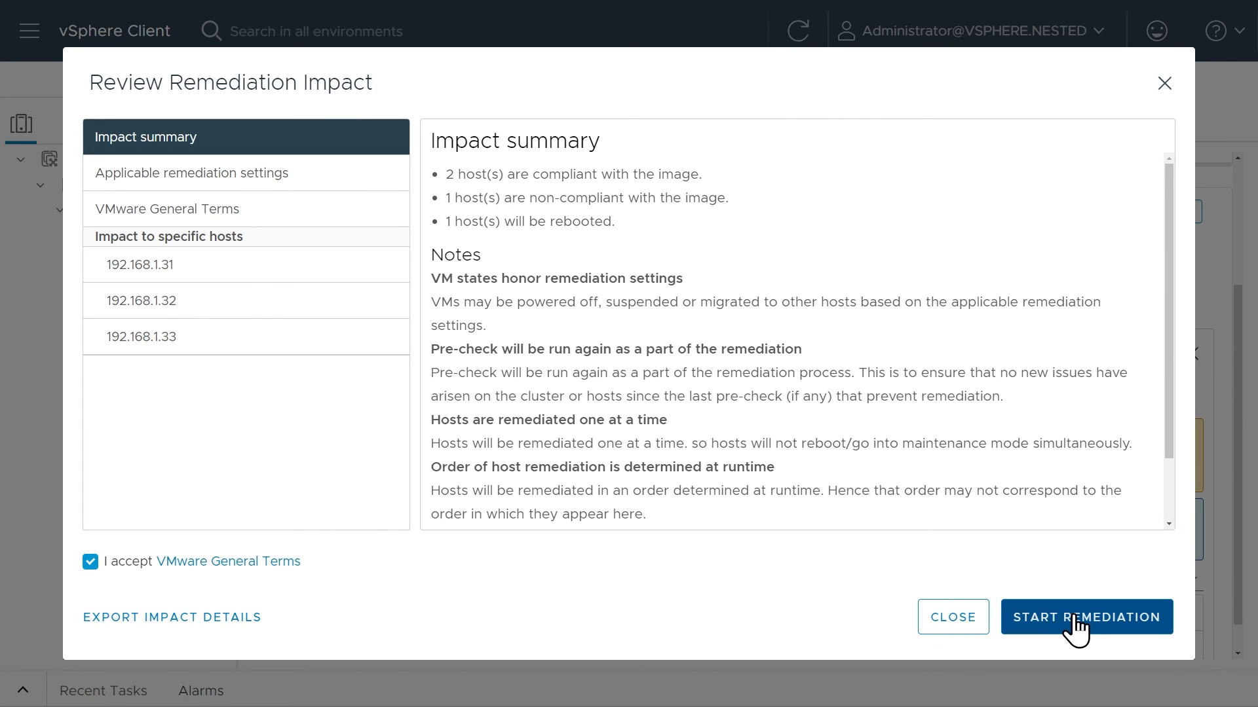
click(1075, 625)
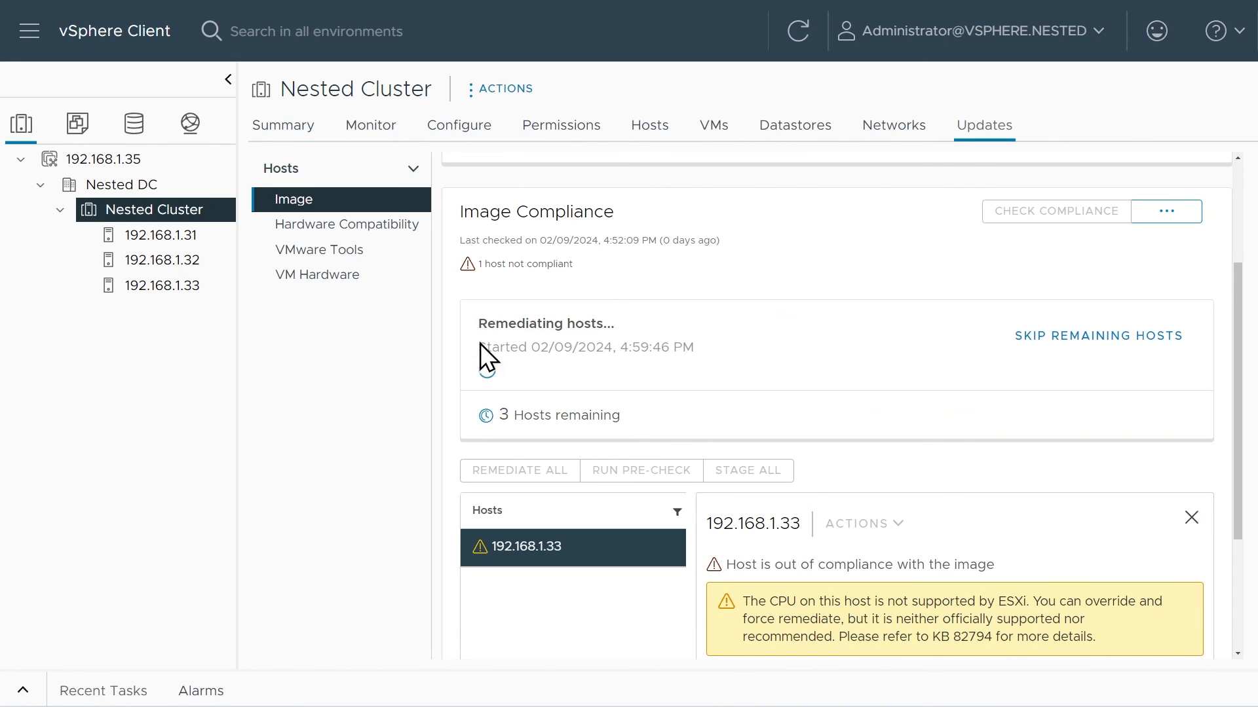